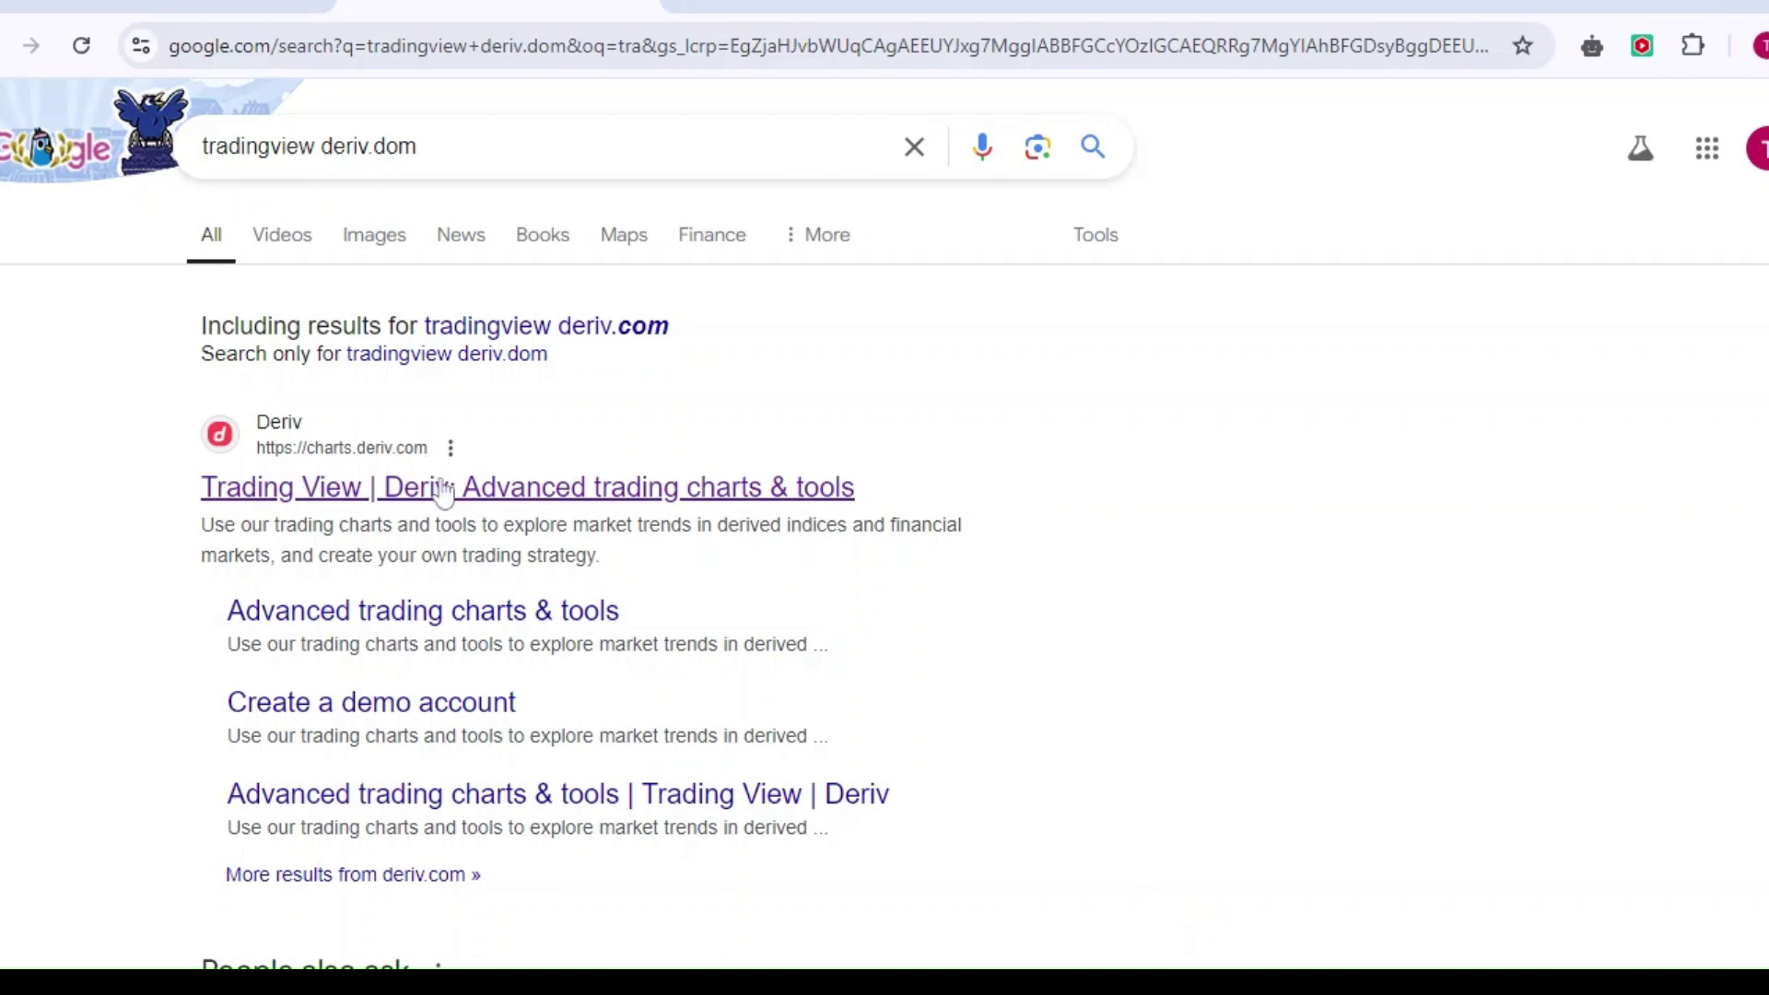
# Open the 'Trading View | Deriv Advanced trading charts & tools' result from Google.
pyautogui.click(480, 498)
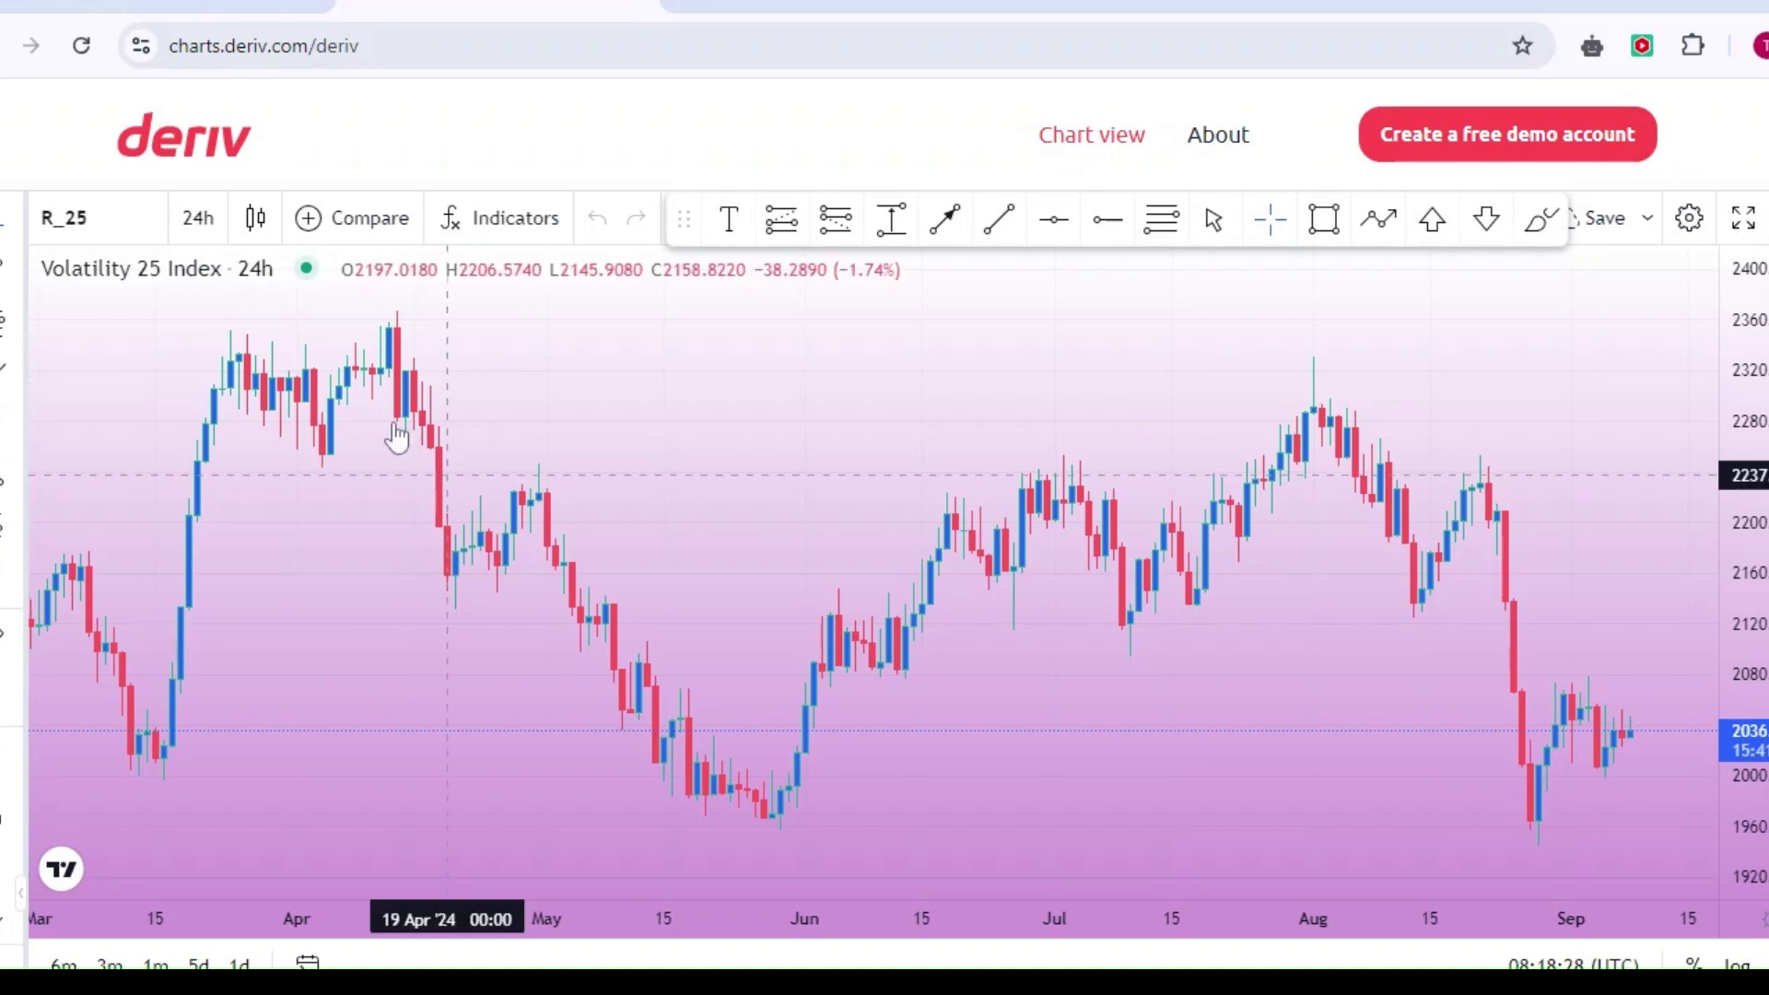
# Change the chart symbol from R_25 to R_75 (Volatility 75 Index) in the Derived list.
pyautogui.click(188, 227)
pyautogui.click(138, 232)
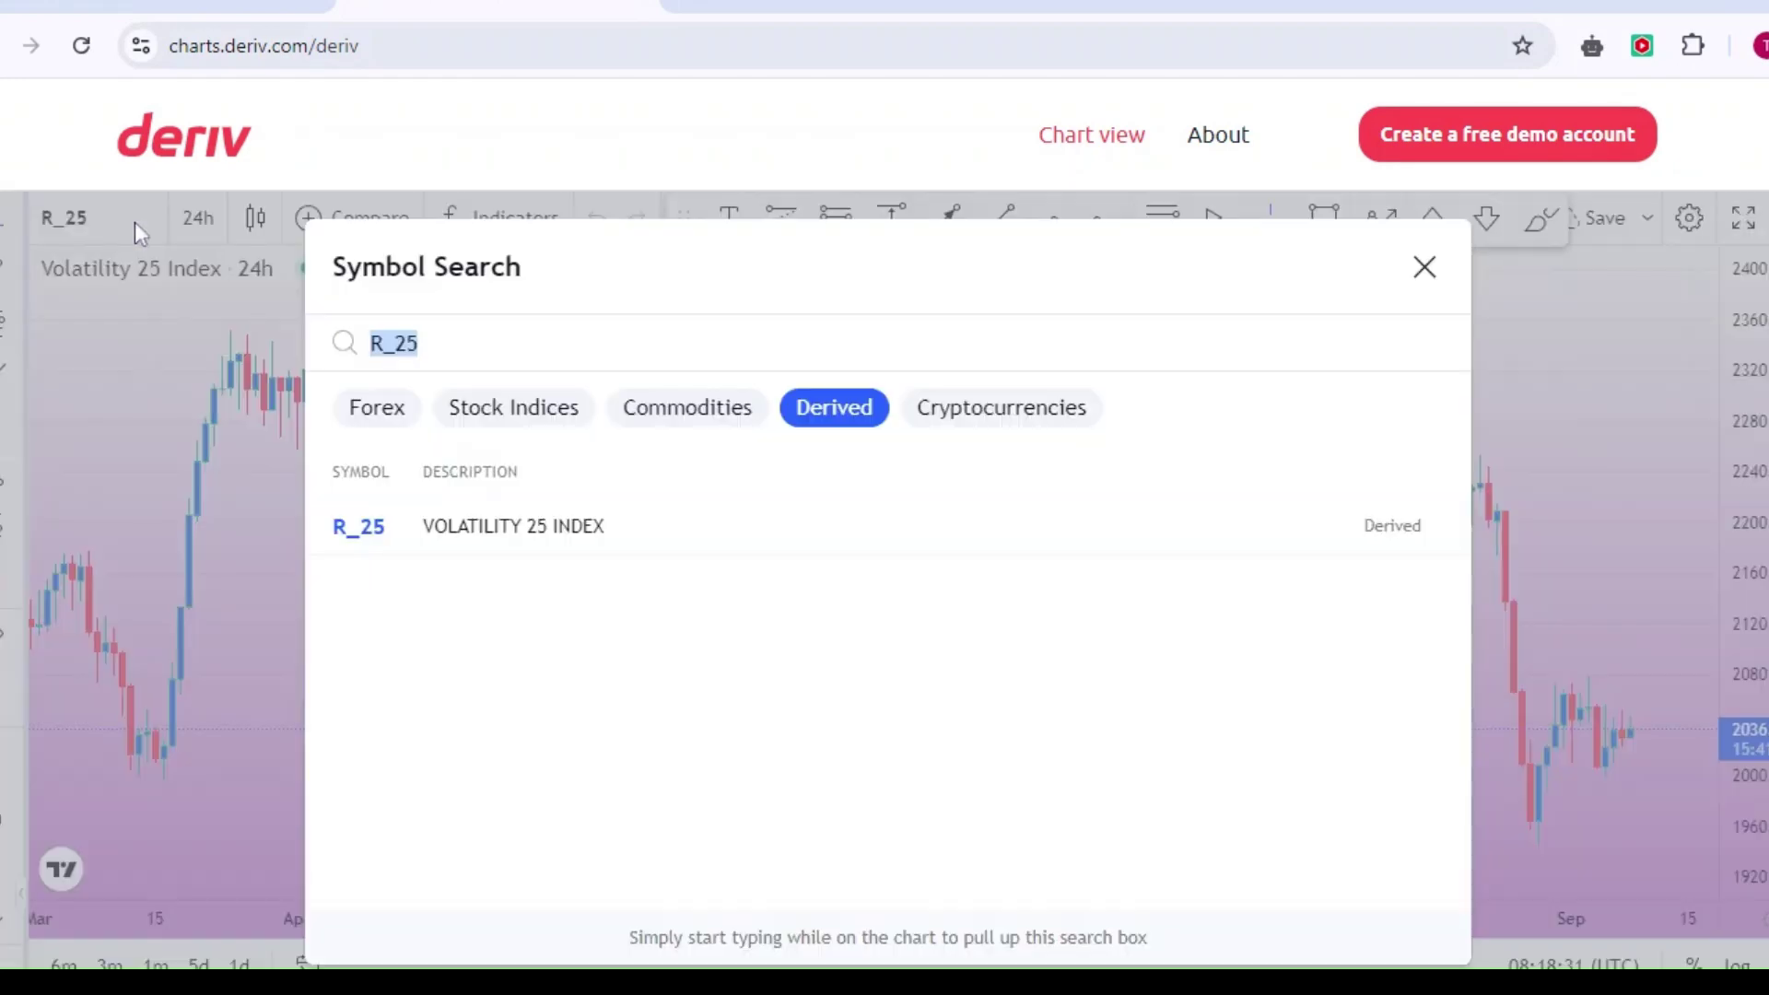
pyautogui.press('BackSpace')
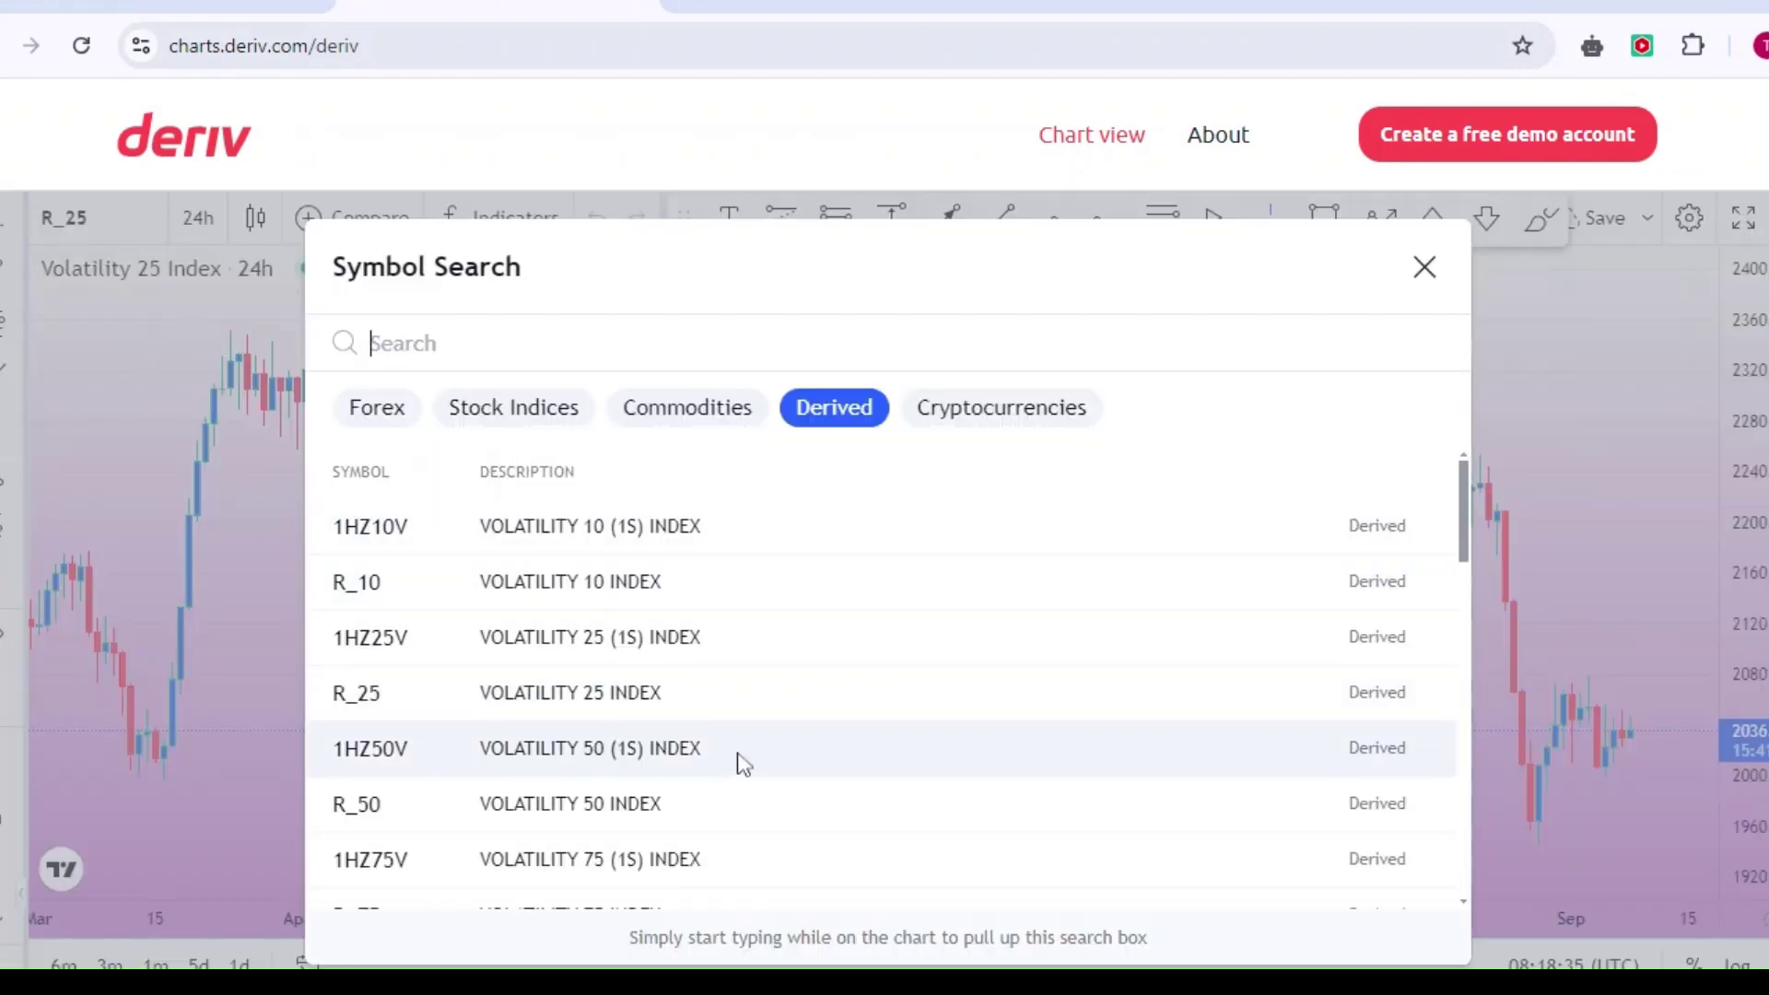
pyautogui.scroll(-2, 751, 705)
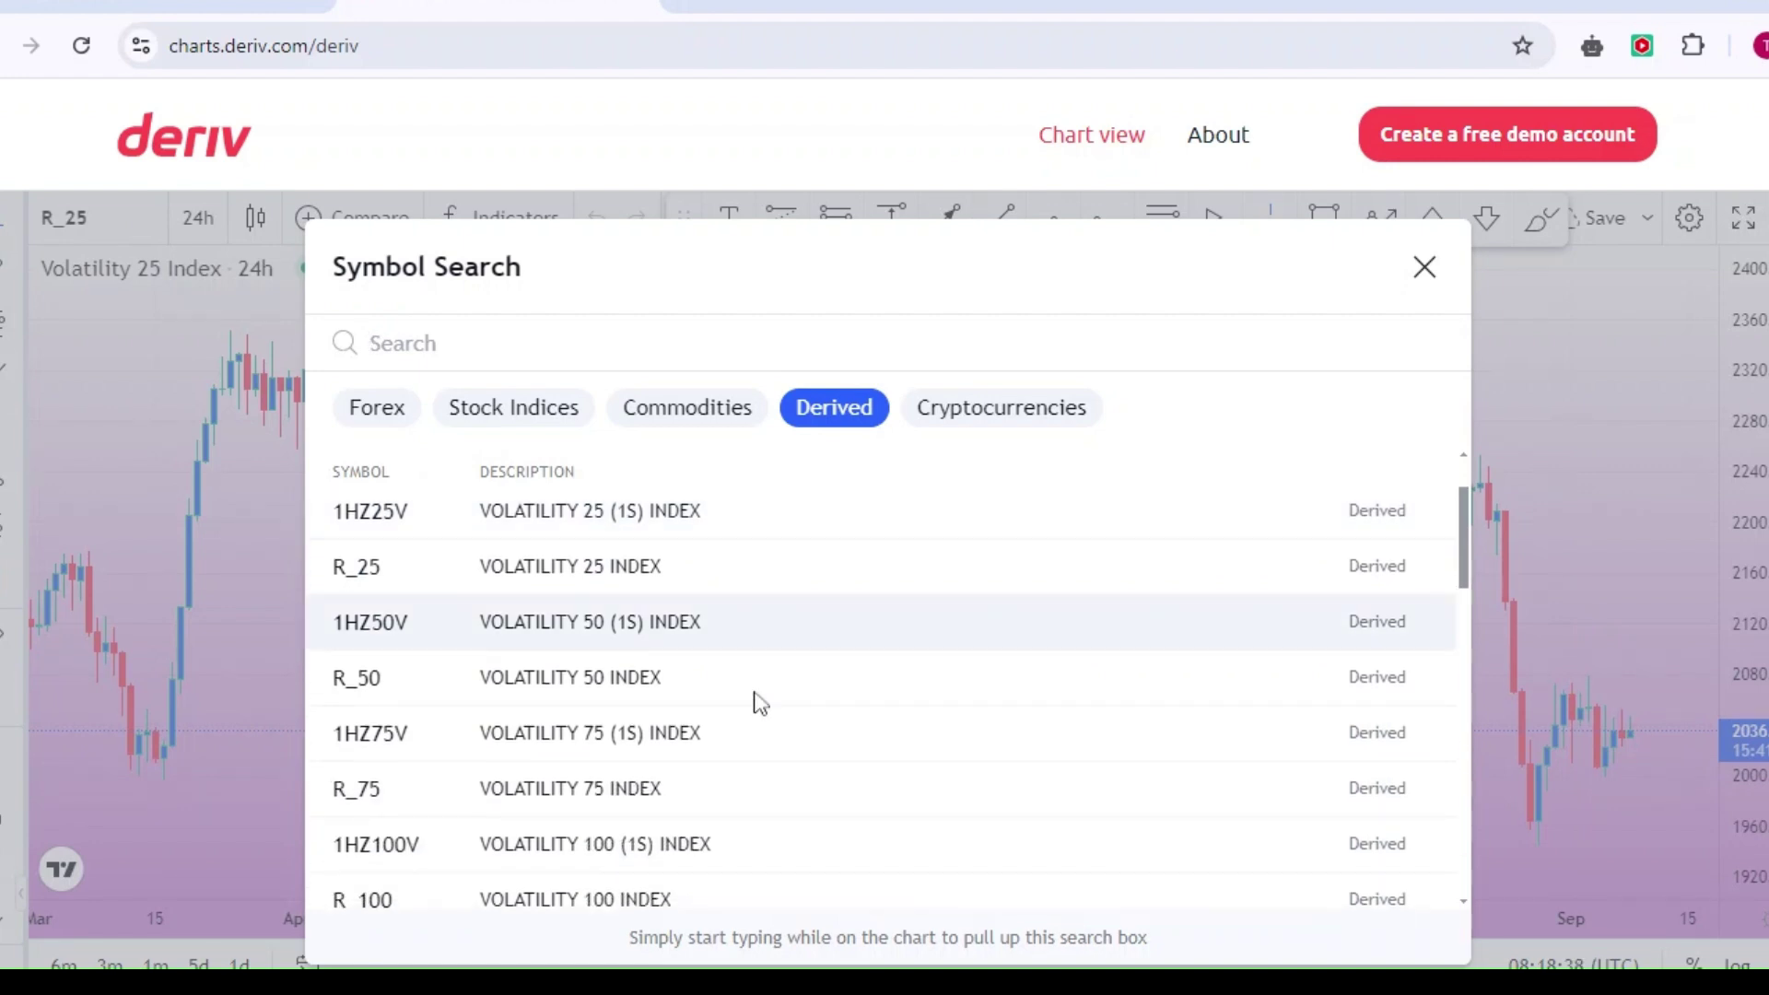
pyautogui.click(774, 789)
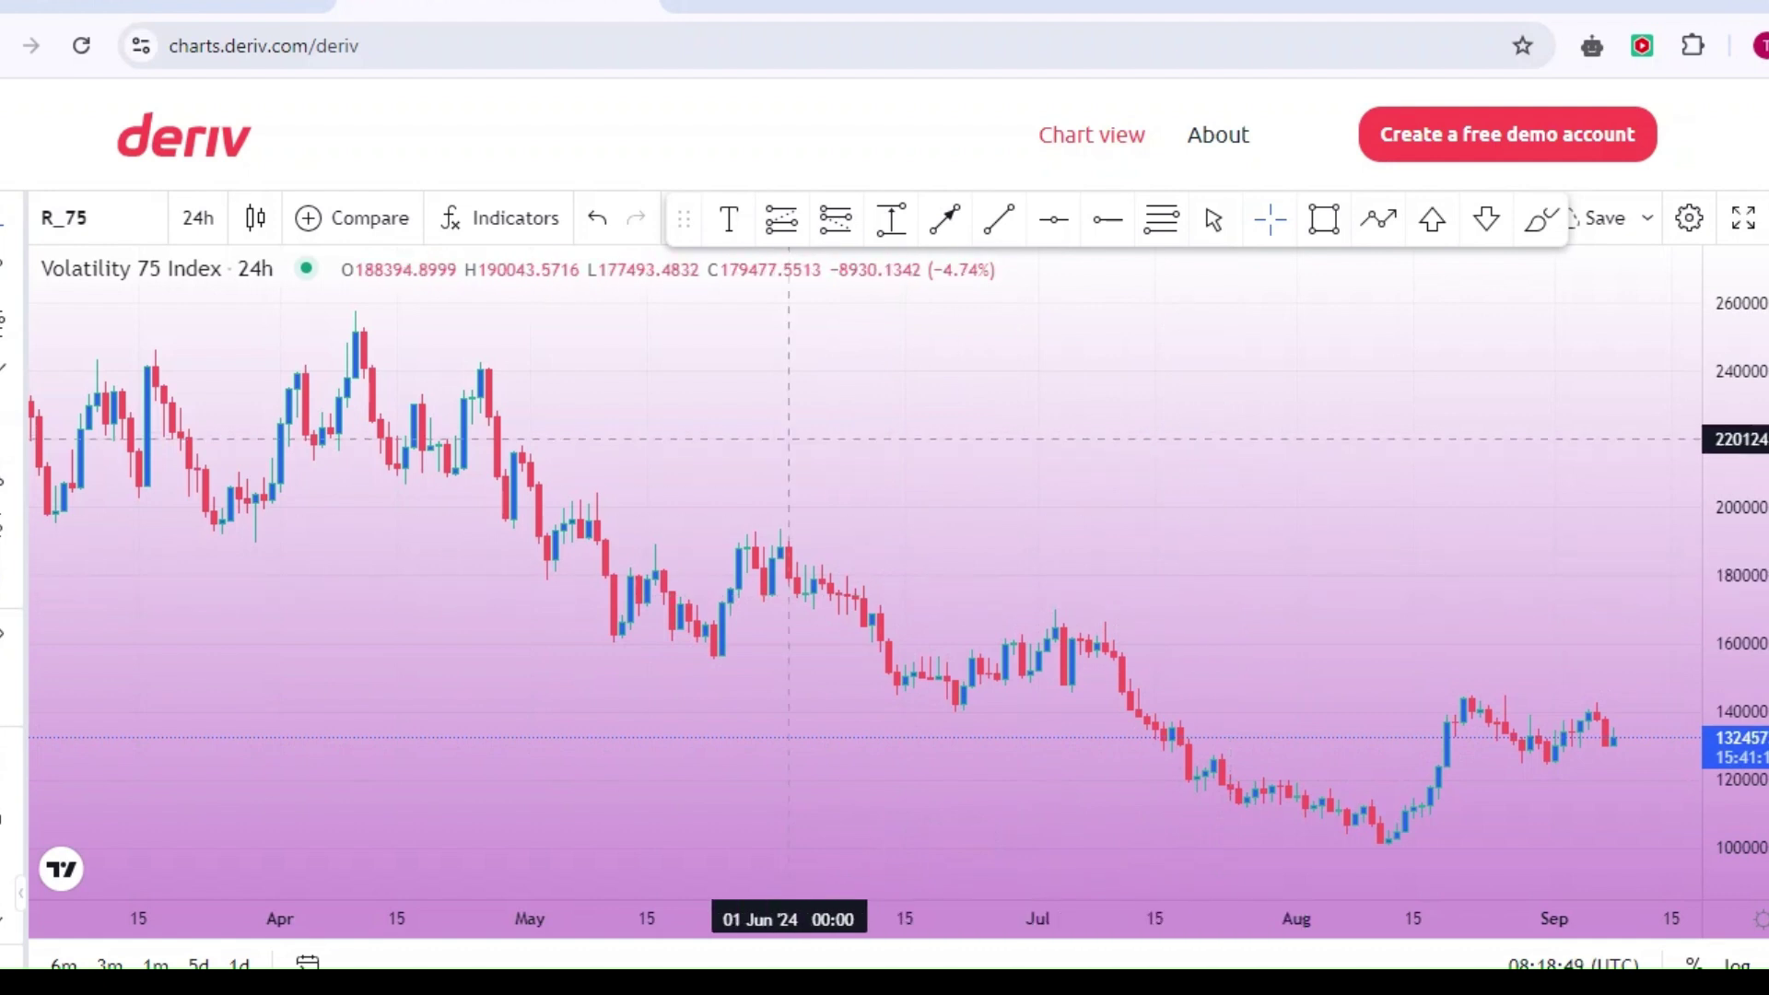
# Set the Volatility 75 chart to 4-hour candles and pan it to leave space after the latest candles.
pyautogui.click(204, 219)
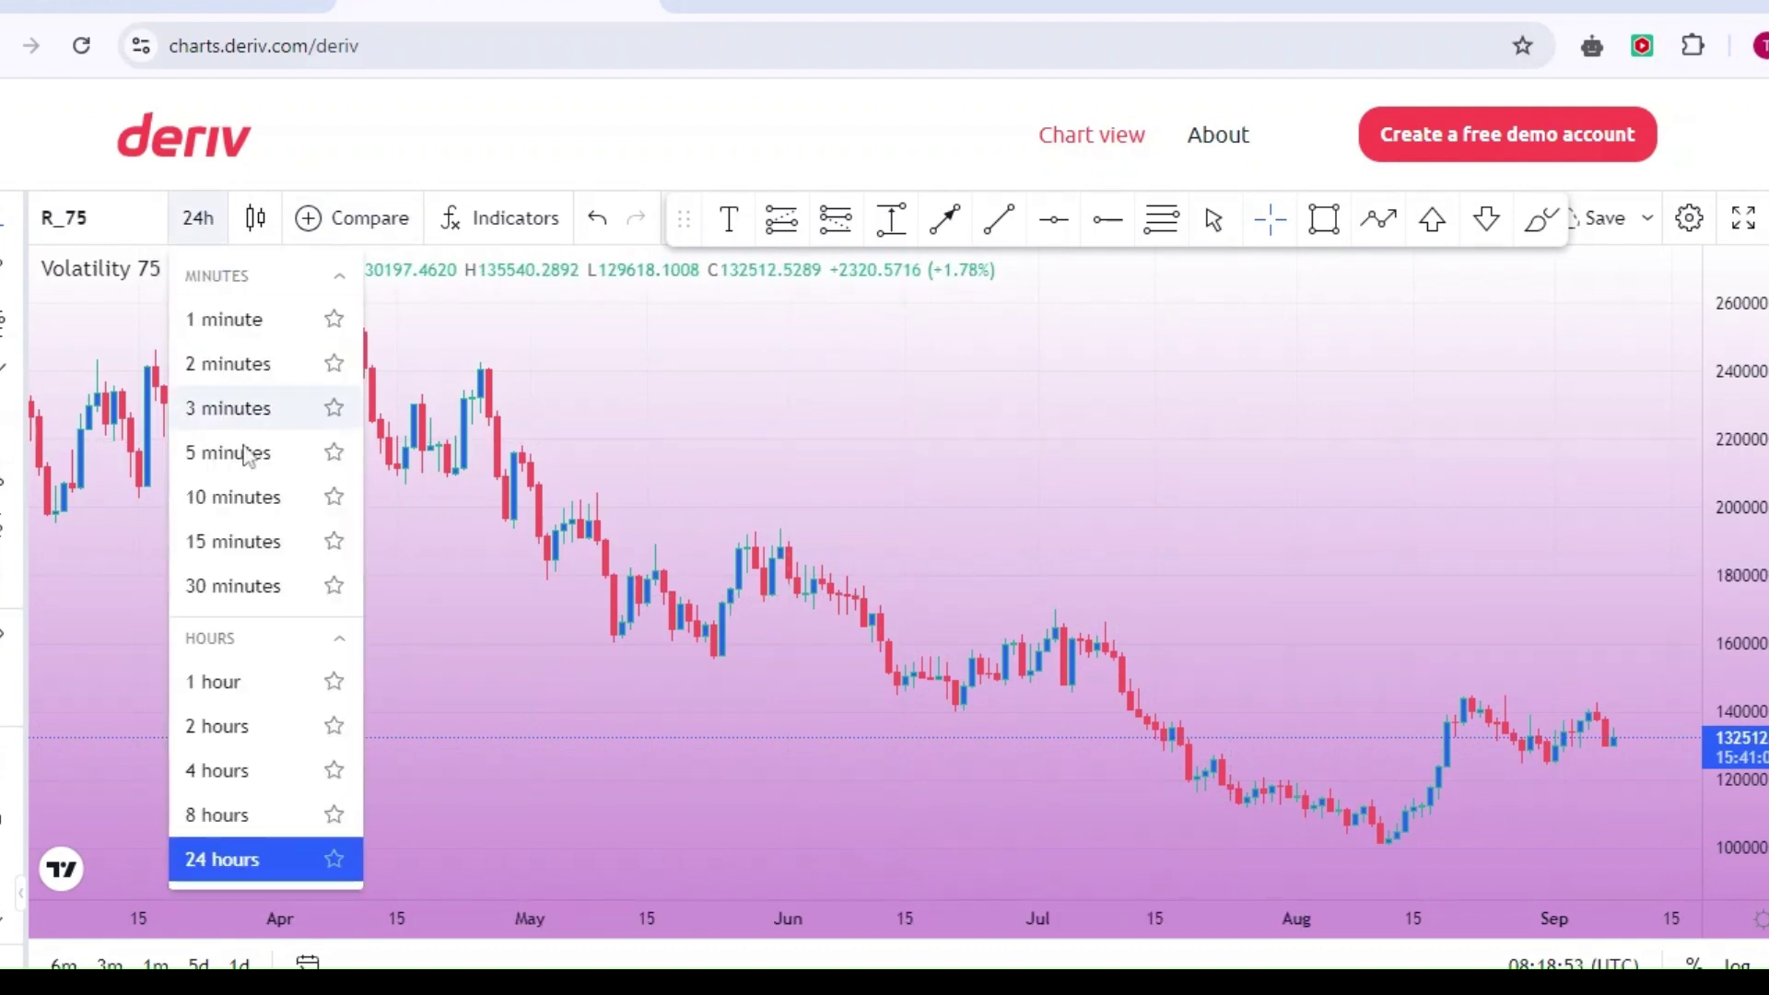
pyautogui.click(243, 776)
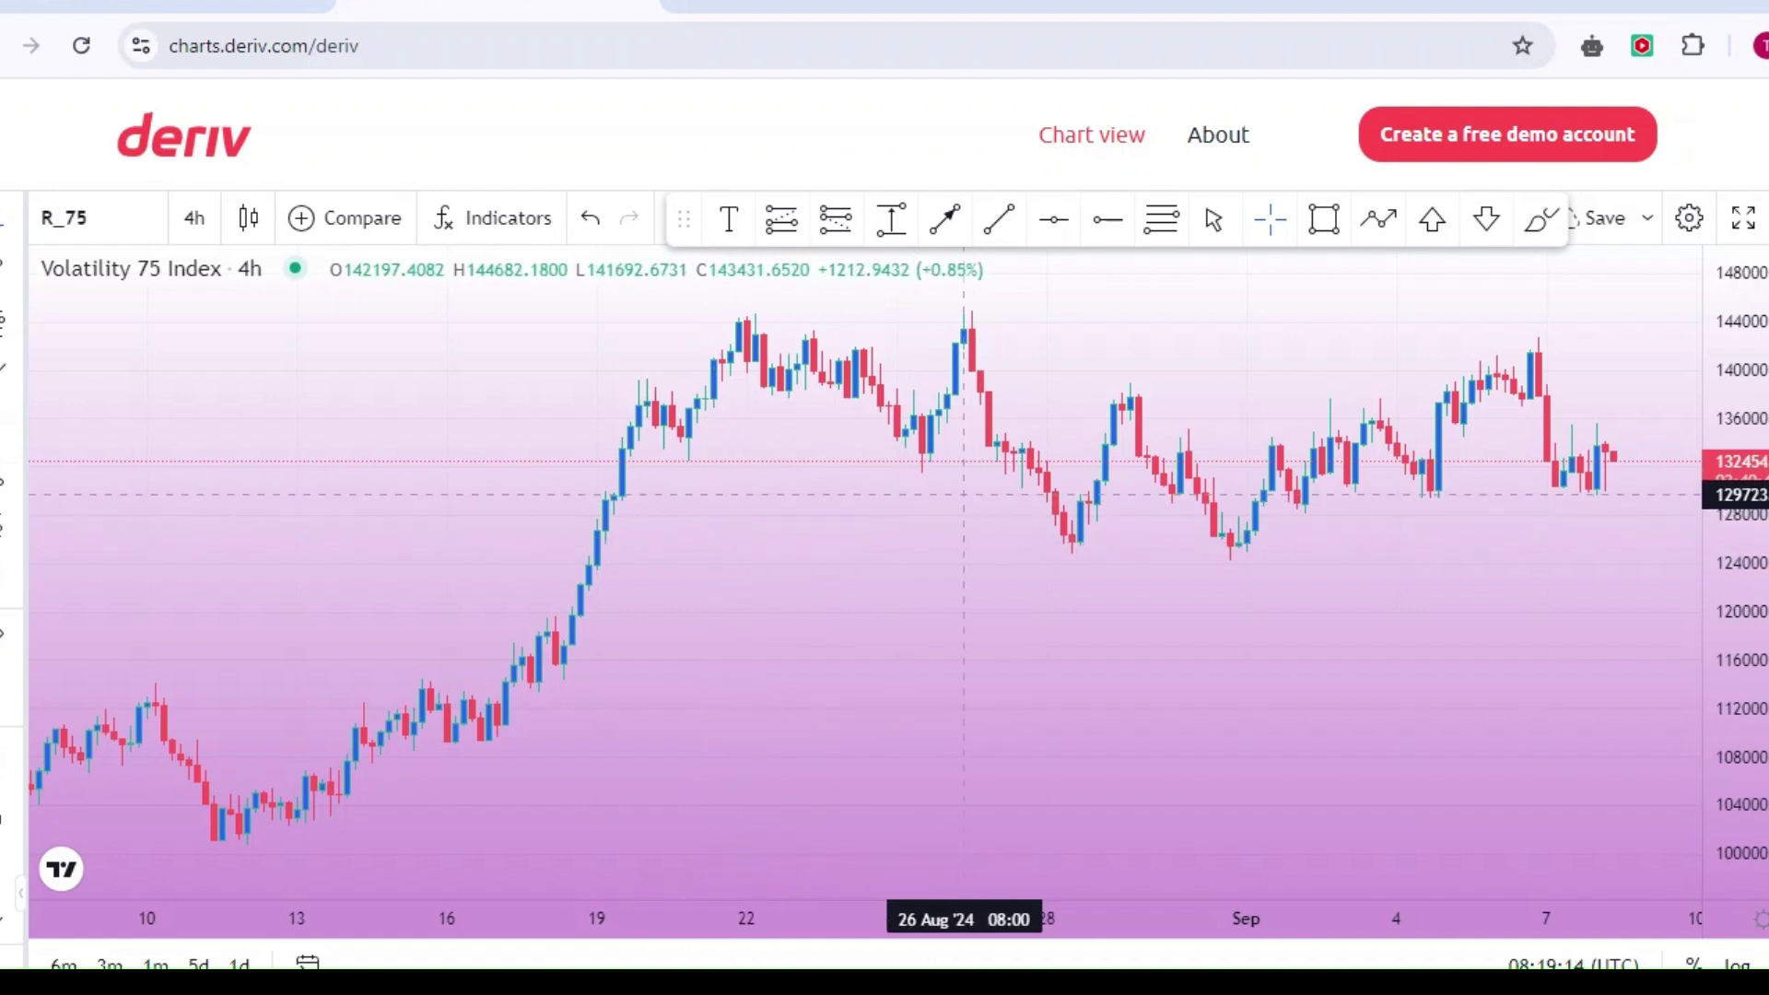
pyautogui.moveTo(1013, 498); pyautogui.dragTo(846, 497)
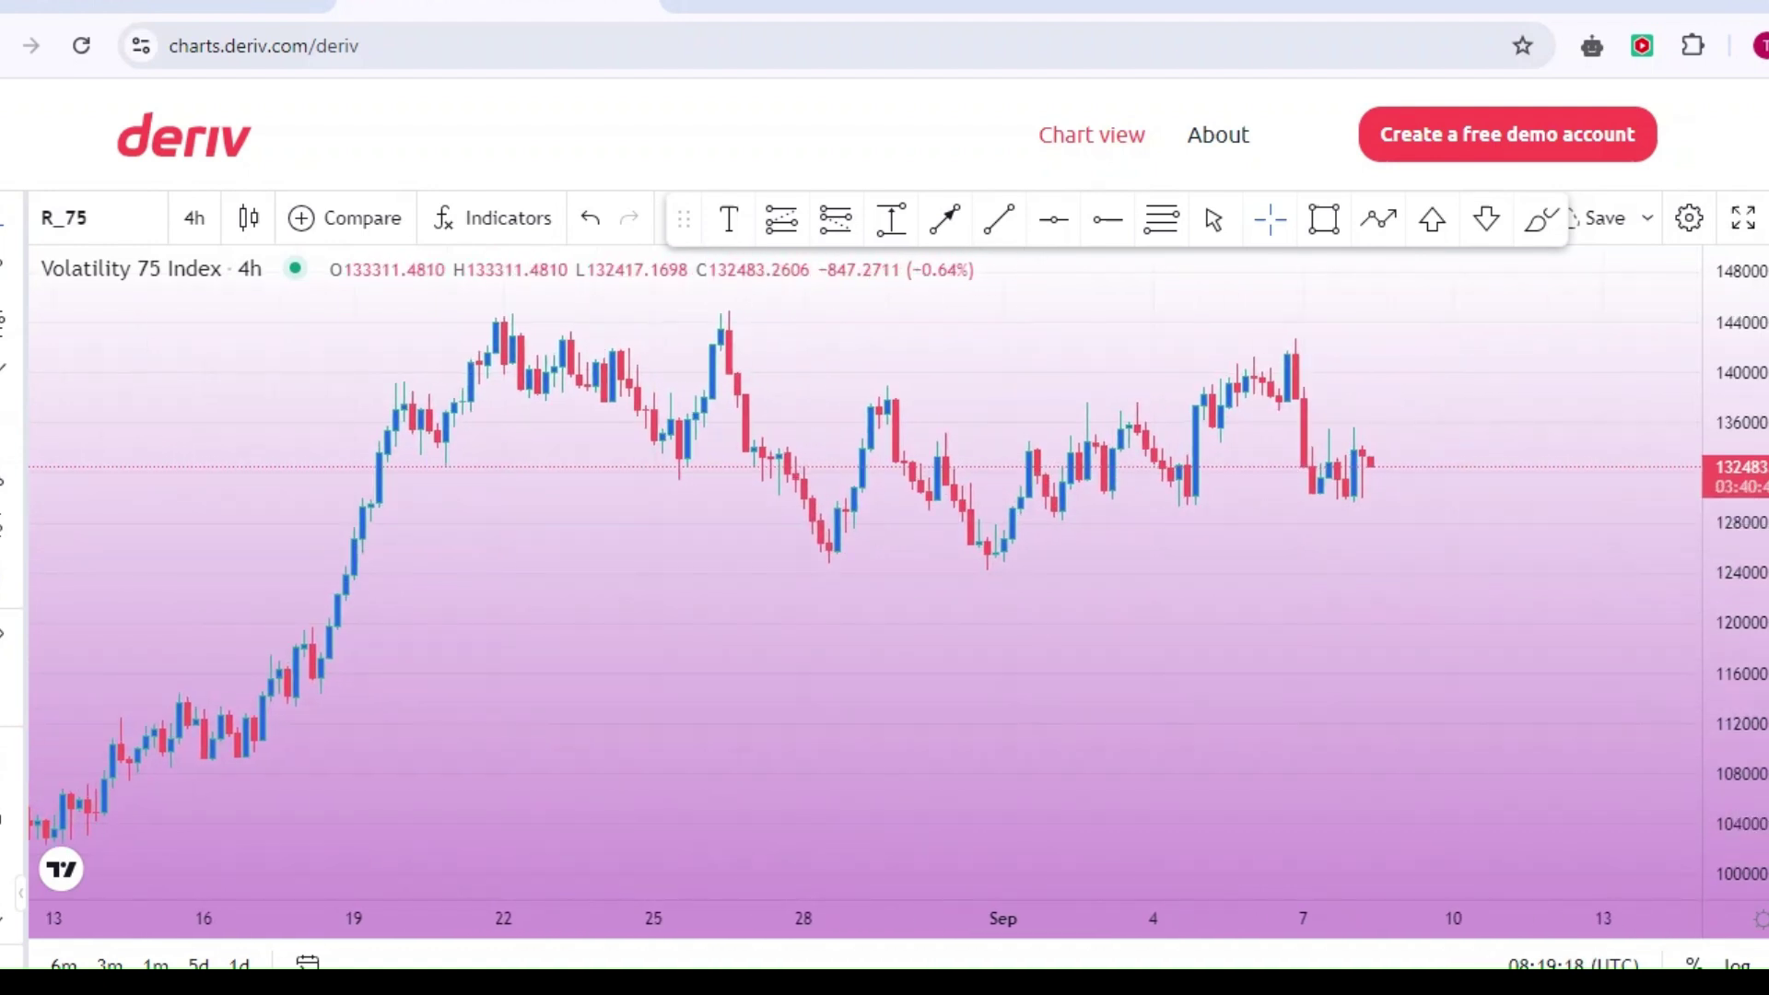
pyautogui.click(732, 221)
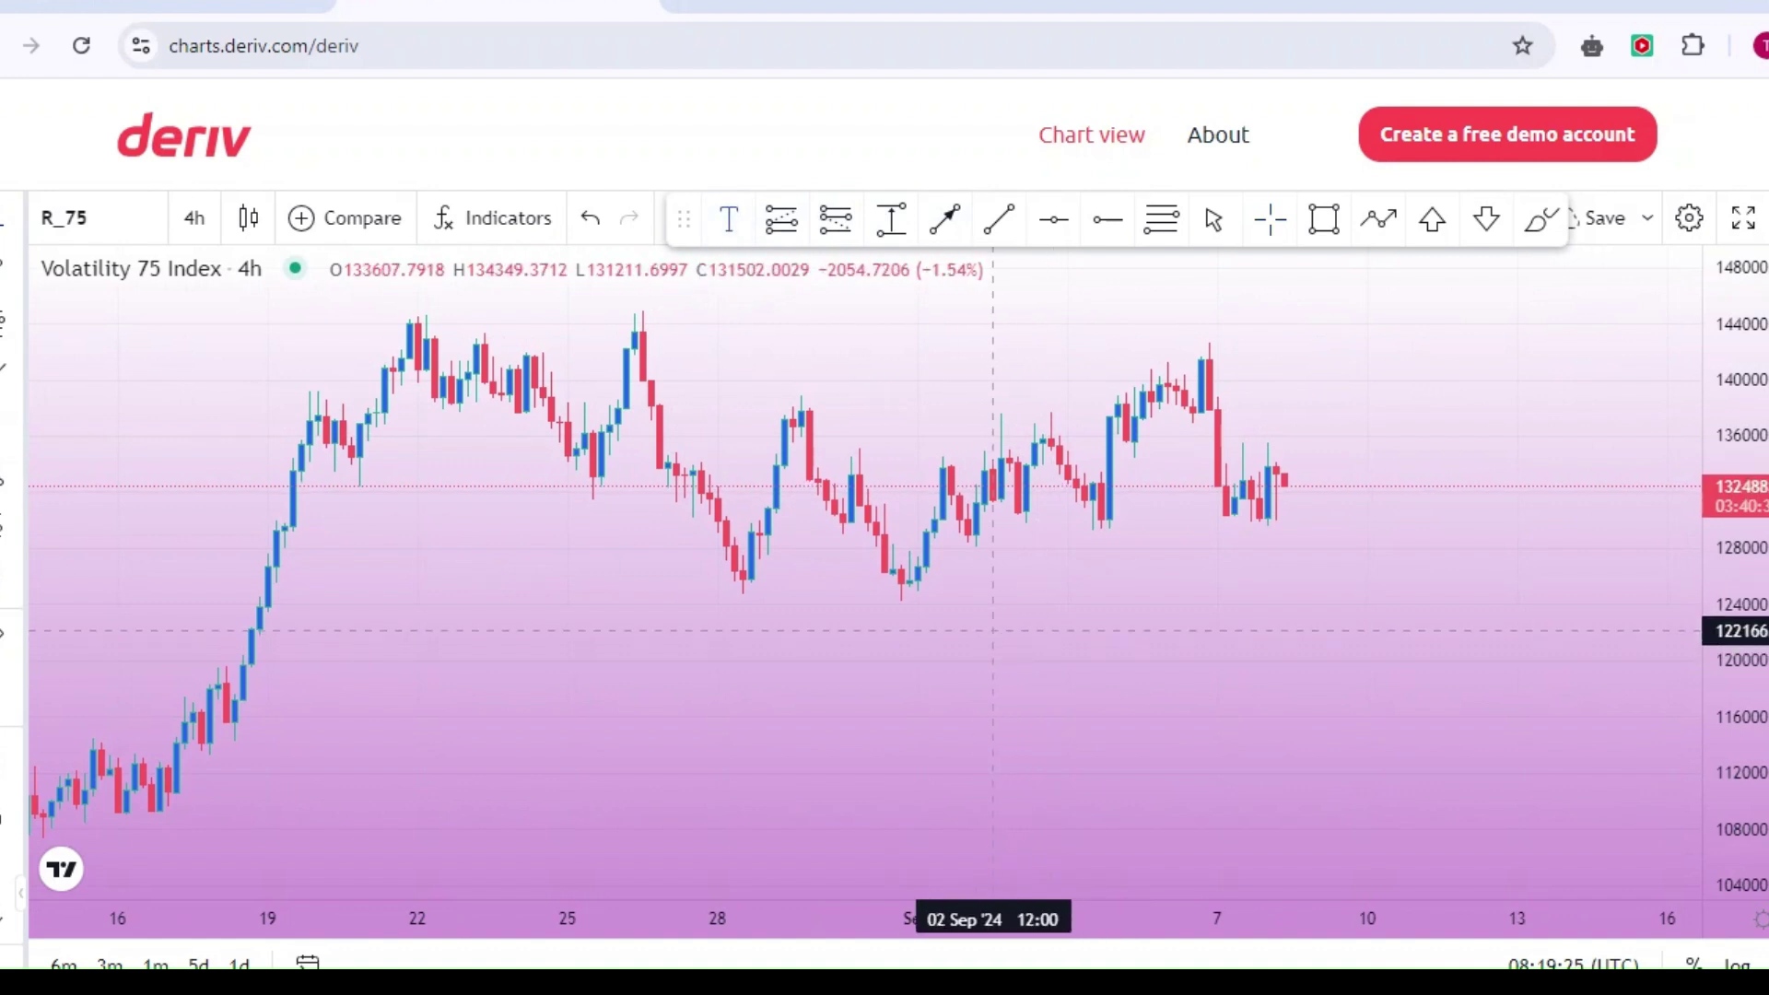
# Place a text label reading '4H TIME FLAME KICKER SETUP FORMULA' and '1.ESTABLISH A VERY GOOD CONSOLIDATION ON THE 4H'.
pyautogui.click(1002, 632)
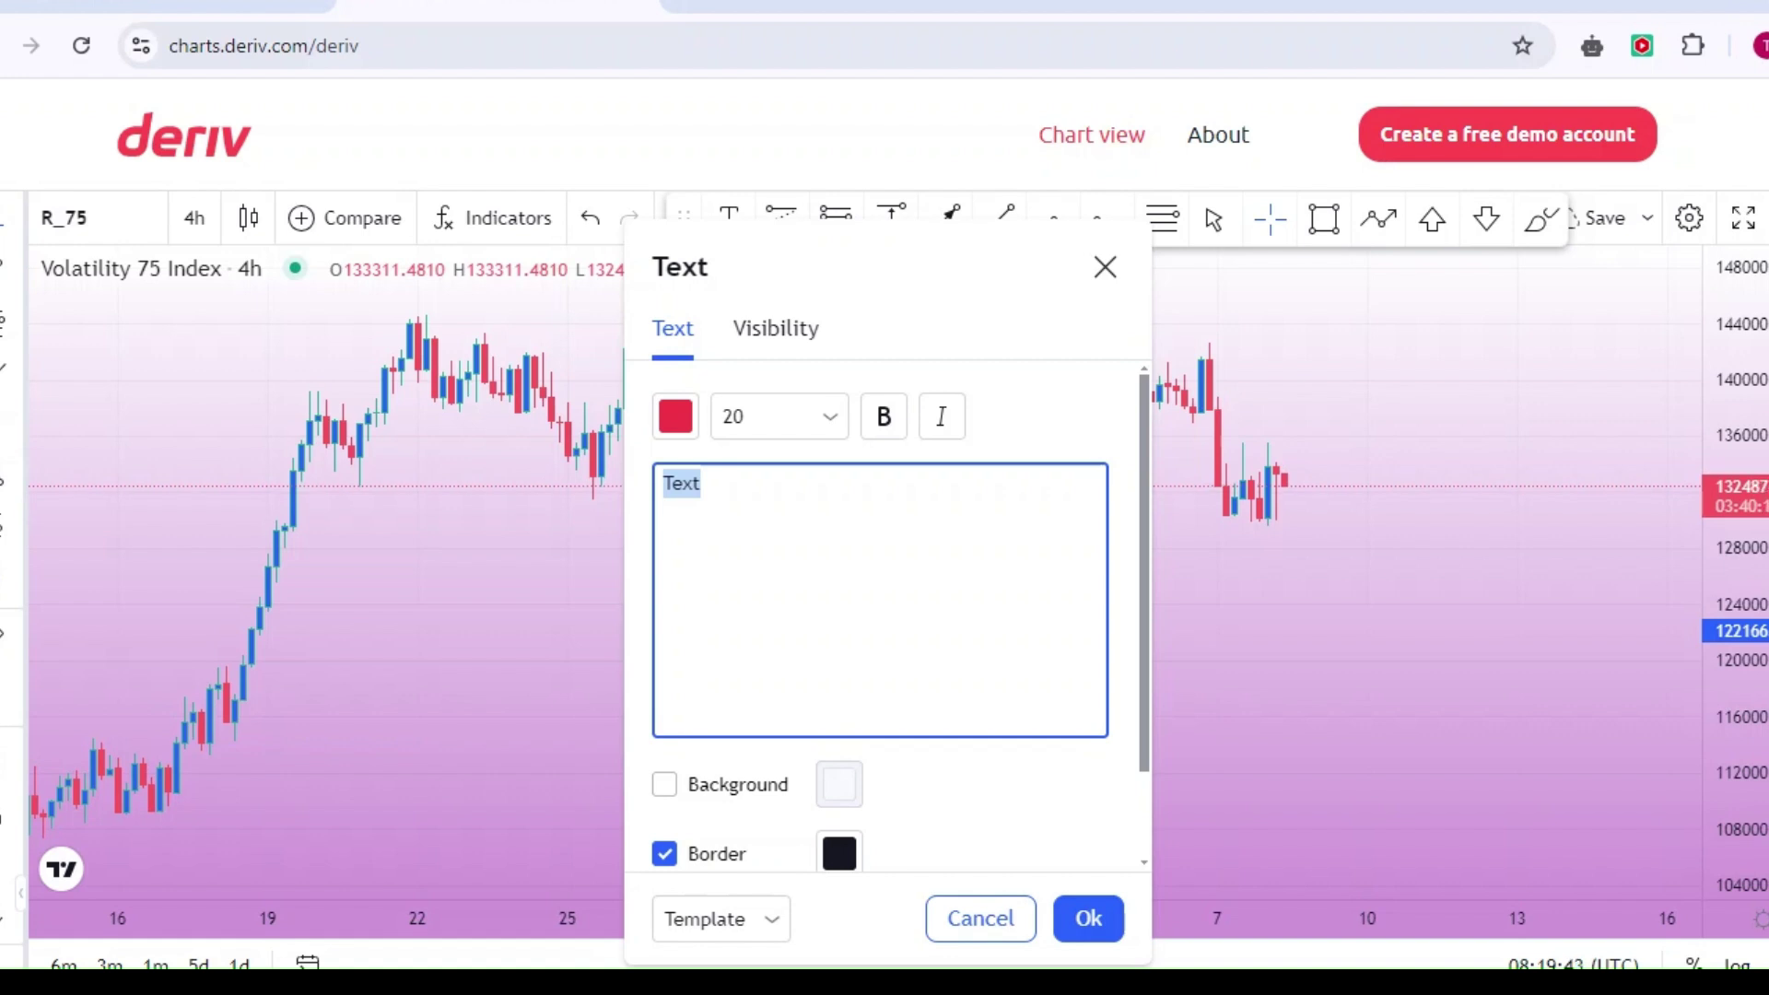
pyautogui.write('4H')
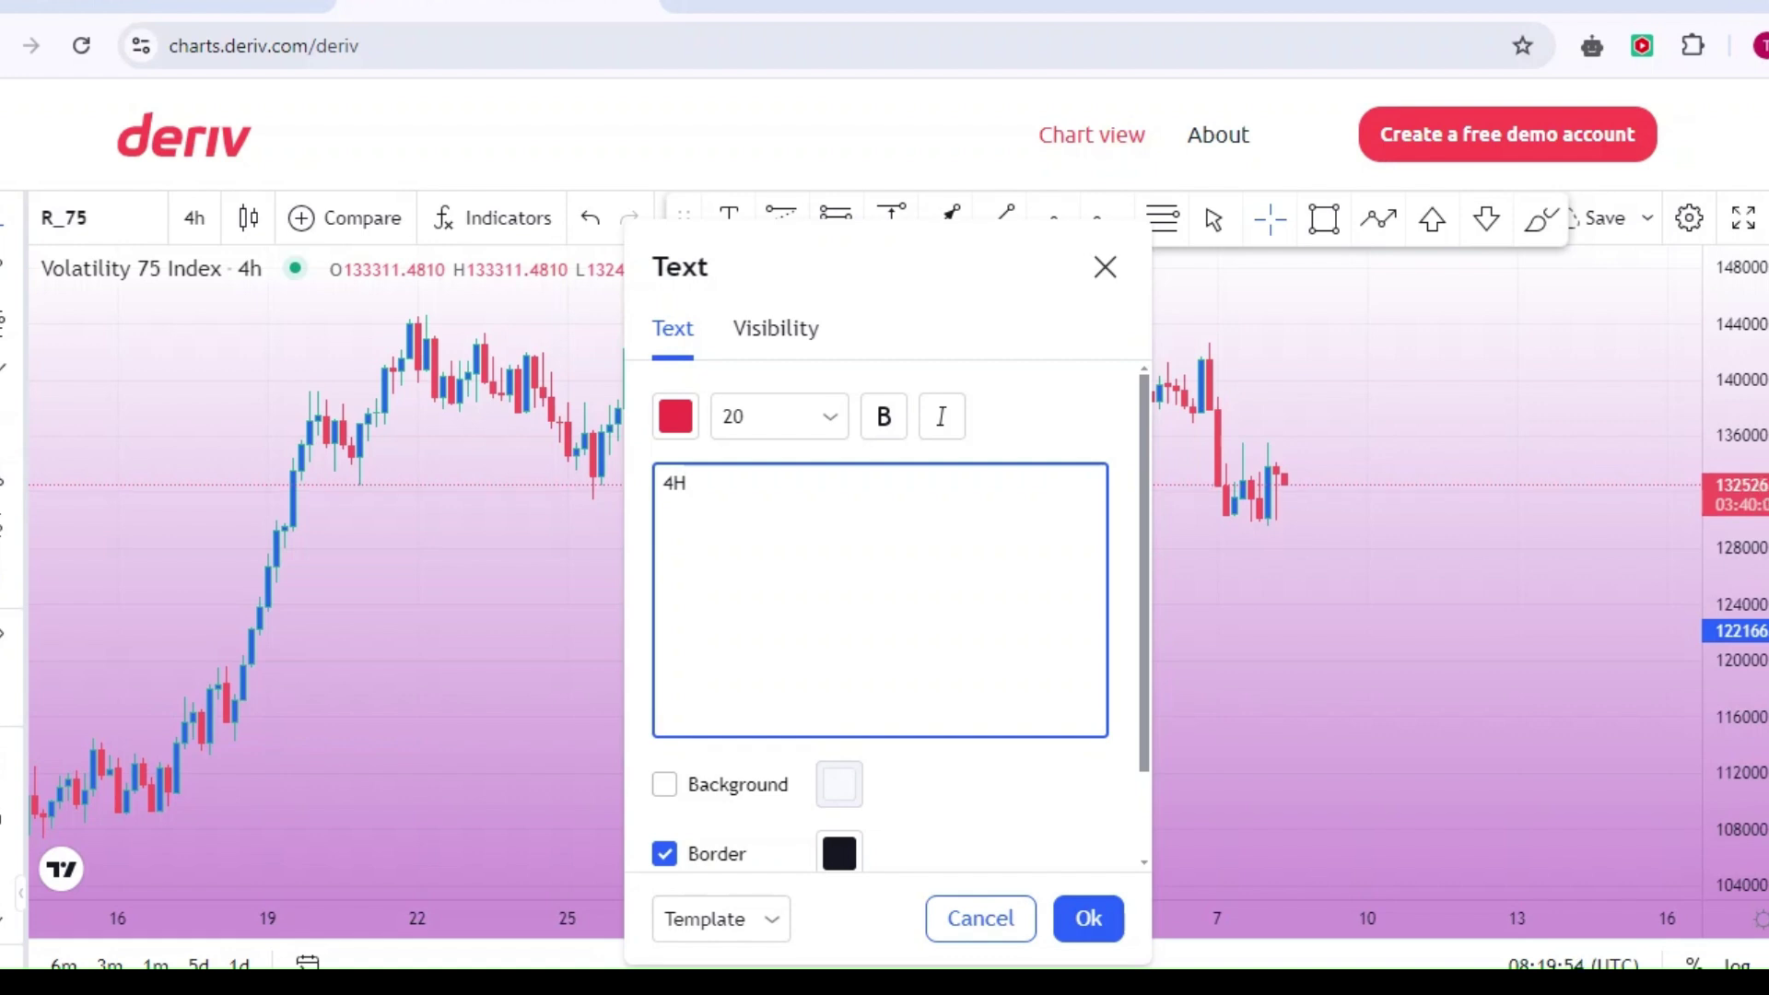
pyautogui.write(' TIME FLAME')
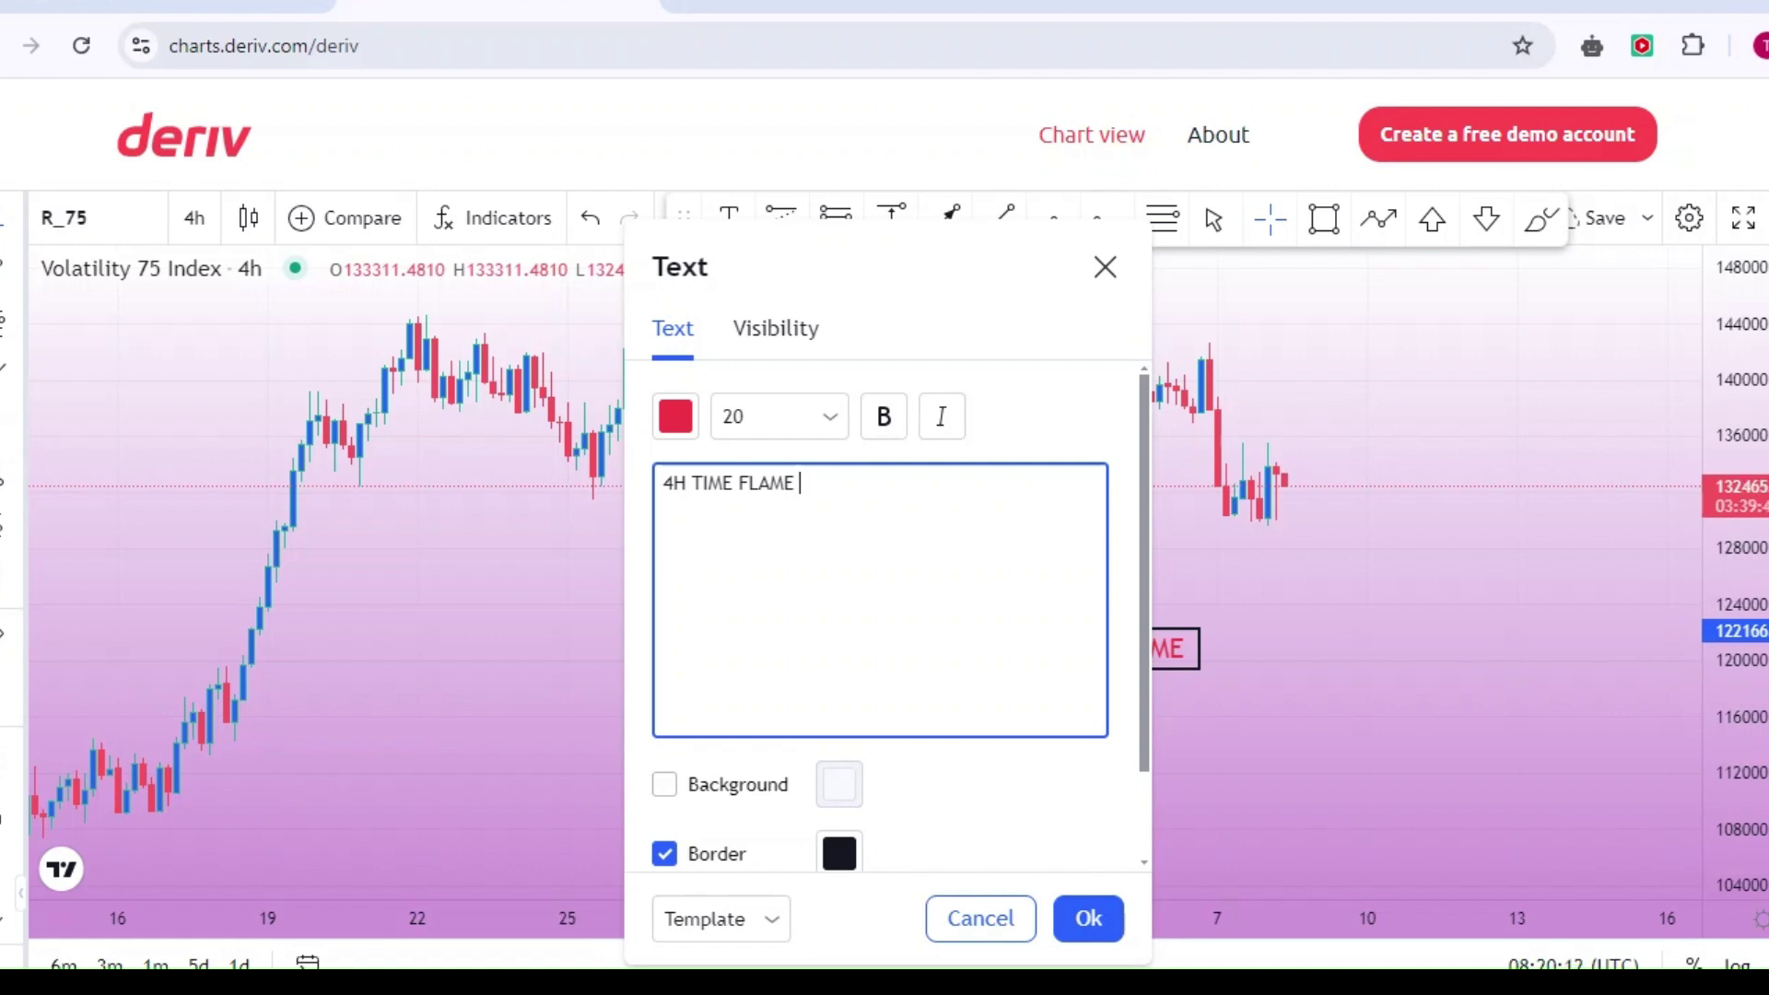
pyautogui.write('KICKER')
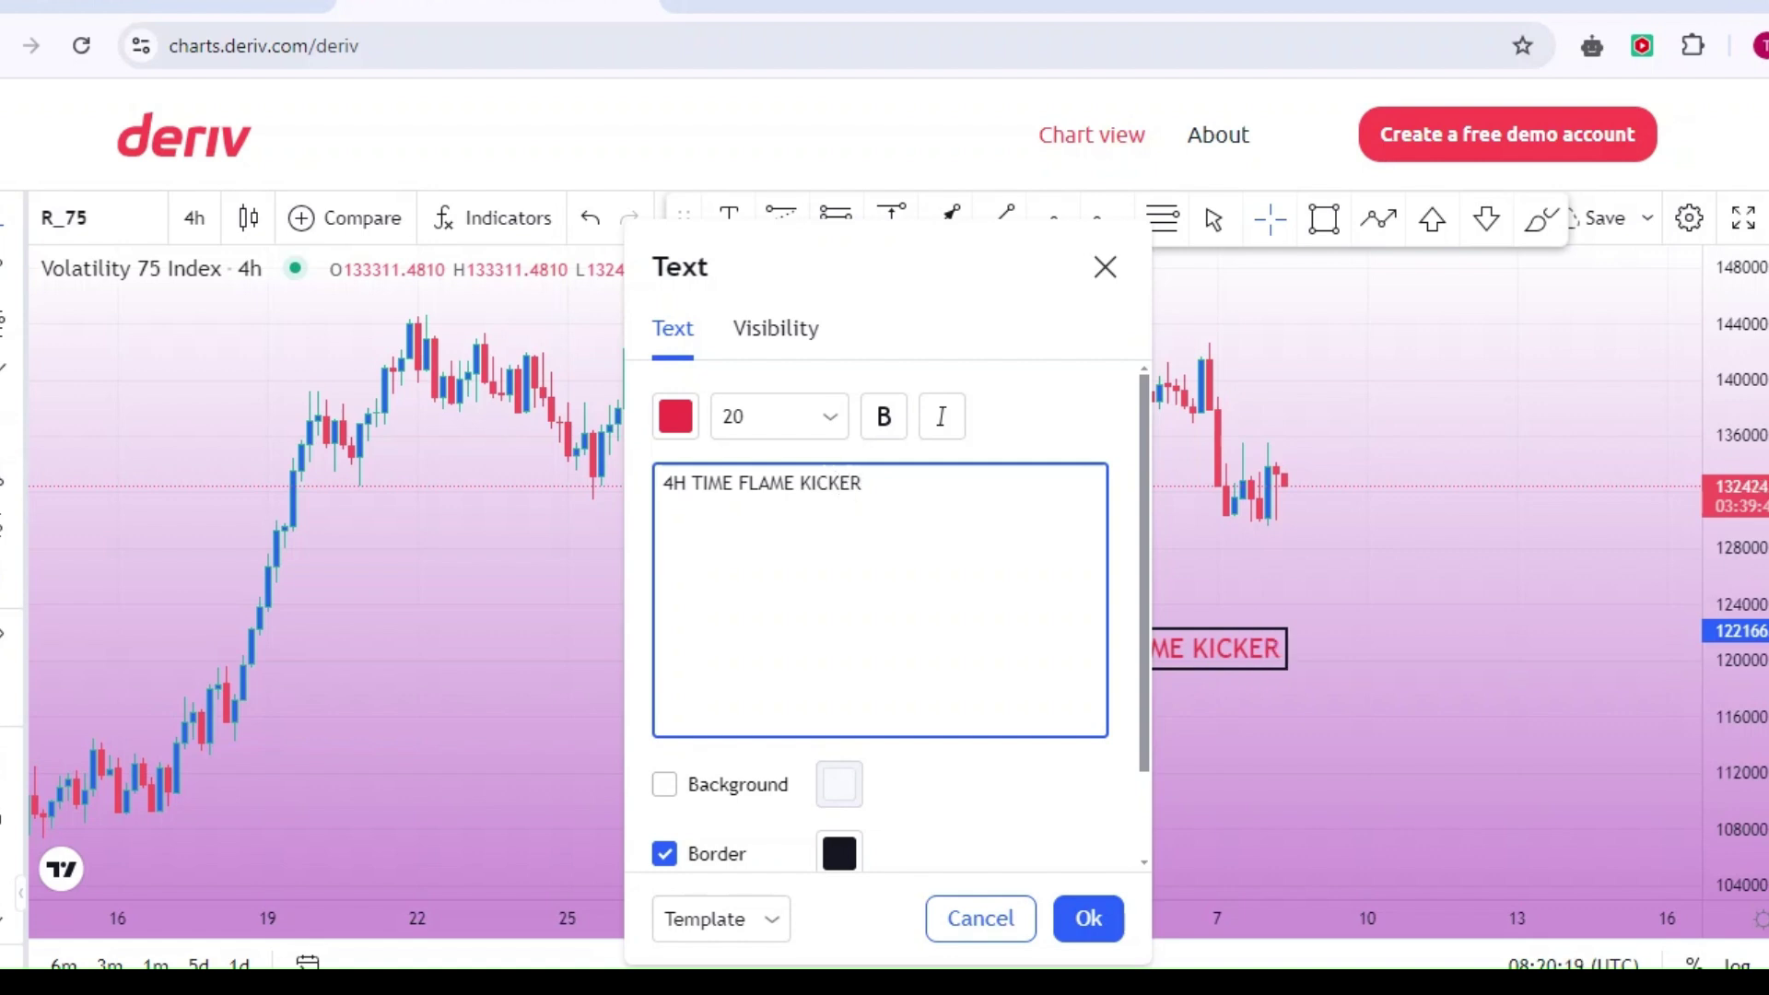
pyautogui.write(' SETUP')
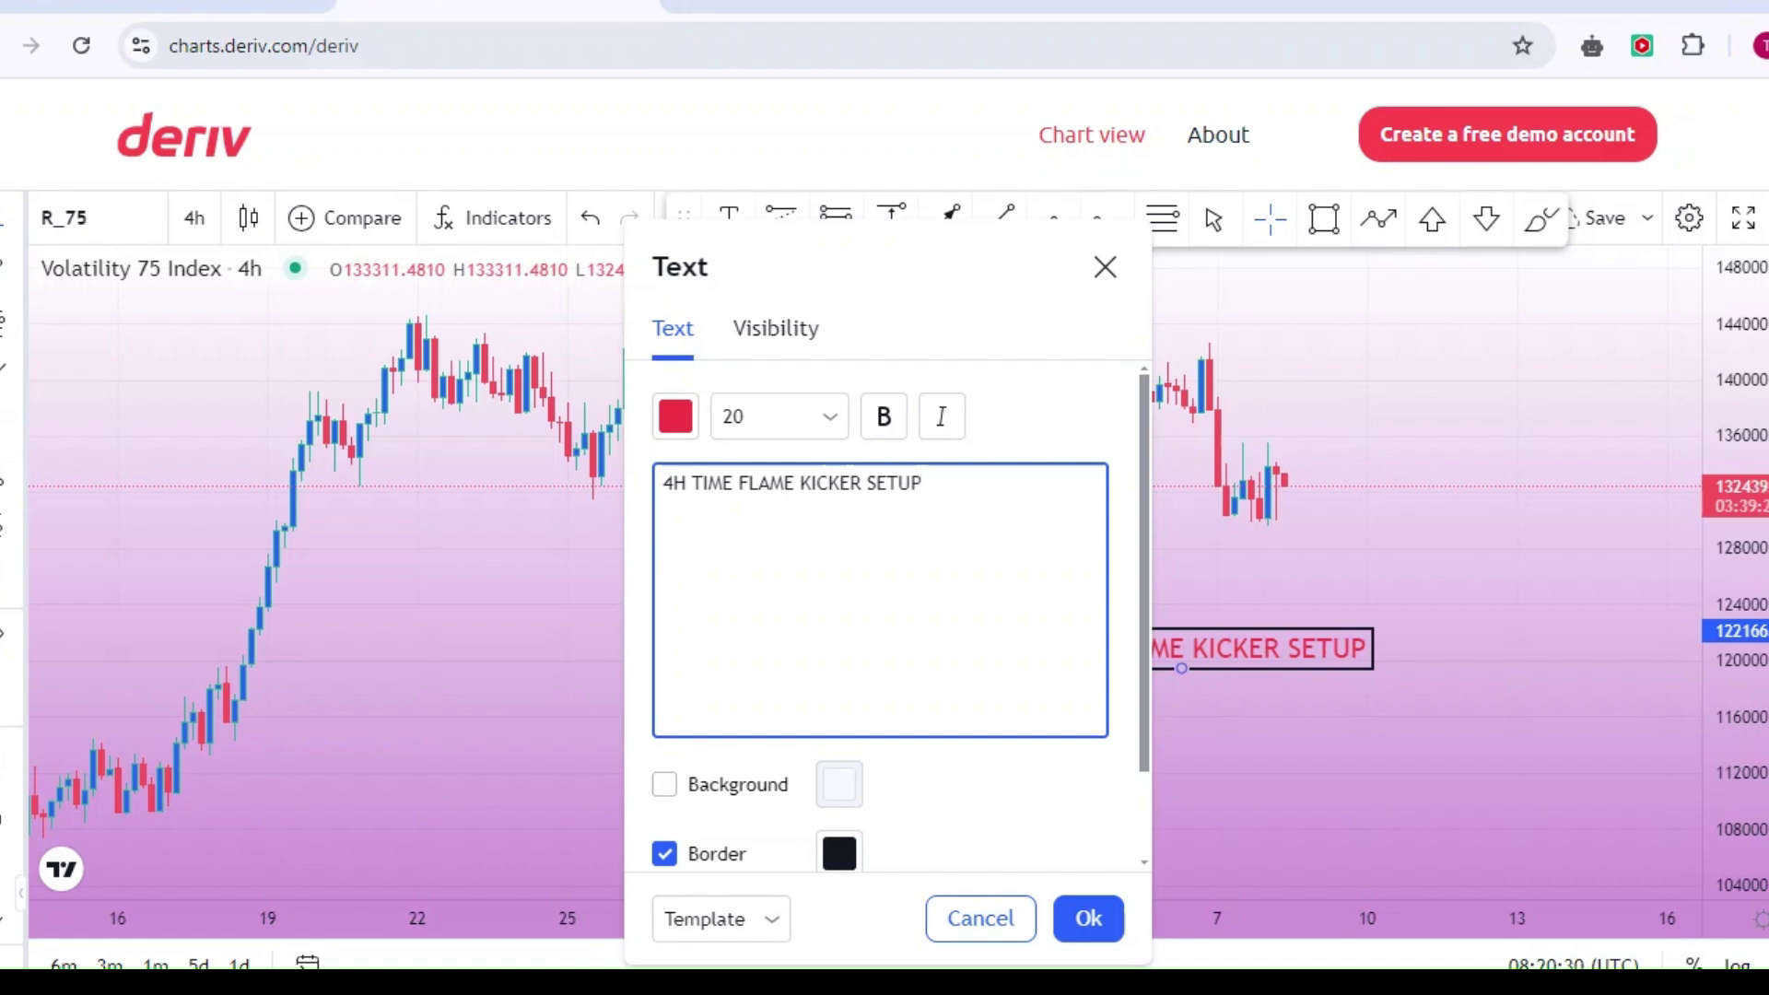
pyautogui.write(' FORMULA')
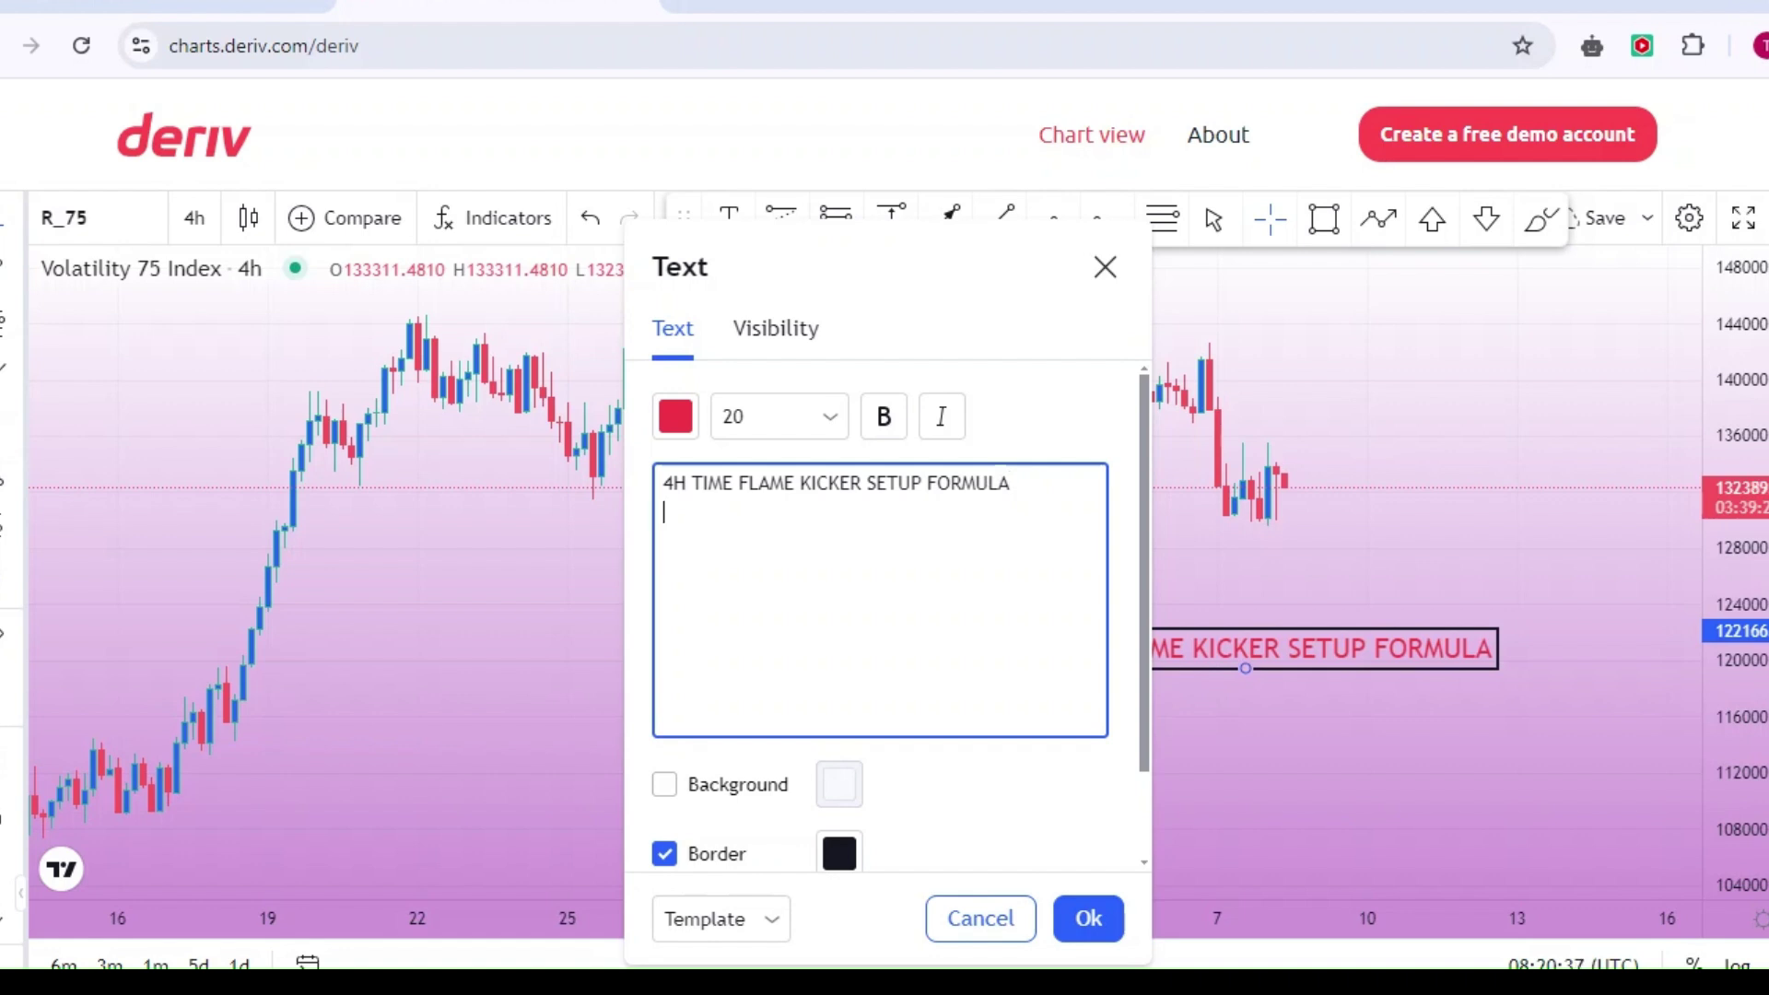
pyautogui.write('1.E')
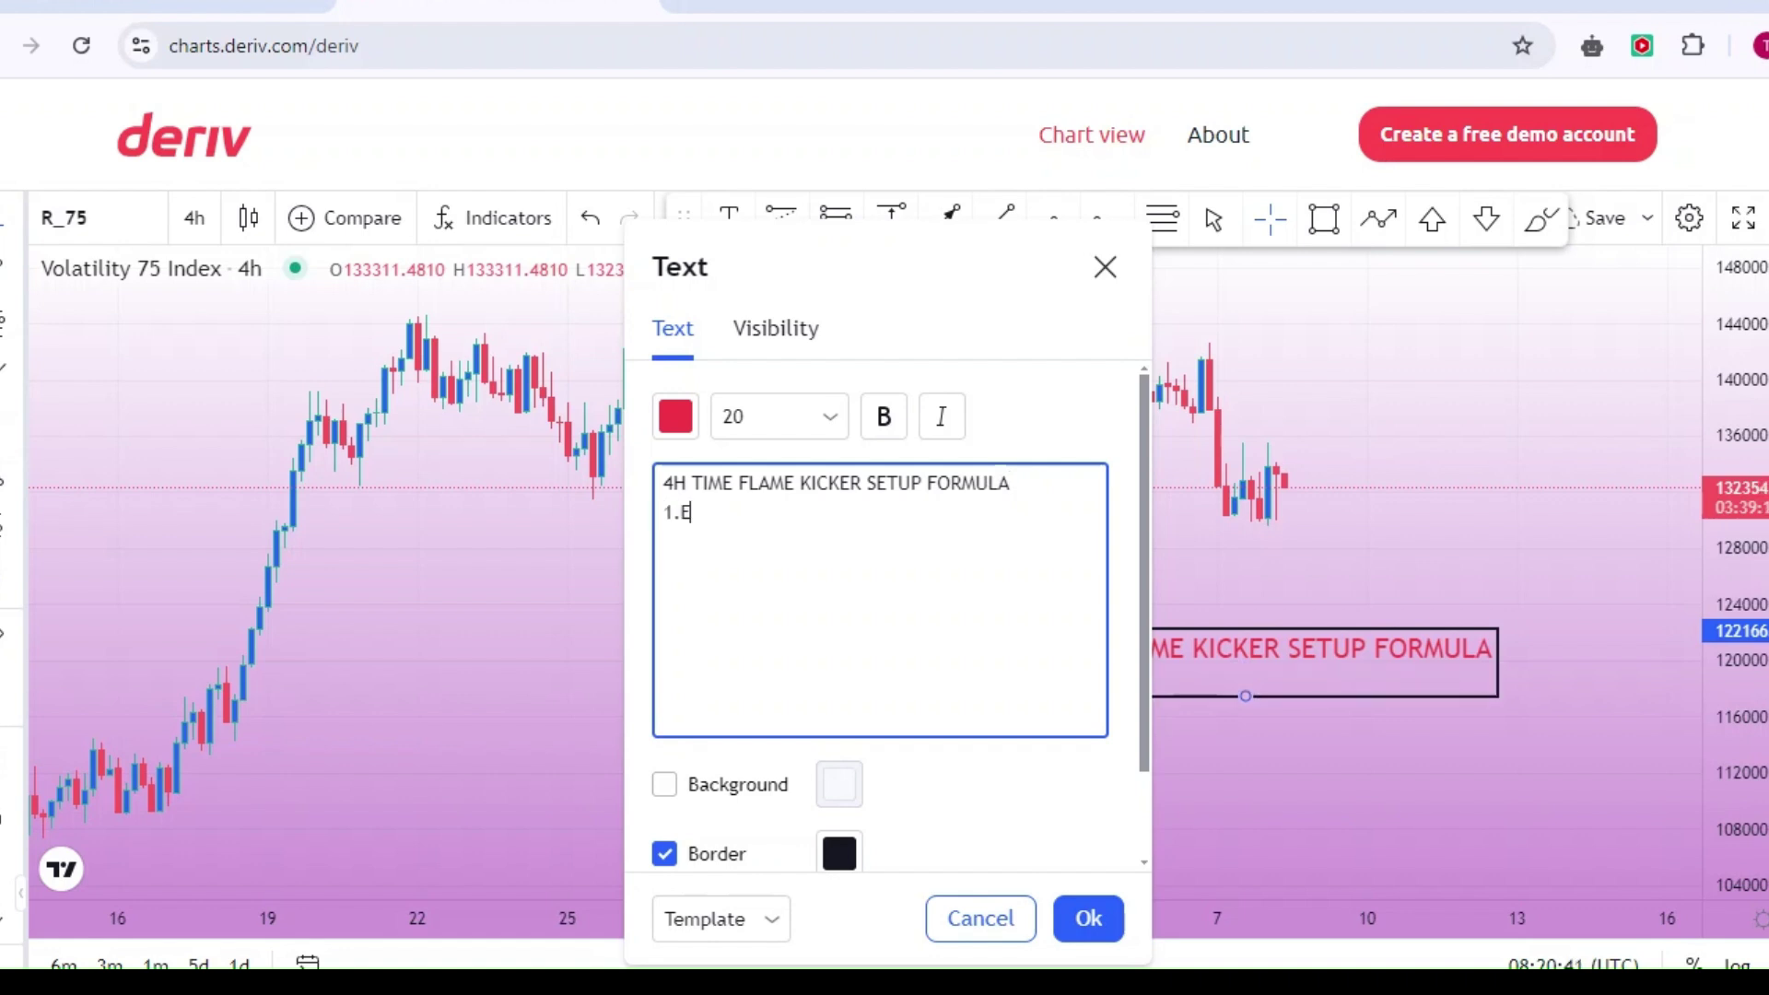
pyautogui.write('STABLISH A VER')
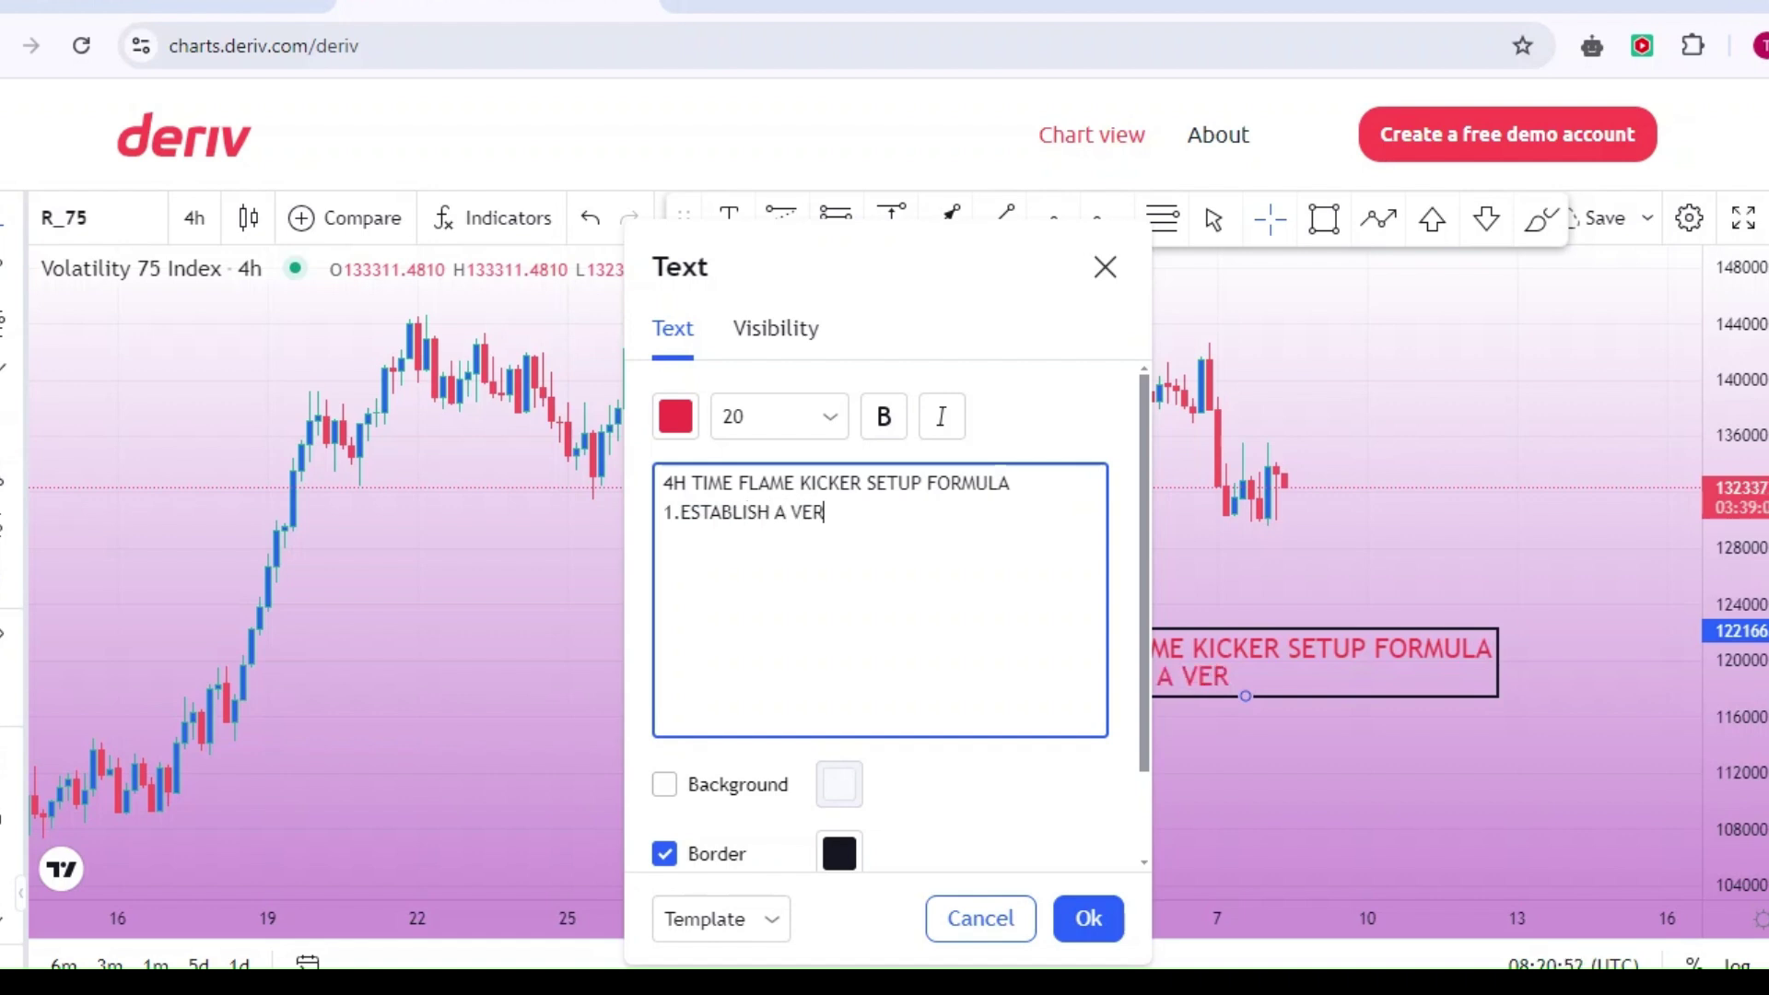
pyautogui.write('Y GOOD')
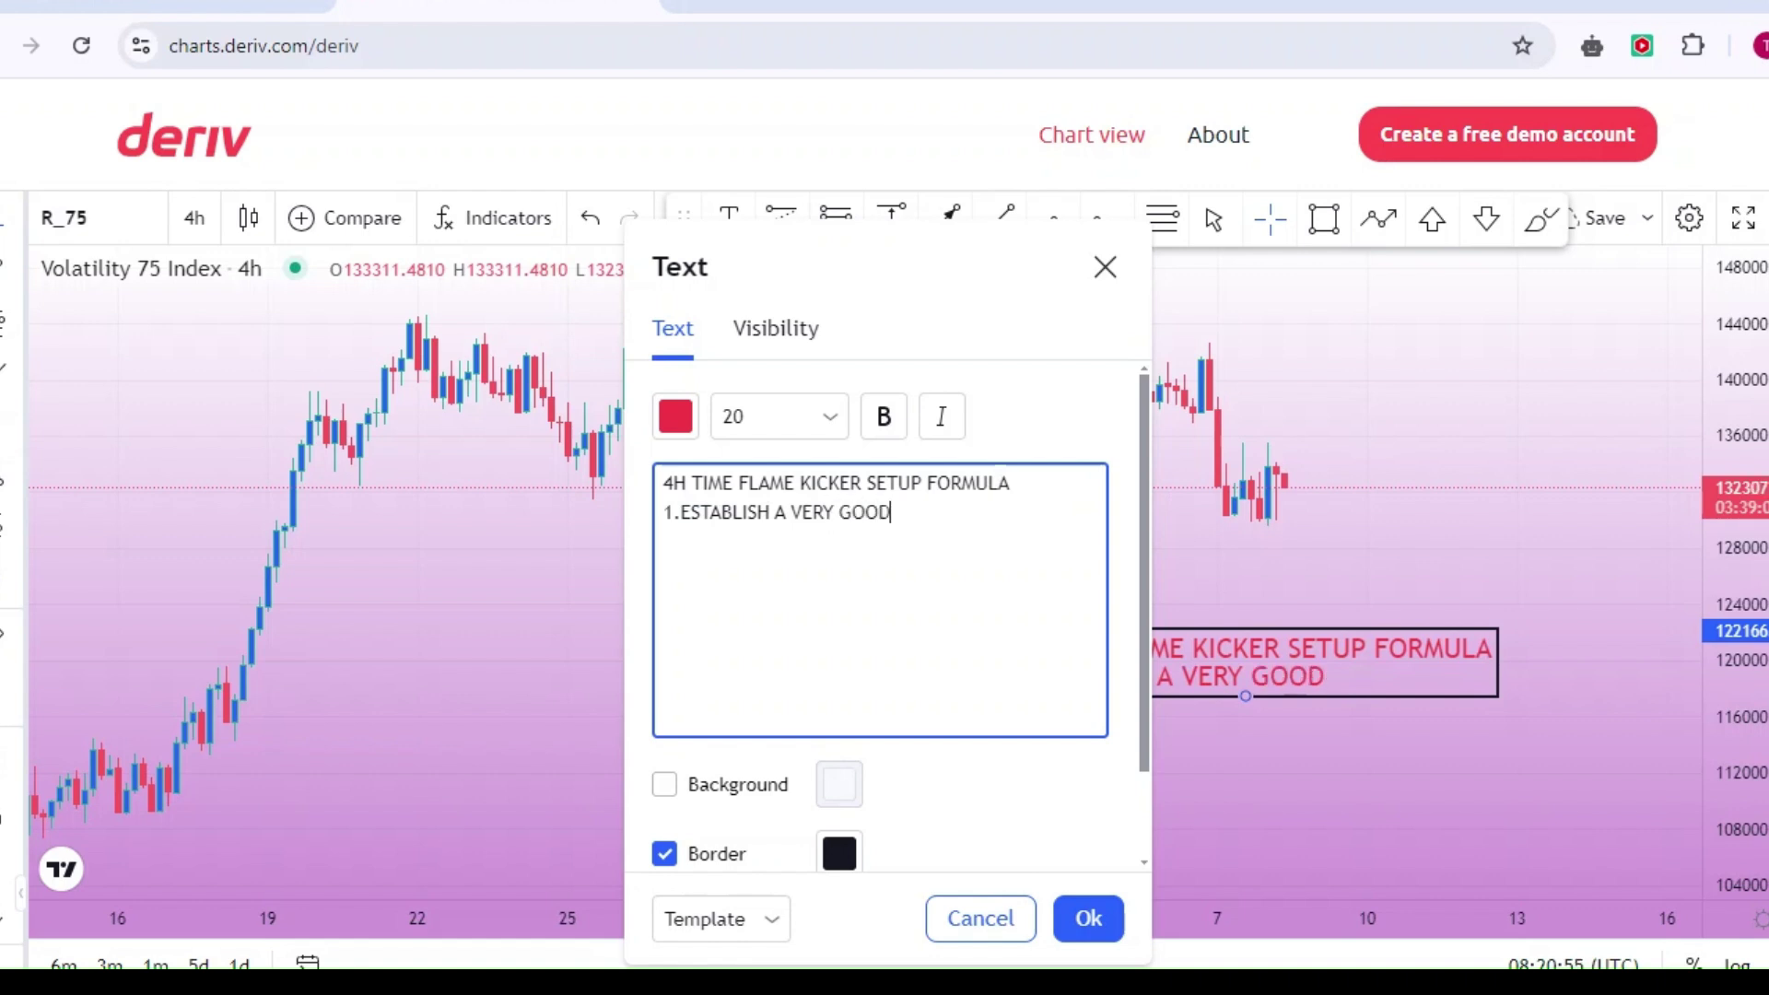
pyautogui.write(' CONS')
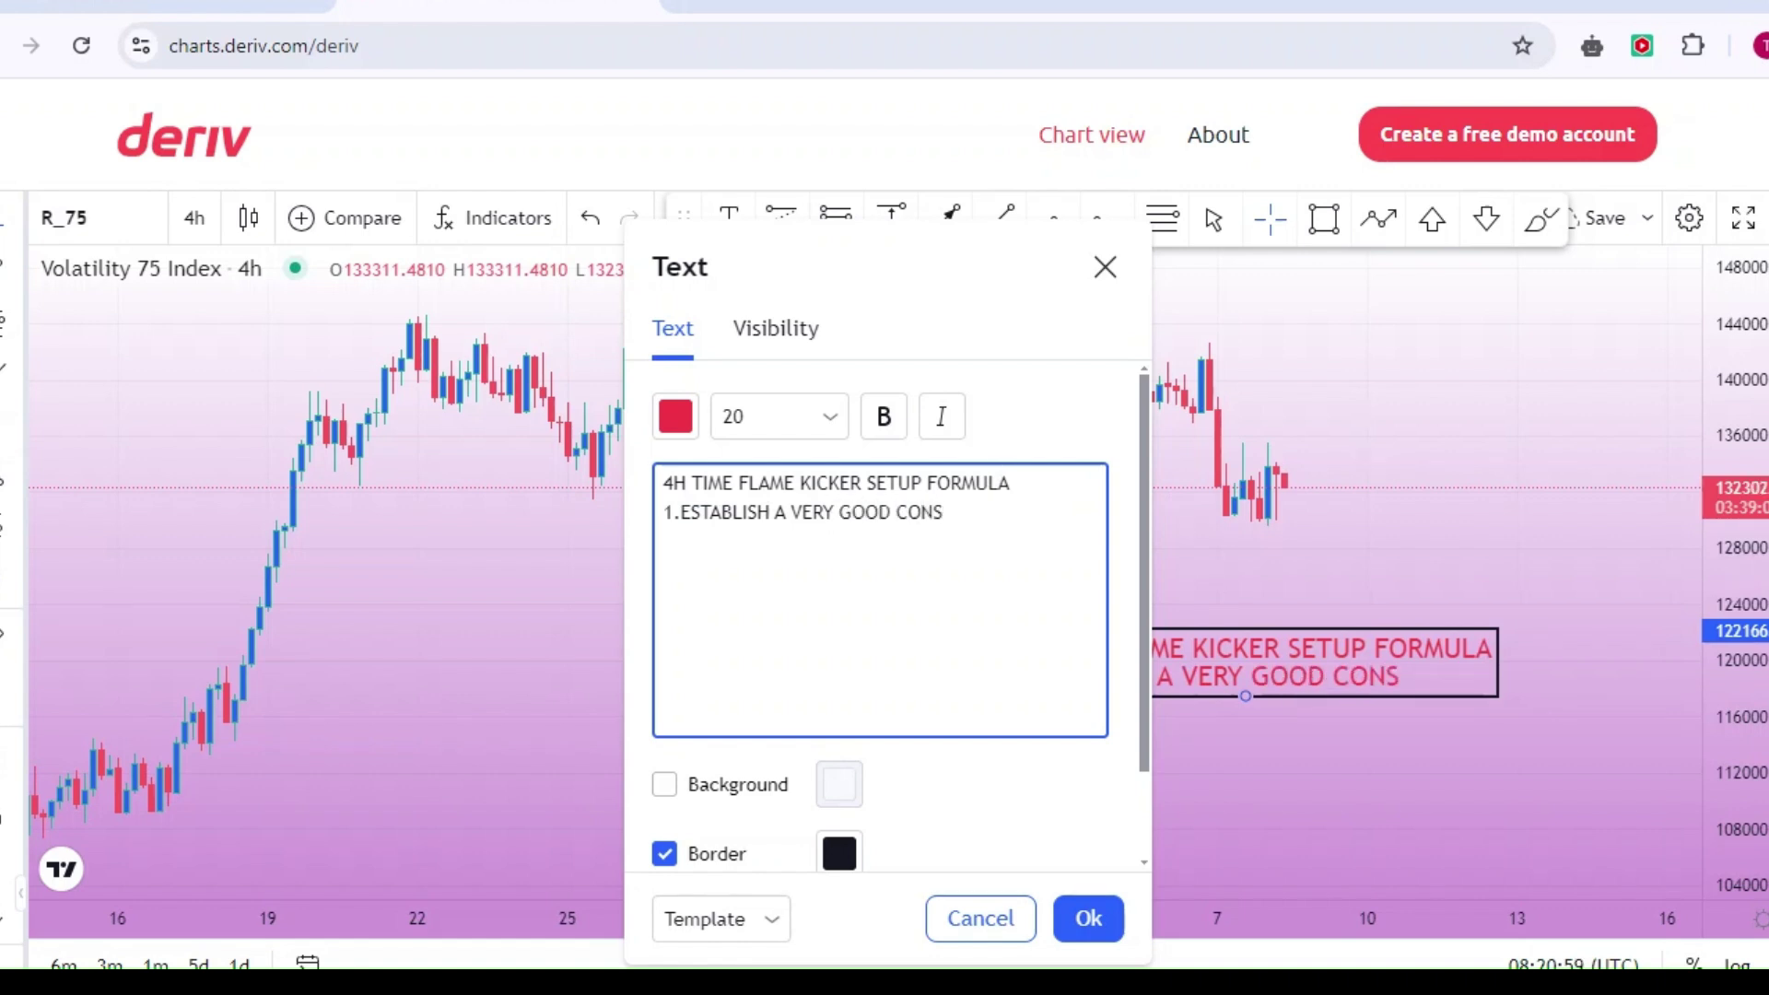
pyautogui.write('LOIDAT')
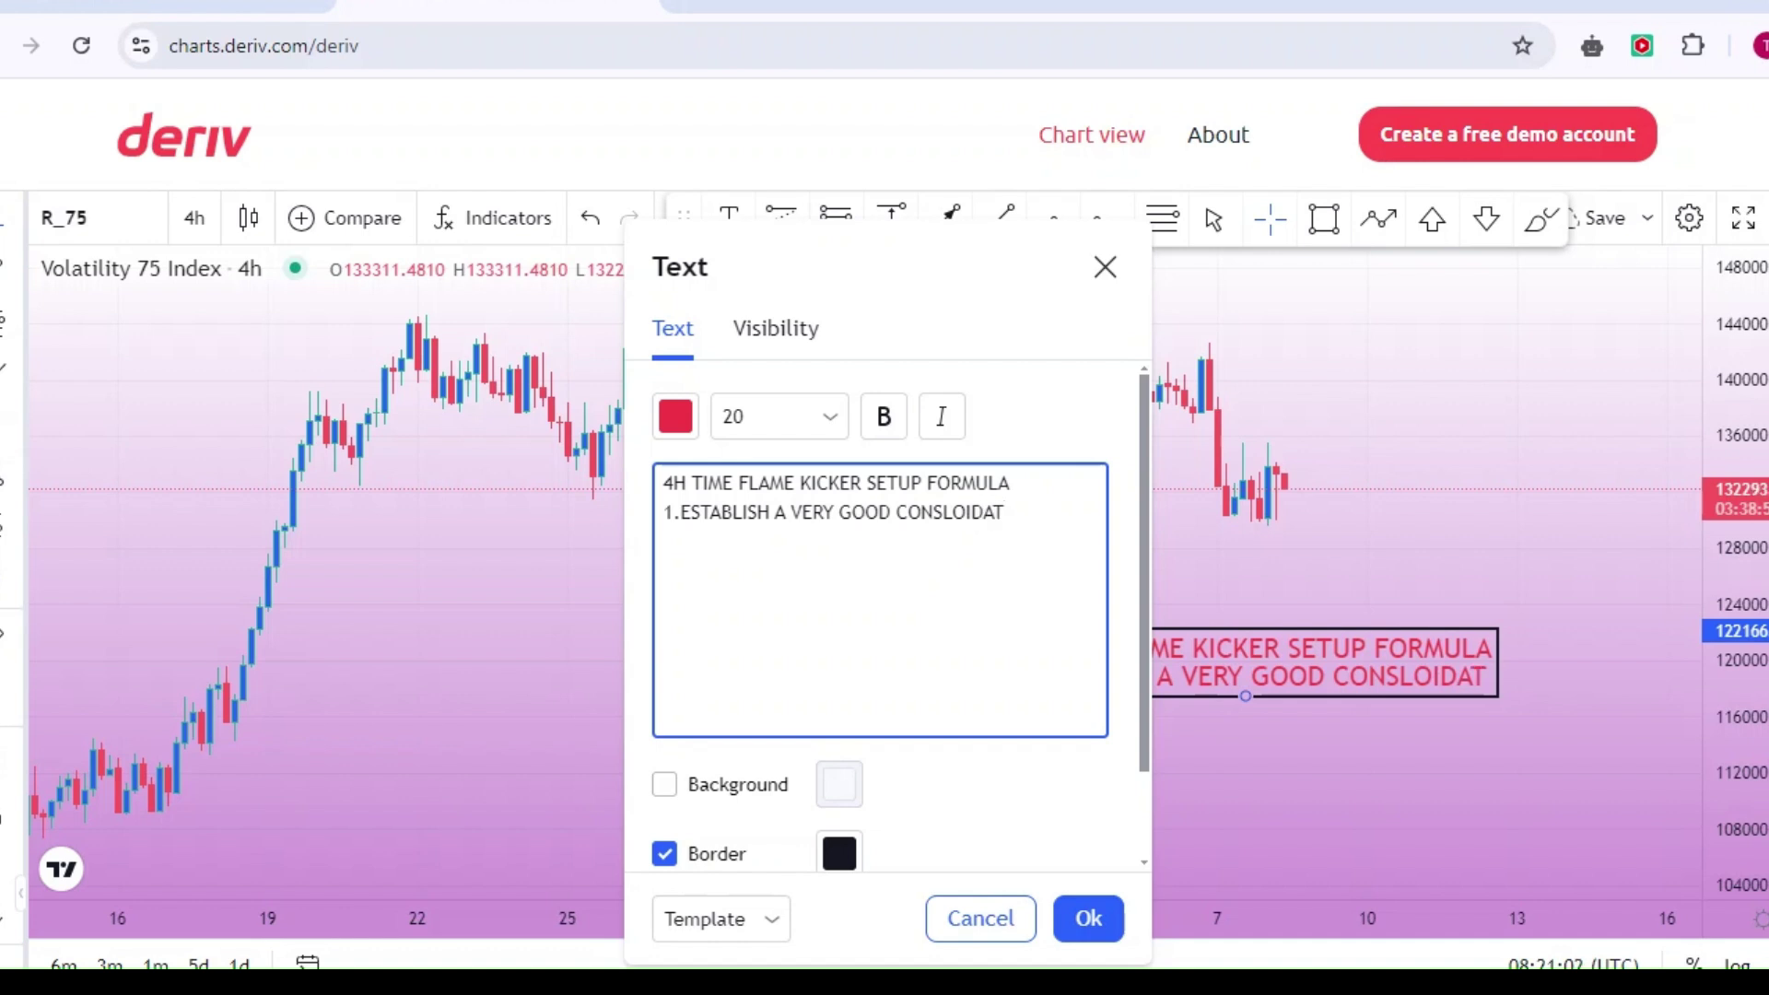
pyautogui.press('BackSpace')
pyautogui.press('BackSpace')
pyautogui.press('BackSpace')
pyautogui.press('BackSpace')
pyautogui.press('BackSpace')
pyautogui.press('BackSpace')
pyautogui.write('OLI')
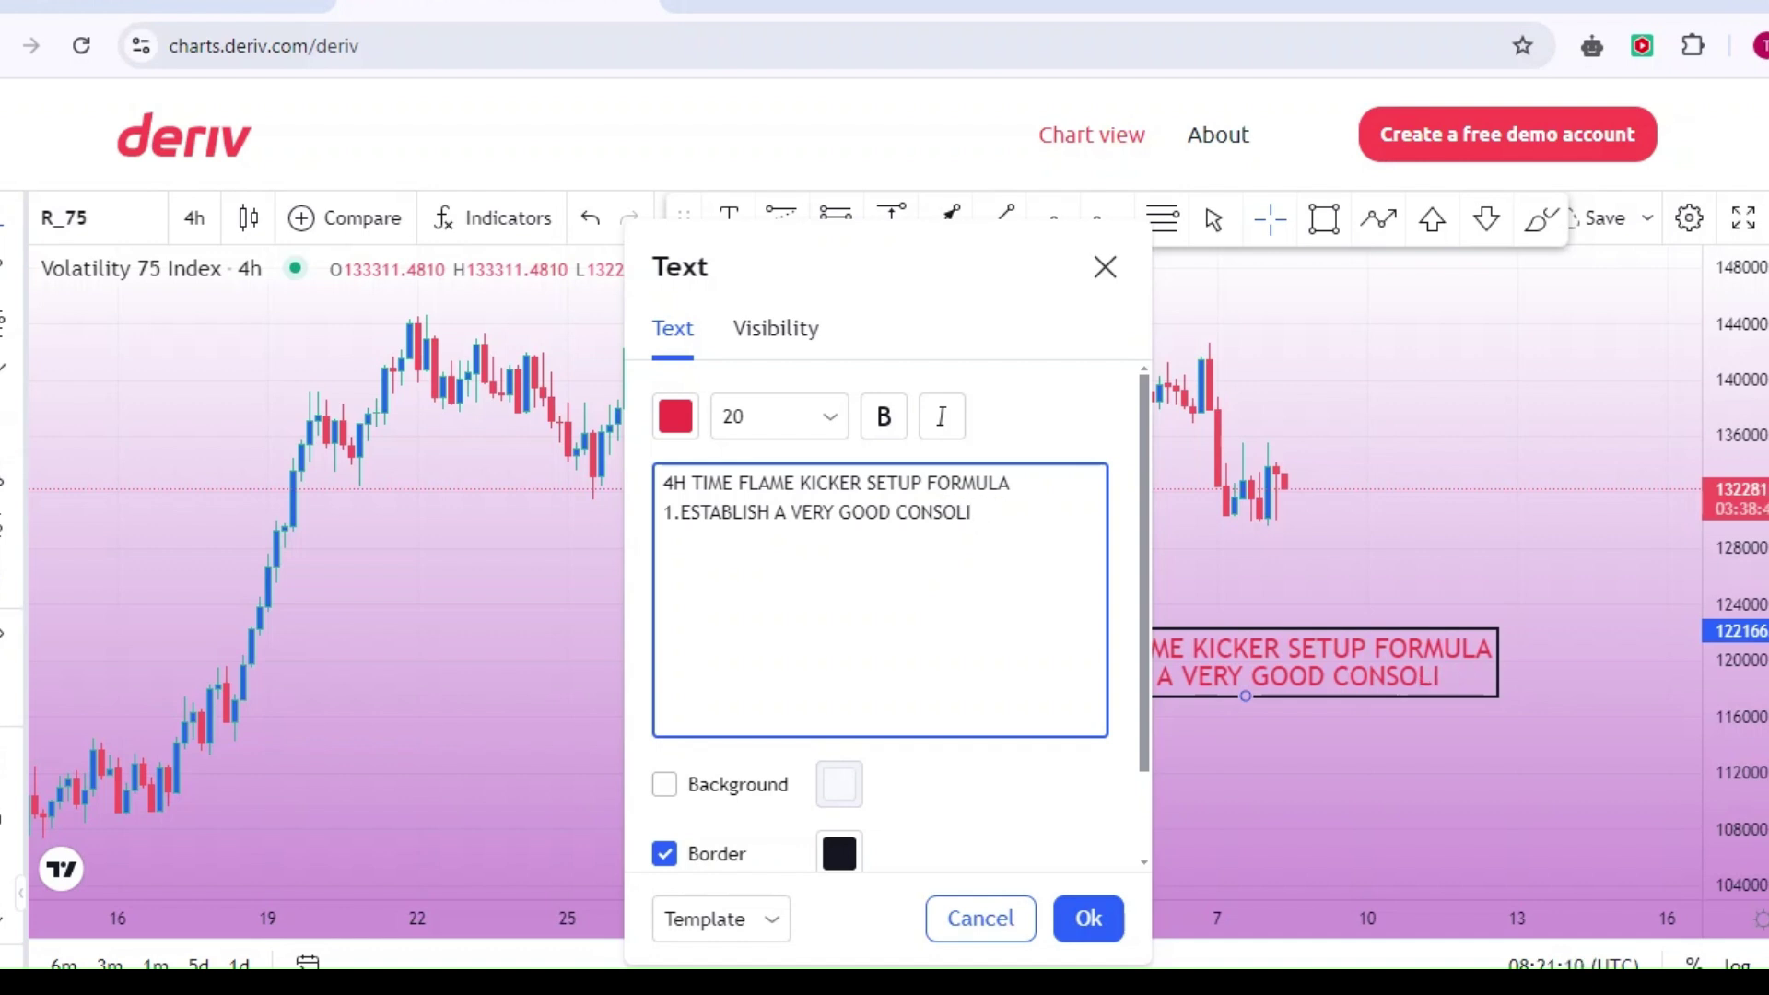
pyautogui.write('DATIO')
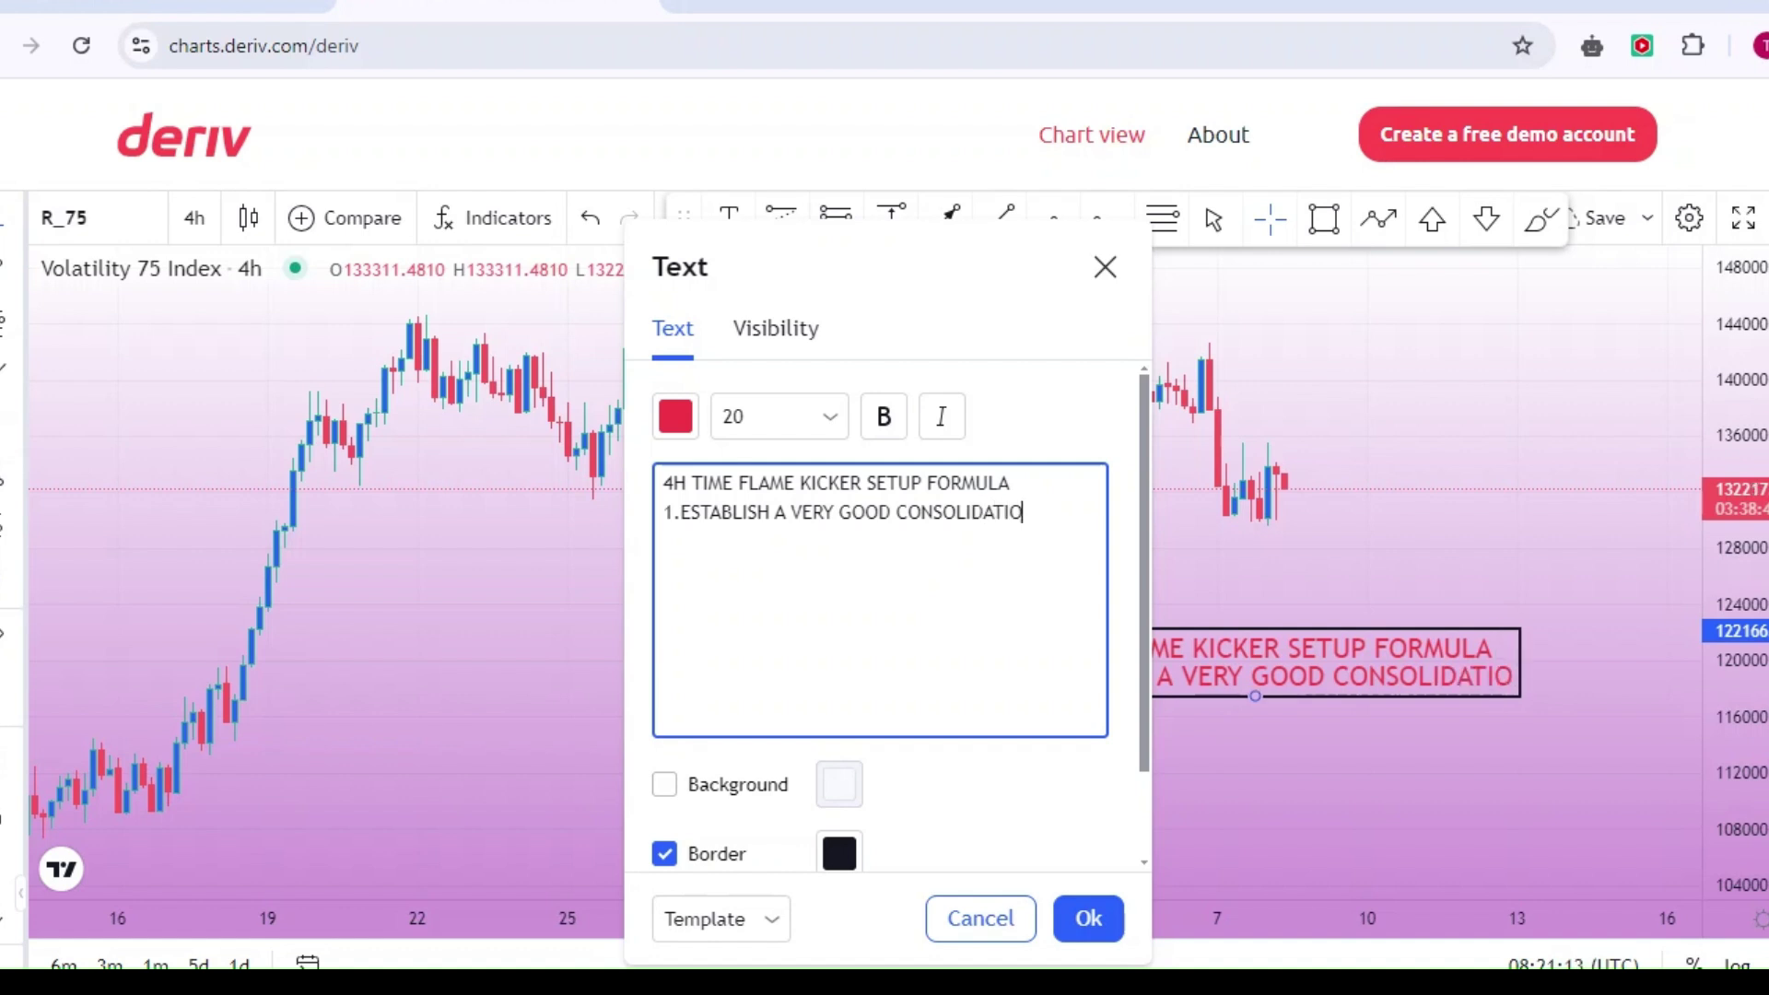
pyautogui.write('N ON THE ')
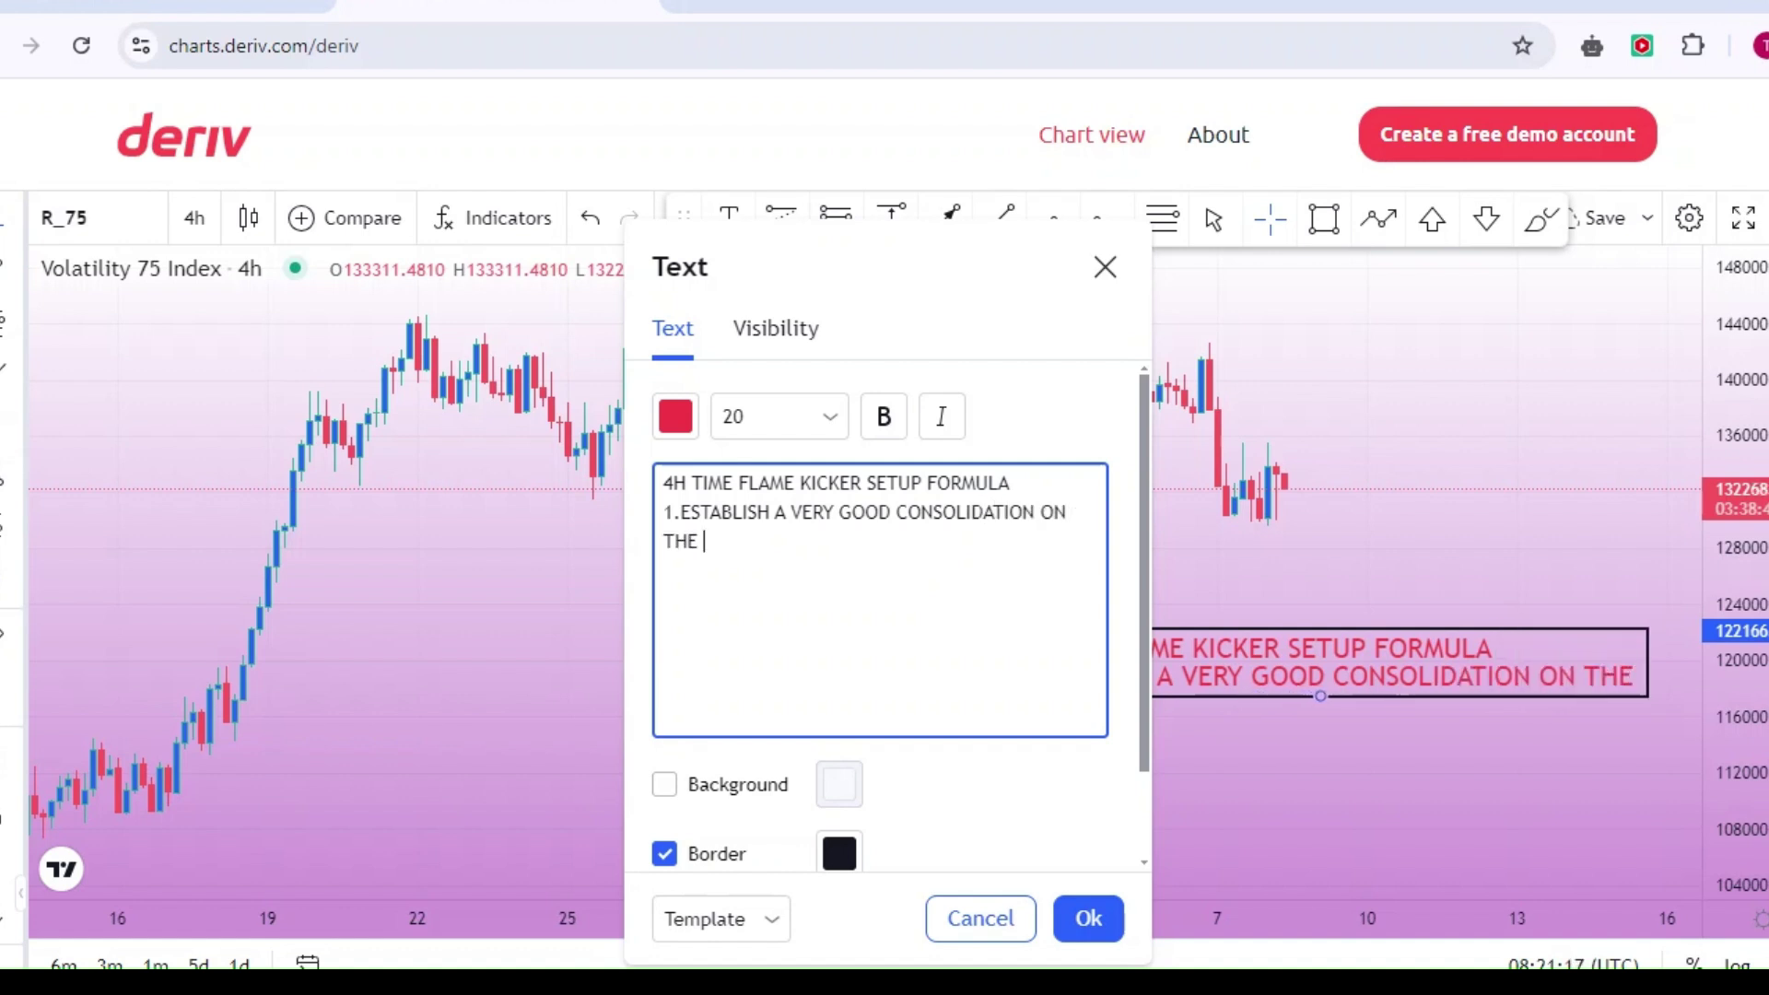
pyautogui.write('4H')
# Add step 2: 'NEXT WAIT FOR A BREAK OUT AND RETEST ON THE 30 MINUTES TIME FRAME.'.
pyautogui.press('Return')
pyautogui.write('2')
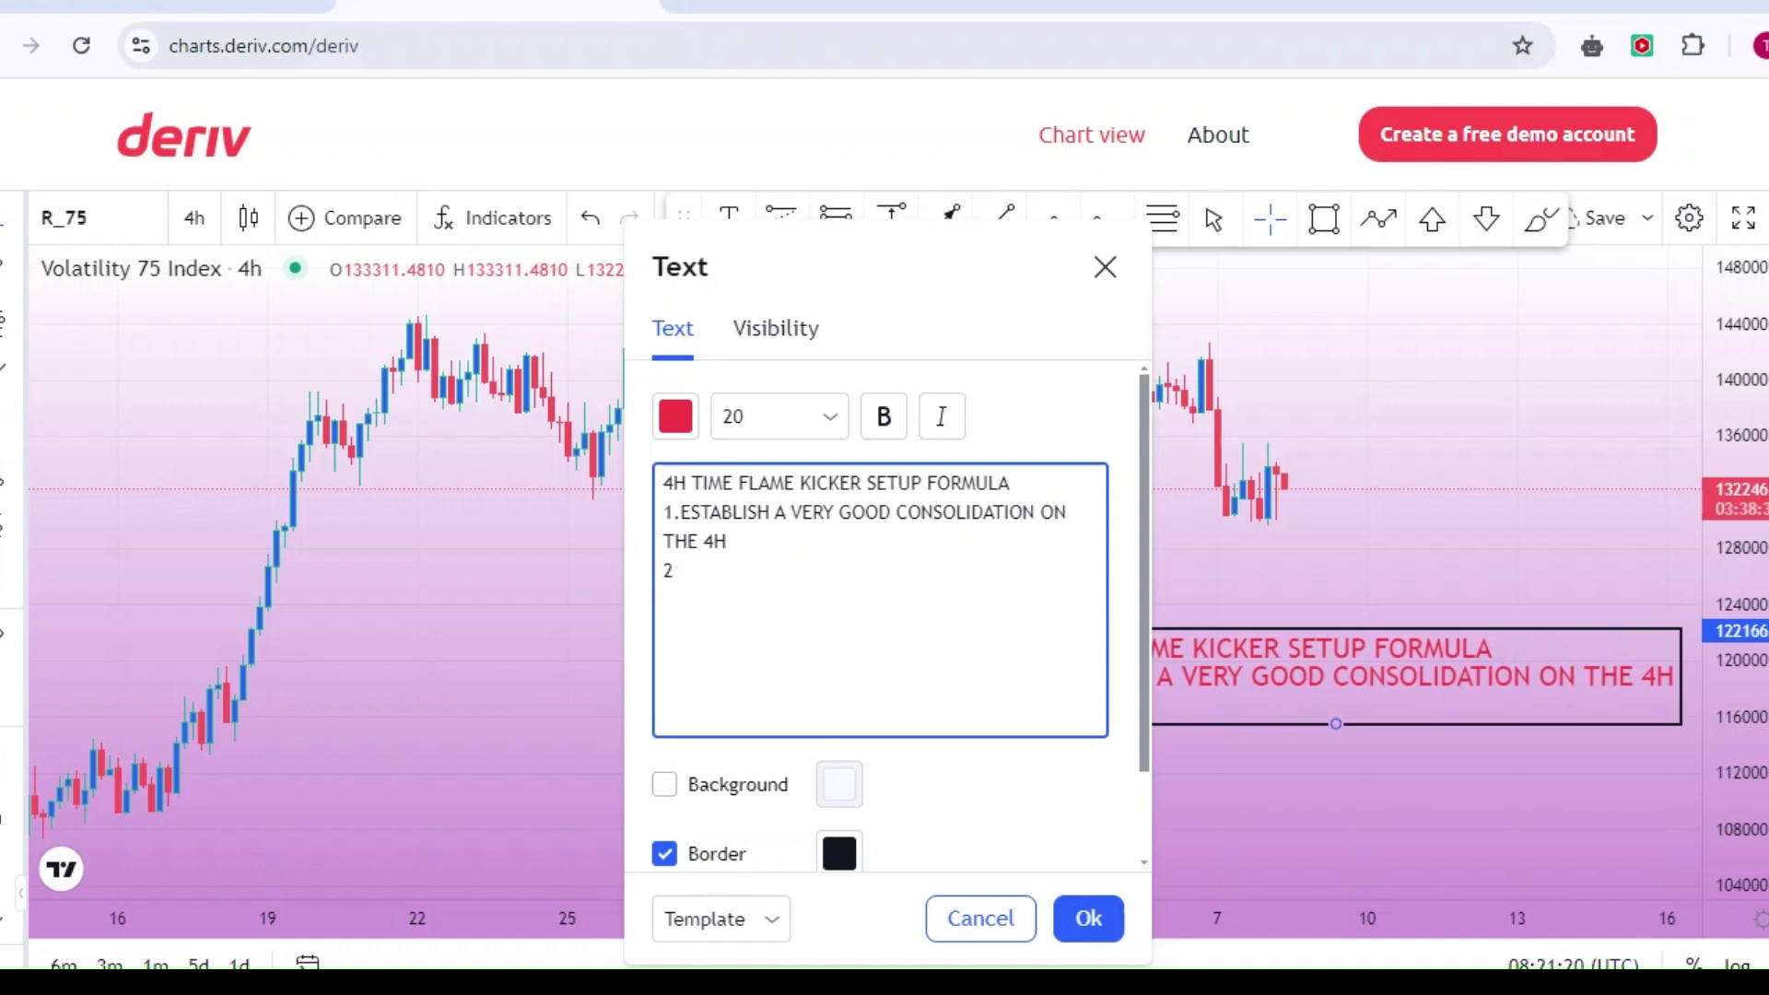
pyautogui.write('.NEXT')
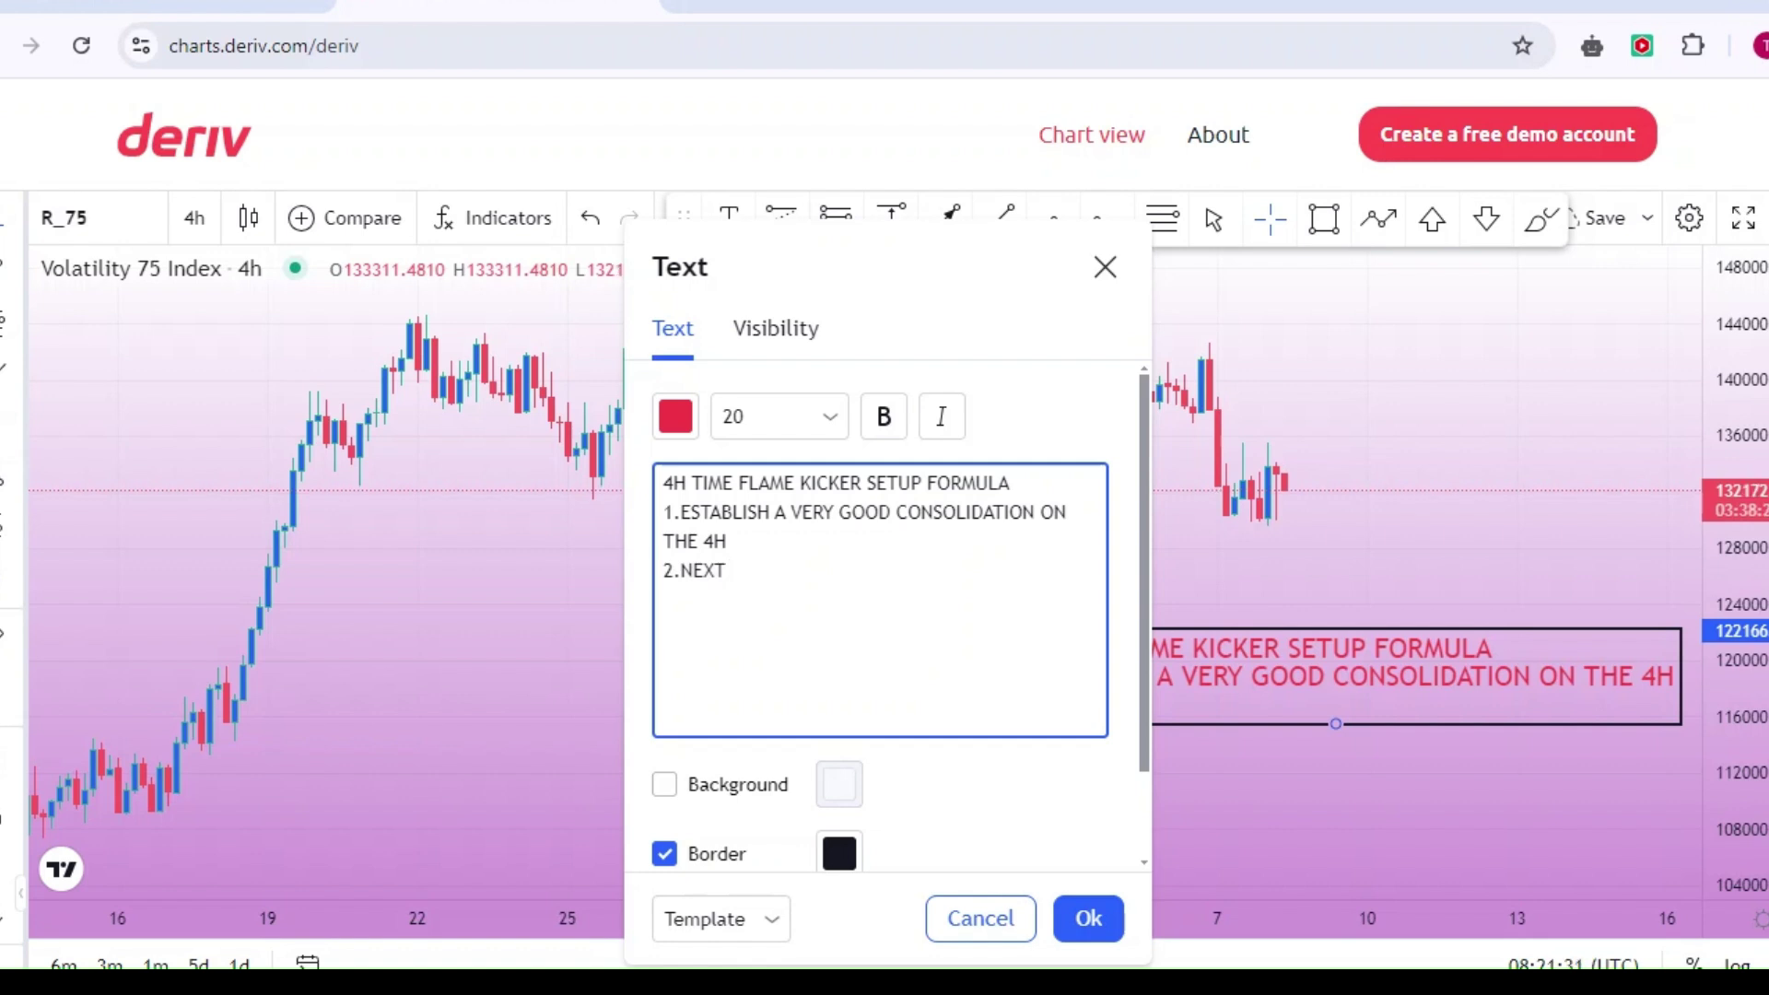
pyautogui.write(' WAIT OF')
pyautogui.press('BackSpace')
pyautogui.press('BackSpace')
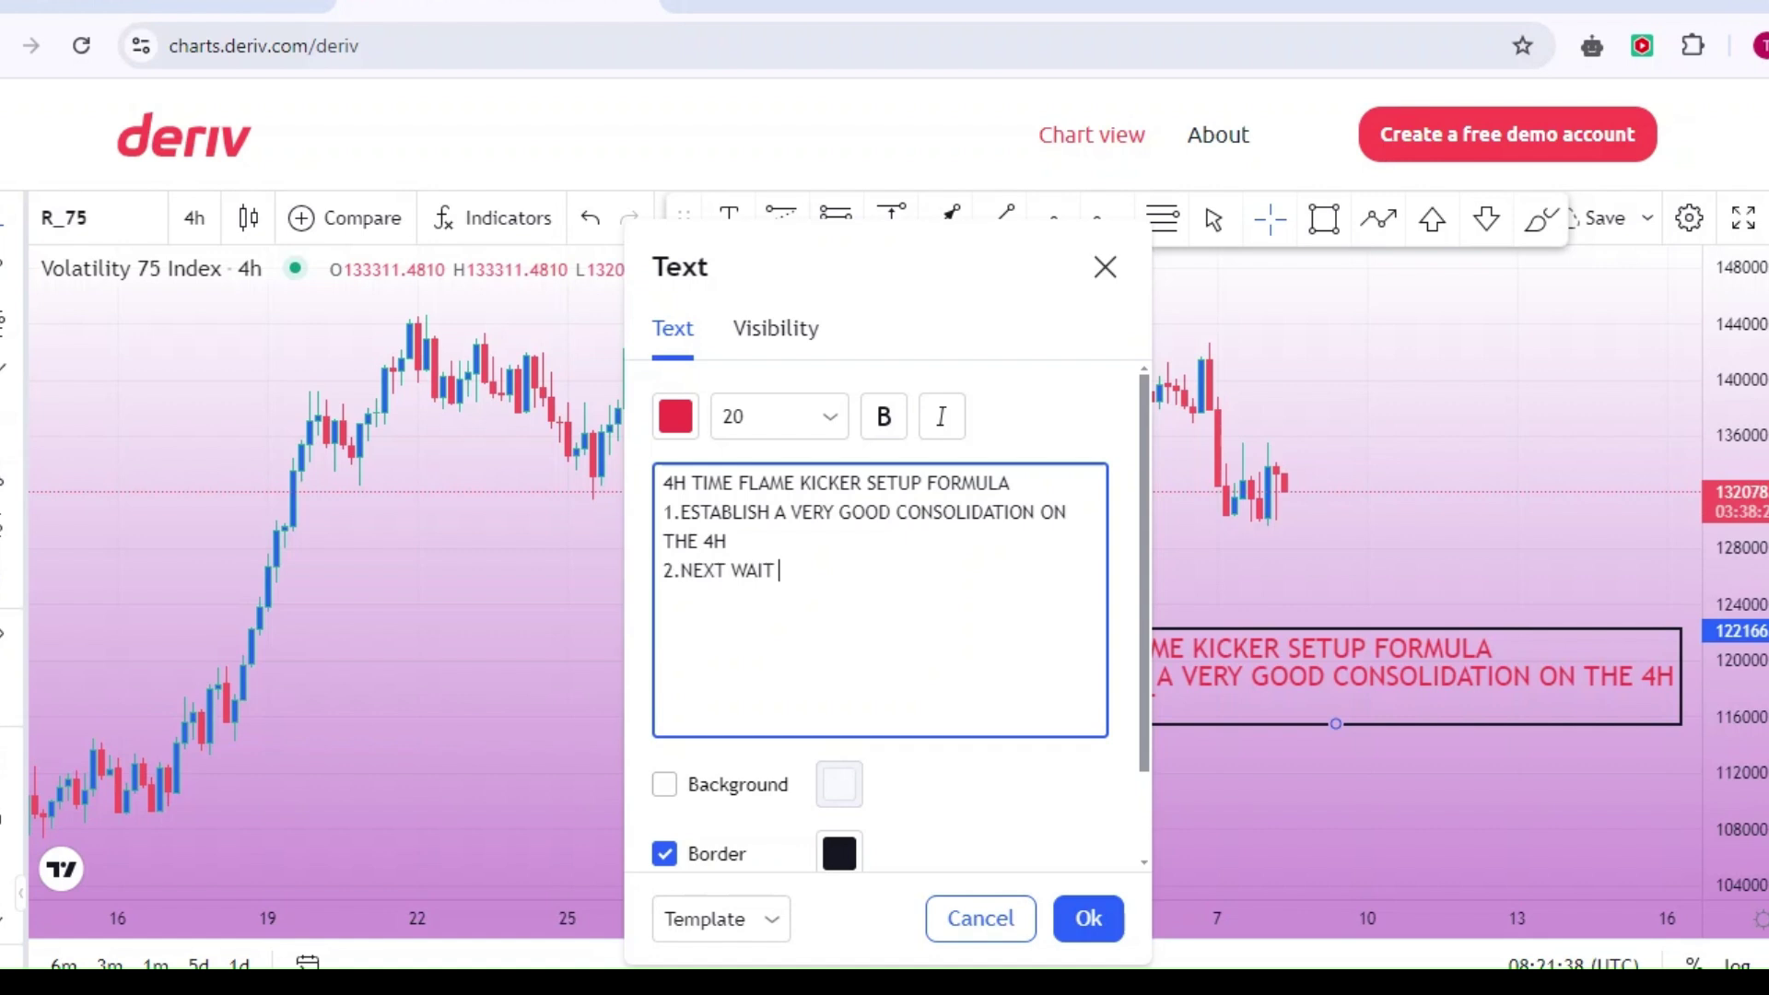
pyautogui.write('FOR A BR')
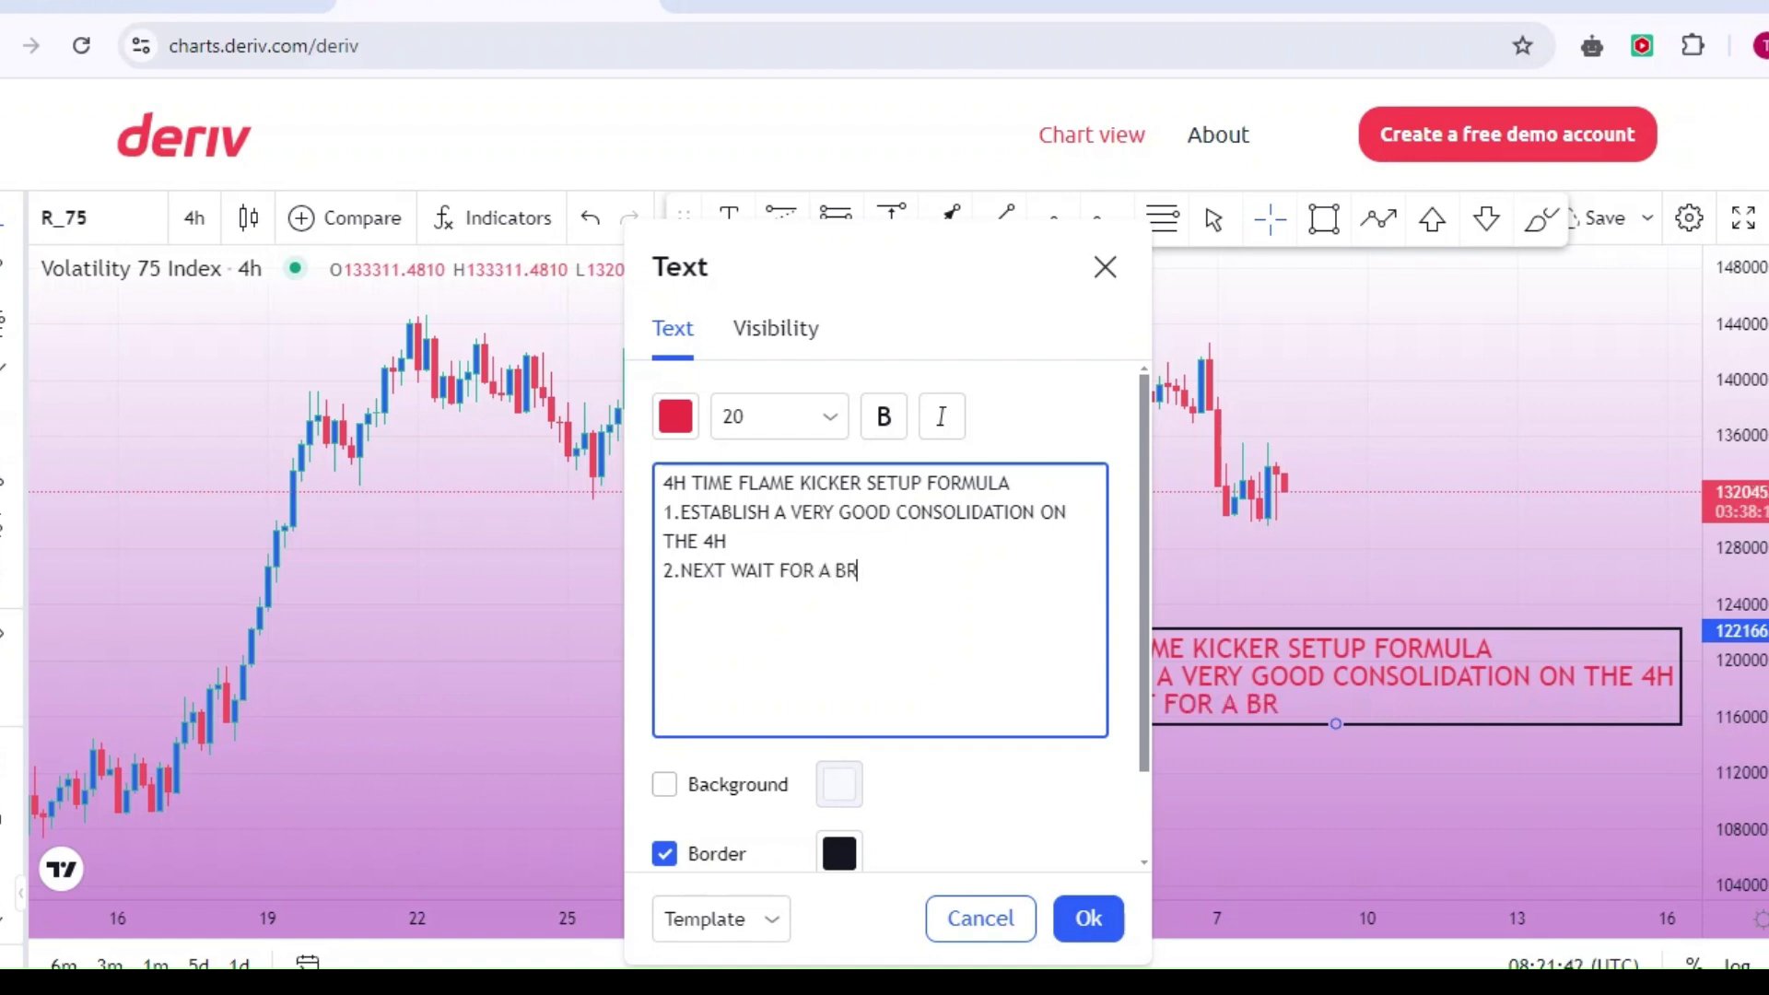
pyautogui.write('EAK OUT')
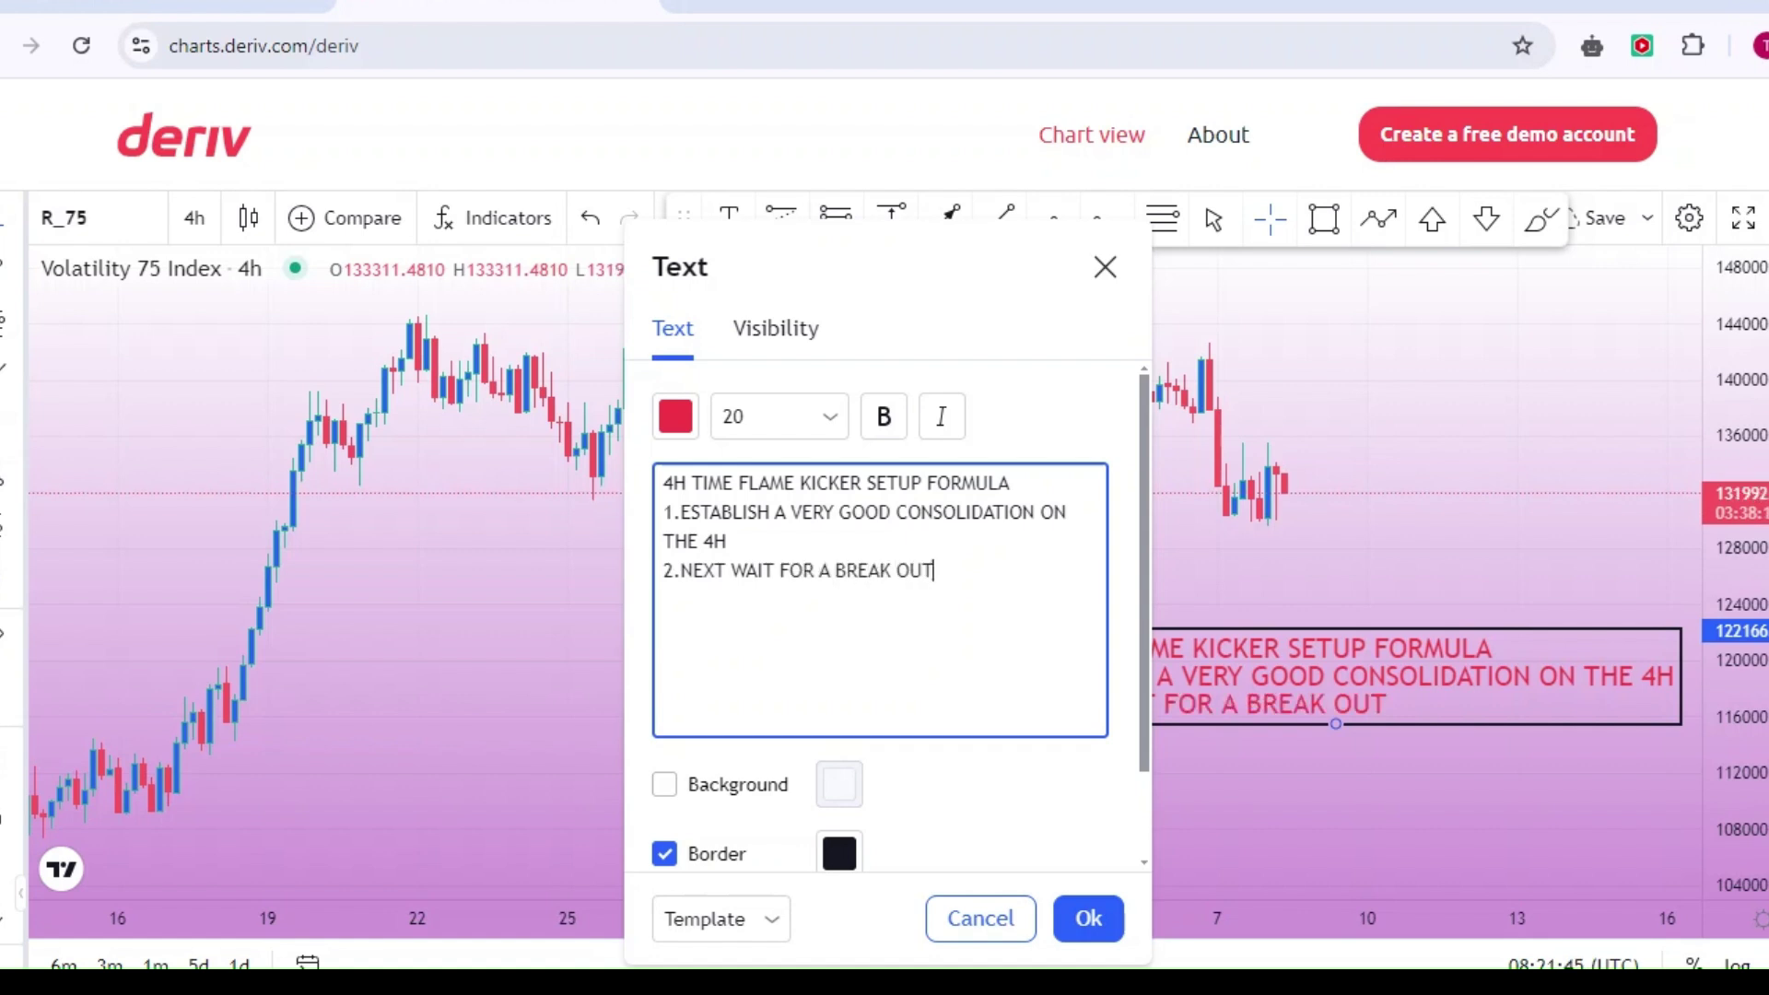
pyautogui.write(' A')
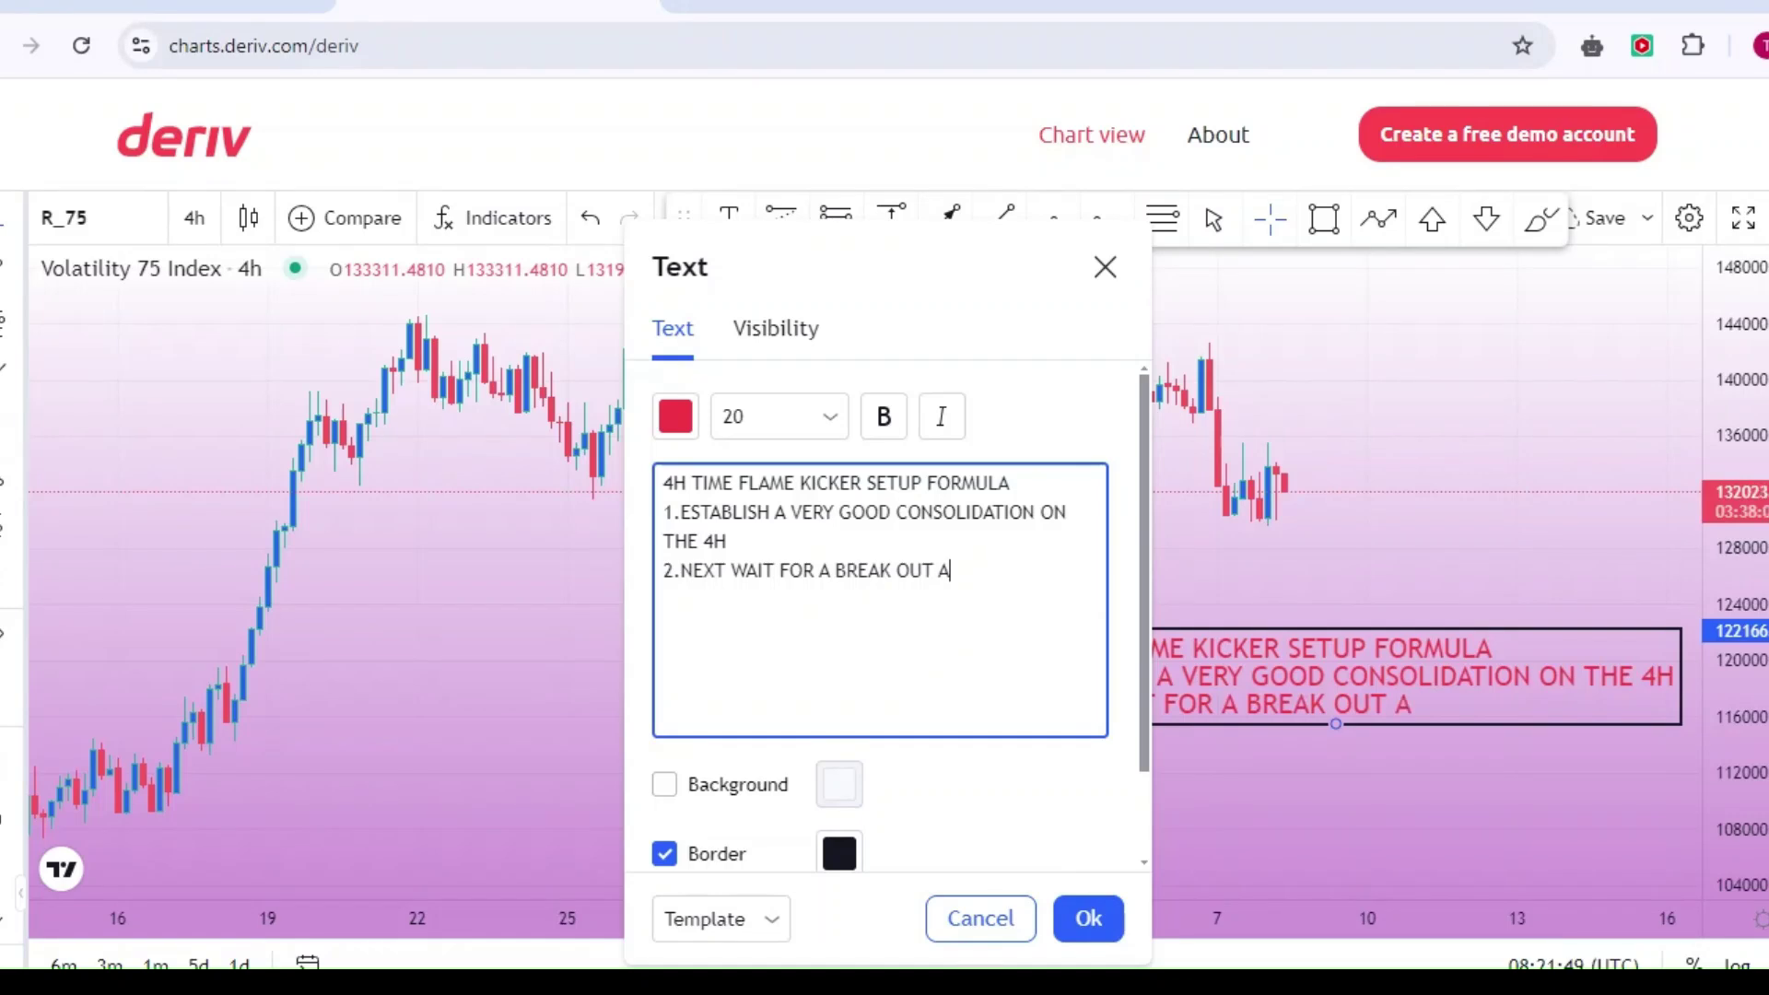
pyautogui.write('ND RETEST')
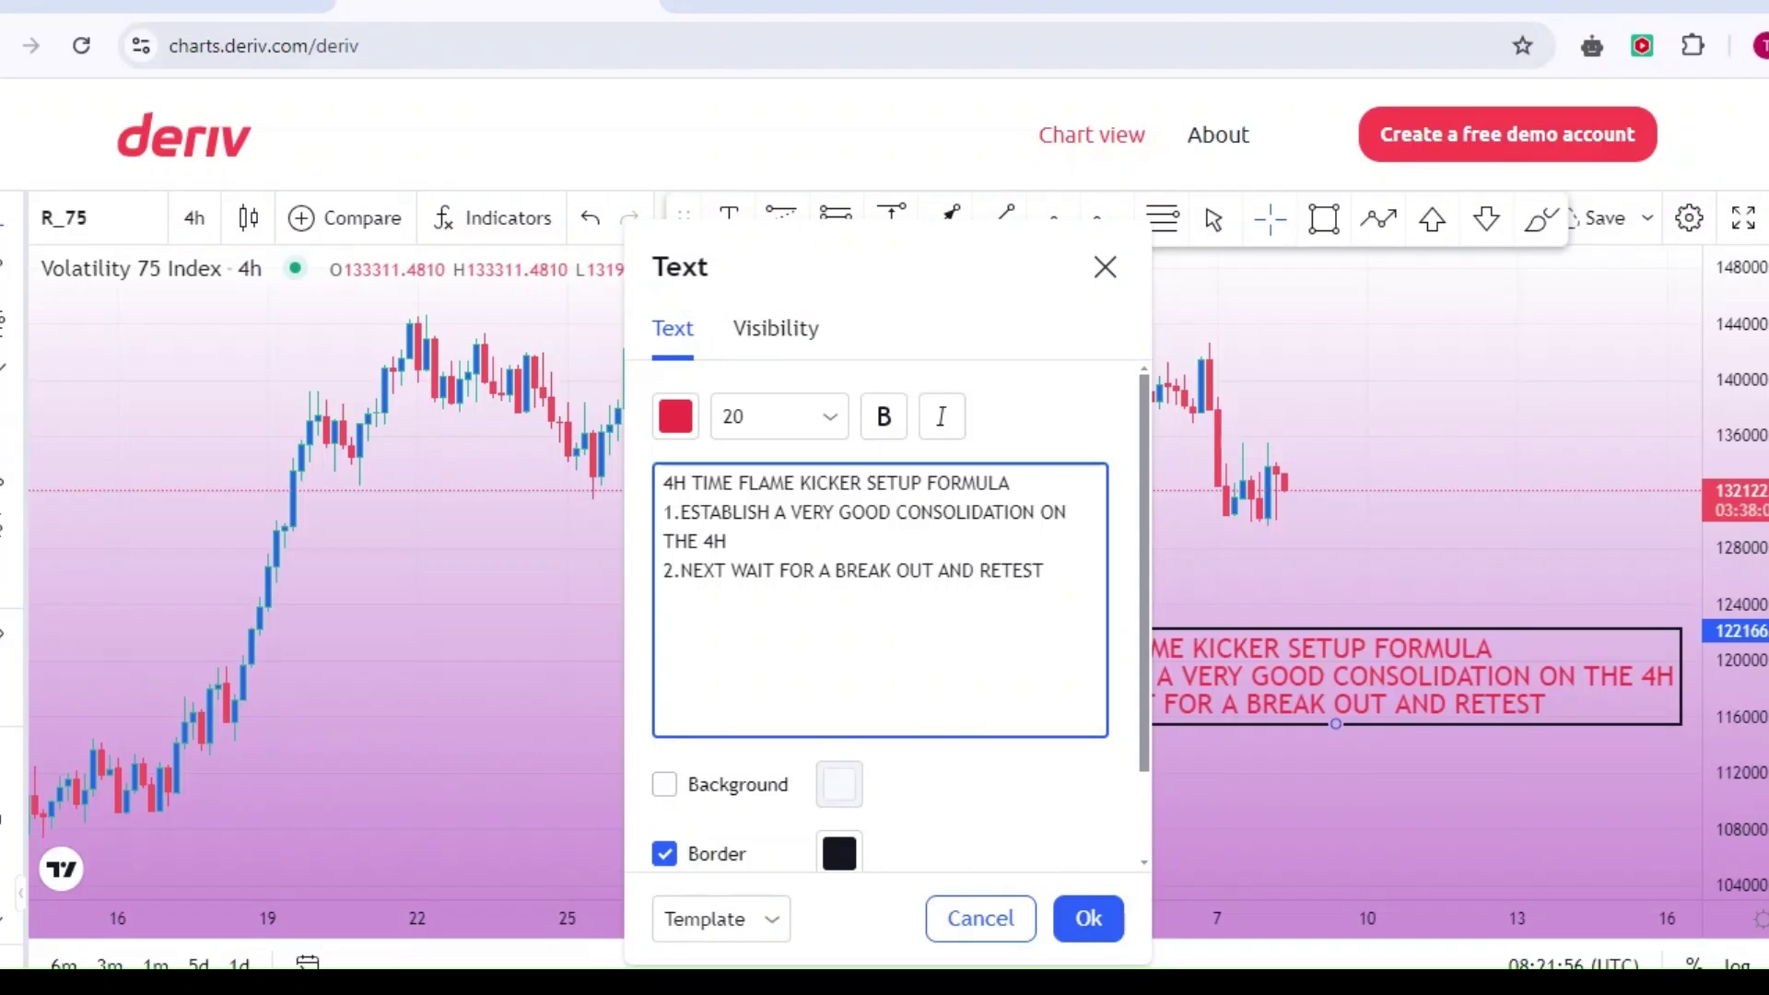
pyautogui.write(' ON TH')
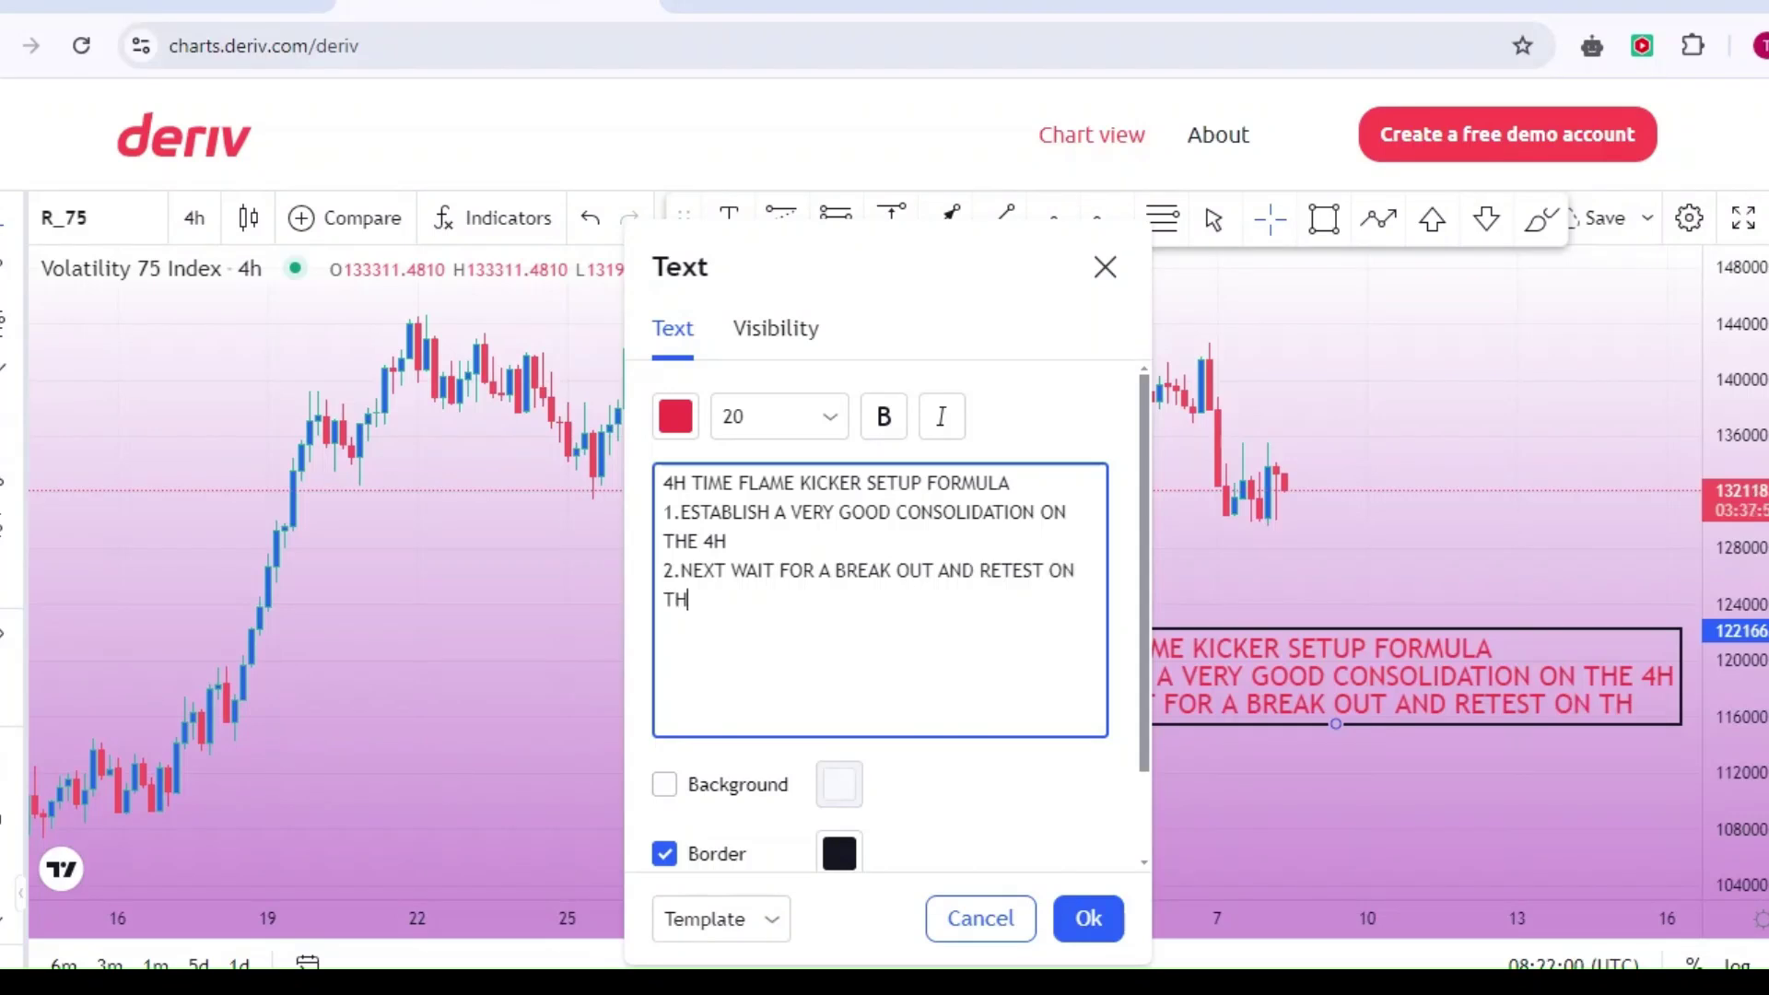
pyautogui.write('E 30 MINUT')
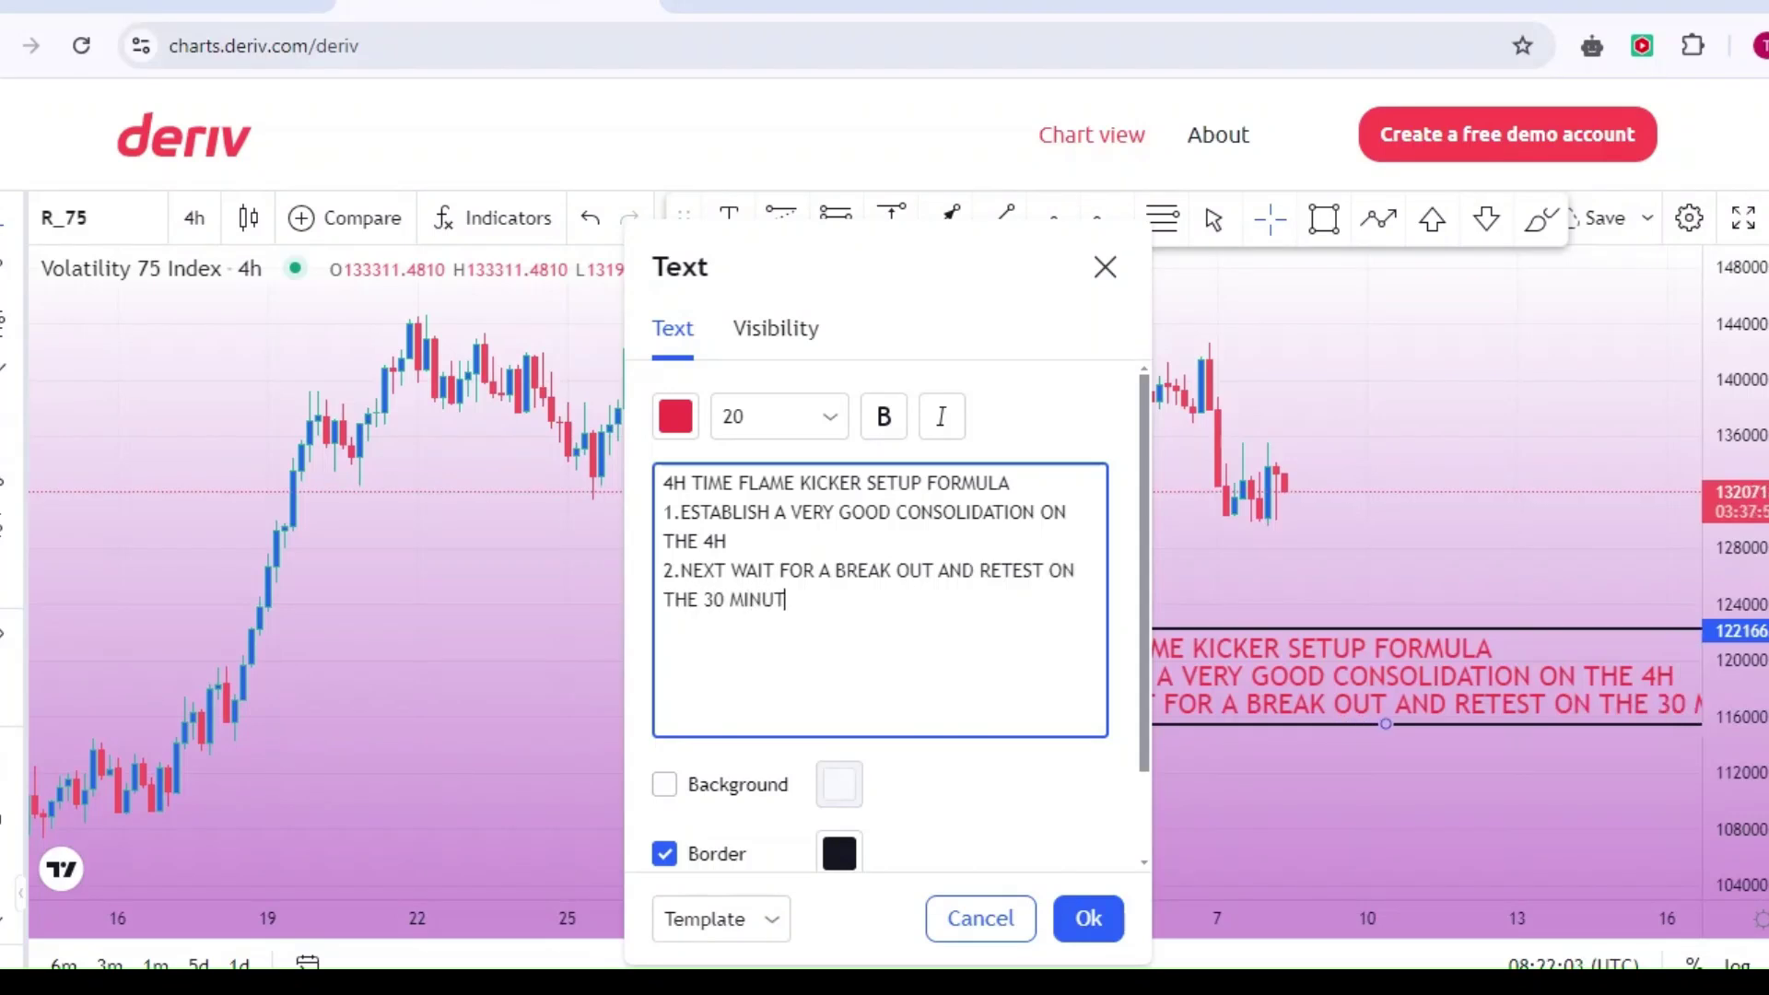
pyautogui.write('ES TIME F')
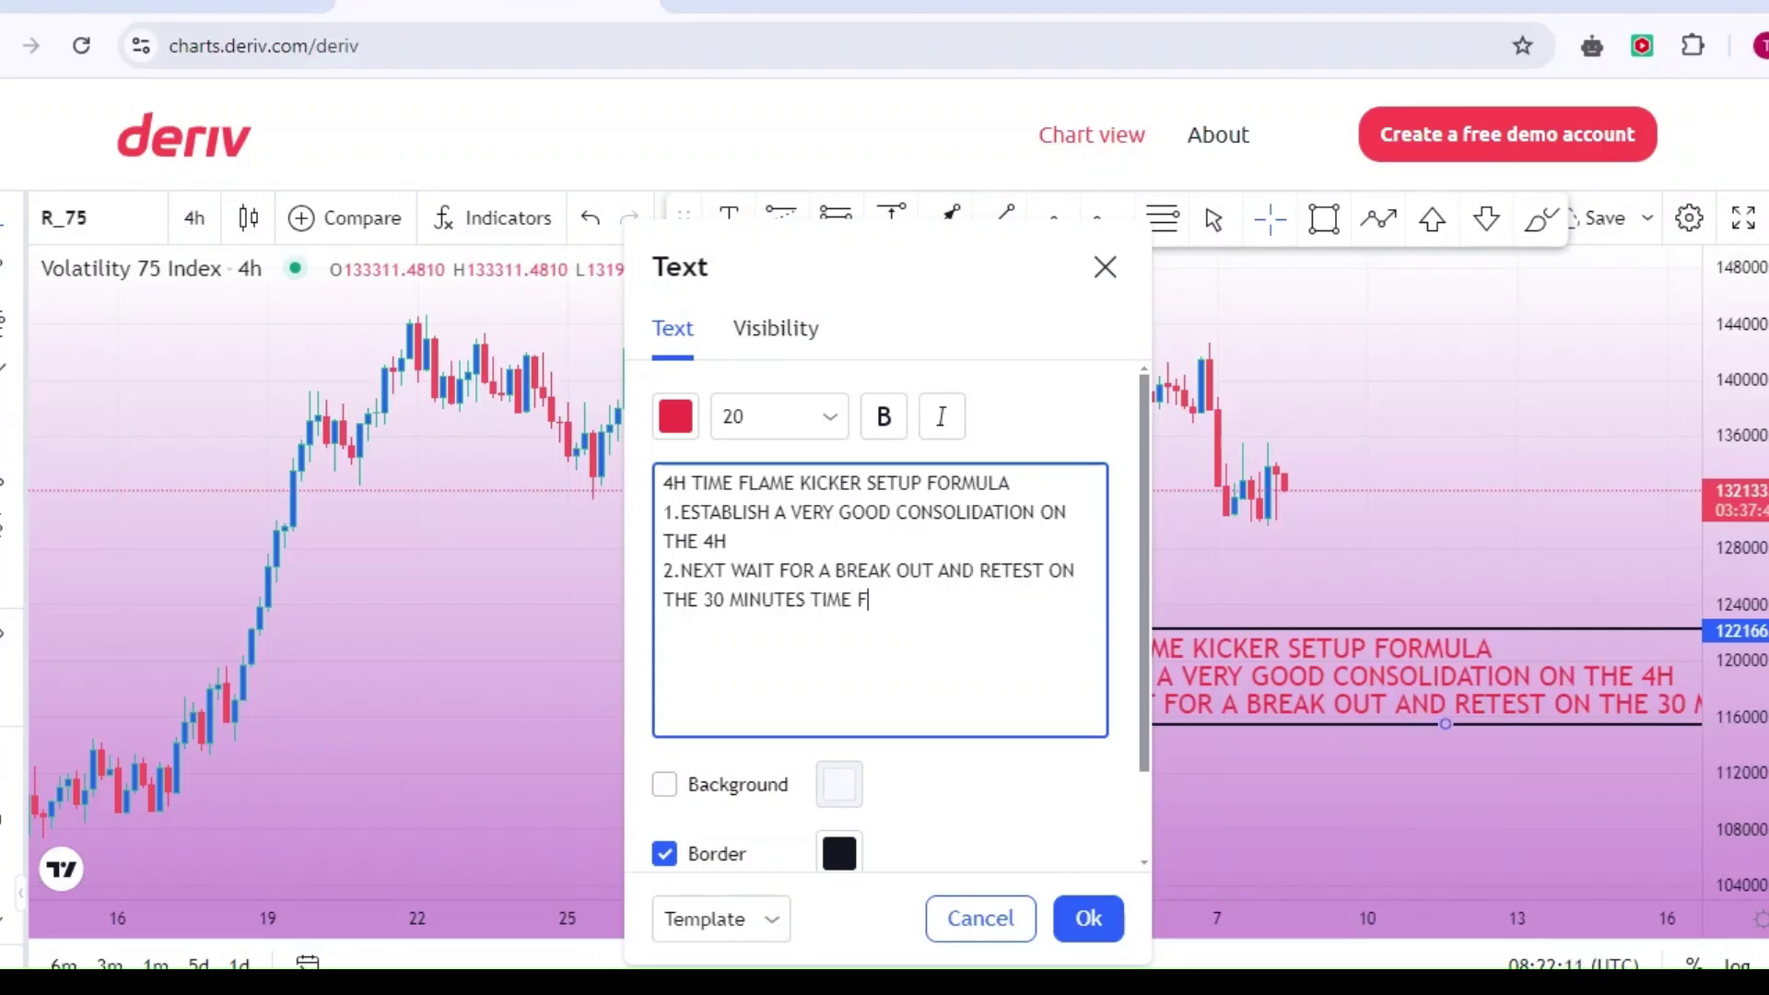
pyautogui.write('RAME.')
# Add step 3, a note that price must be above the 100 exponential moving average on 30 minutes.
pyautogui.press('Return')
pyautogui.write('3.')
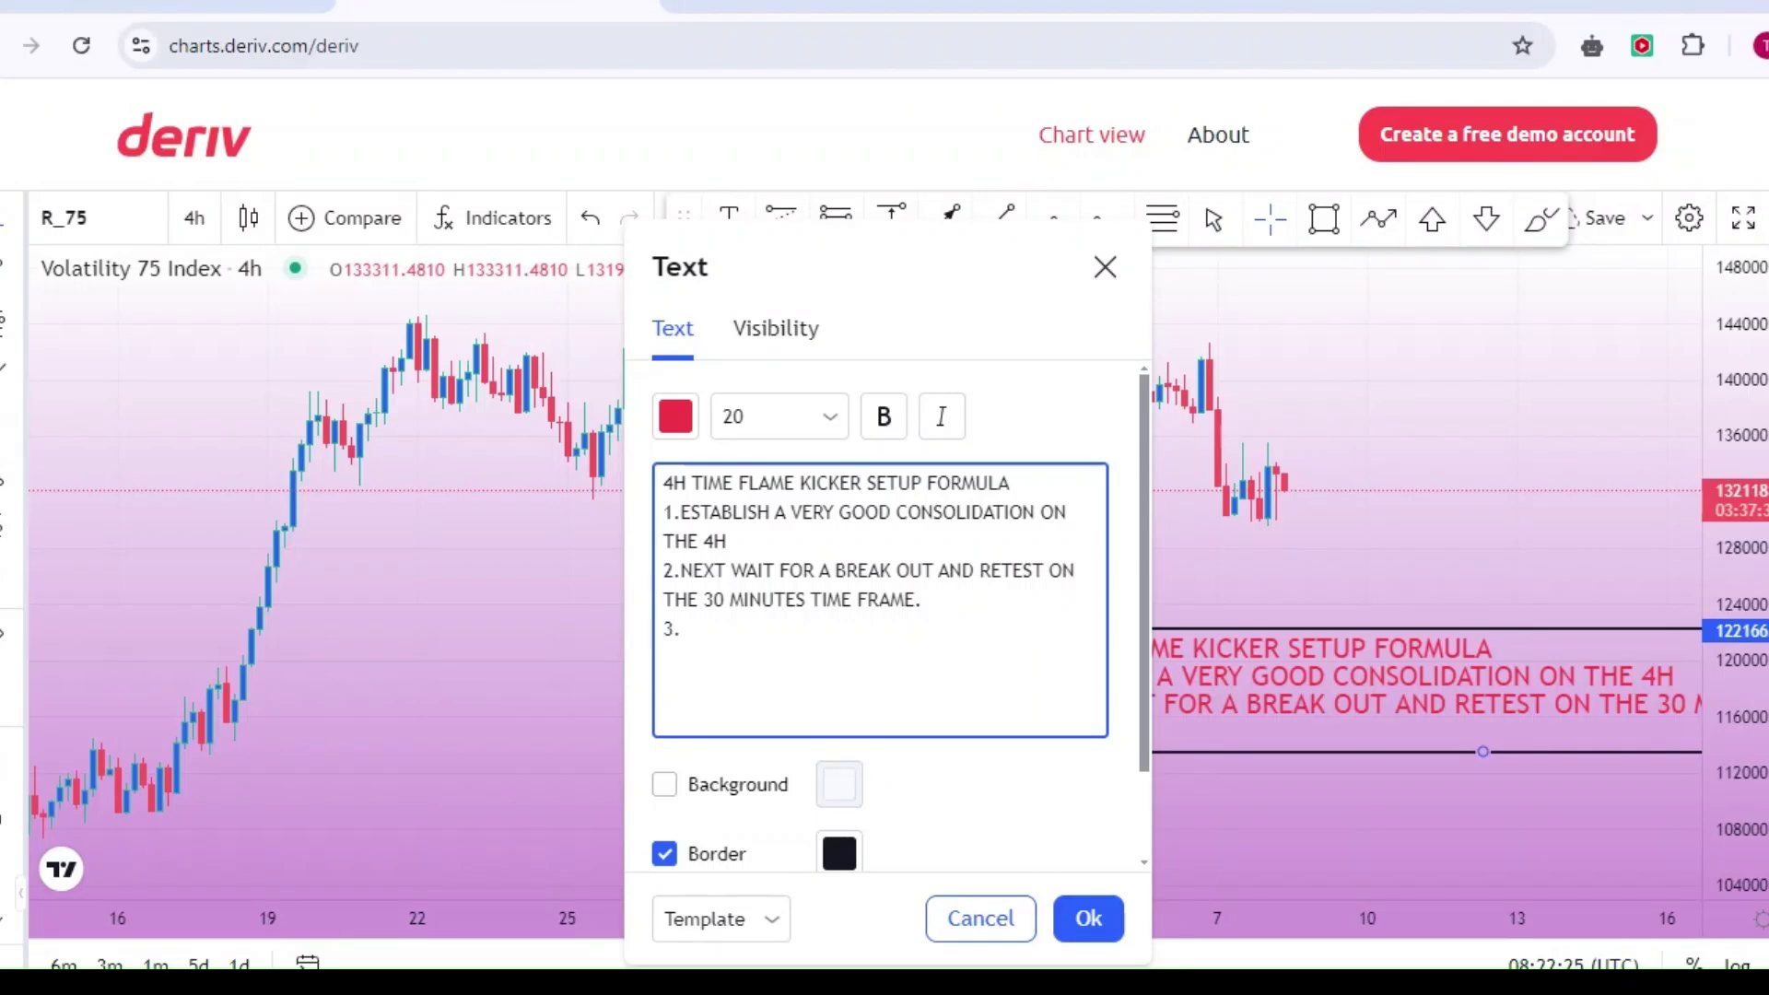
pyautogui.write('VERY IM')
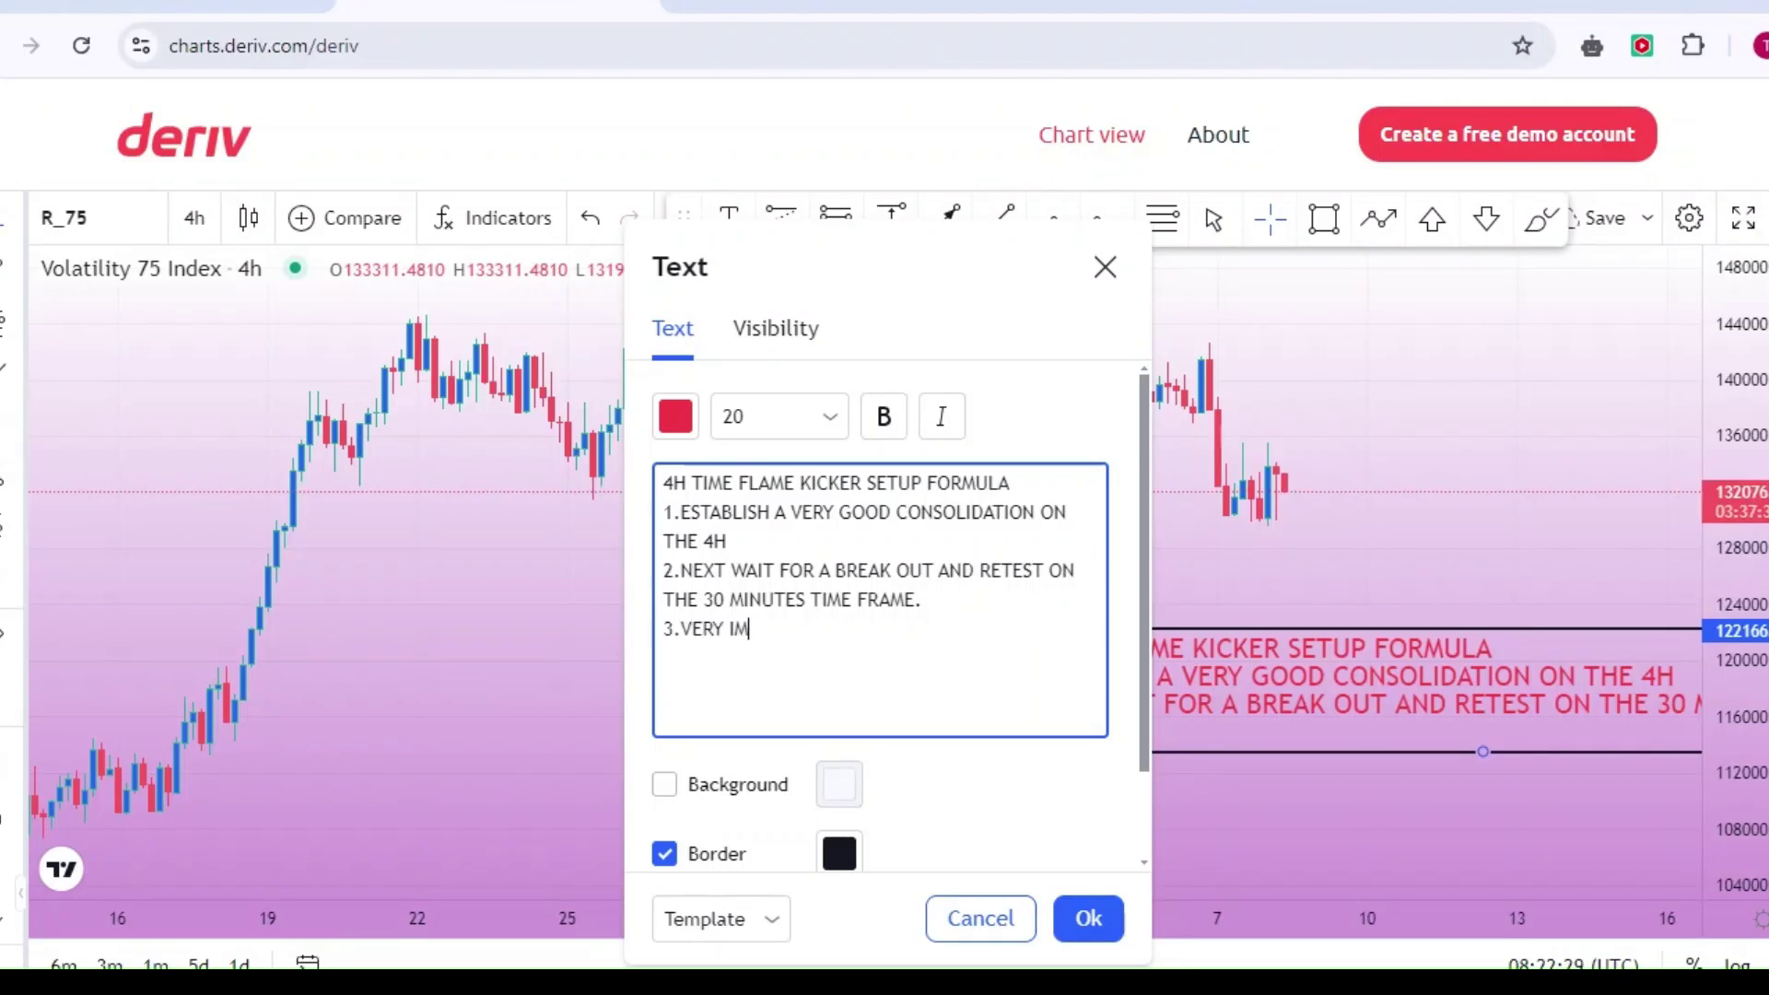
pyautogui.write('PORTANT ')
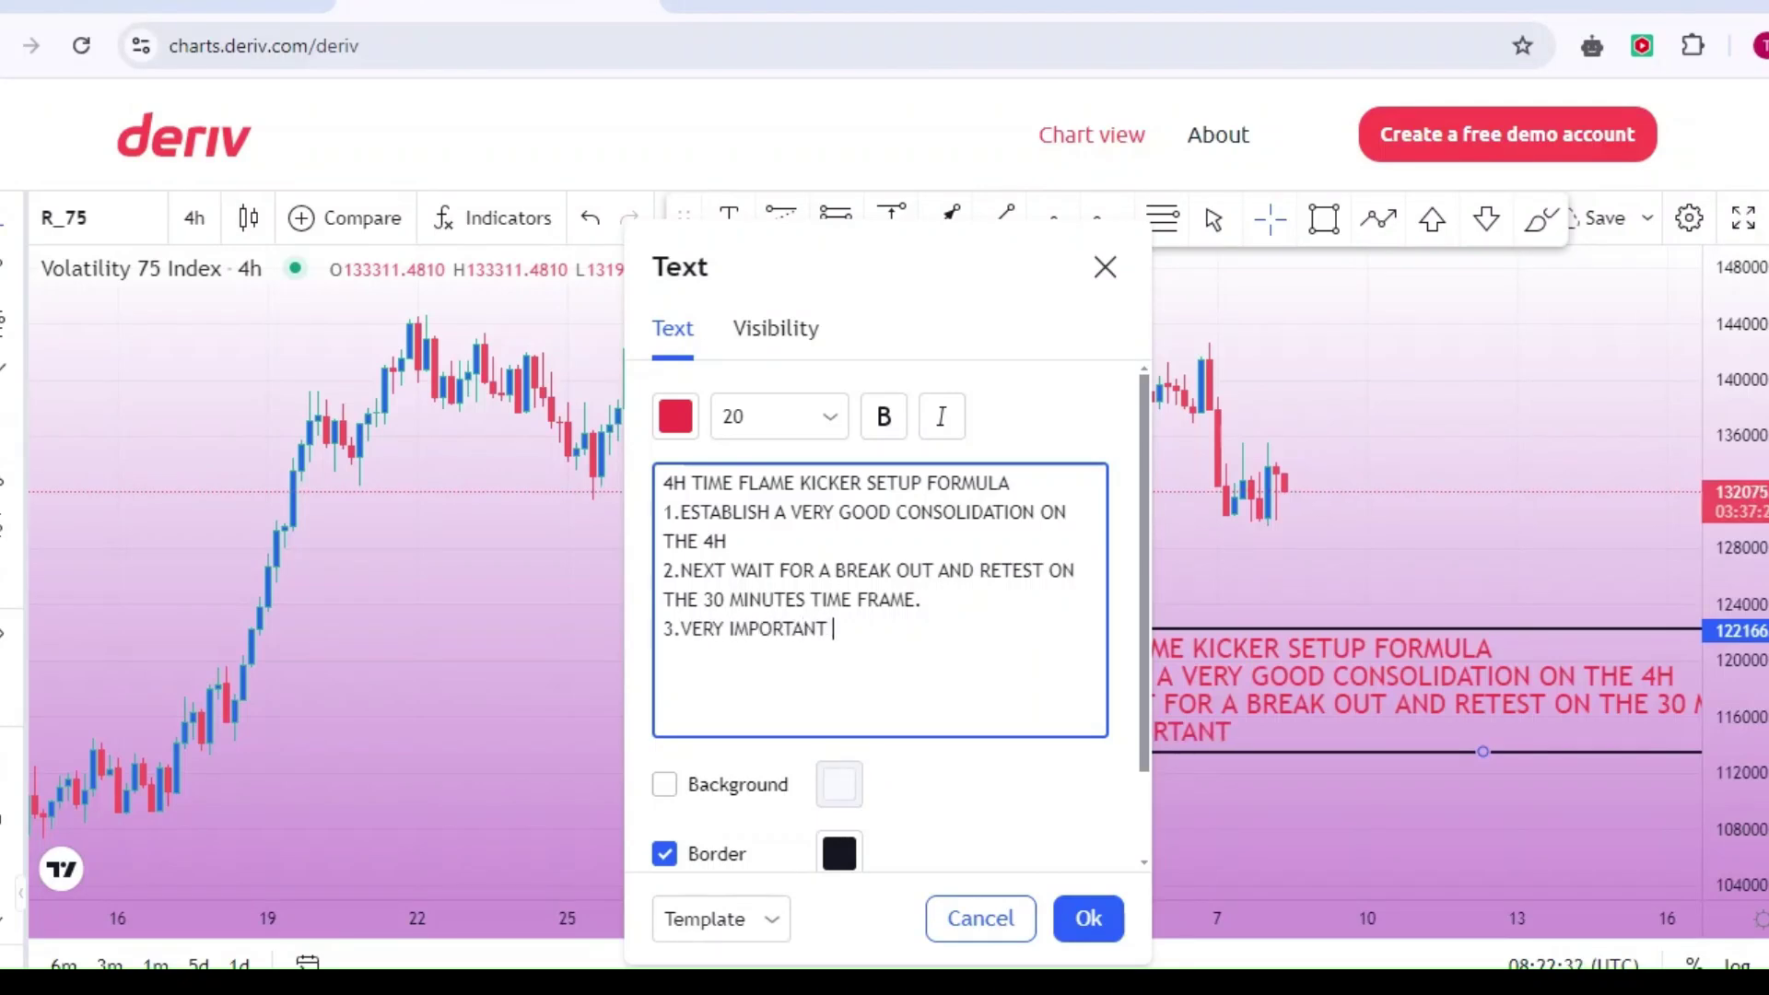
pyautogui.write('NOTE')
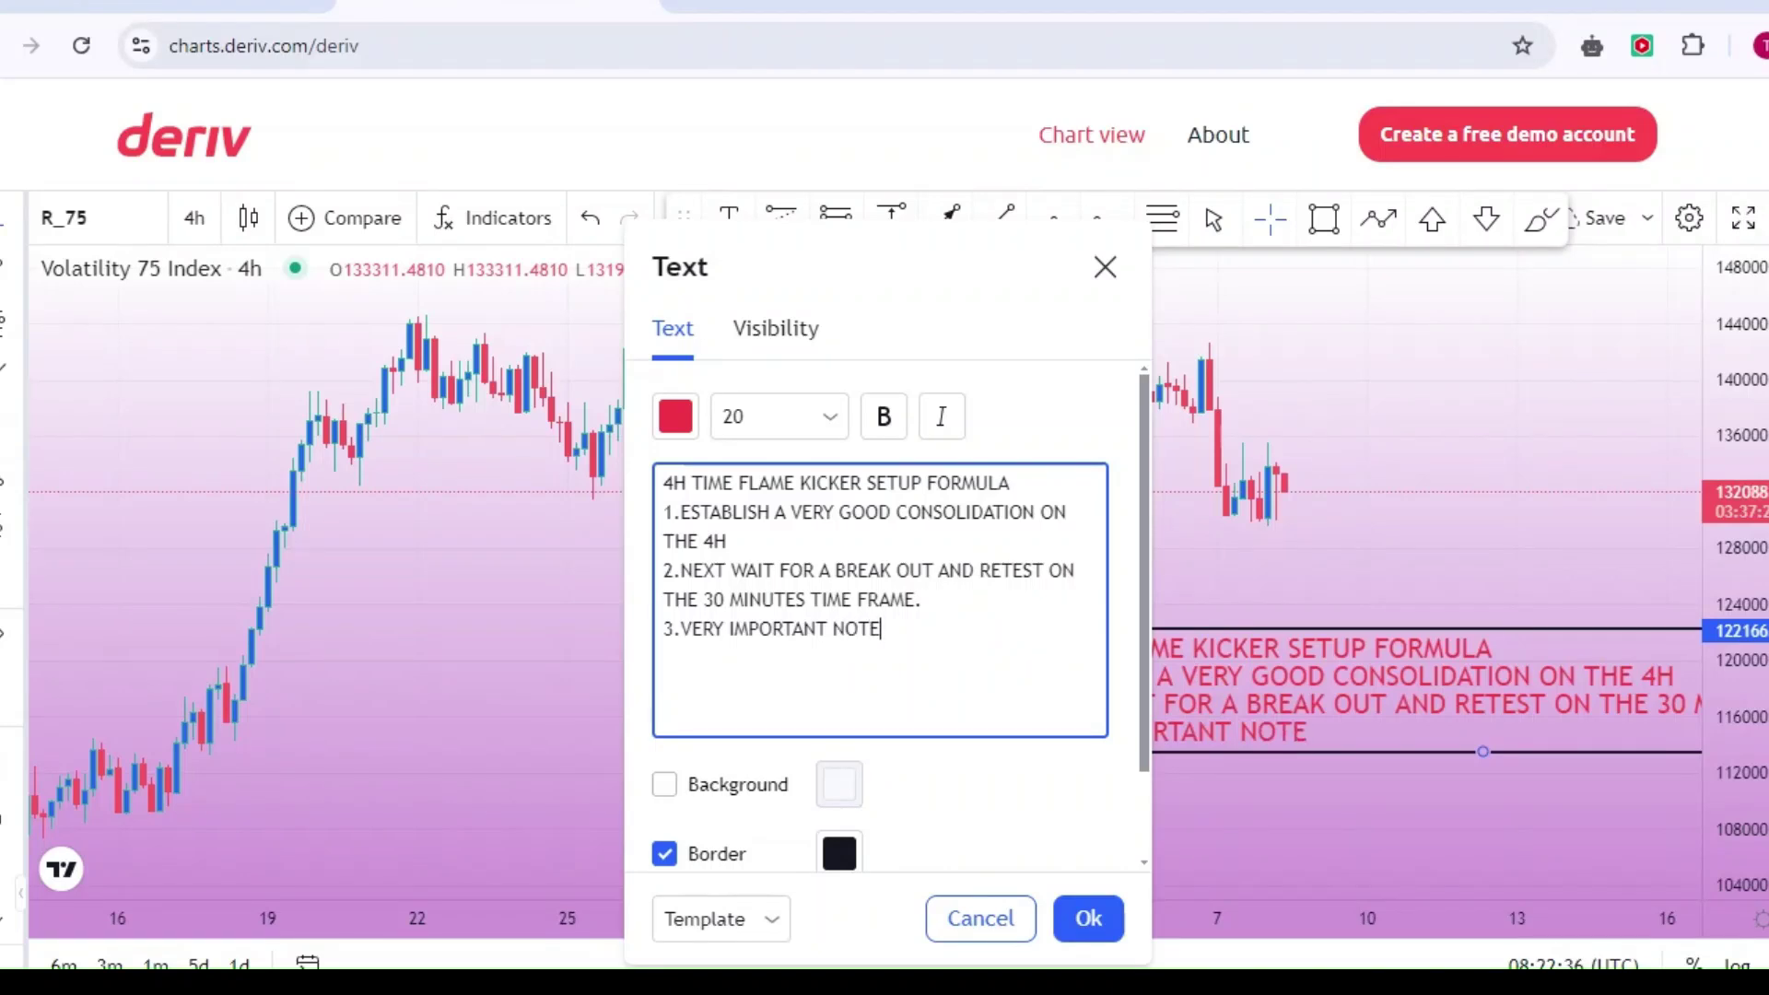
pyautogui.write(':ENSURE')
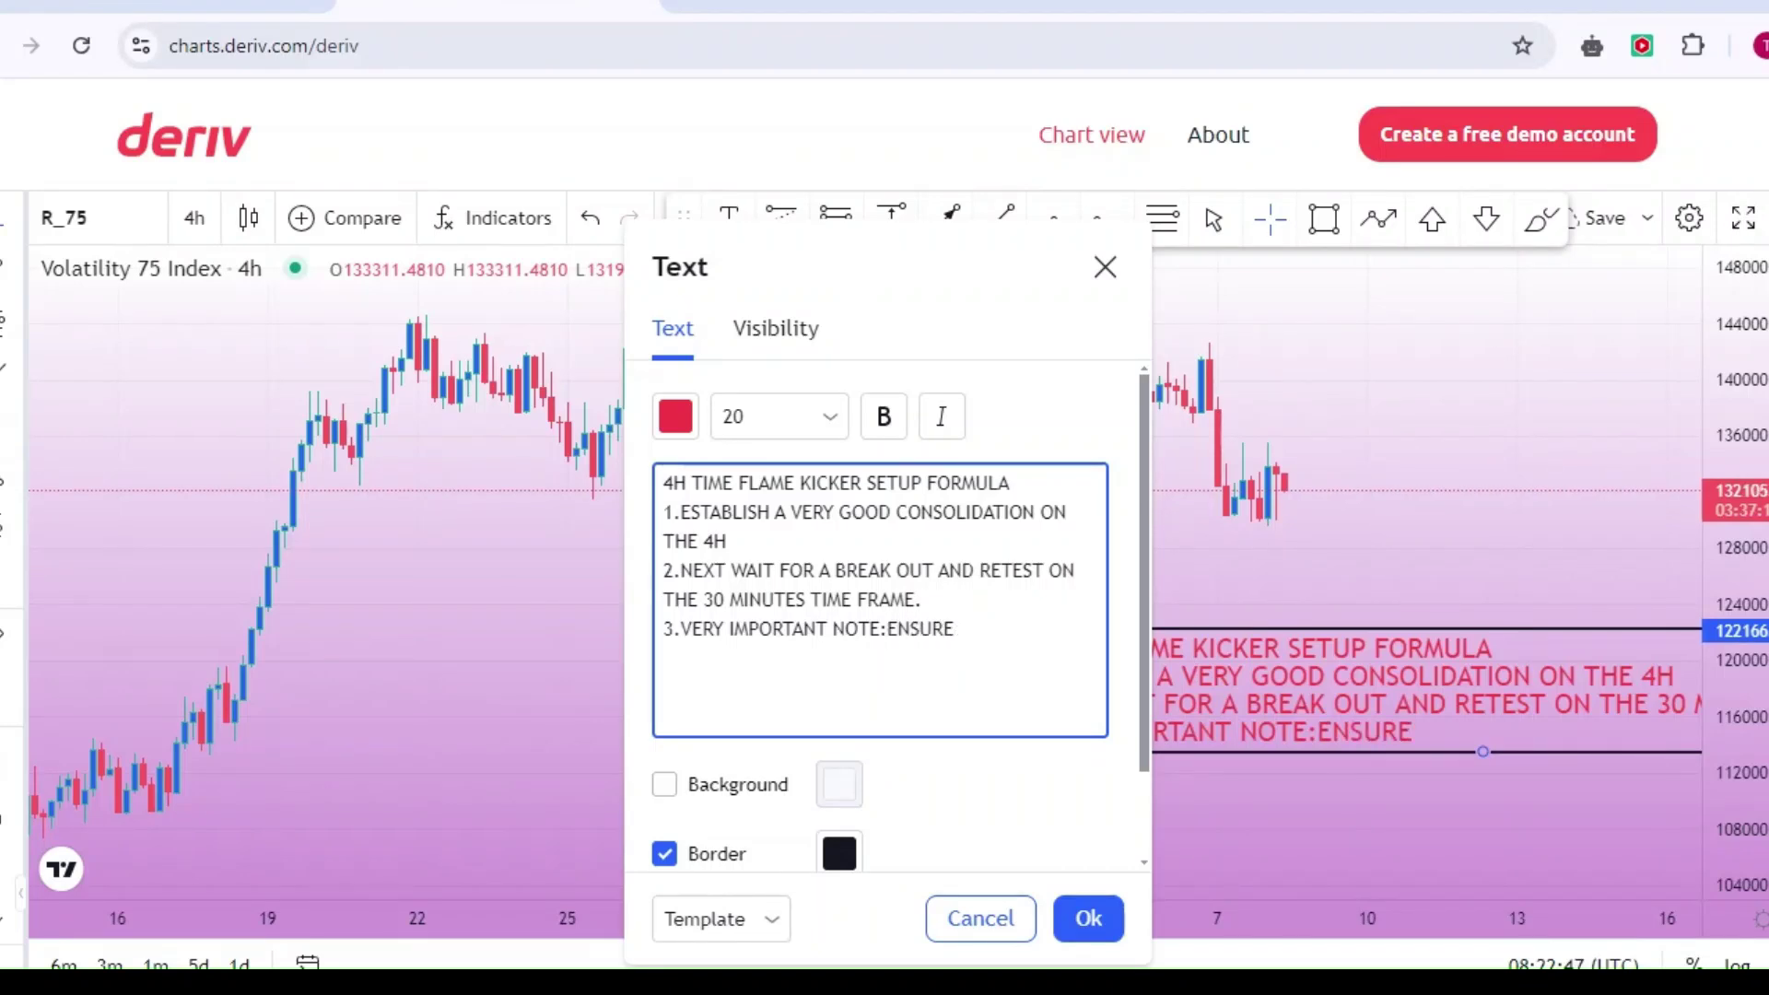
pyautogui.write(' THAT THE PRIS')
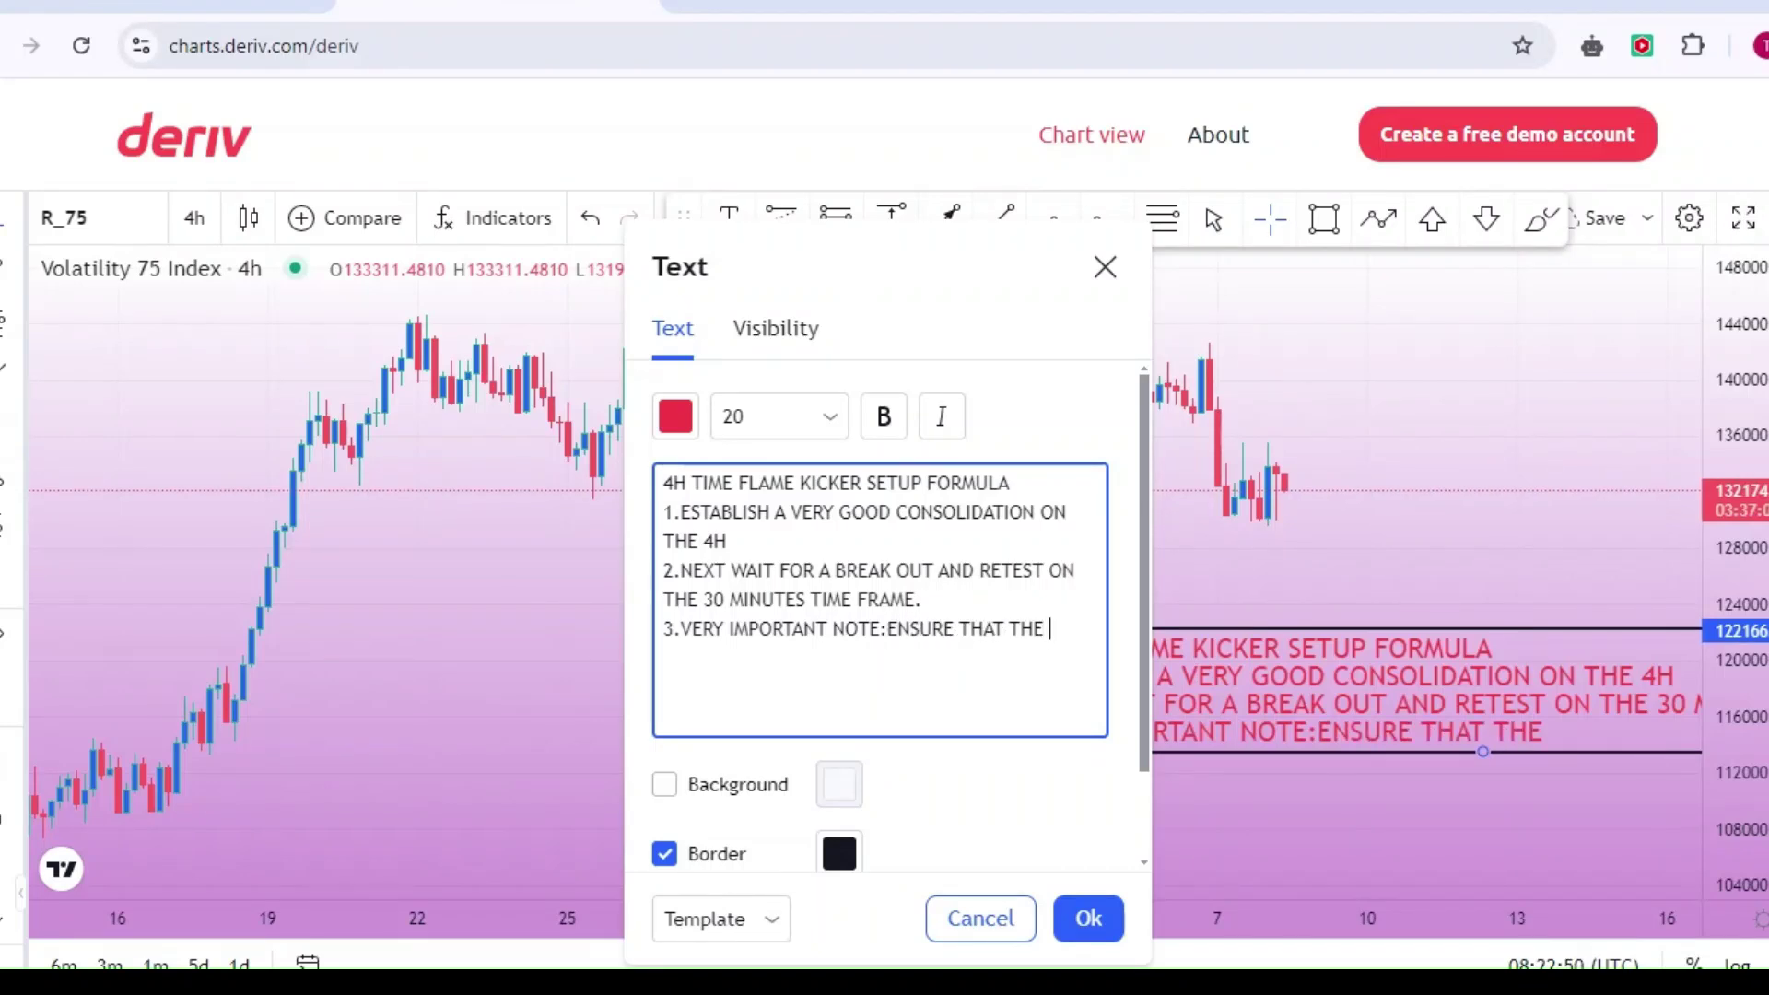
pyautogui.press('BackSpace')
pyautogui.write('C')
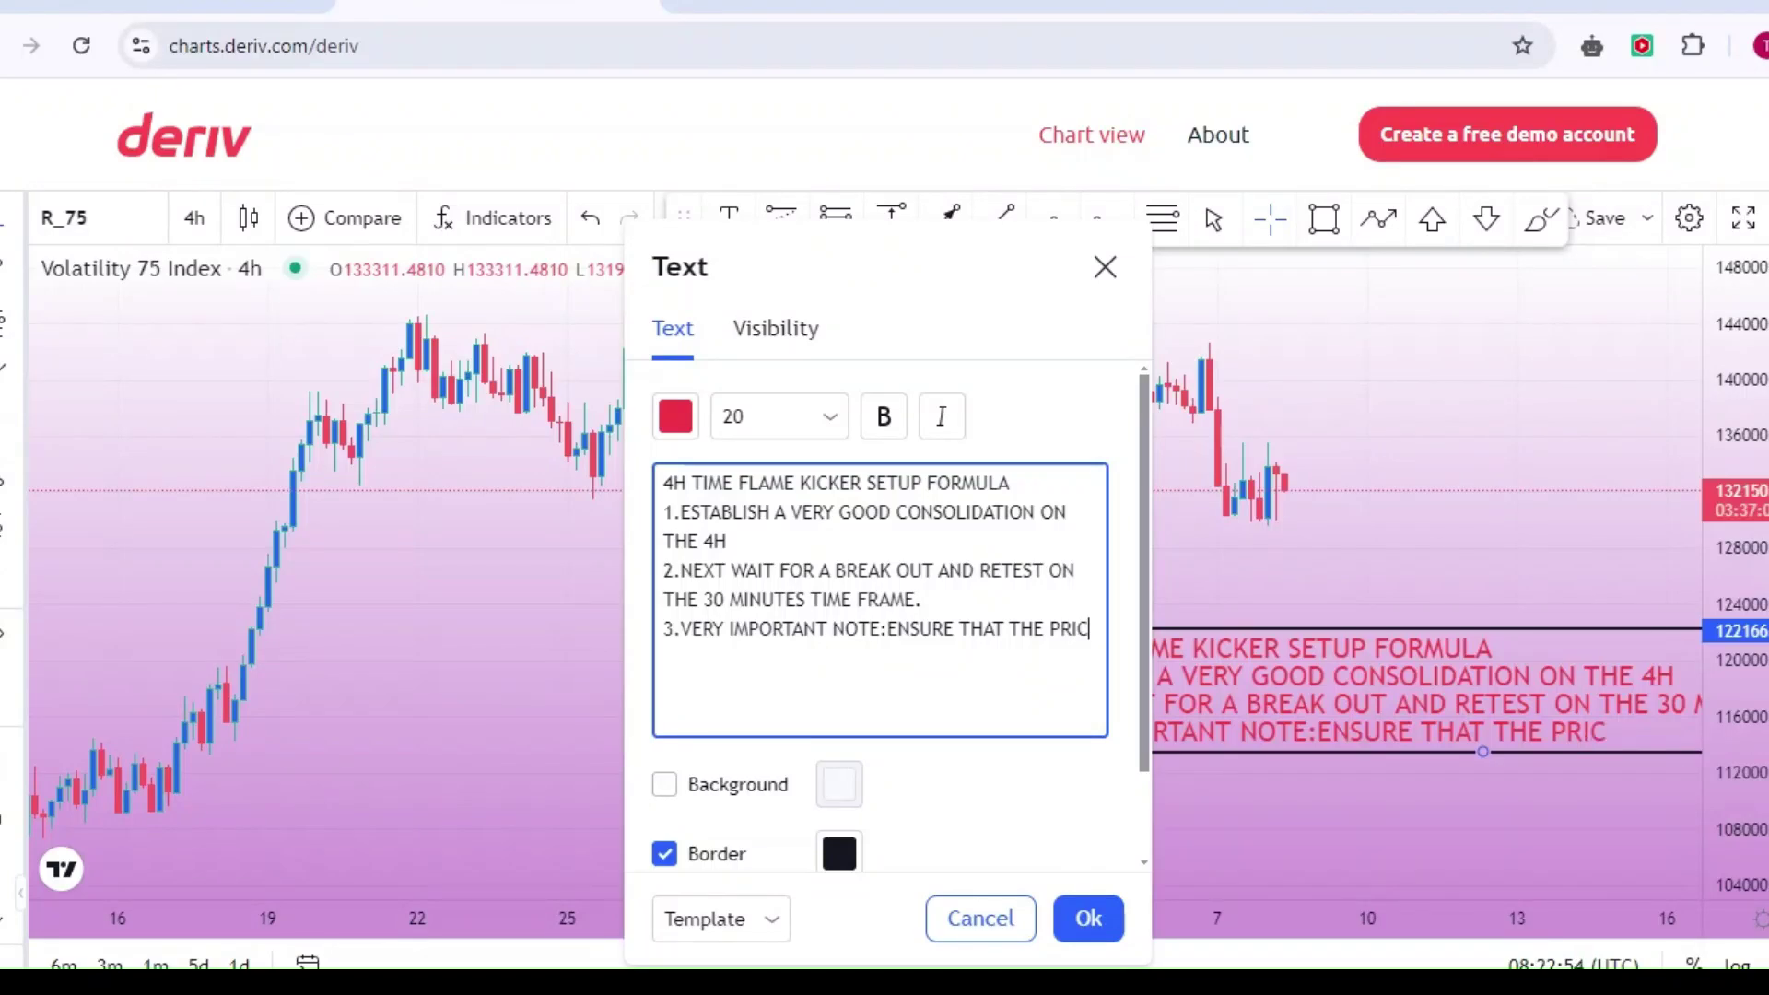
pyautogui.write('E I')
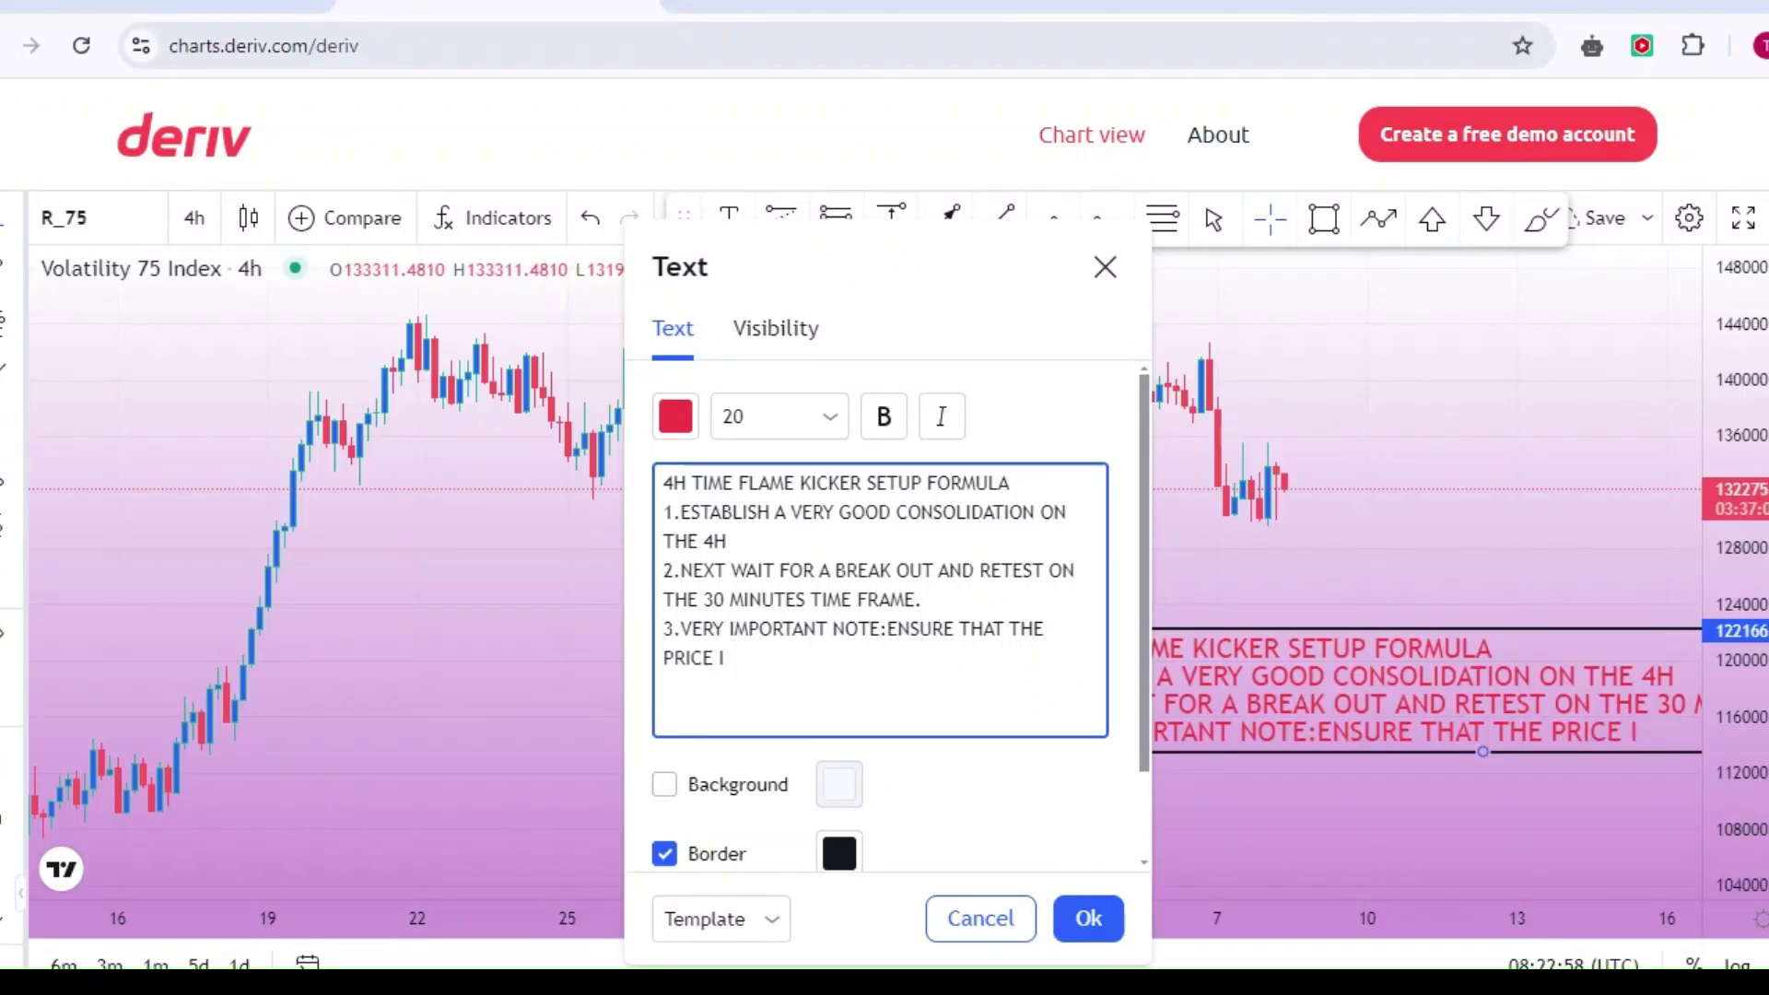
pyautogui.write('S ABOVE')
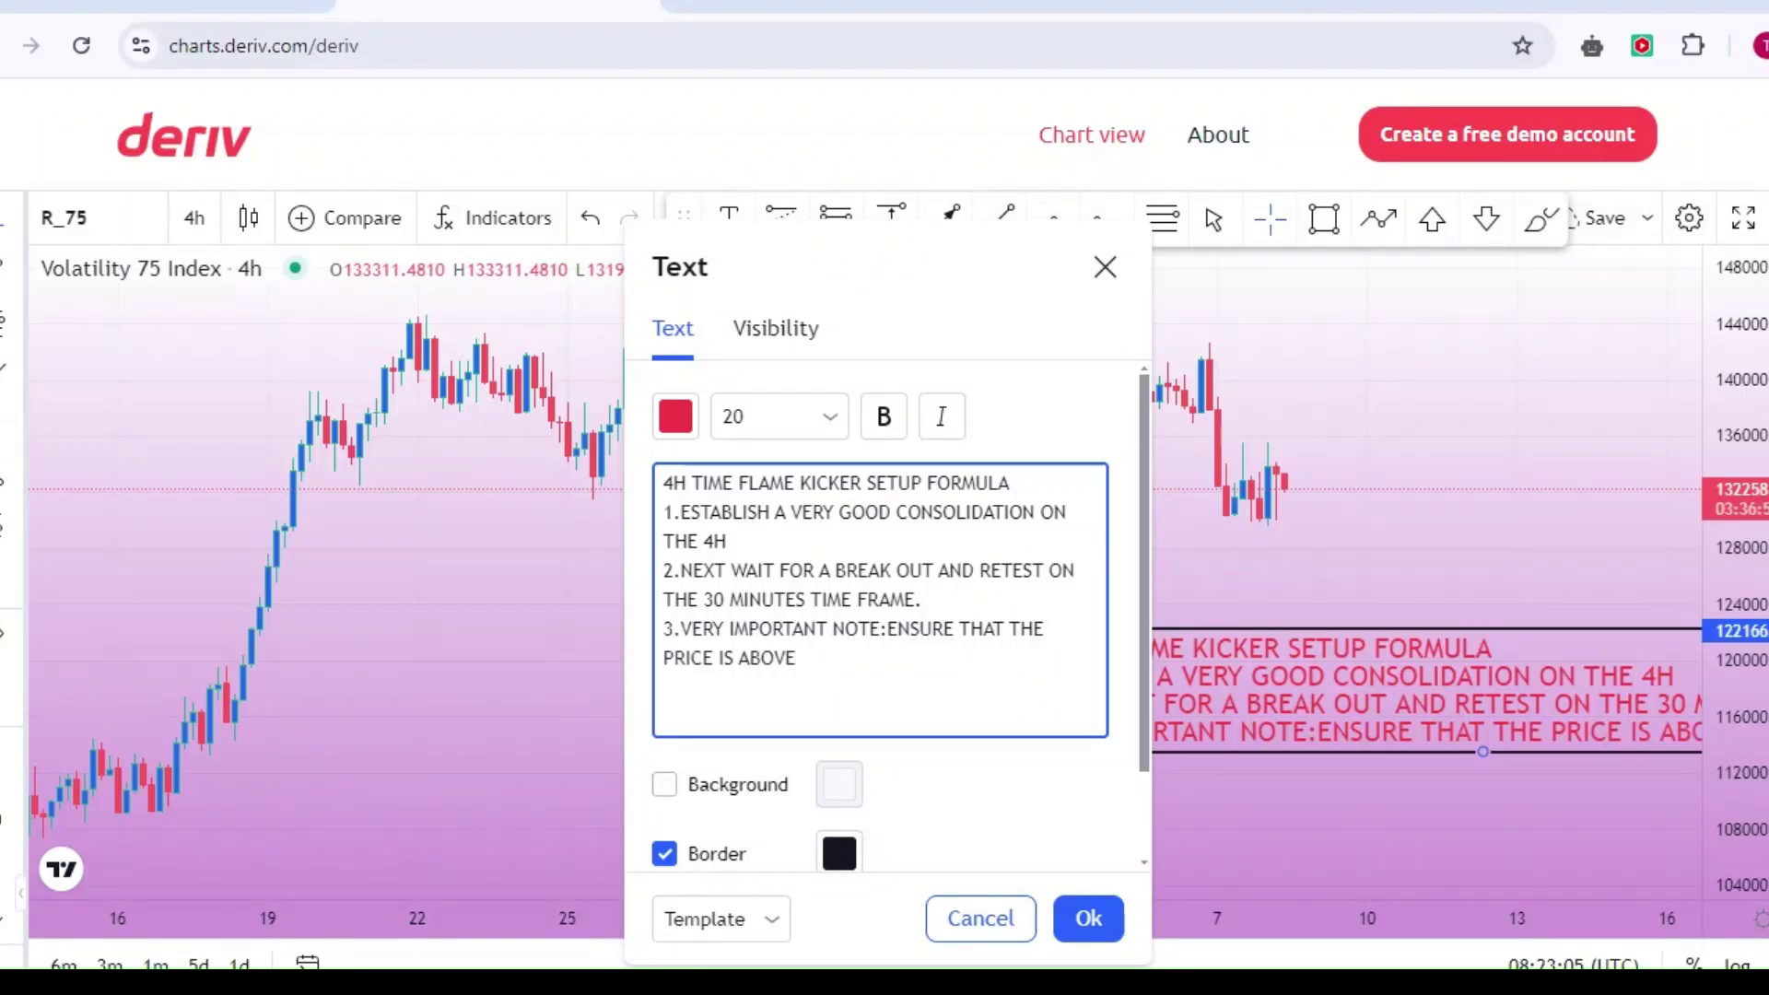
pyautogui.write(' THE 100 EXPONENTI')
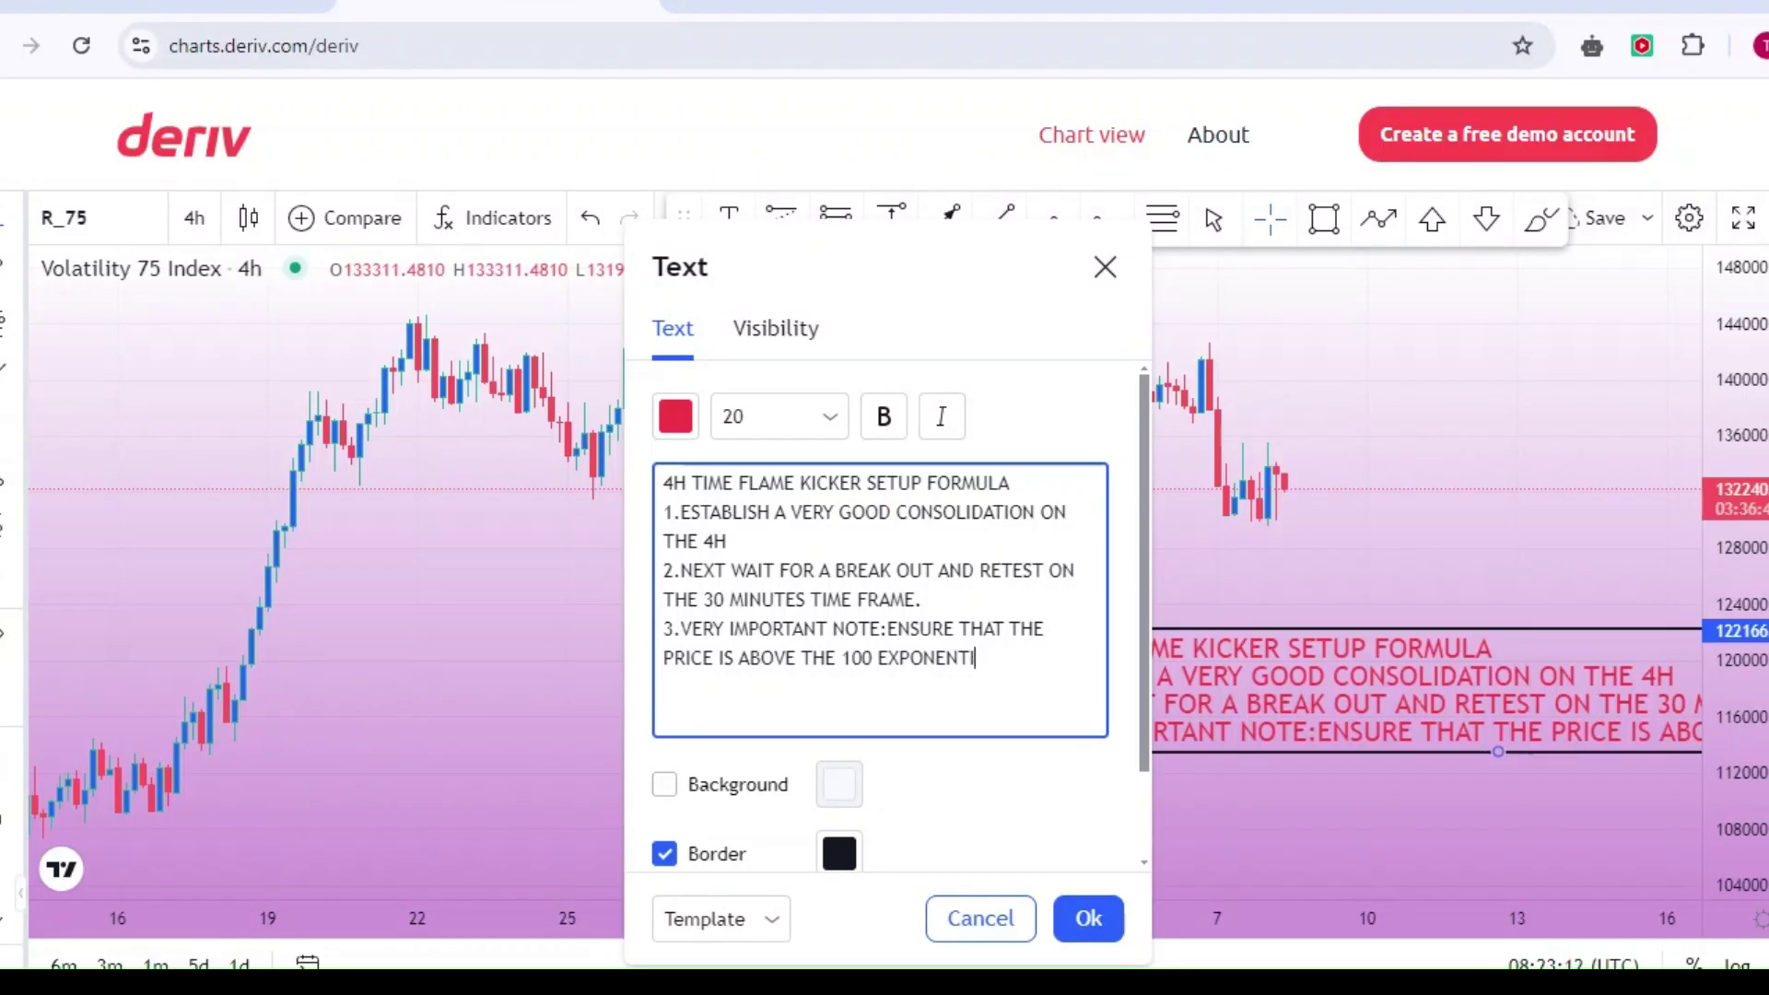
pyautogui.write('AL MOVI')
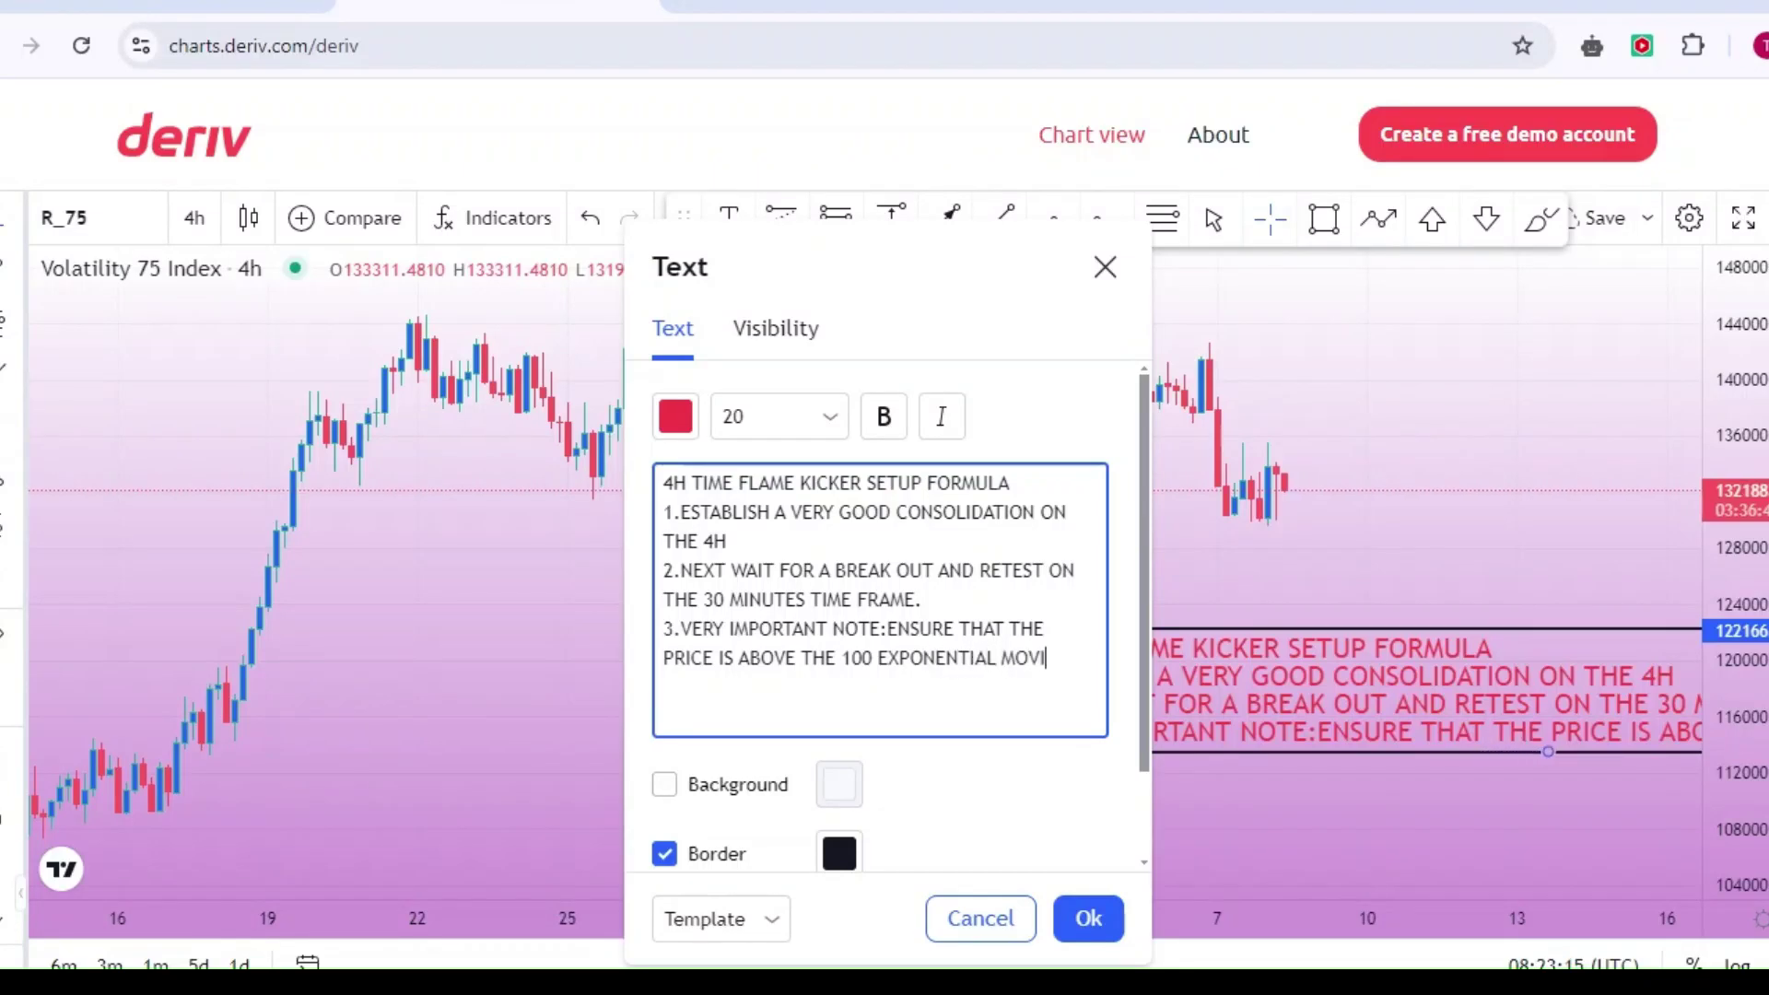
pyautogui.write('NG AVERAGE ')
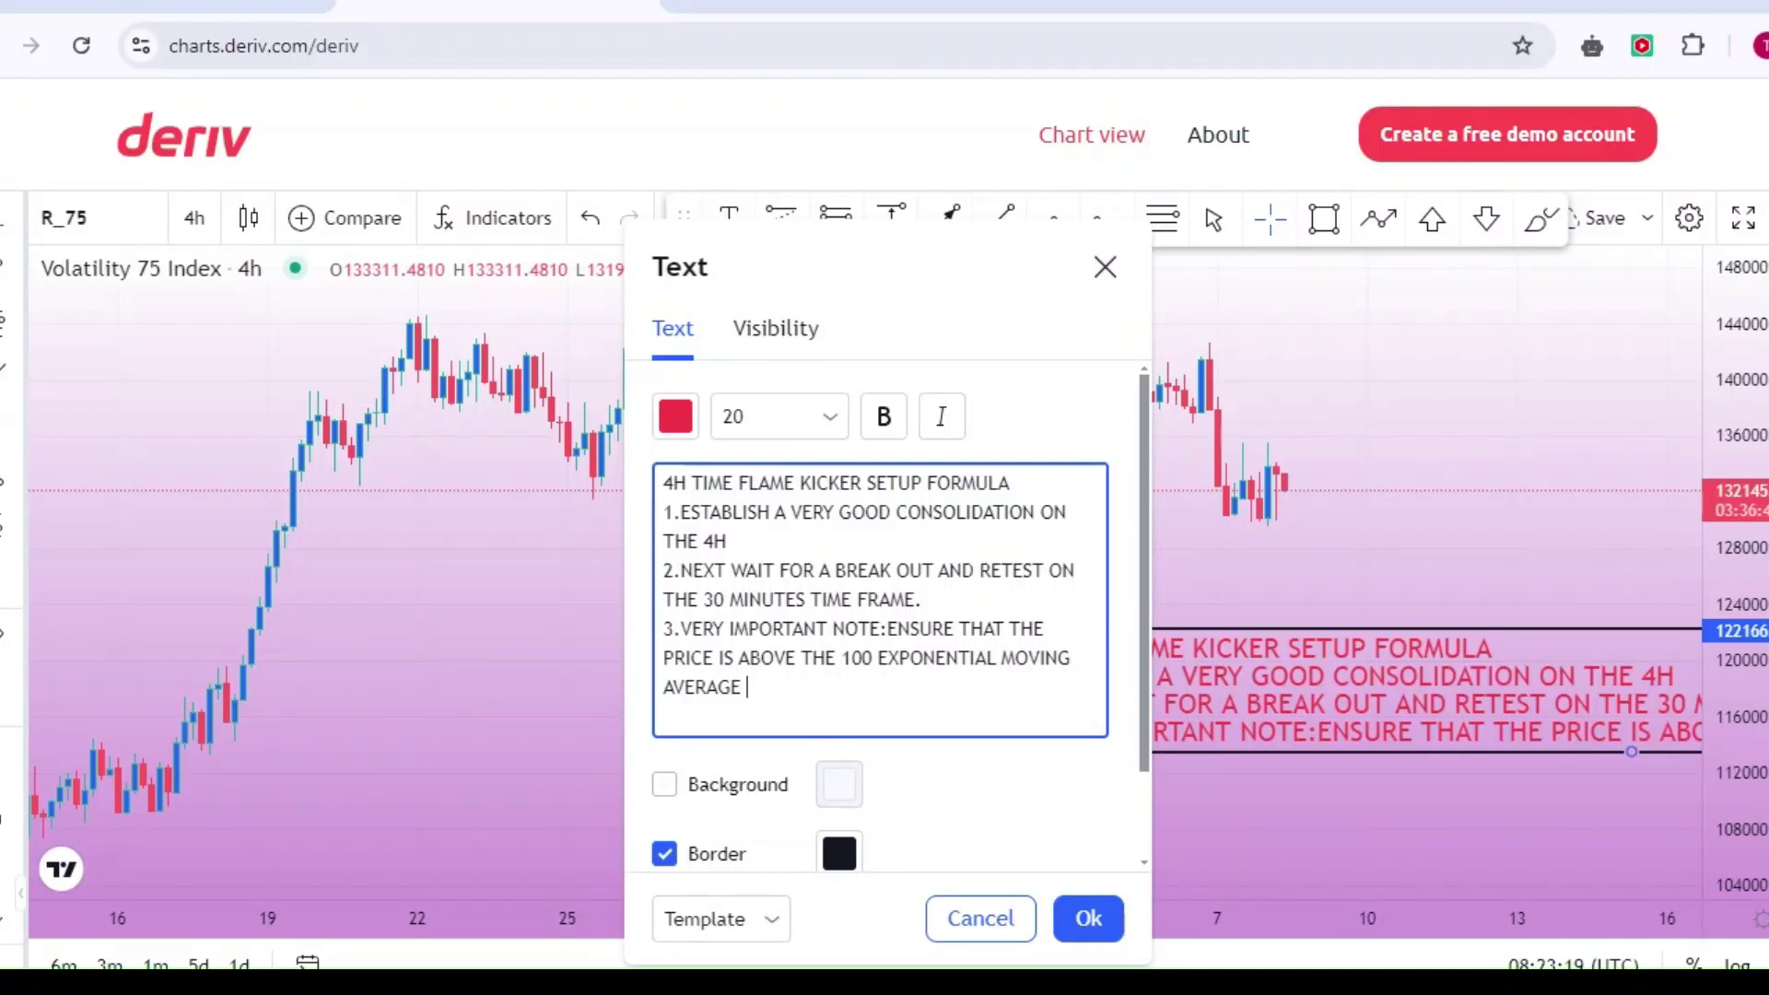
pyautogui.write('ON THE 30 ')
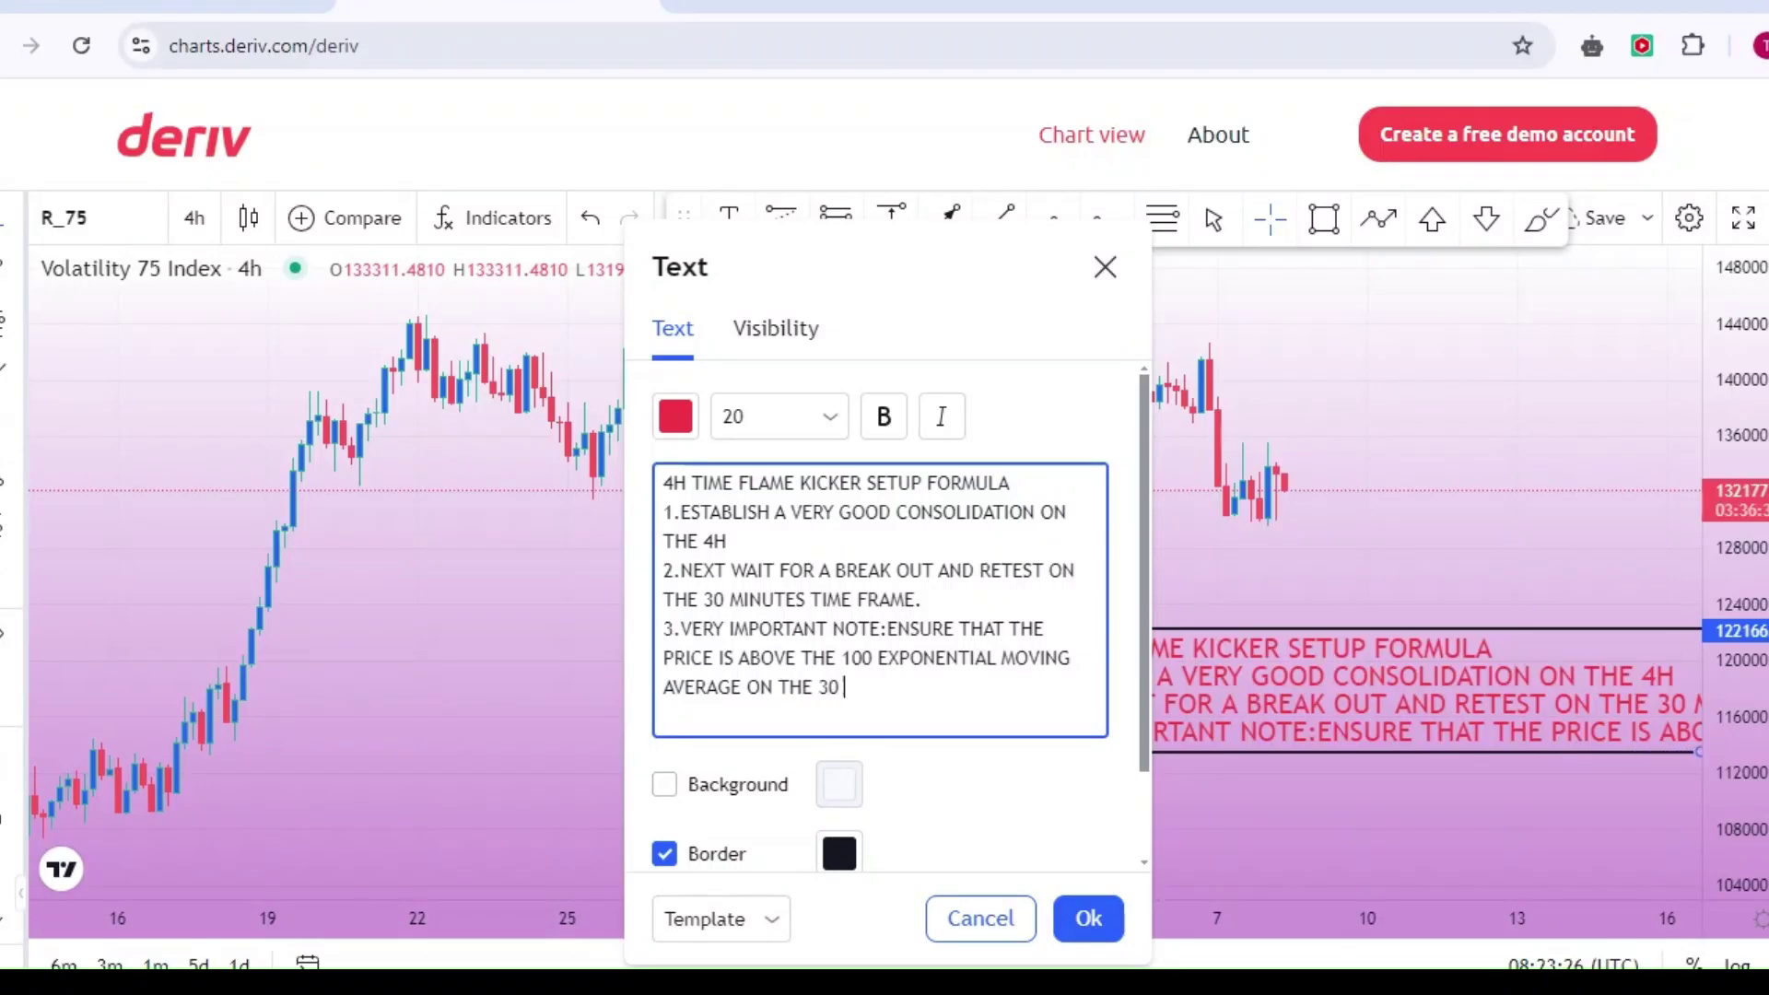
pyautogui.write('MINUTES TIMEFLAME')
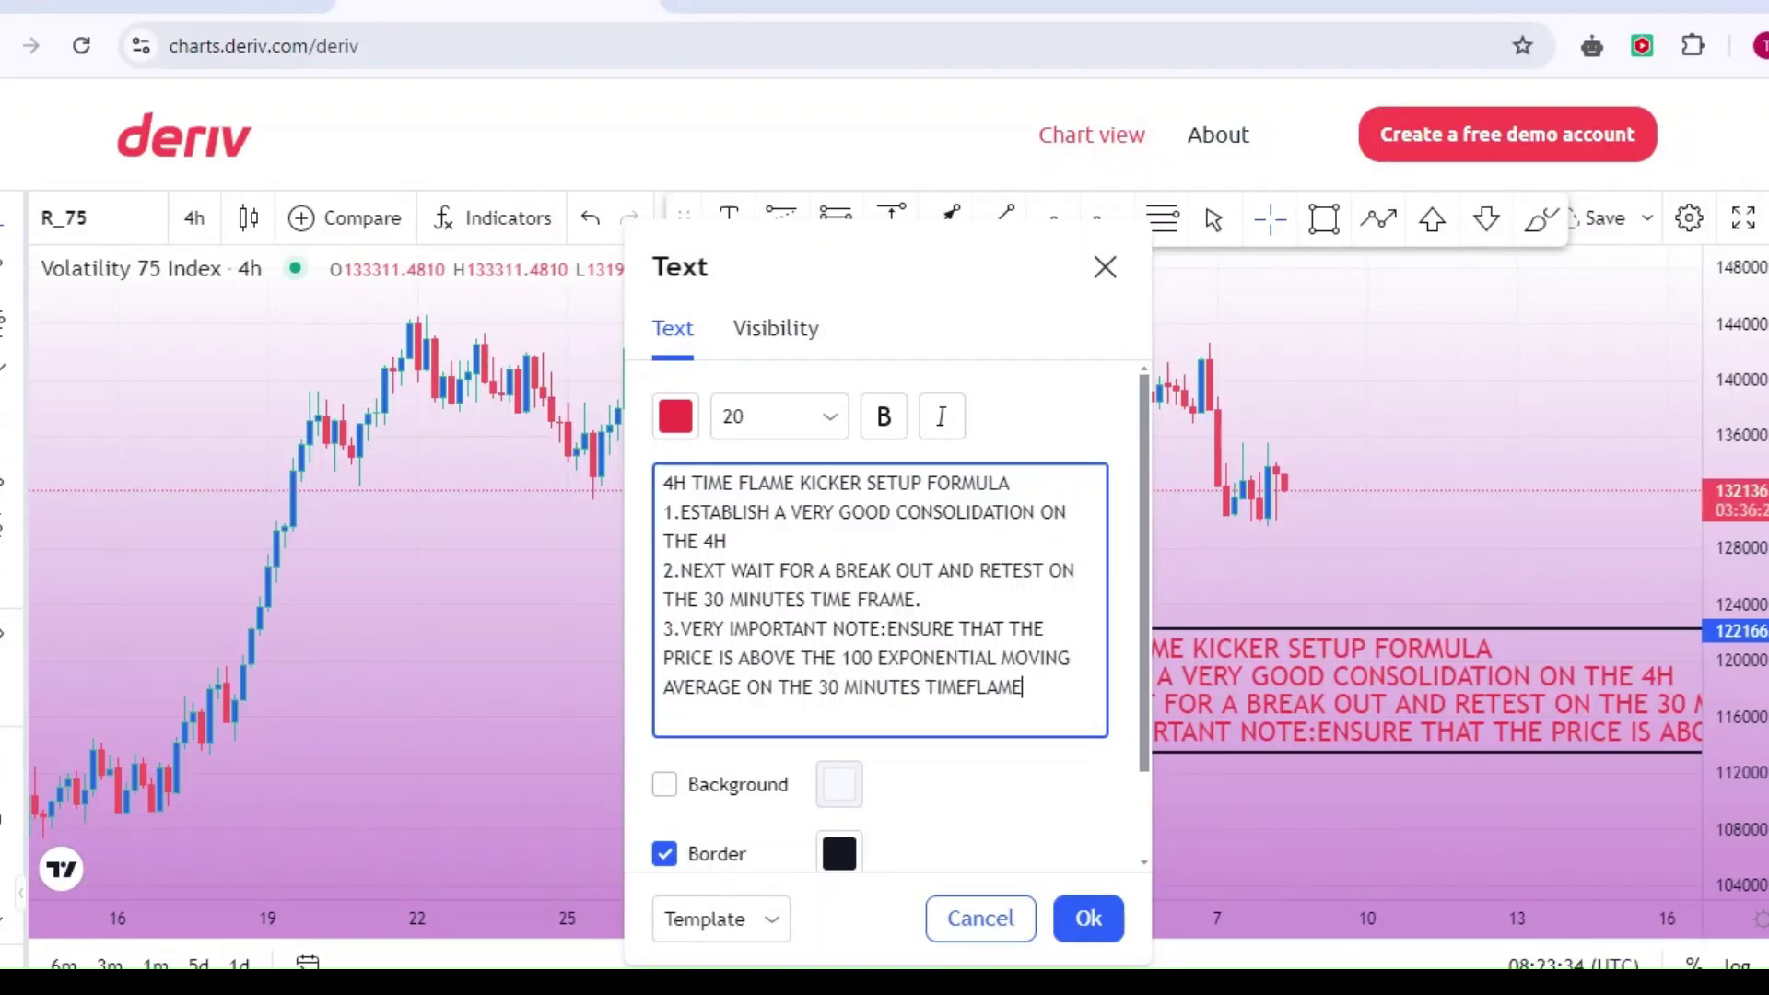
pyautogui.write('. 4.')
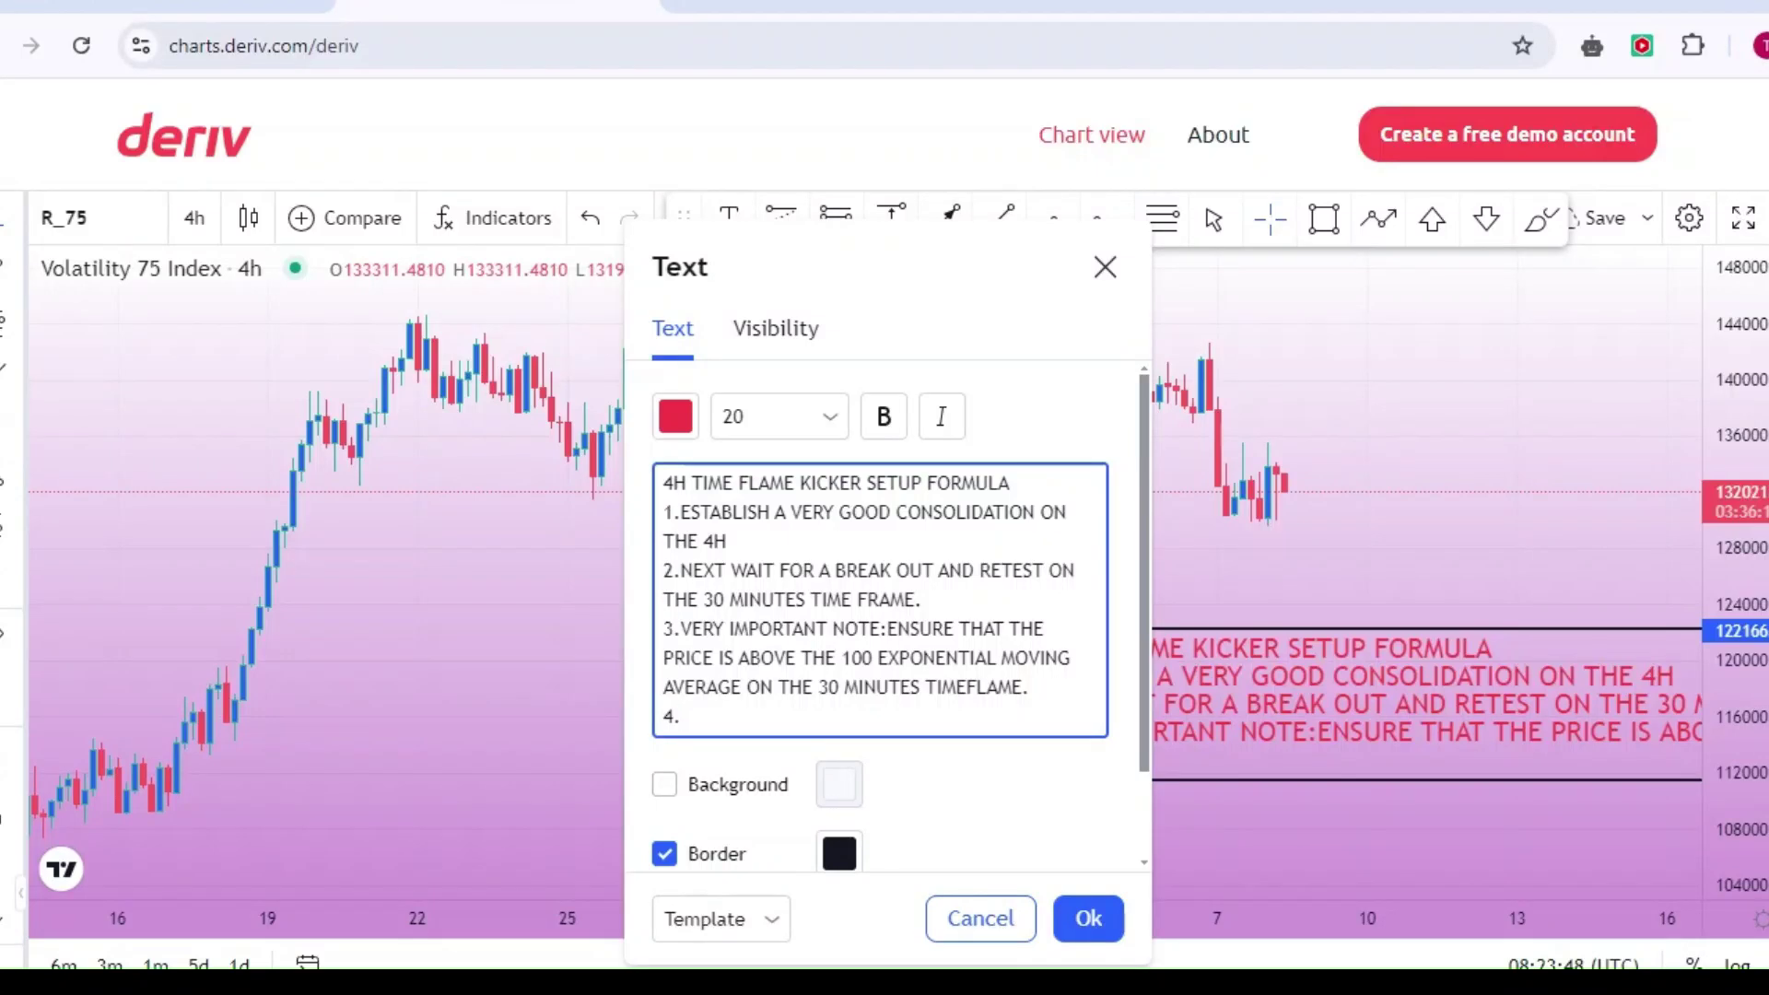
# Add step 4: 'ENTRY NOW: USE BREAK OF STRUCTURE'.
pyautogui.write('ENTRY NOW:')
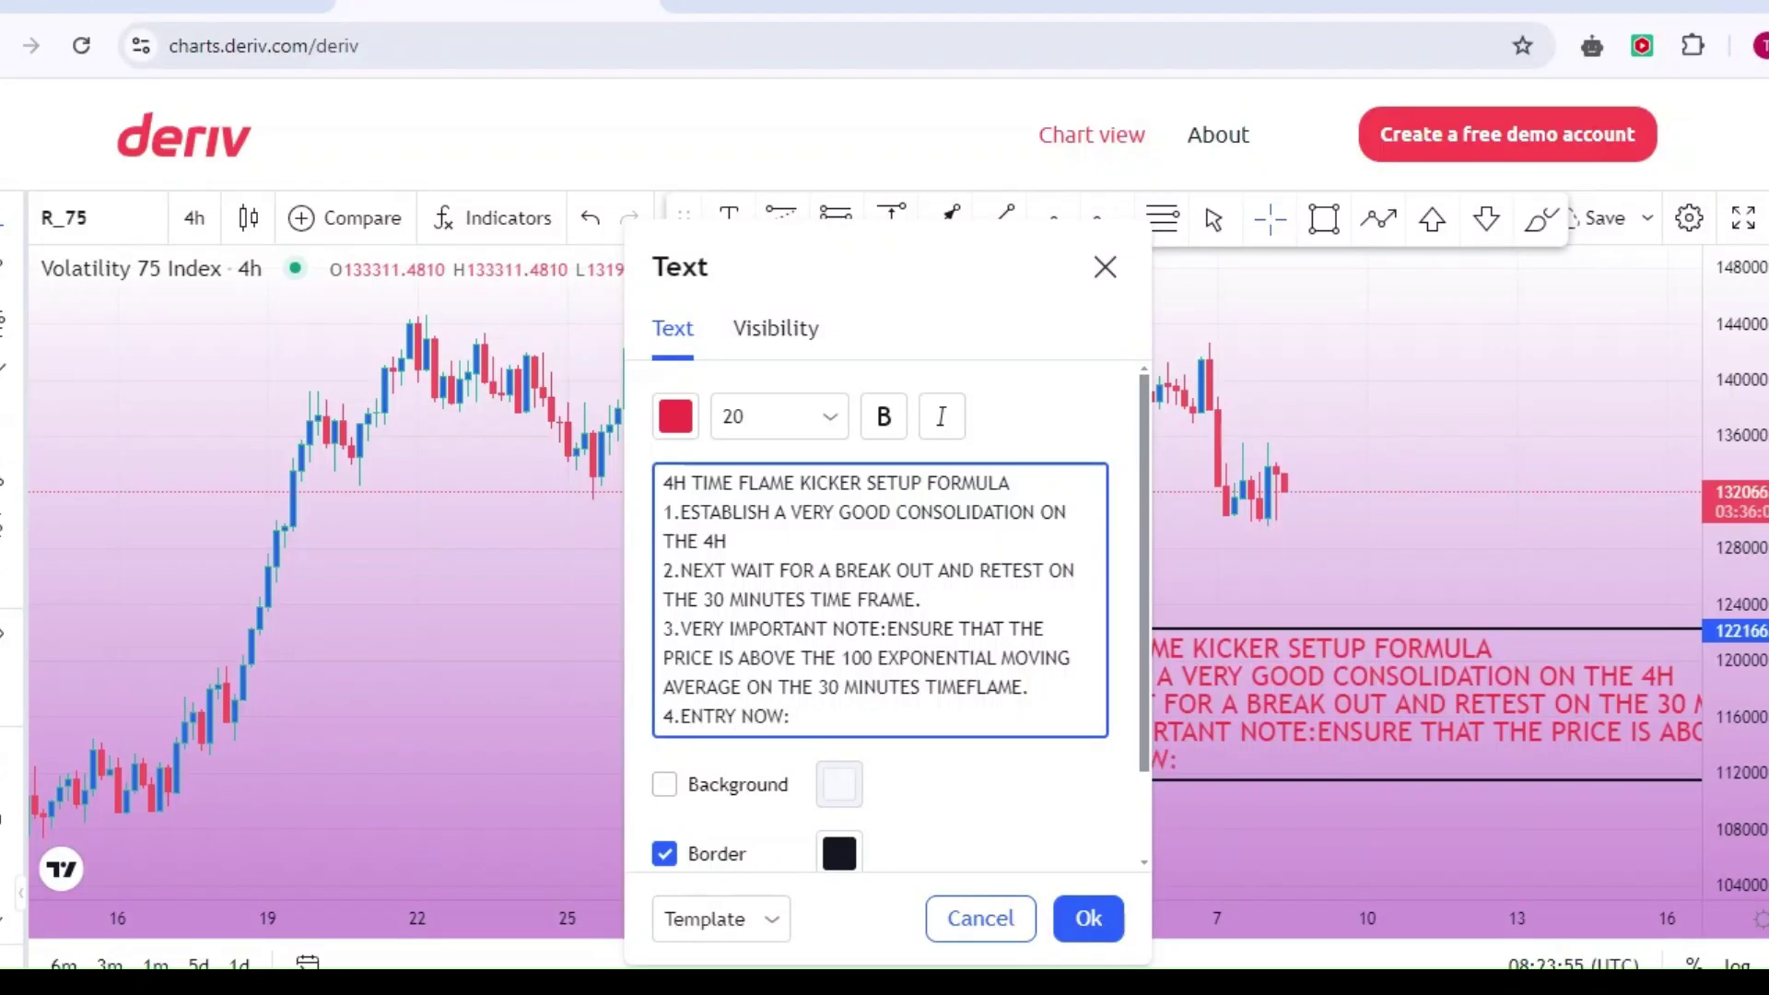
pyautogui.write('USE BEAK')
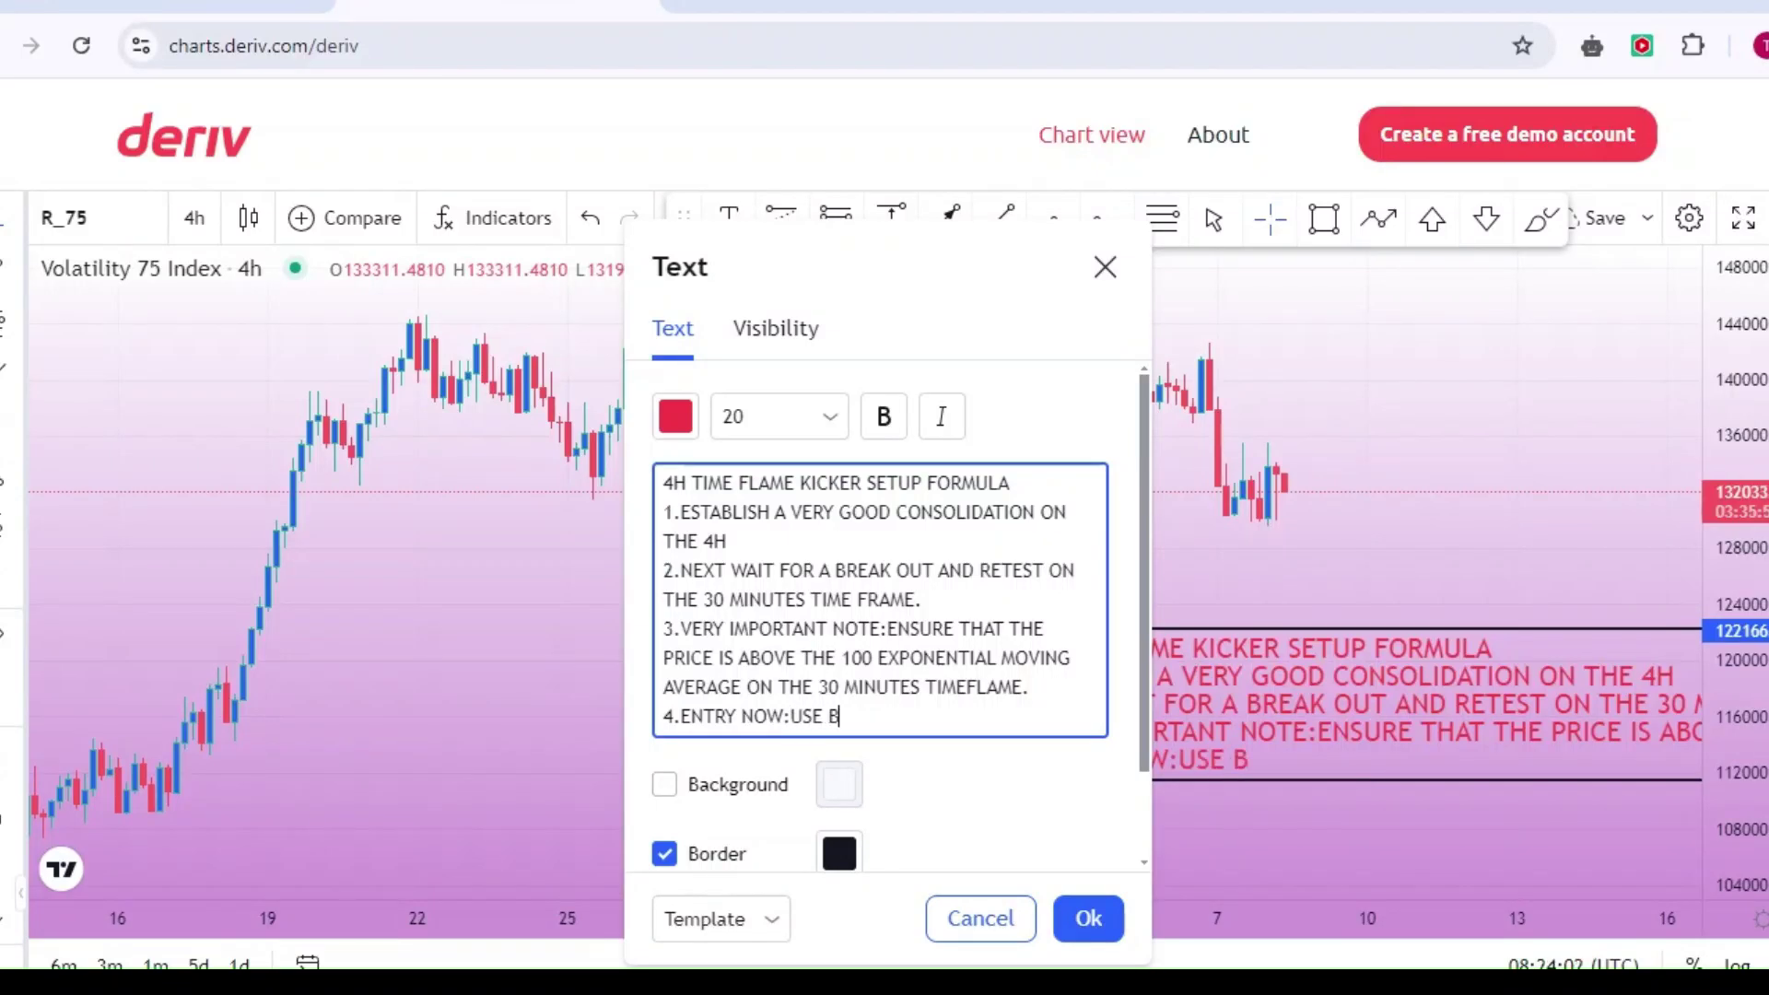
pyautogui.press('BackSpace')
pyautogui.press('BackSpace')
pyautogui.press('BackSpace')
pyautogui.press('BackSpace')
pyautogui.write('BREAK OF STRUS')
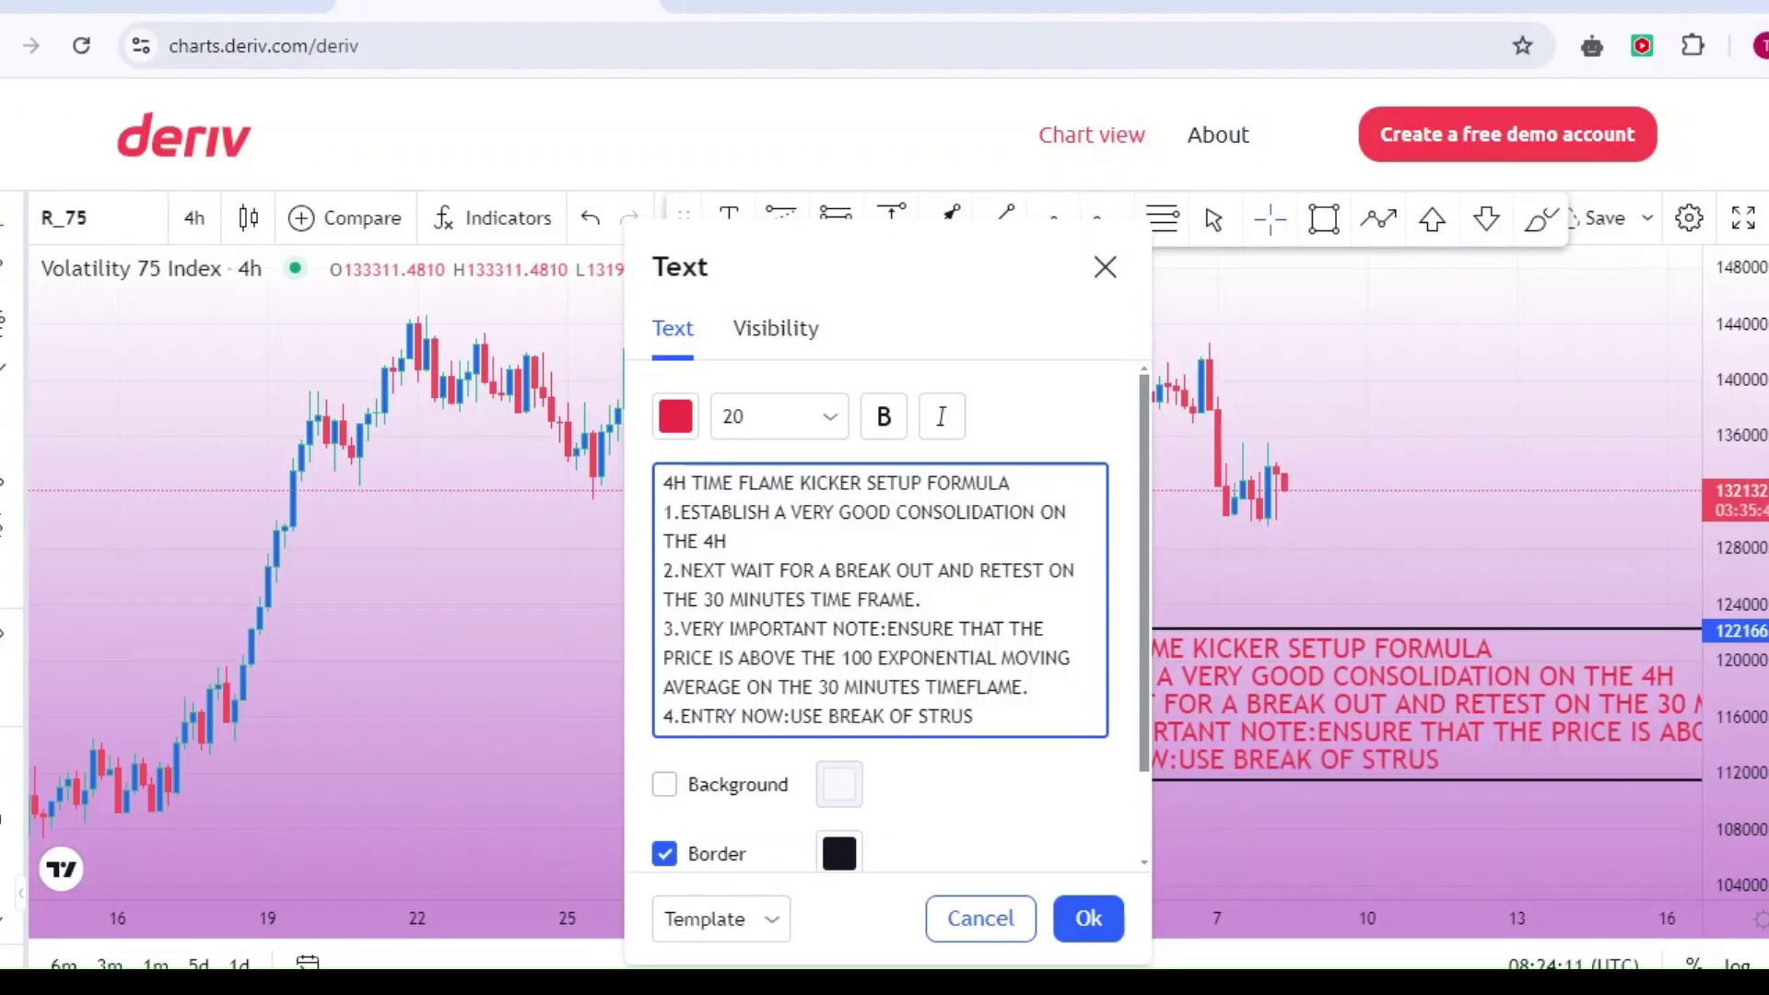
pyautogui.press('BackSpace')
pyautogui.write('CTURE FOR E')
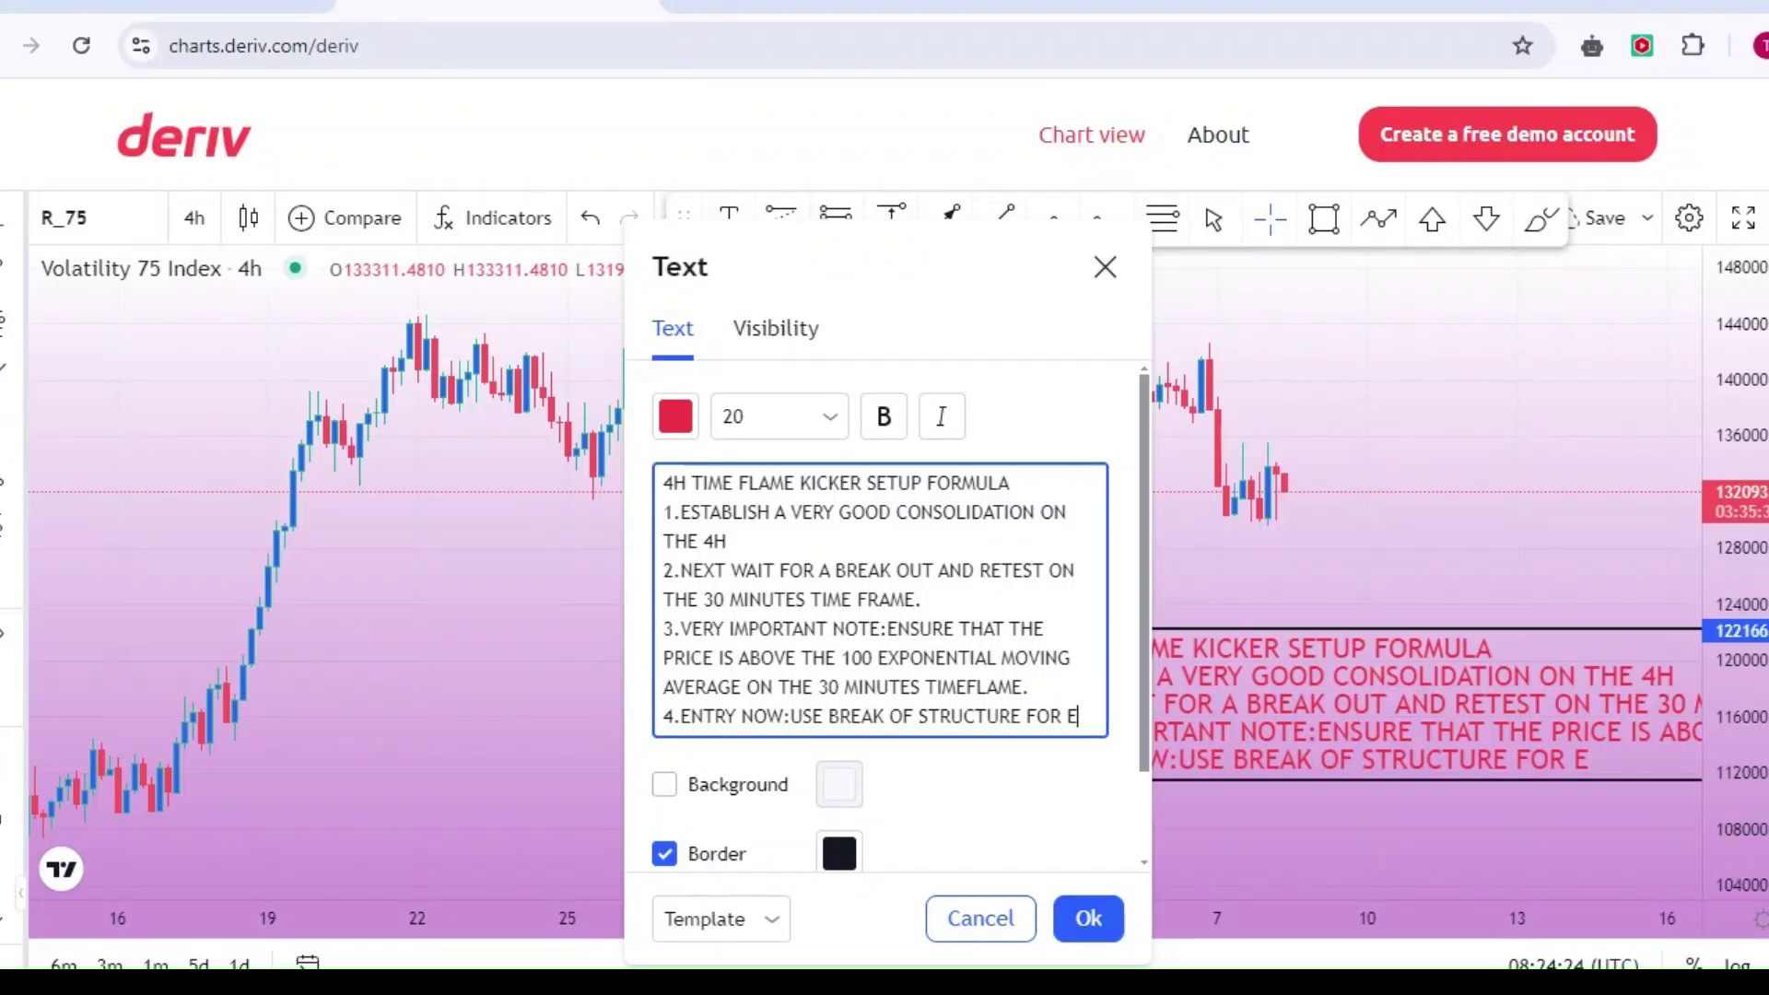
pyautogui.write('NTR')
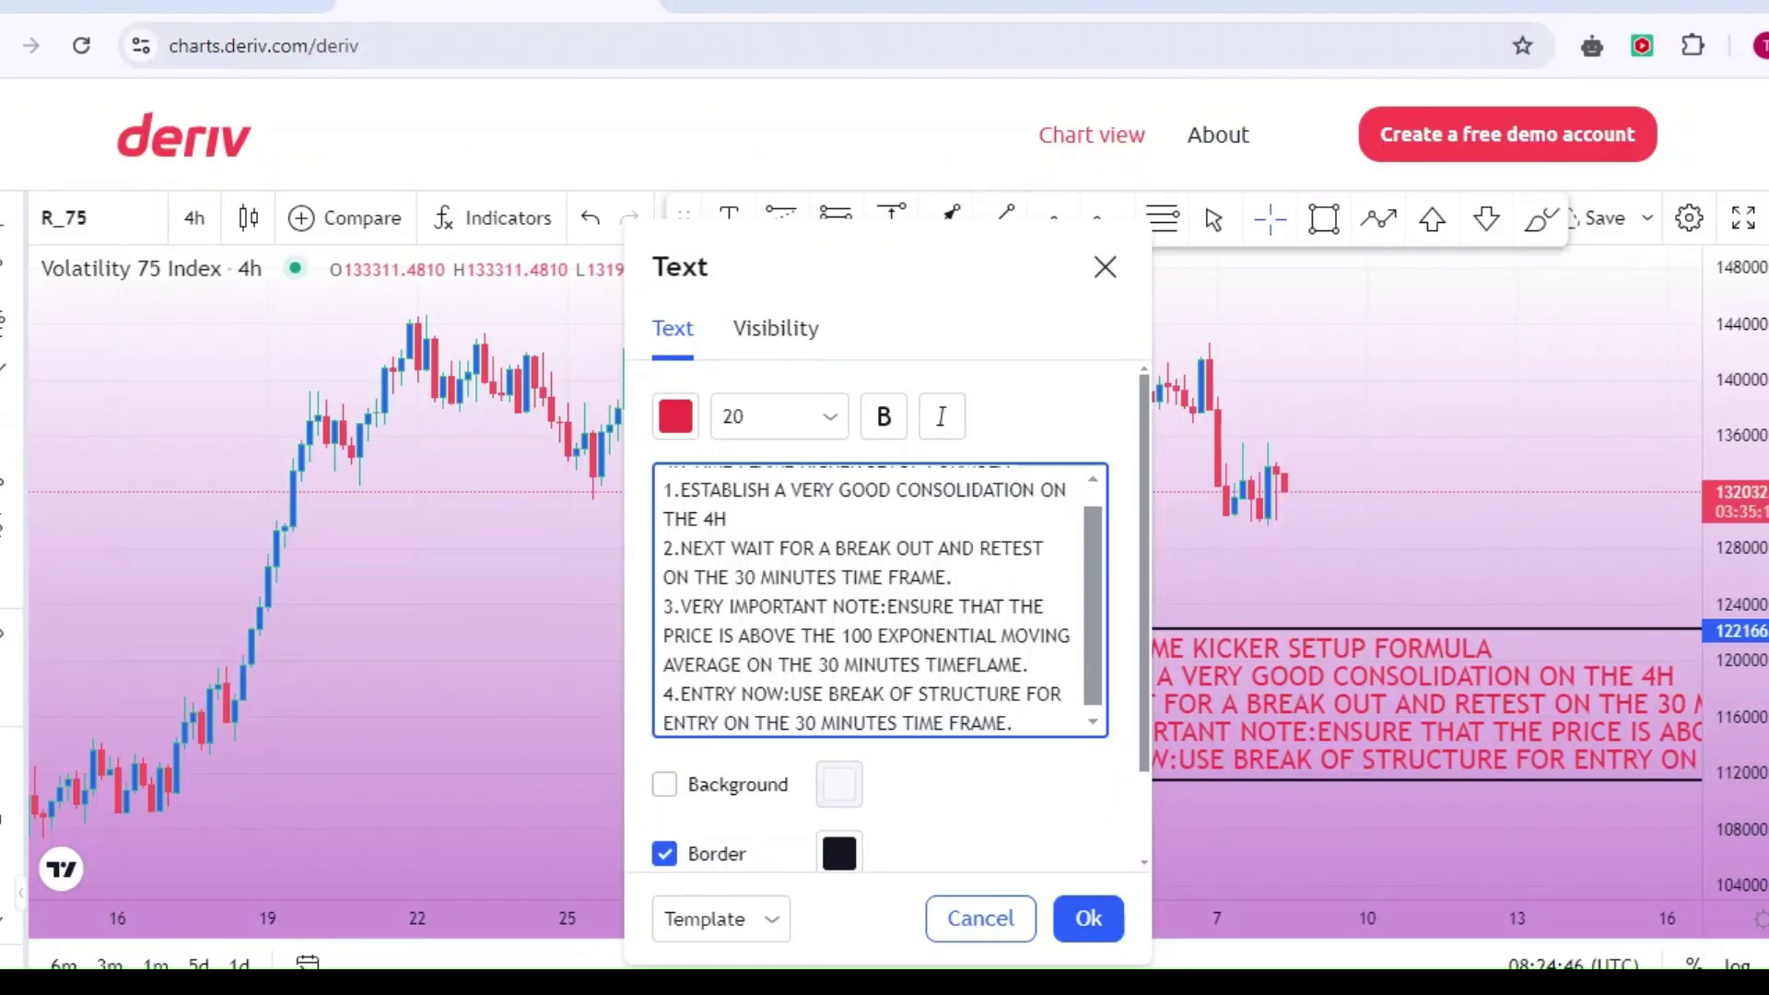
# Select the formula text and make it bold at size 20.
pyautogui.hotkey('shift', 'Up')
pyautogui.hotkey('shift', 'Up')
pyautogui.hotkey('shift', 'Up')
pyautogui.hotkey('shift', 'Up')
pyautogui.hotkey('shift', 'Up')
pyautogui.hotkey('shift', 'Up')
pyautogui.hotkey('shift', 'Up')
pyautogui.hotkey('shift', 'Up')
pyautogui.hotkey('shift', 'Up')
pyautogui.hotkey('shift', 'Up')
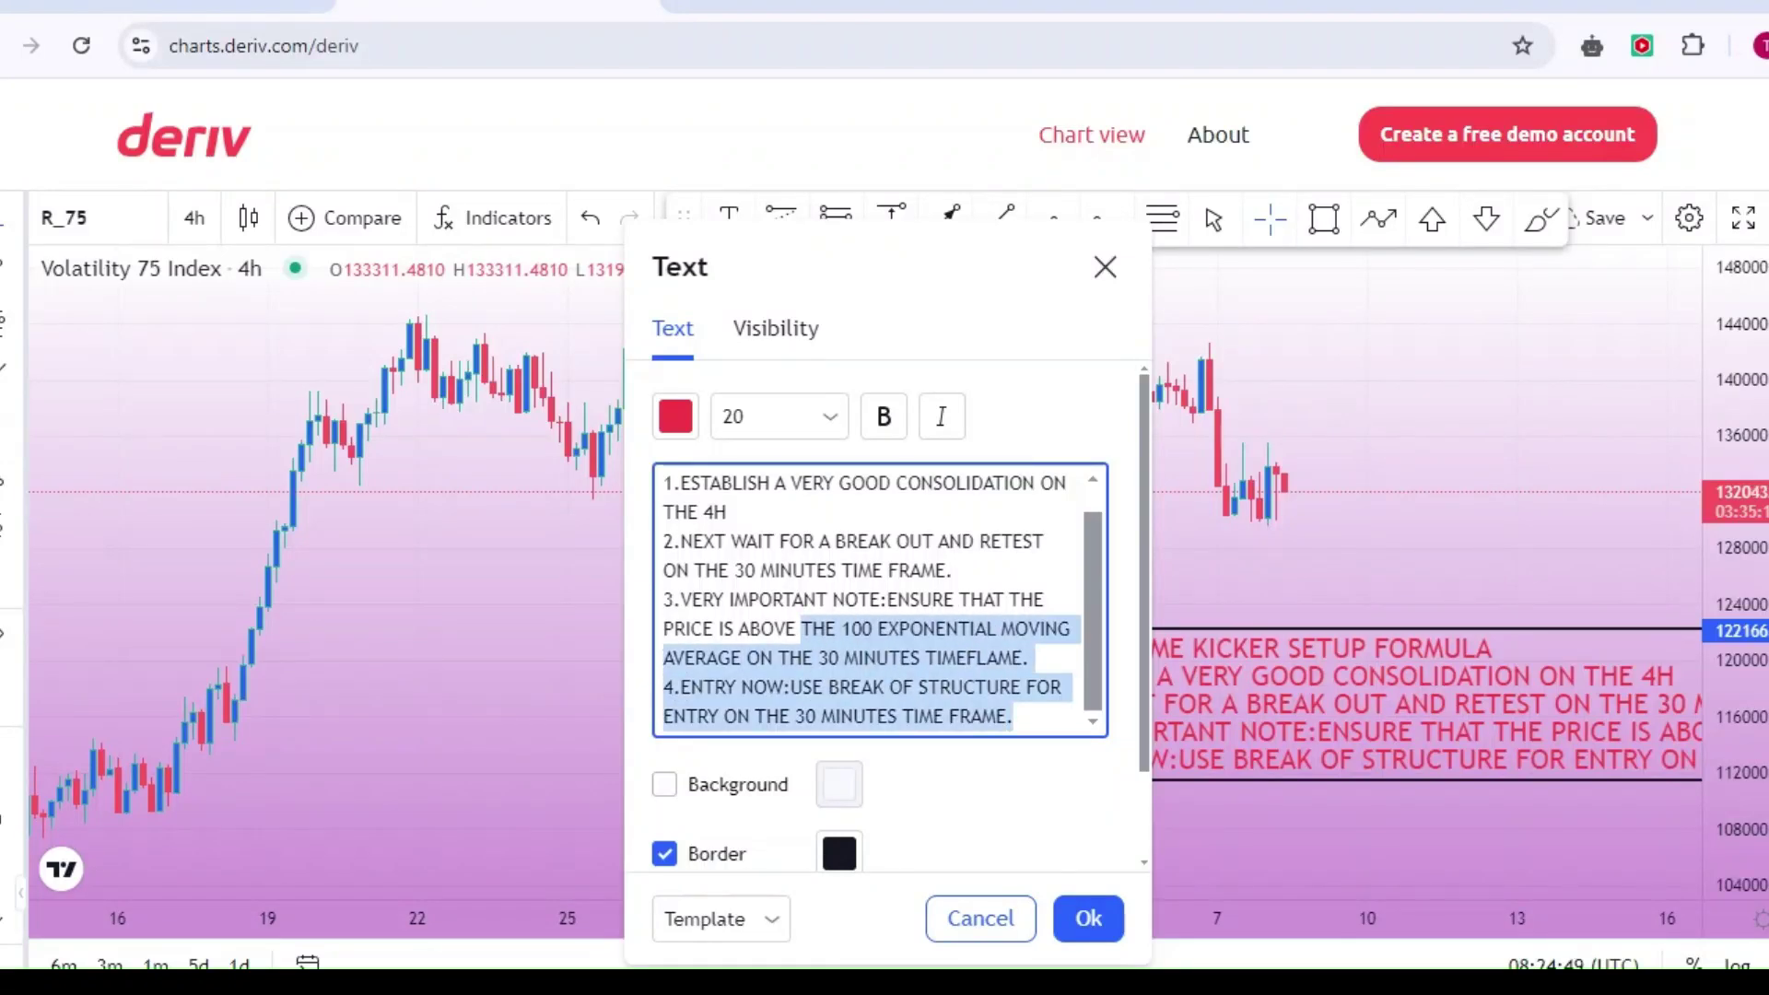
pyautogui.hotkey('shift', 'Down')
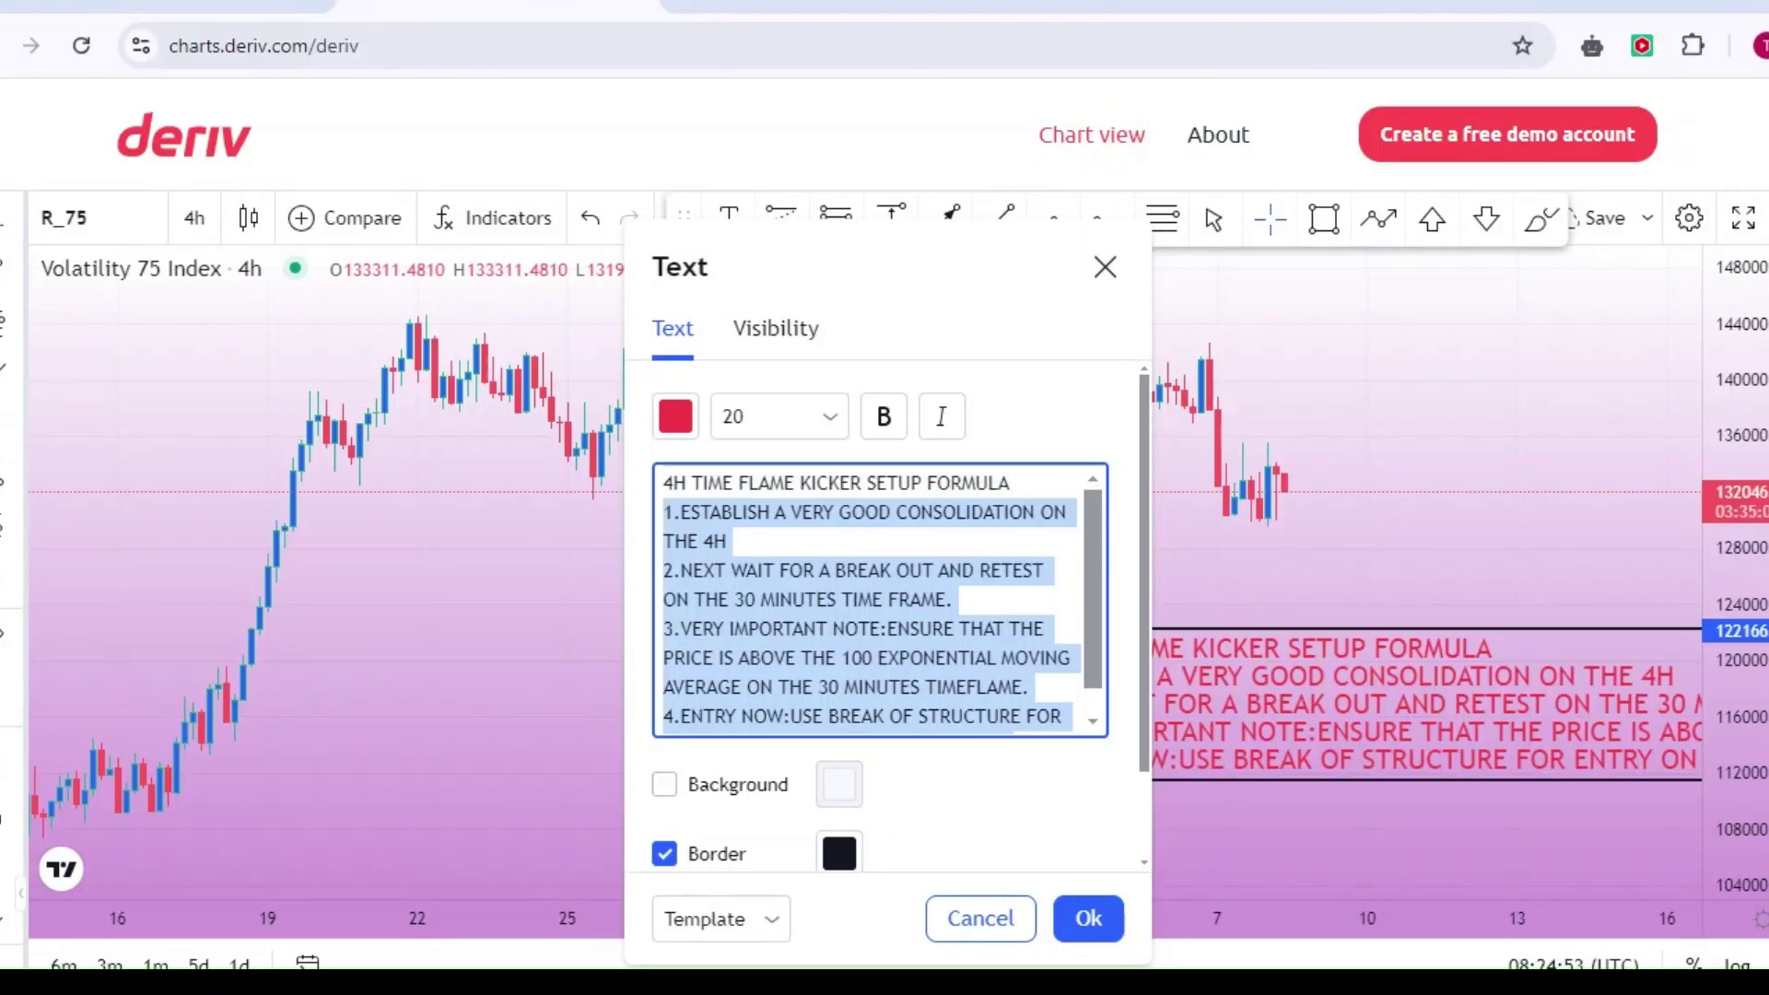
pyautogui.click(830, 431)
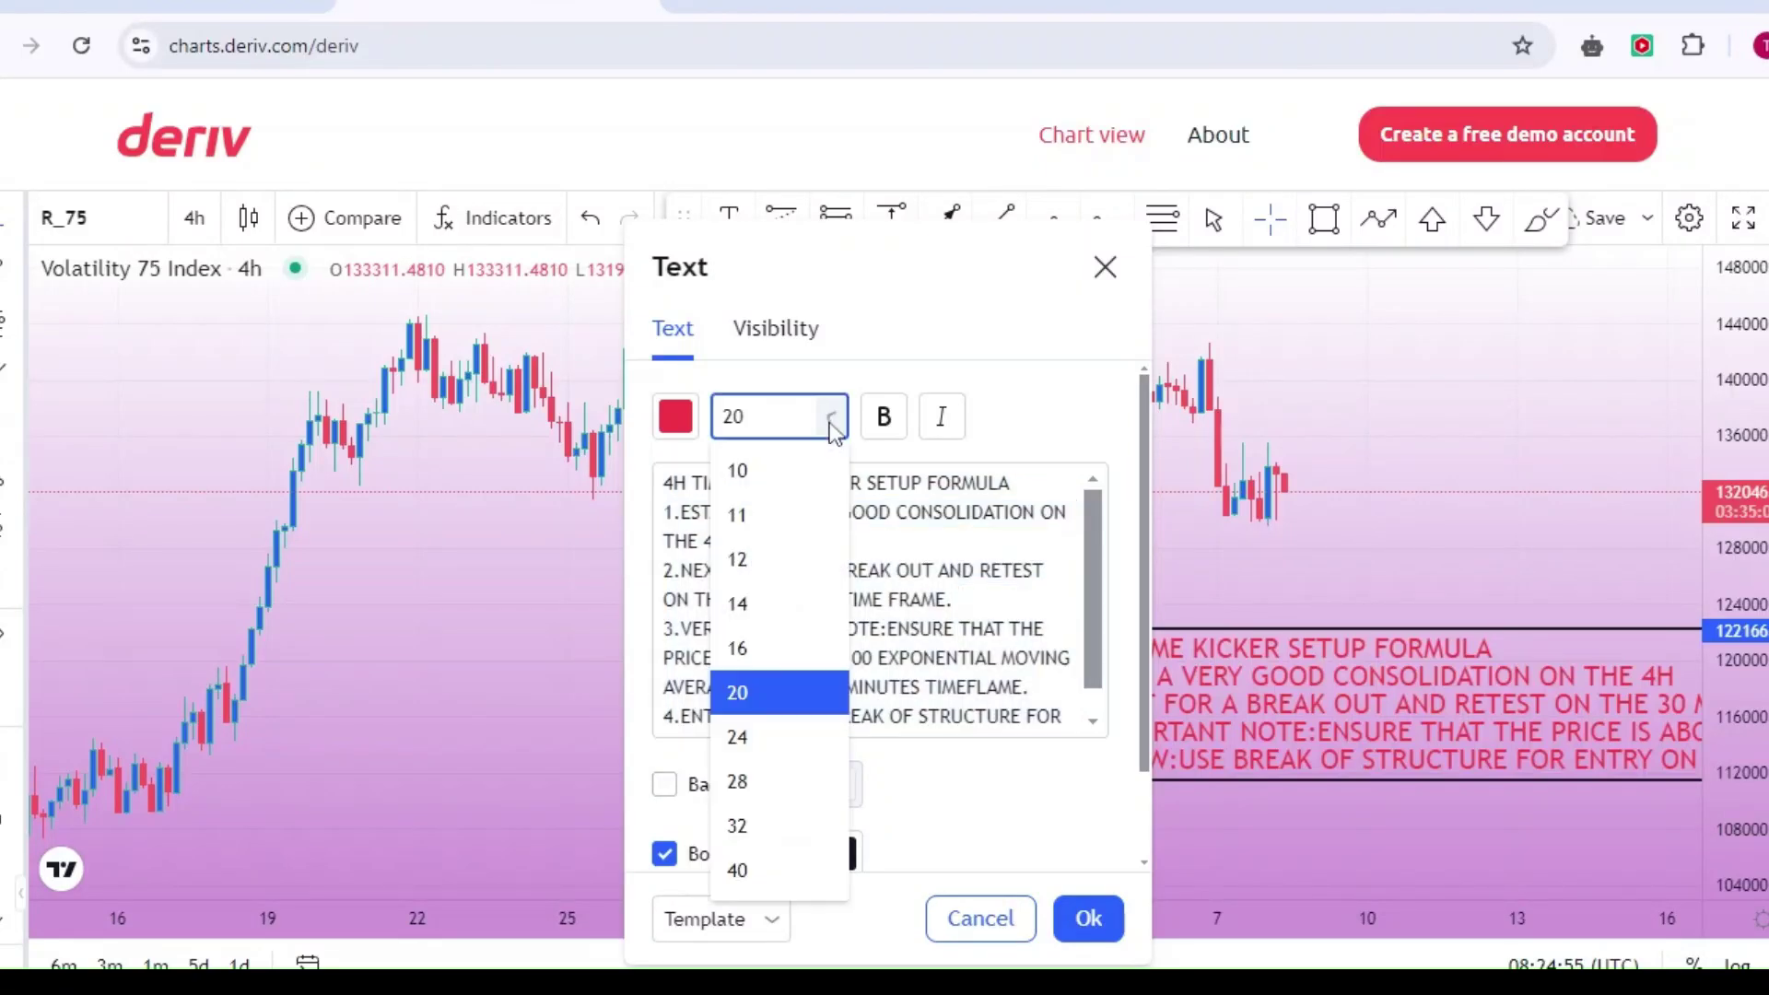
pyautogui.click(751, 557)
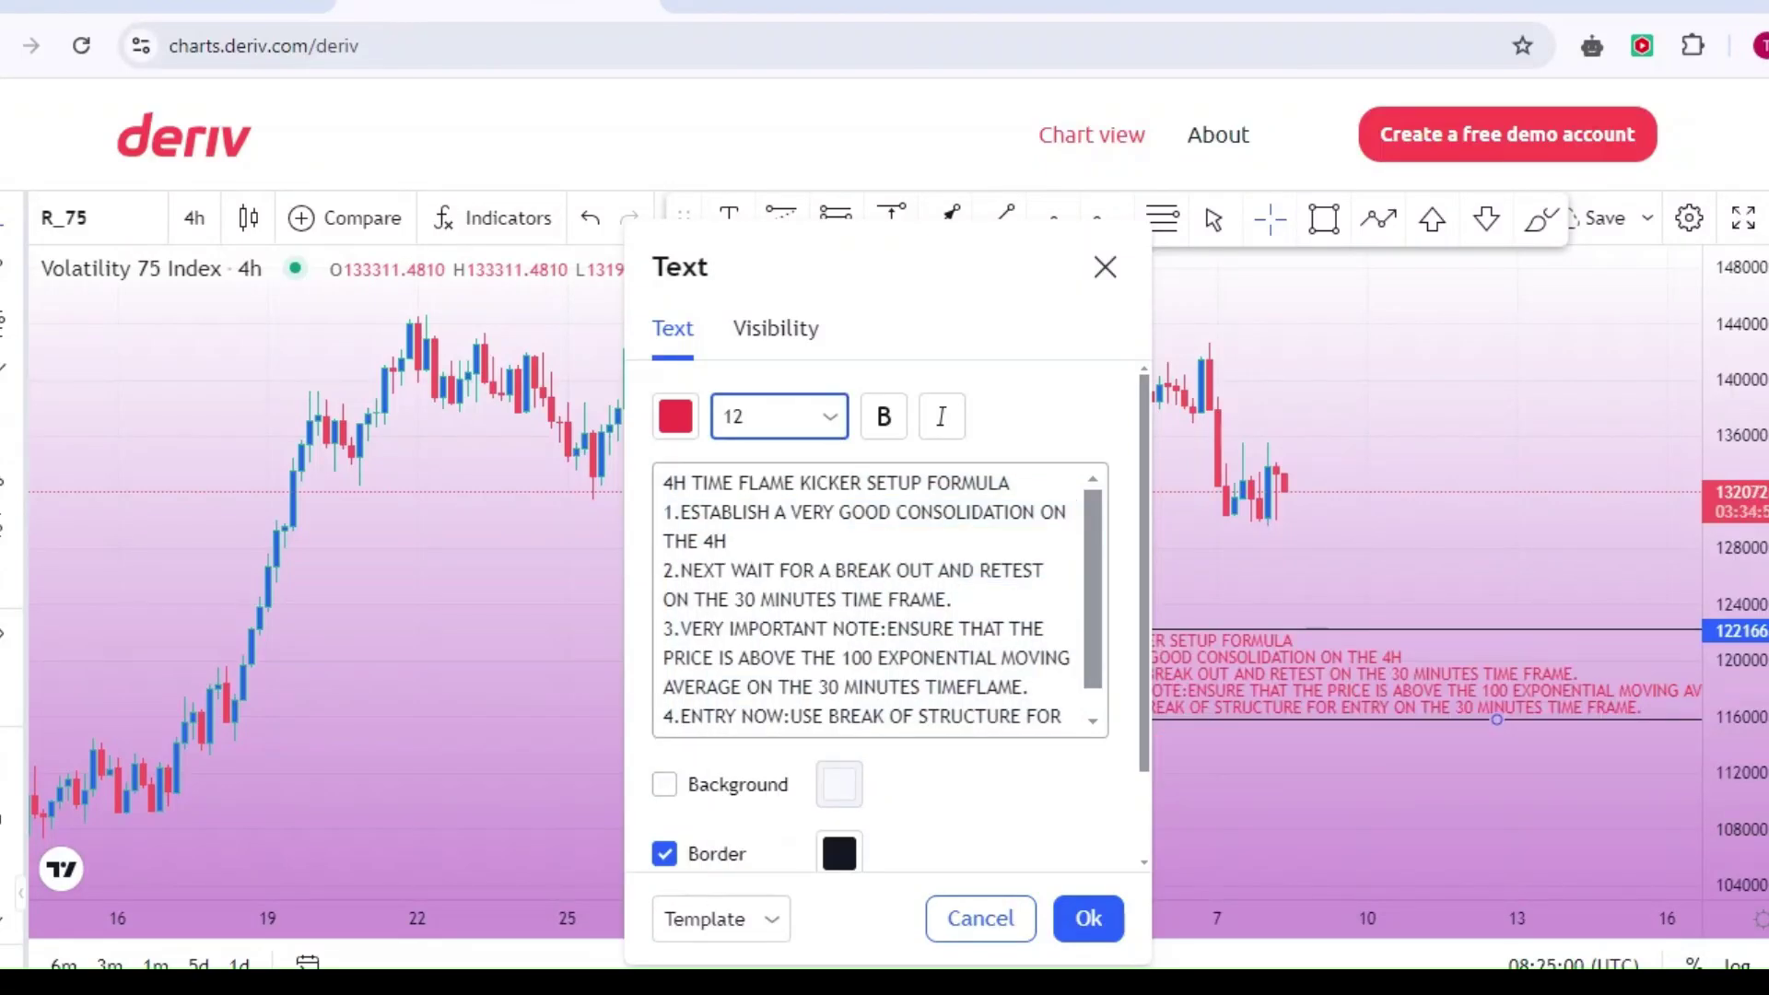
pyautogui.click(828, 426)
pyautogui.click(746, 696)
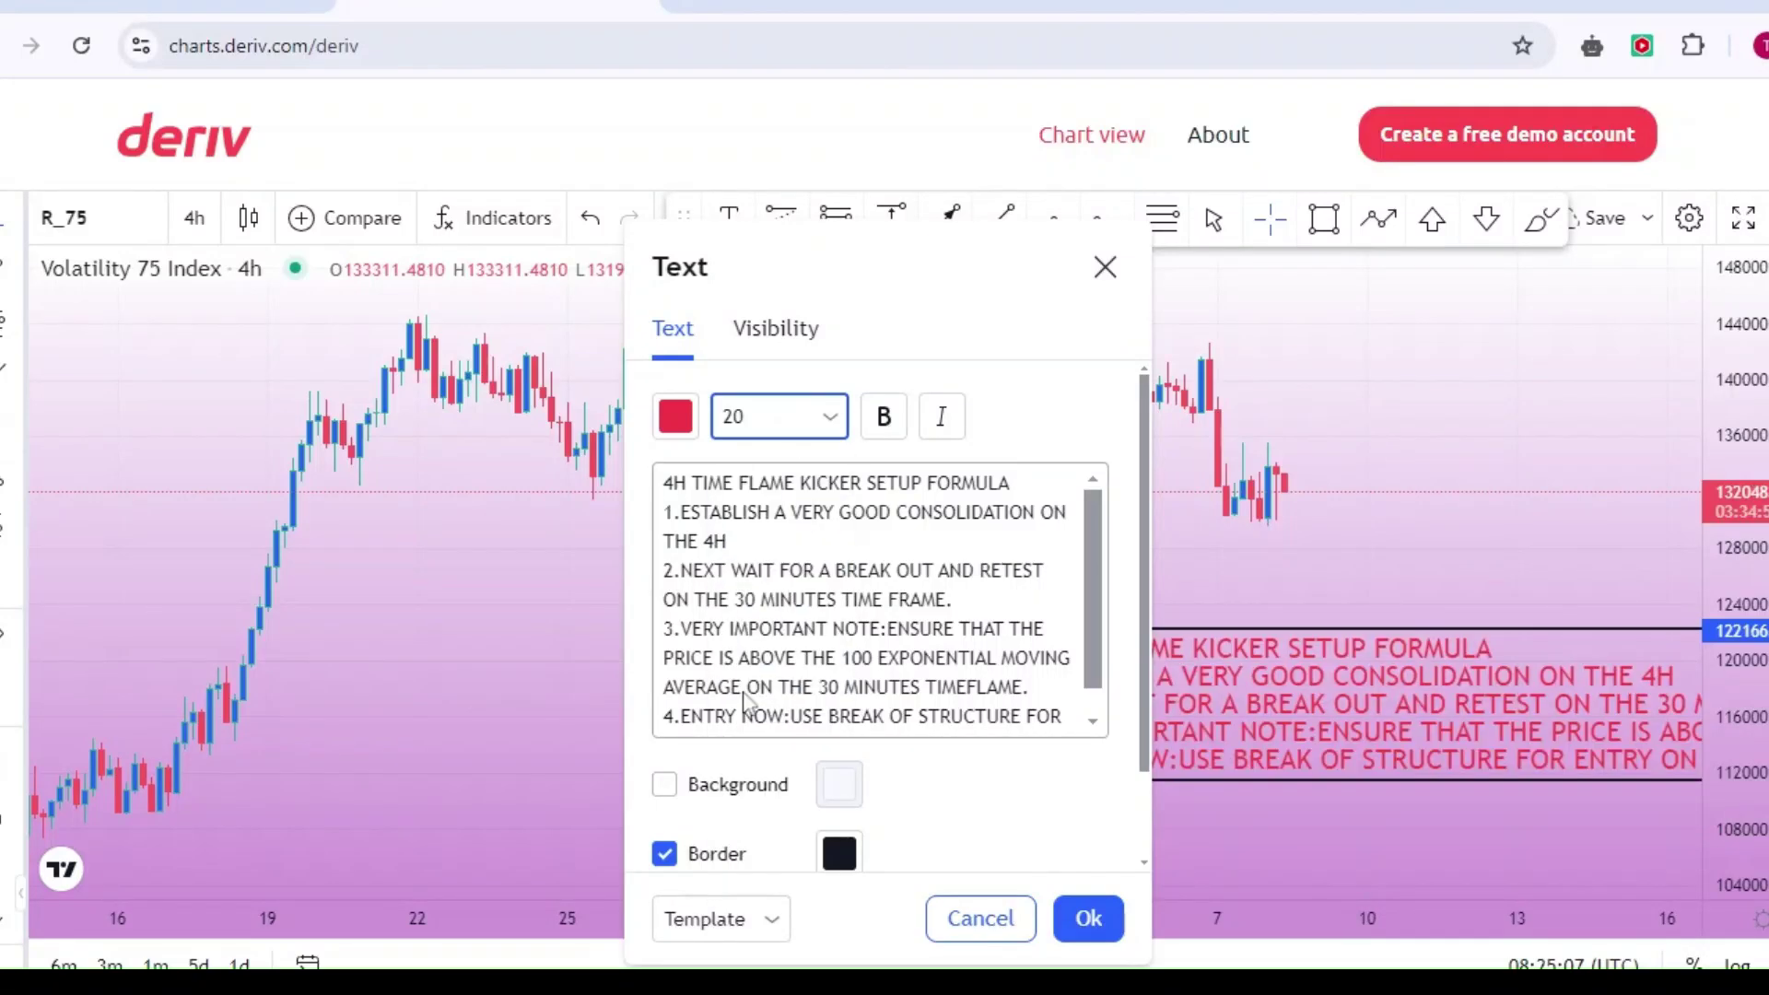
pyautogui.click(884, 419)
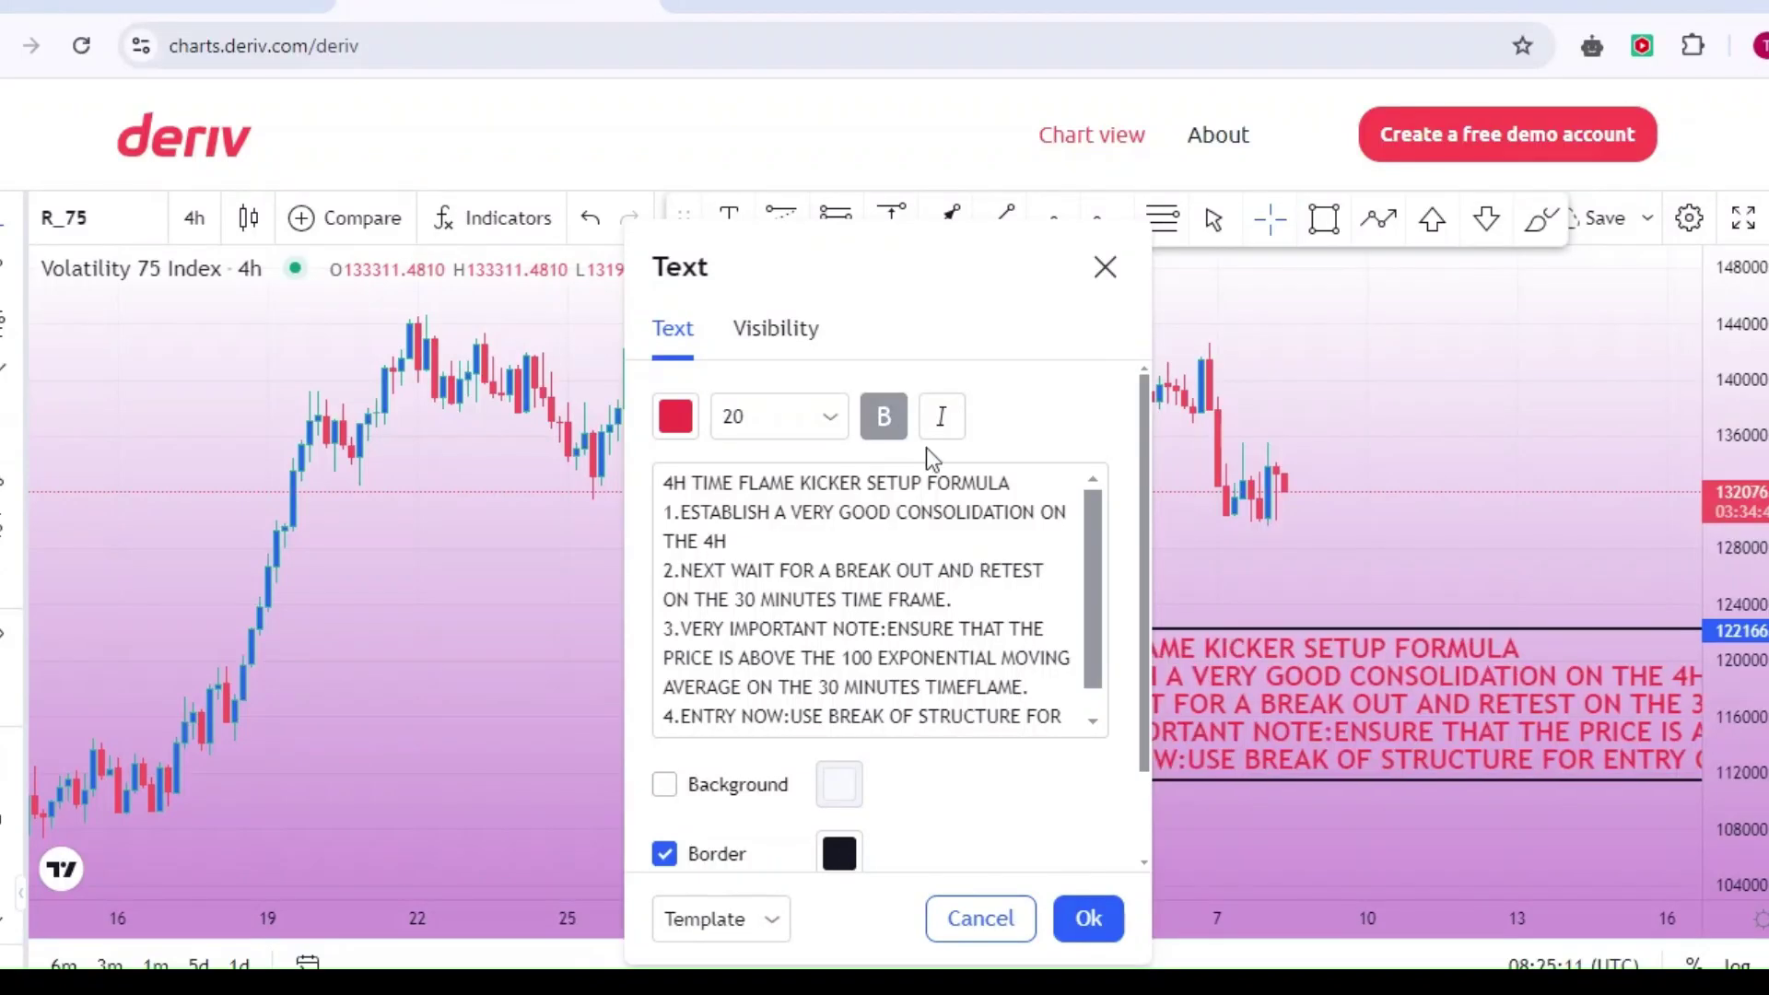
pyautogui.click(1088, 918)
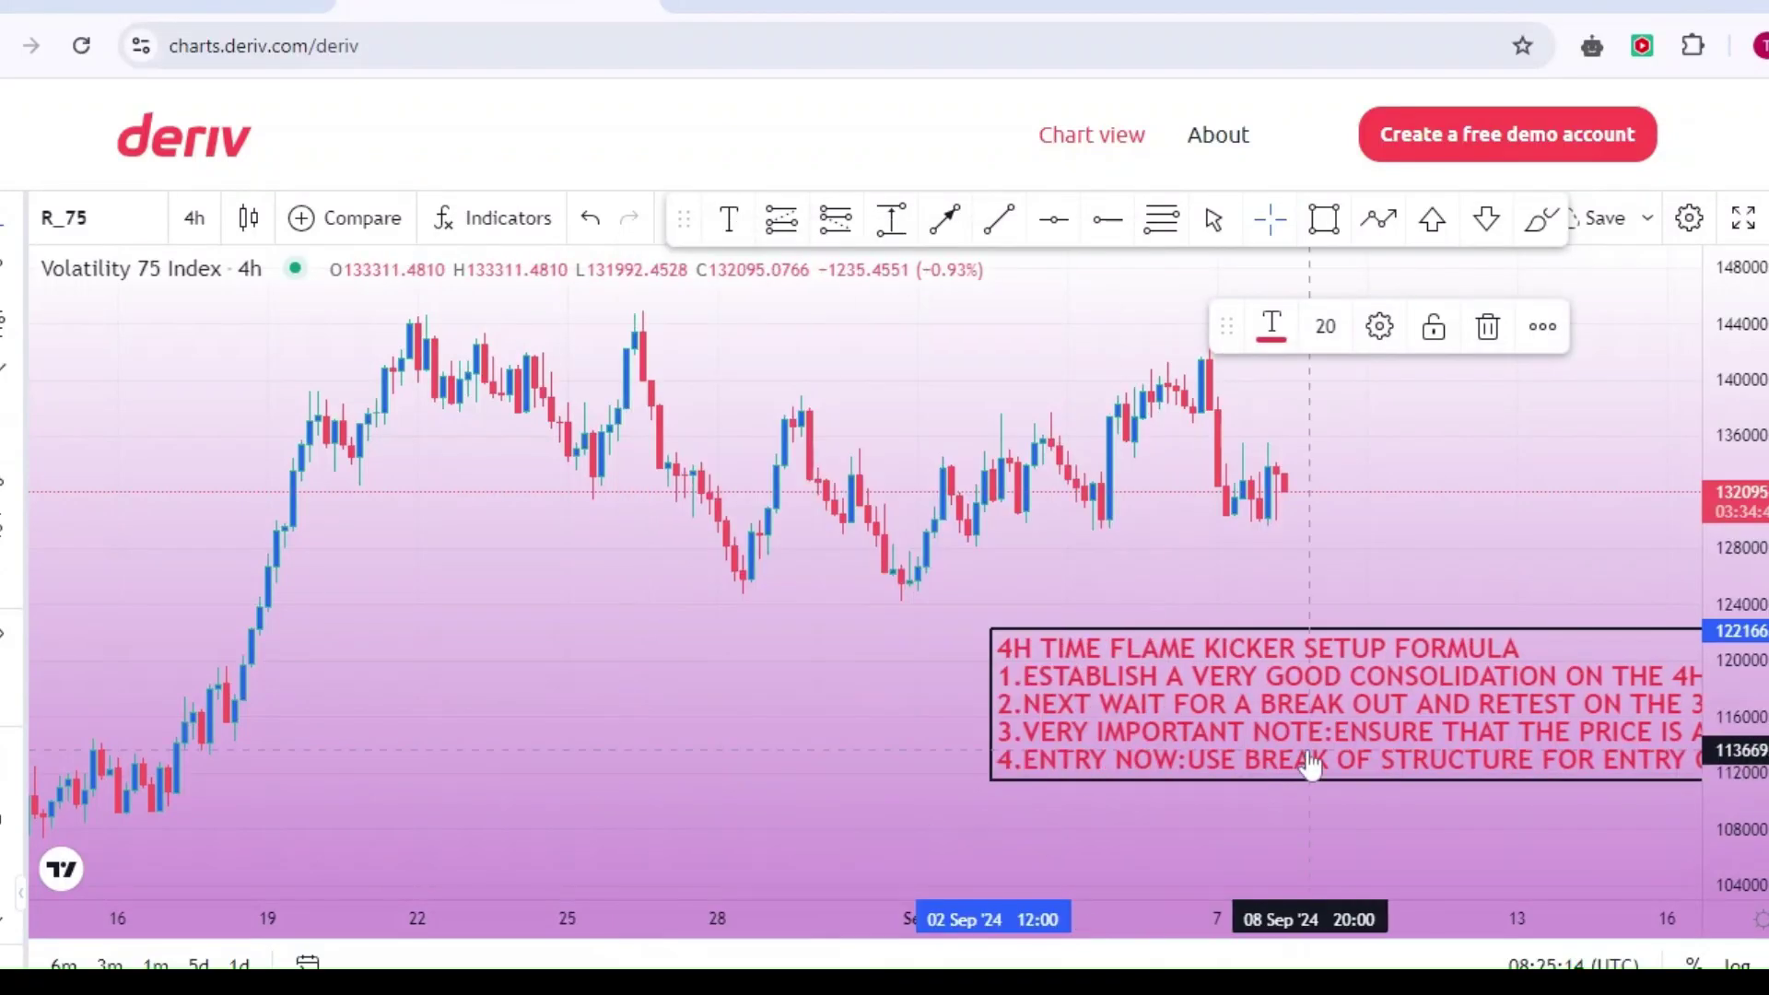
# Move the note beneath the candles and shrink its text to size 14.
pyautogui.moveTo(1303, 748); pyautogui.dragTo(584, 753)
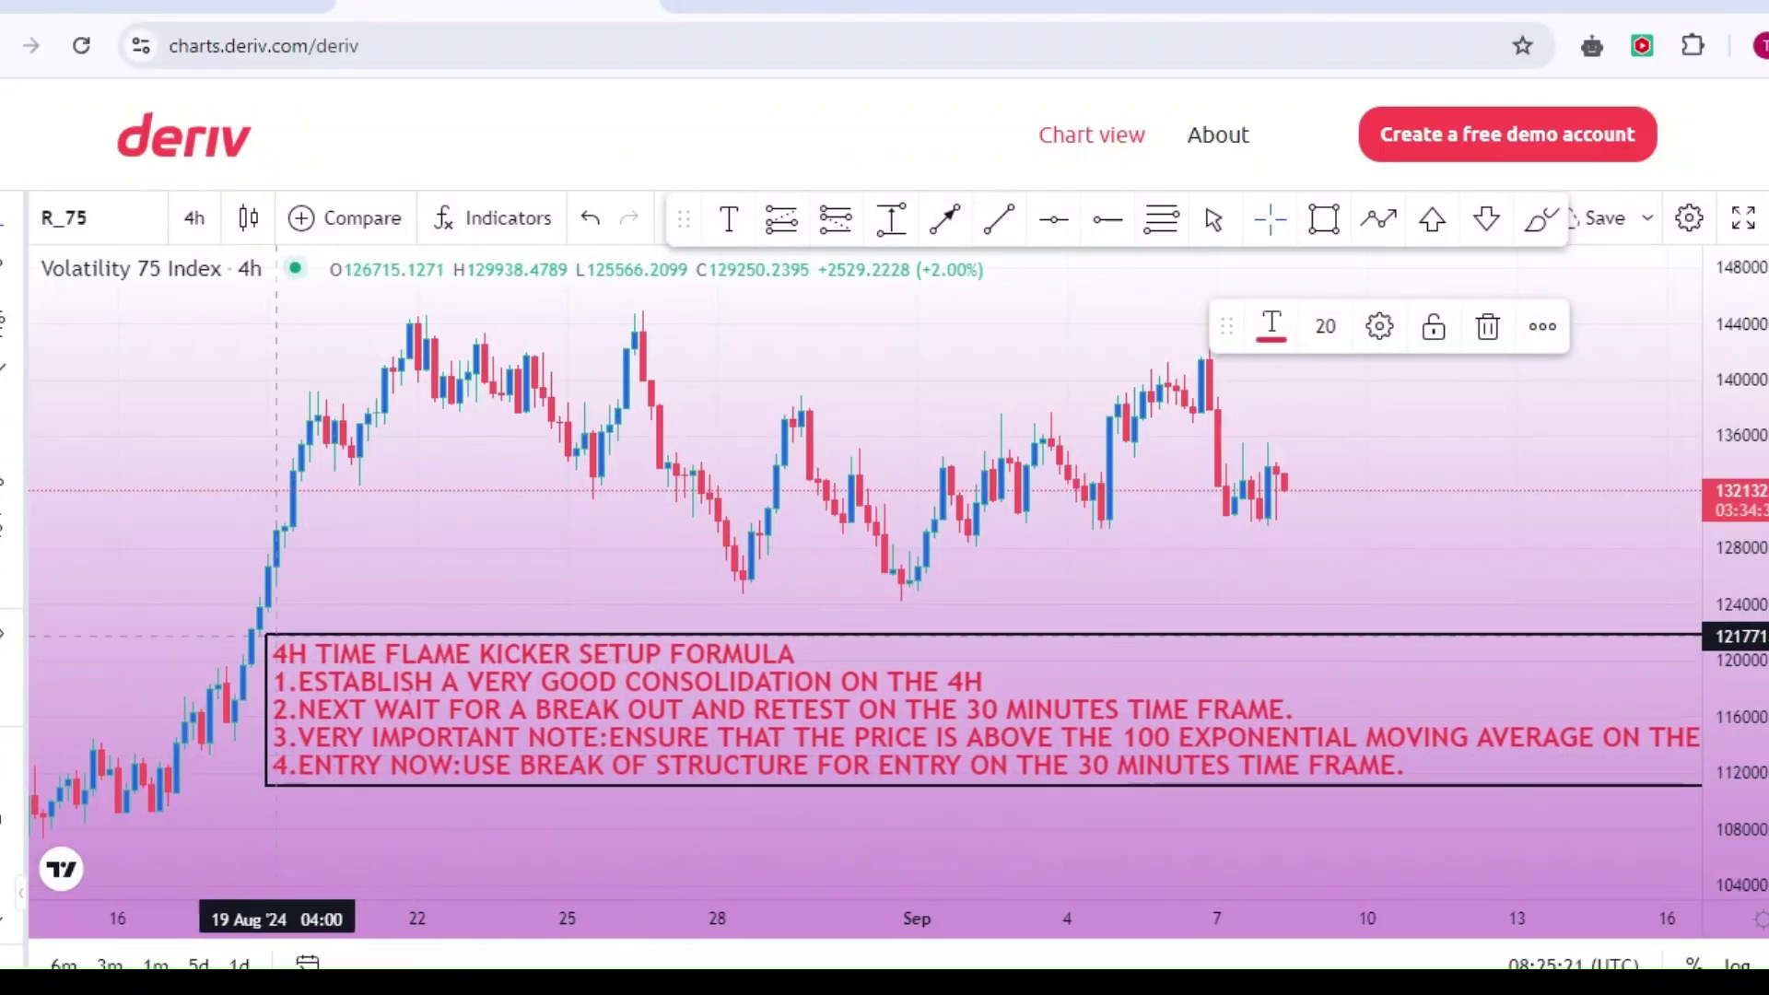
pyautogui.moveTo(950, 686); pyautogui.dragTo(563, 628)
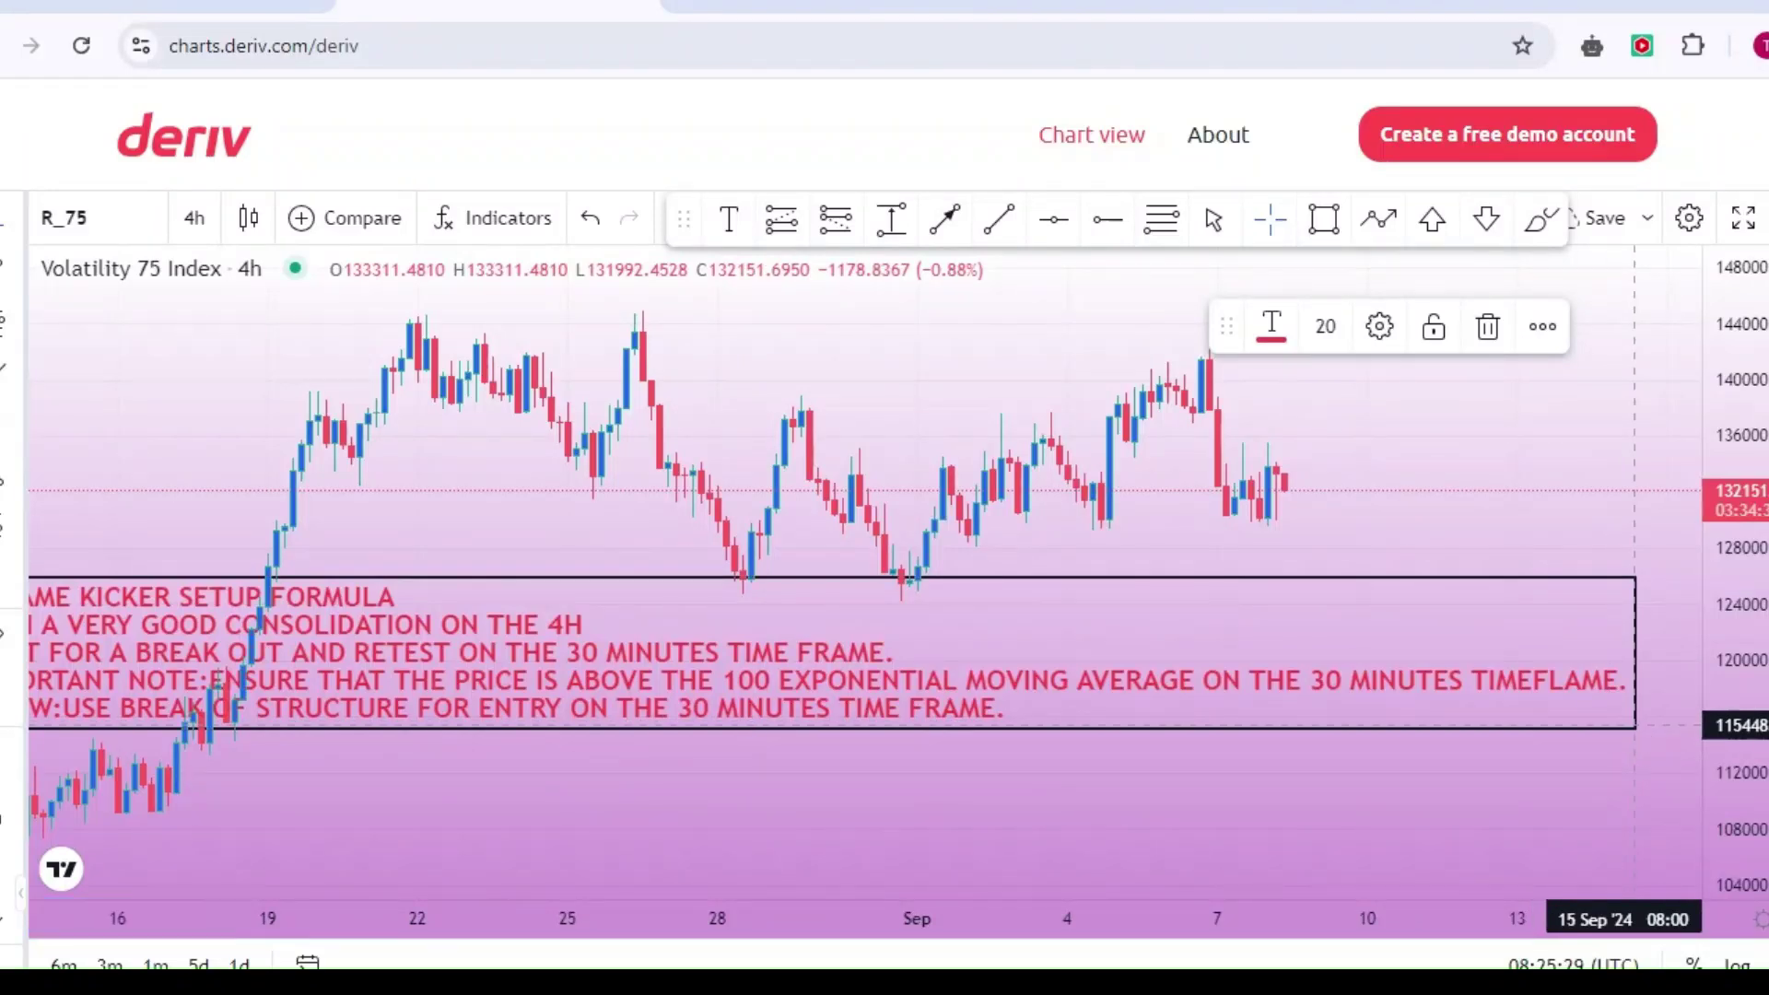
pyautogui.hscroll(2, 1635, 726)
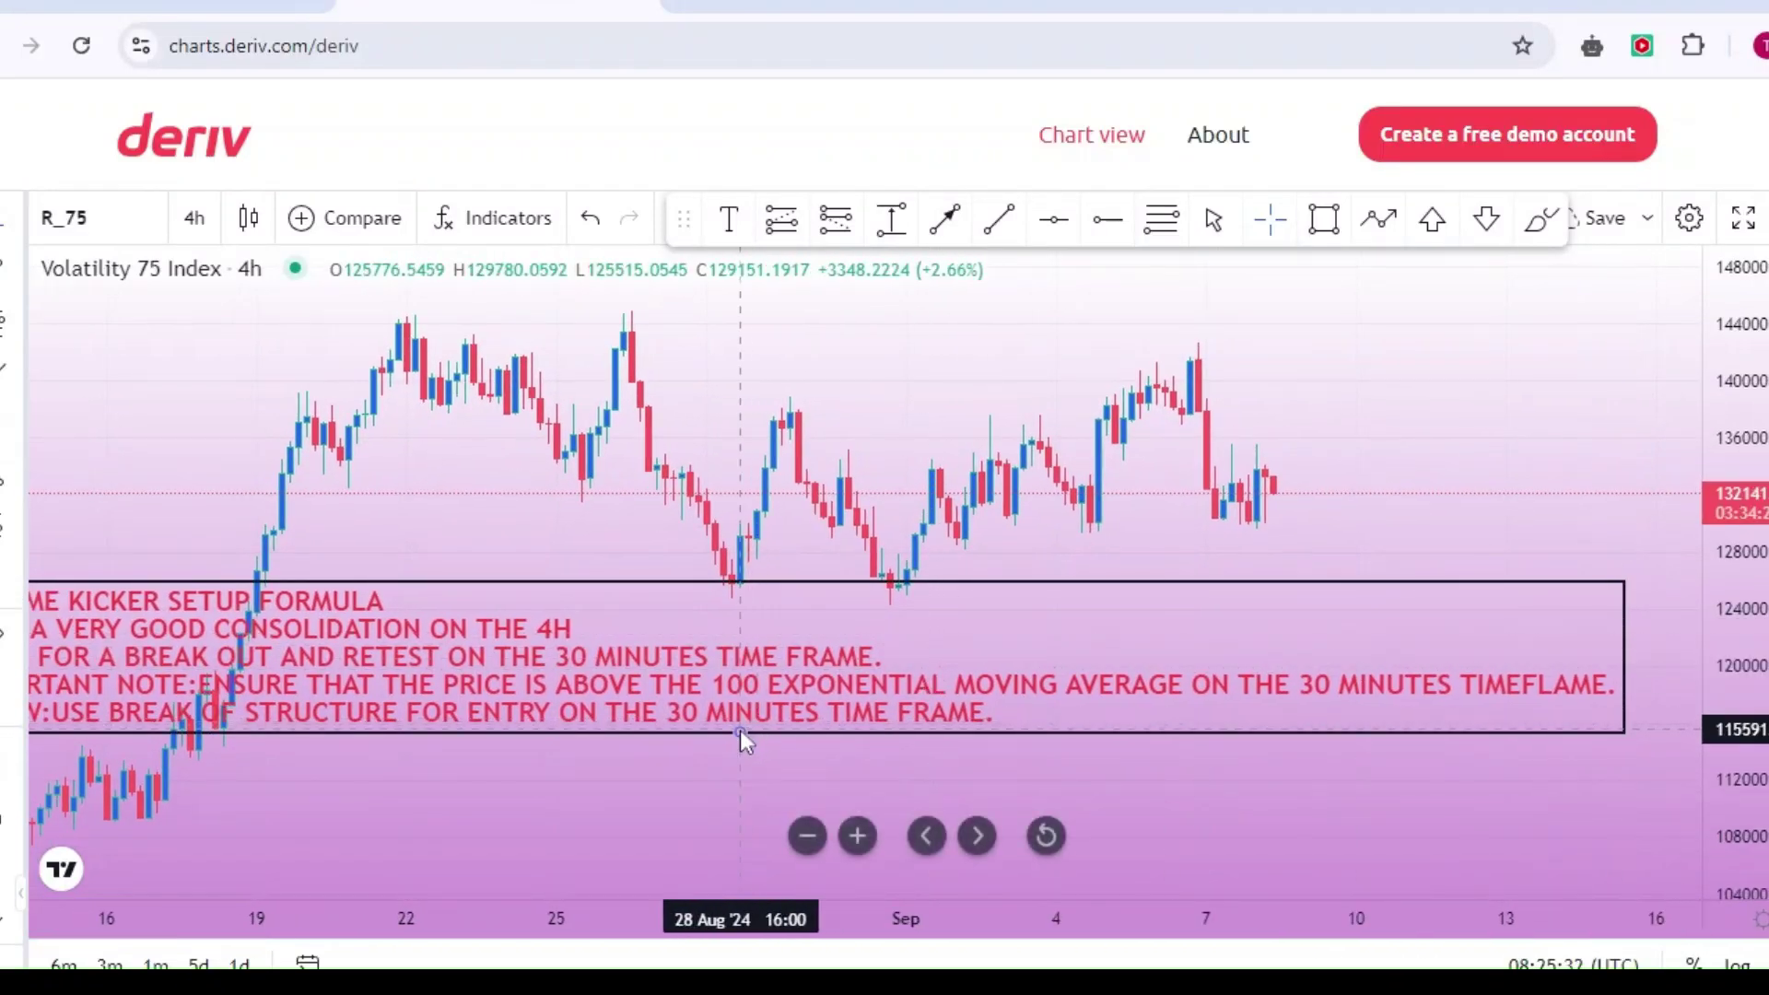
pyautogui.moveTo(695, 734)
pyautogui.mouseDown()
pyautogui.moveTo(916, 680)
pyautogui.moveTo(1067, 721)
pyautogui.moveTo(1025, 728)
pyautogui.mouseUp()
pyautogui.click(1325, 334)
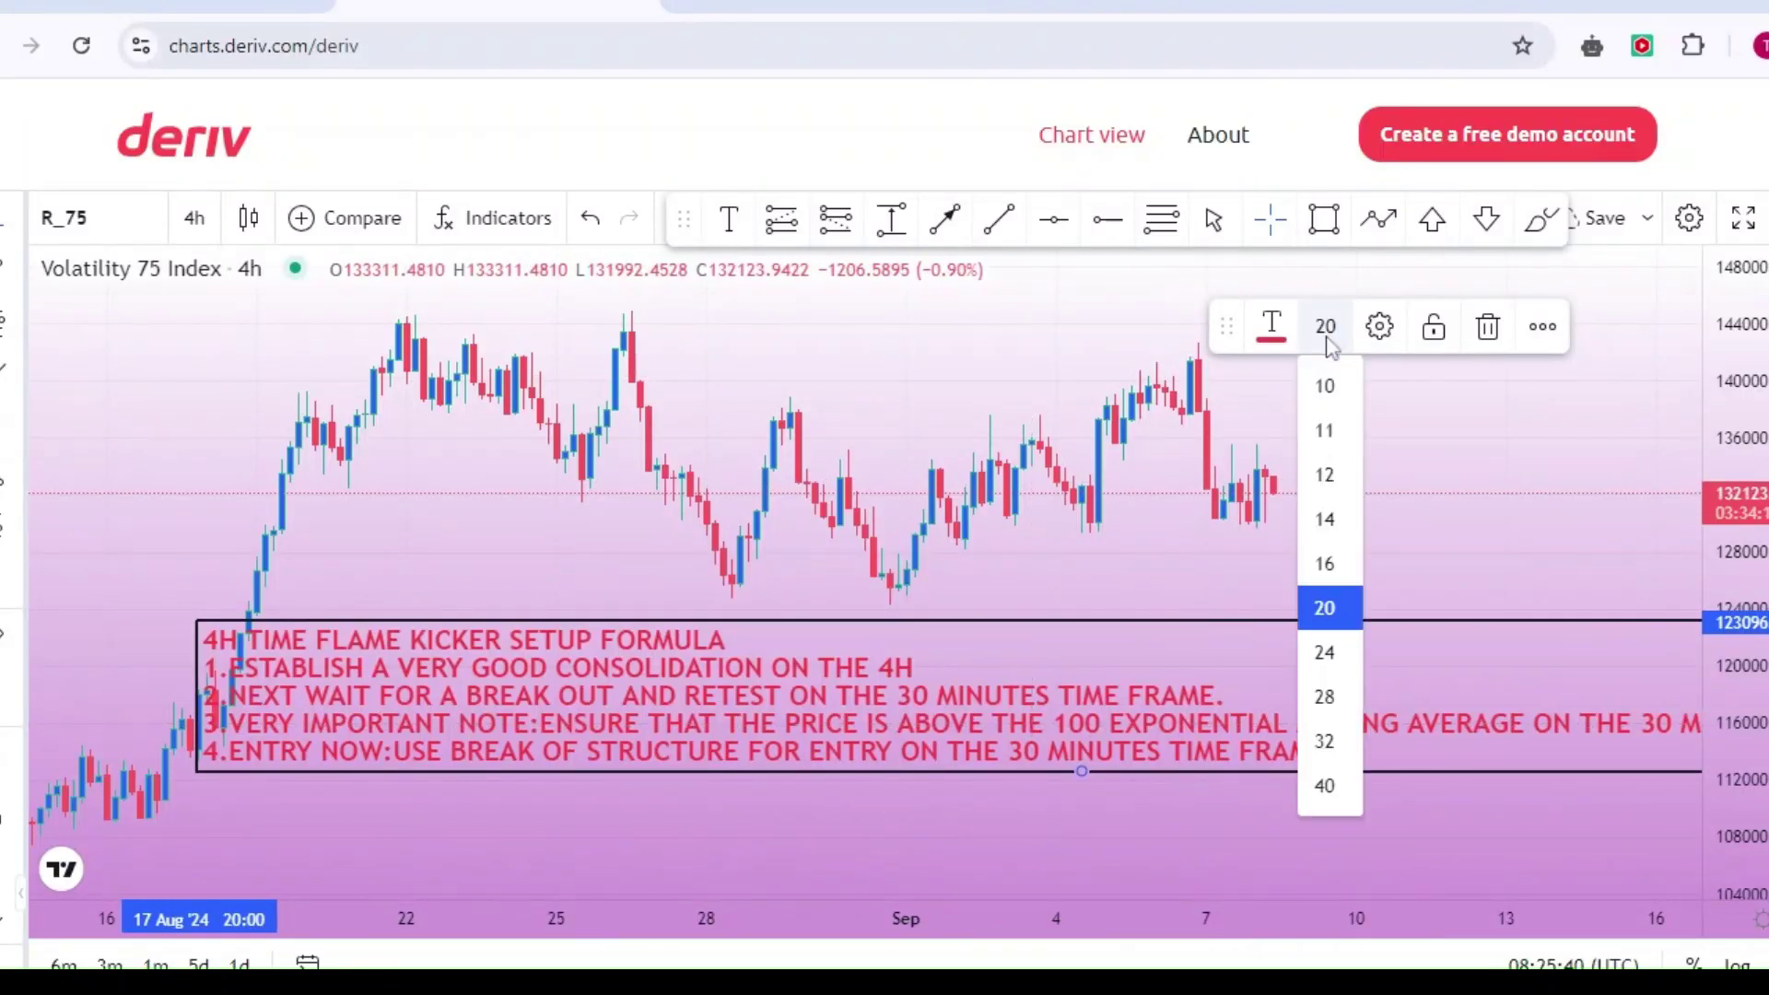
pyautogui.click(1326, 521)
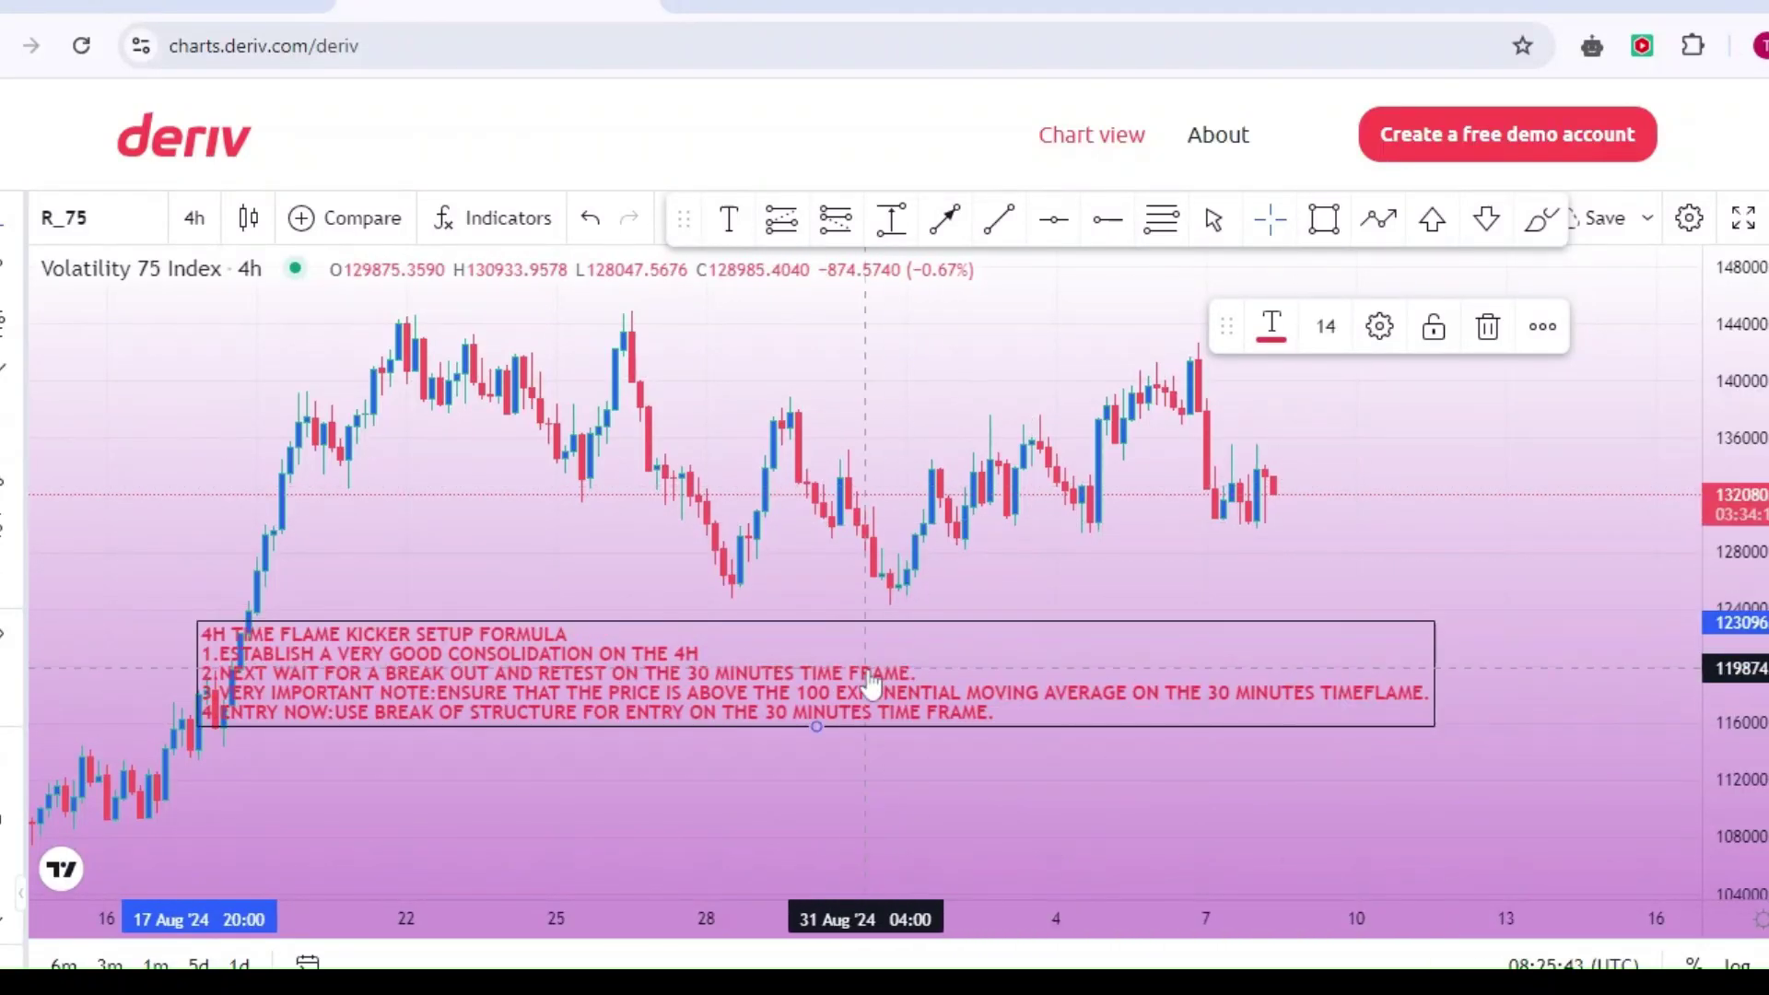
pyautogui.moveTo(871, 685); pyautogui.dragTo(1004, 687)
# Restyle the formula note in red at size 16 and nudge it left beneath the candles.
pyautogui.doubleClick(719, 650)
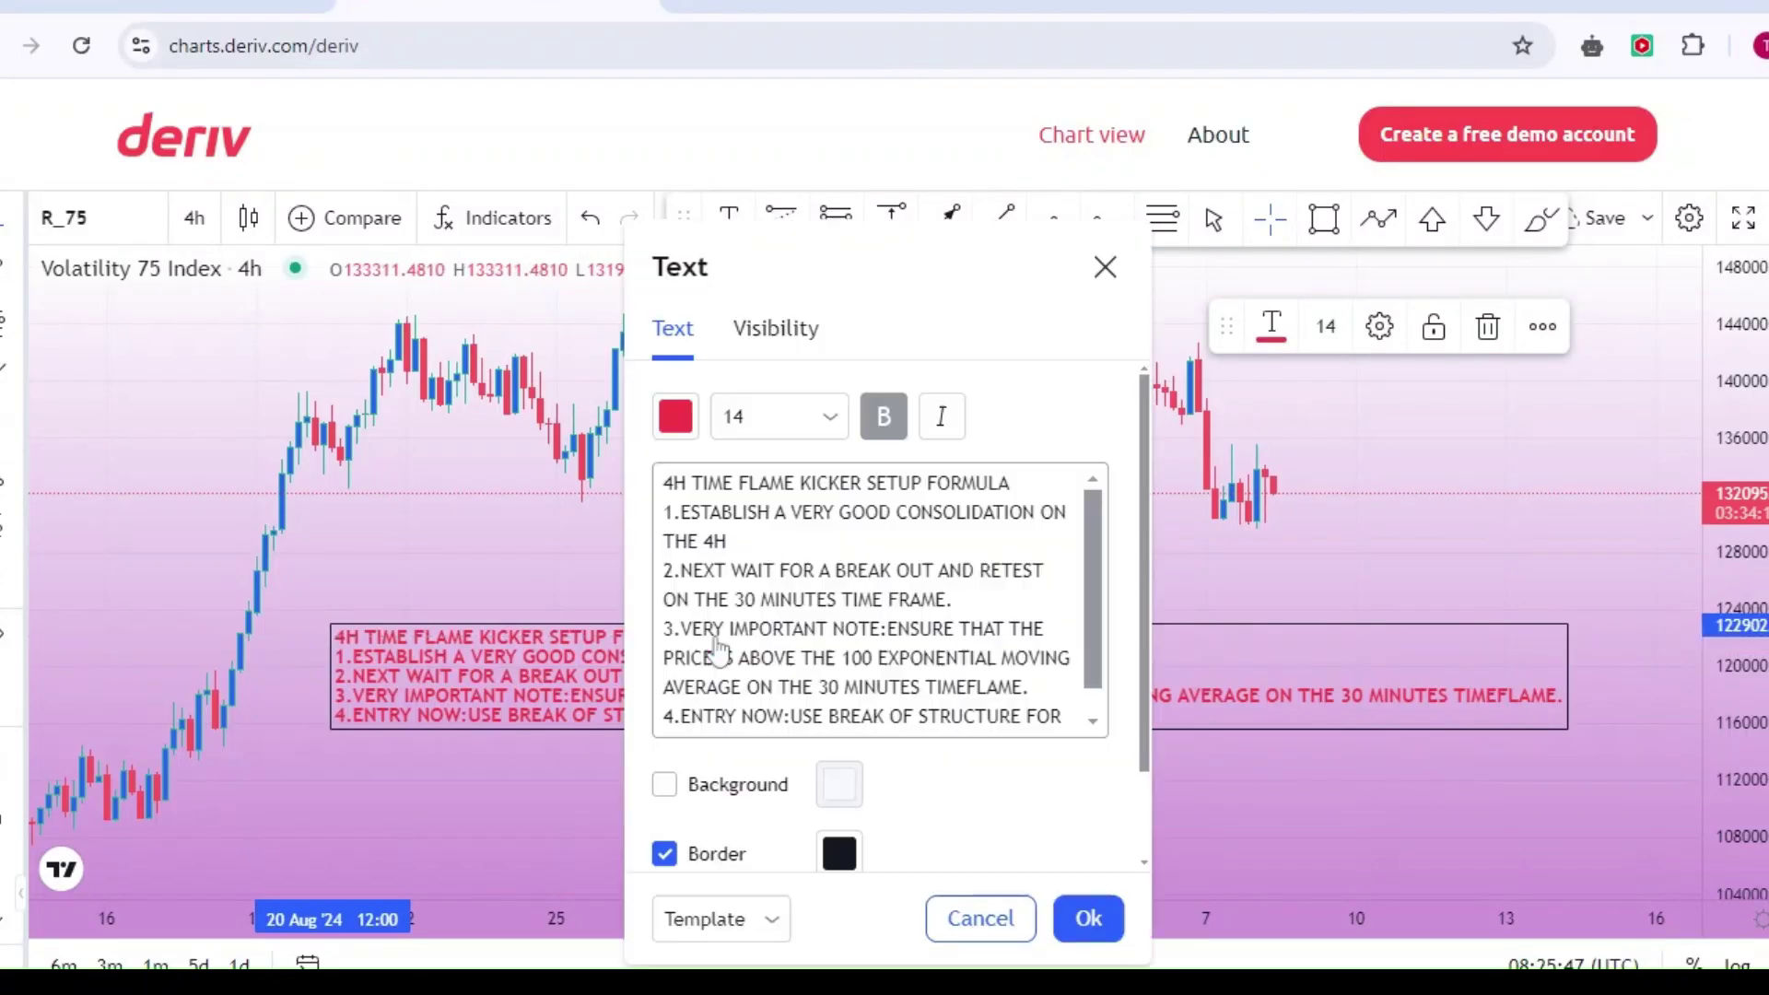
pyautogui.hotkey('ctrl', 'a')
pyautogui.click(853, 483)
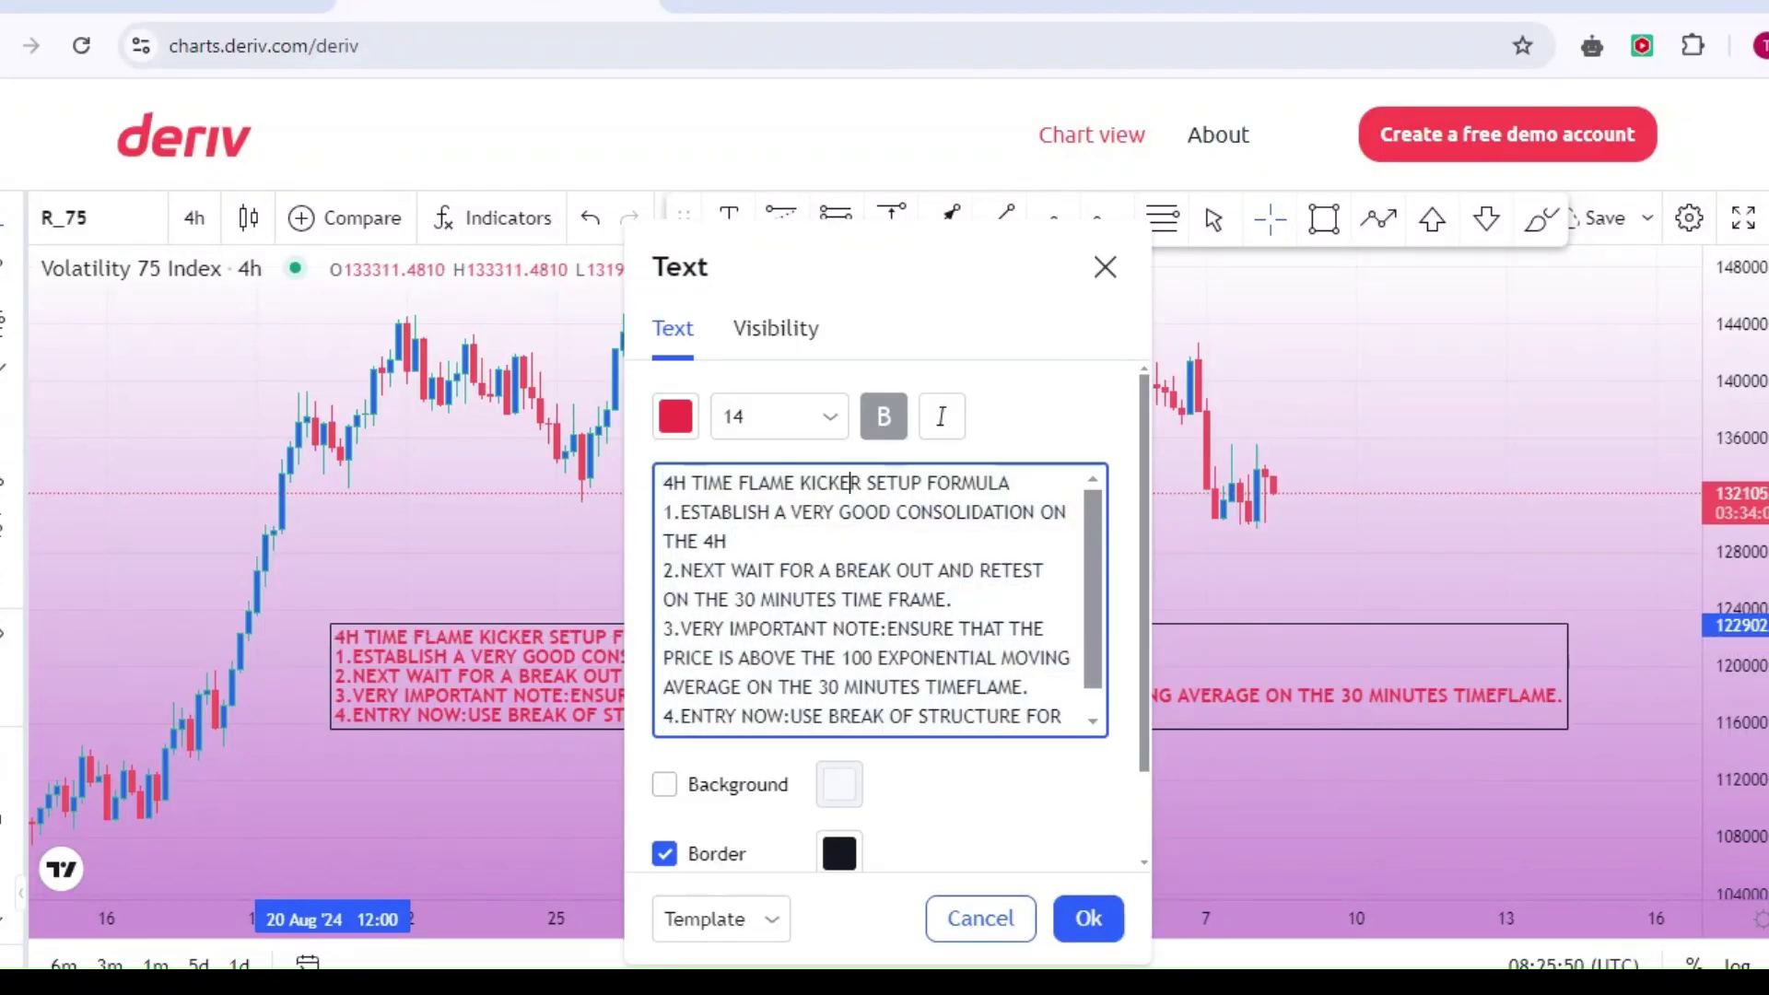
pyautogui.keyDown('shift'); pyautogui.click(1010, 483); pyautogui.keyUp('shift')
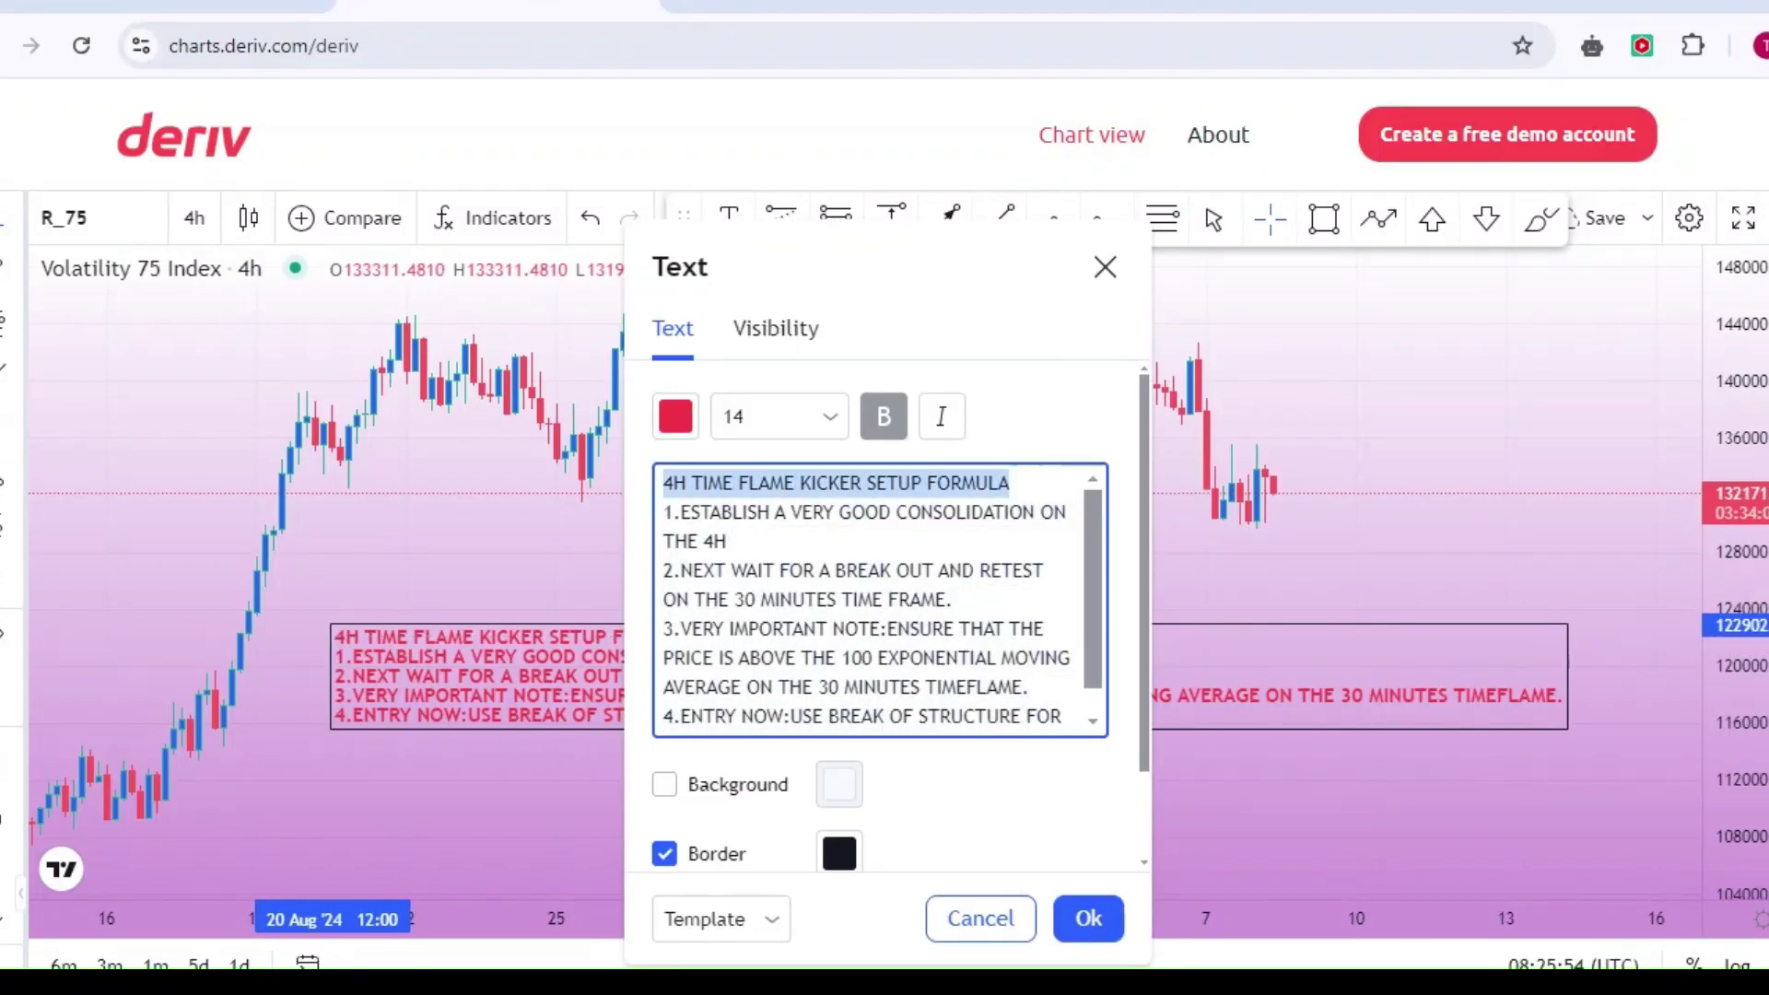
pyautogui.click(694, 420)
pyautogui.click(713, 504)
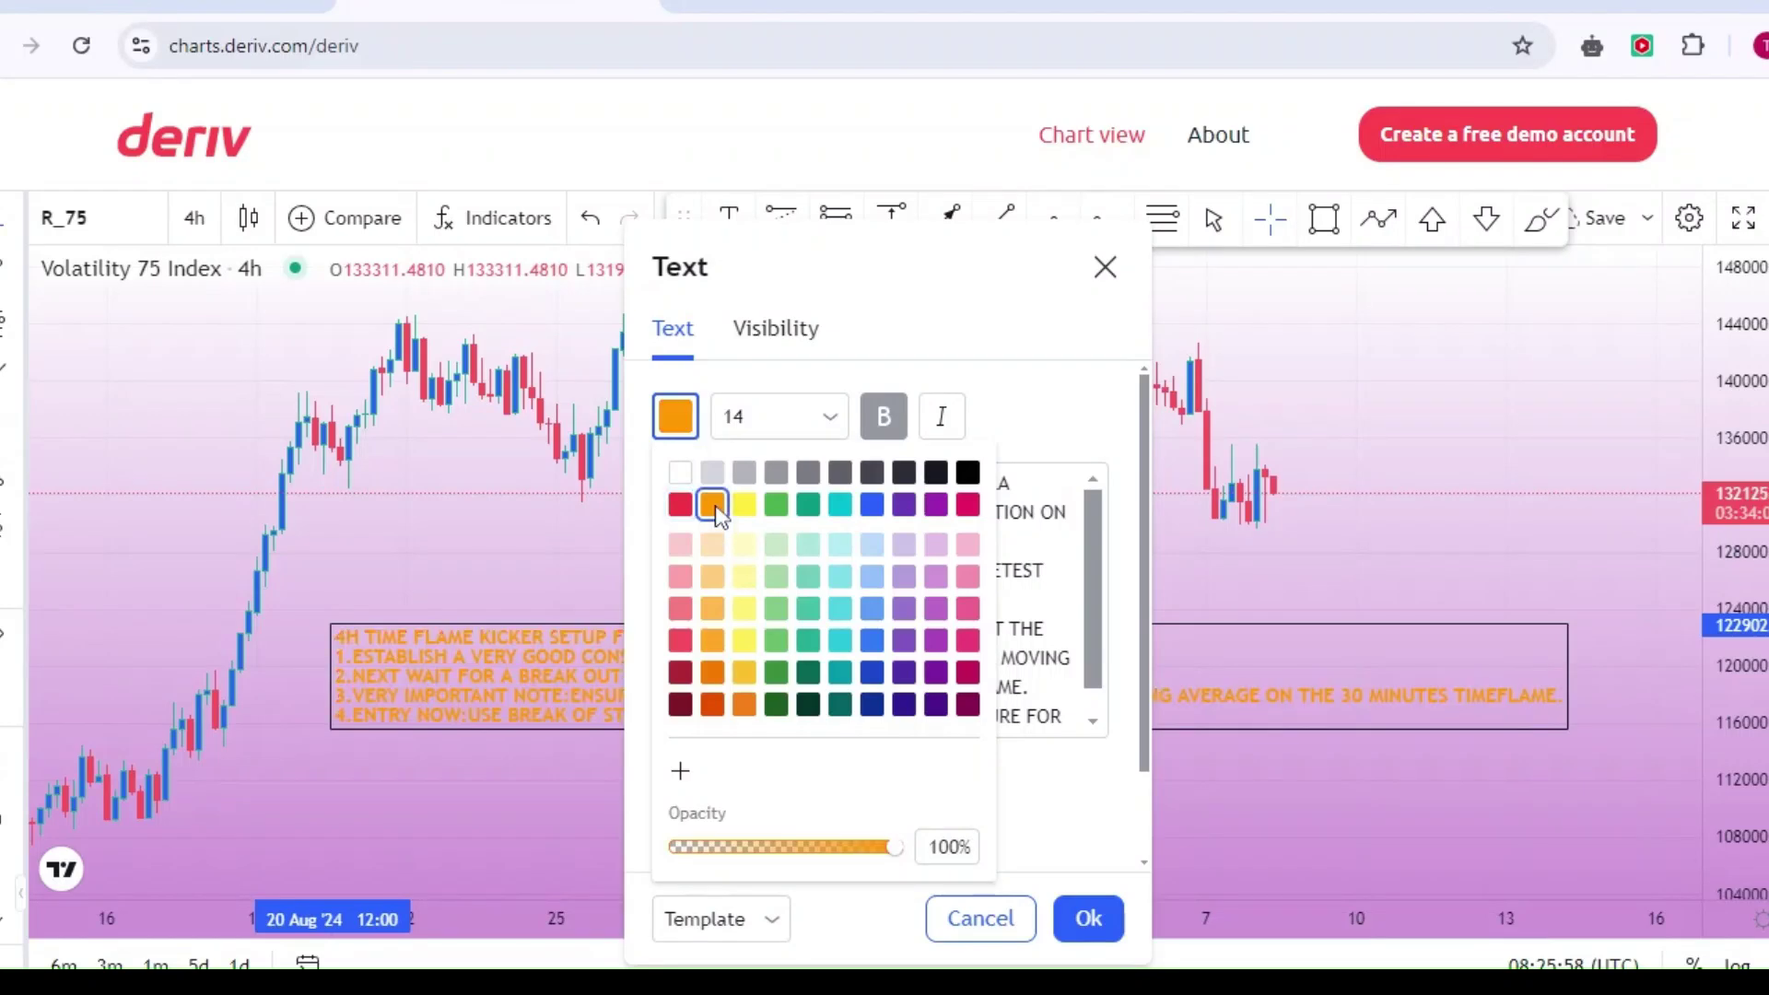
pyautogui.click(682, 505)
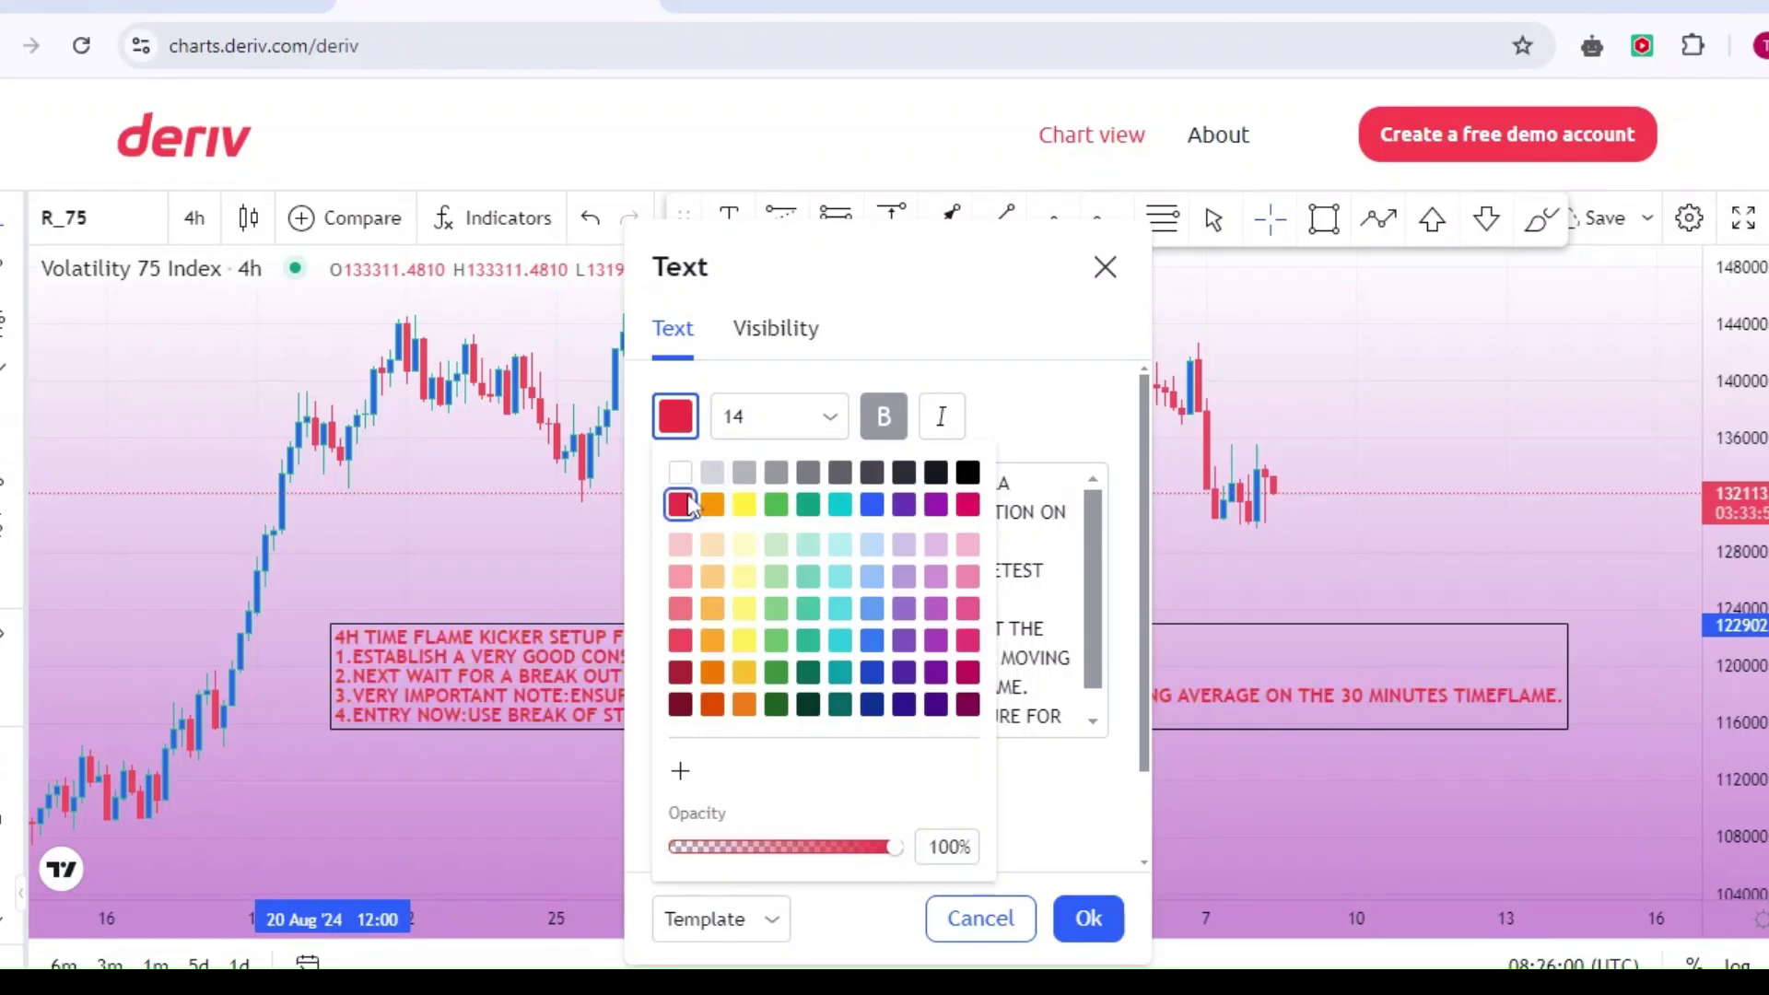
pyautogui.click(798, 429)
pyautogui.click(750, 652)
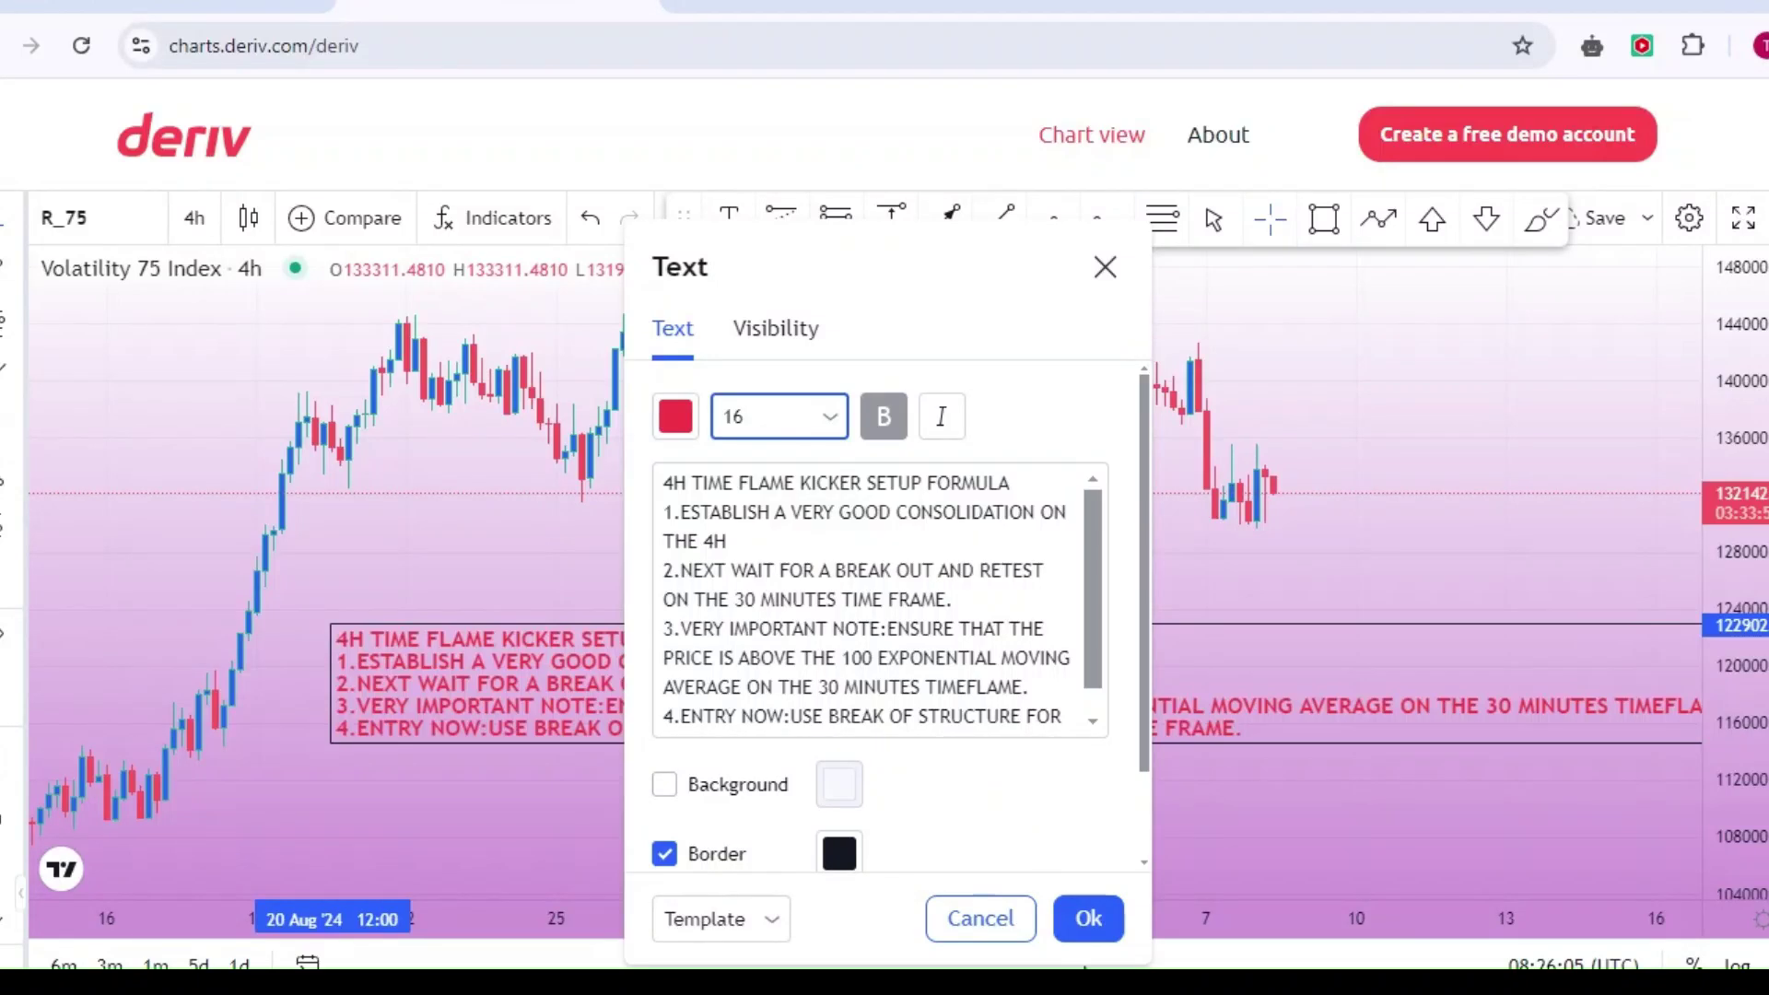
pyautogui.click(1080, 915)
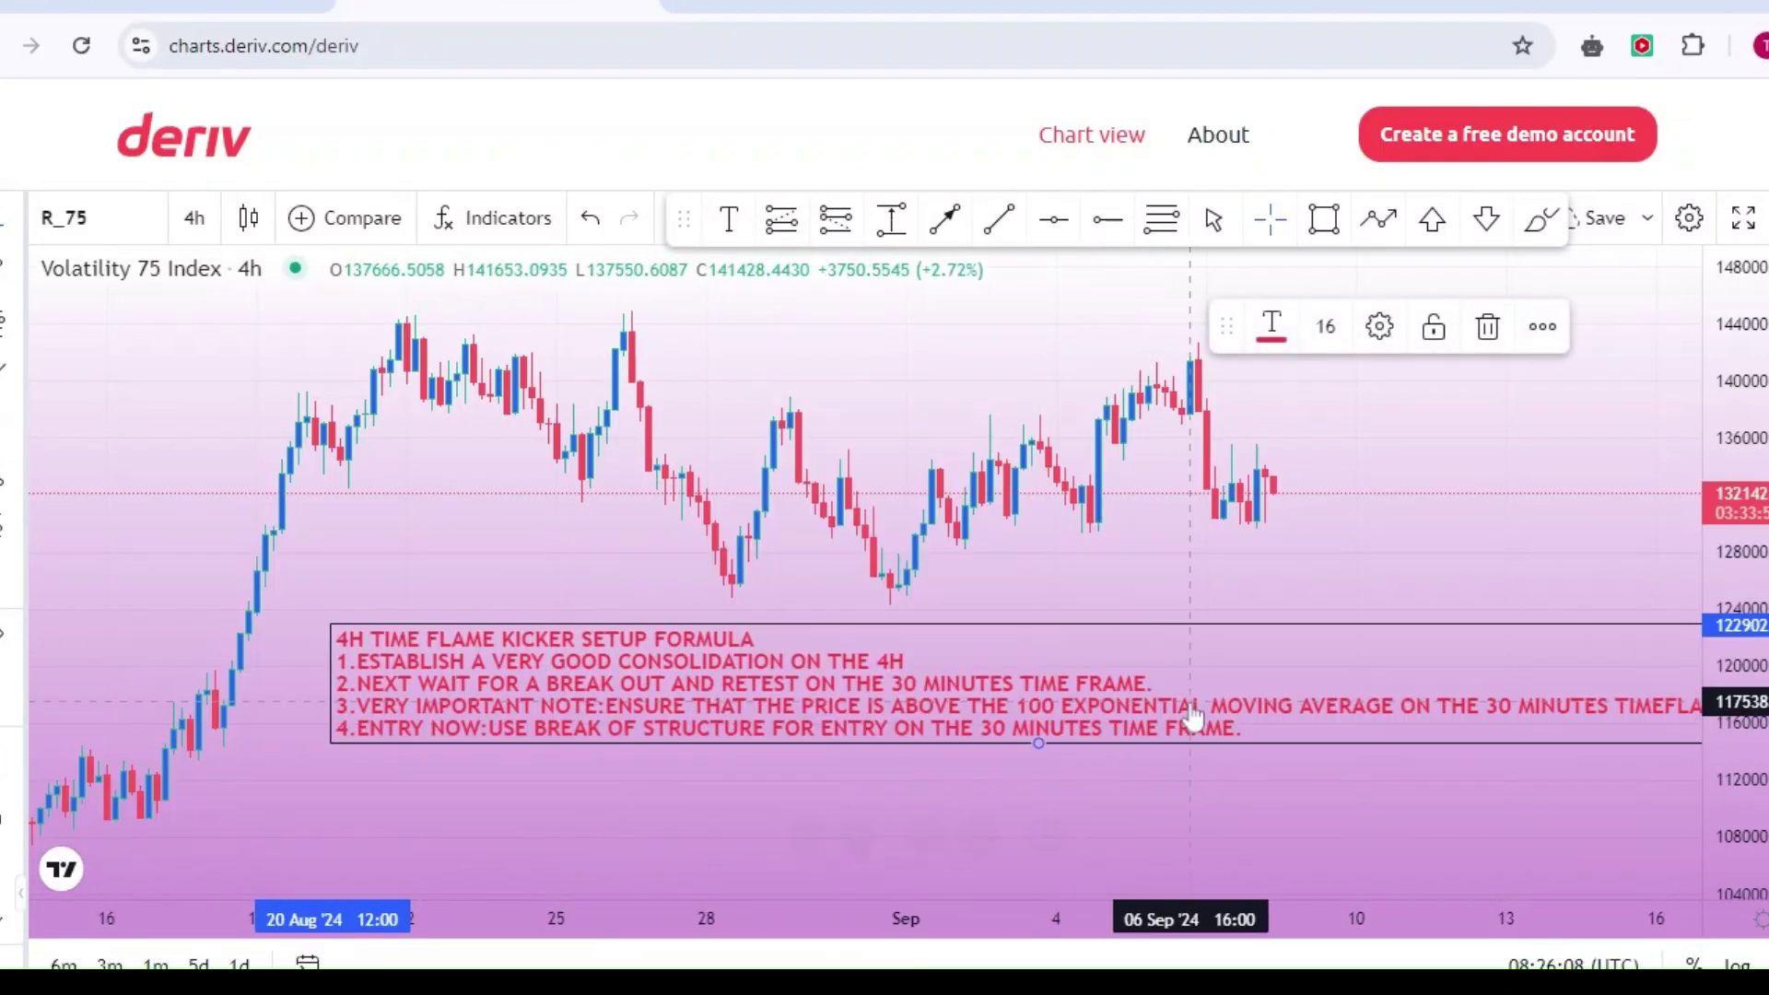
pyautogui.moveTo(1192, 715); pyautogui.dragTo(1119, 719)
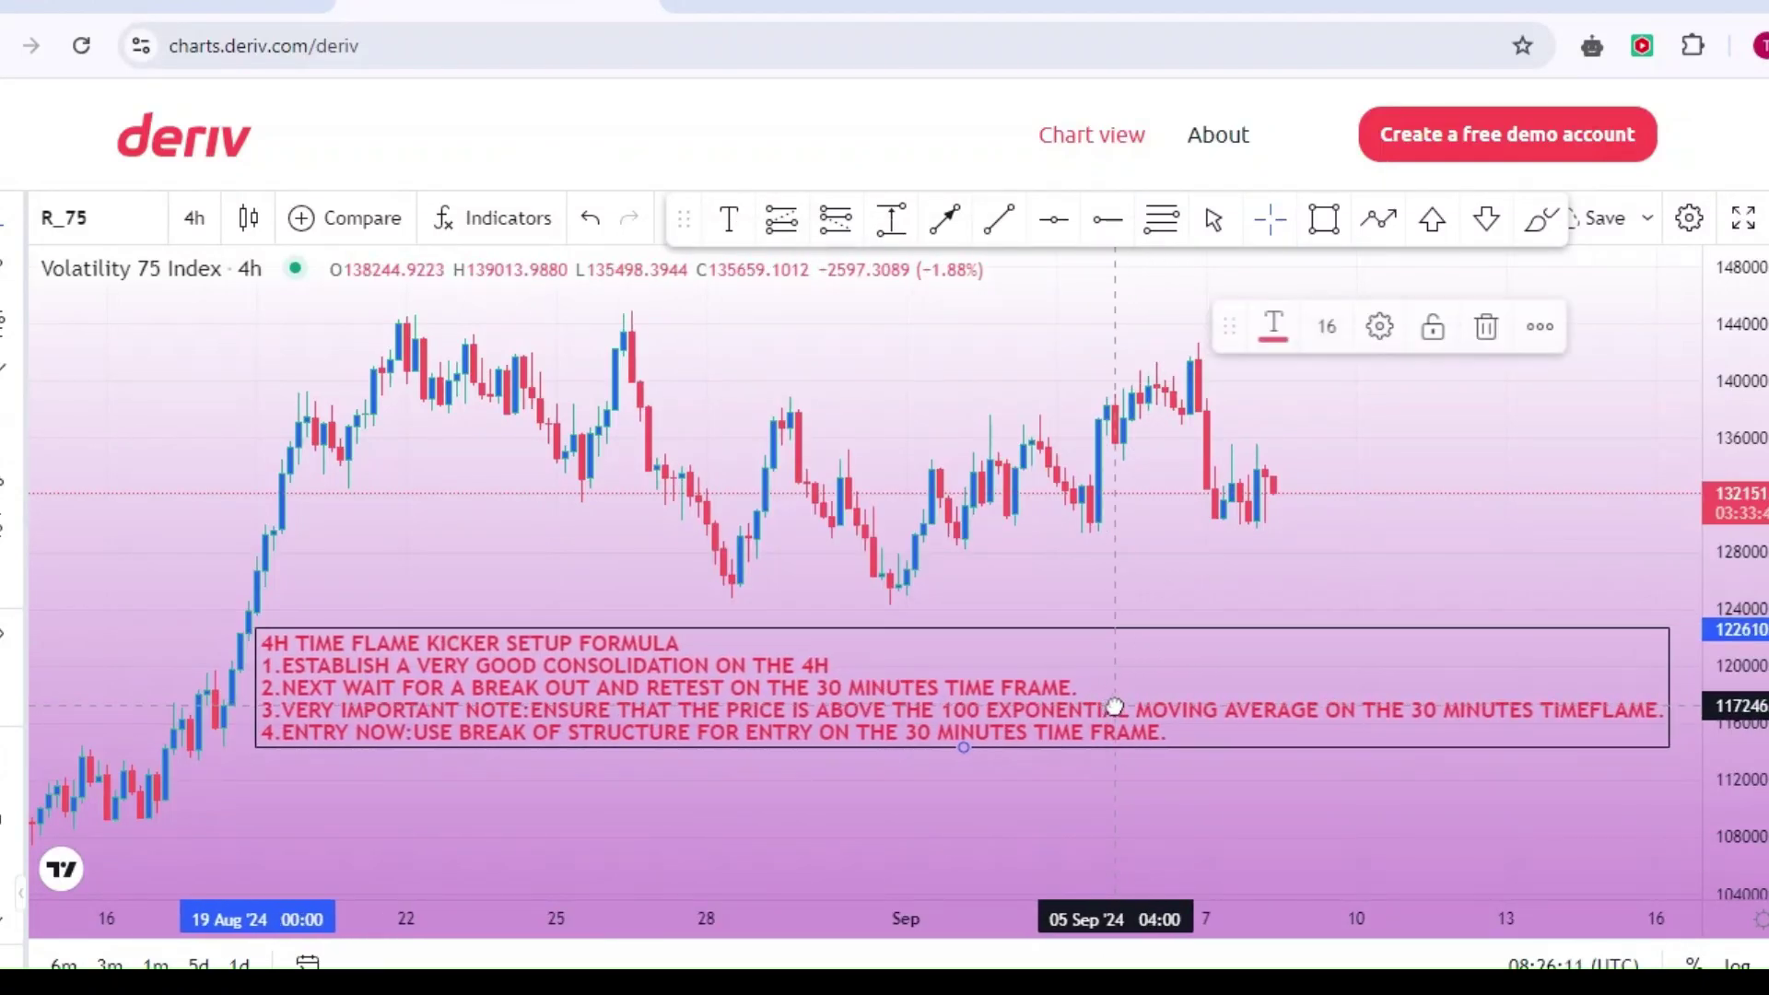
# Draw a rectangle around the sideways range of candles above the formula note.
pyautogui.click(1260, 531)
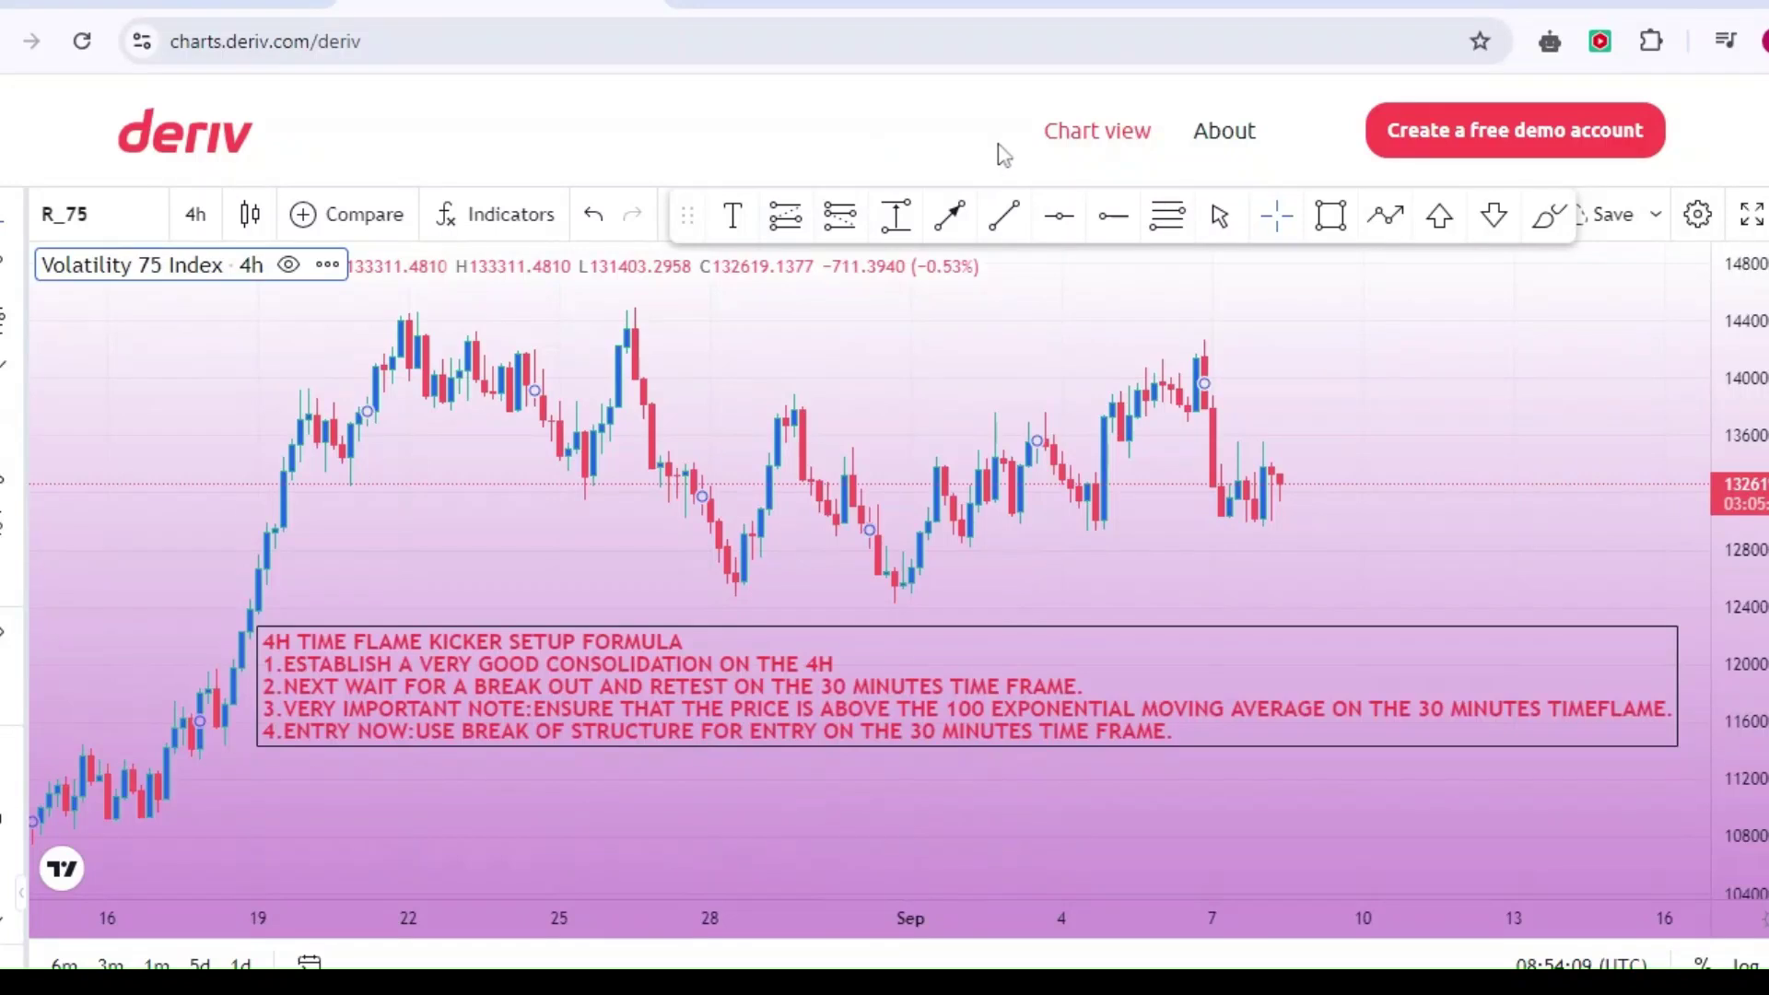
pyautogui.click(1335, 214)
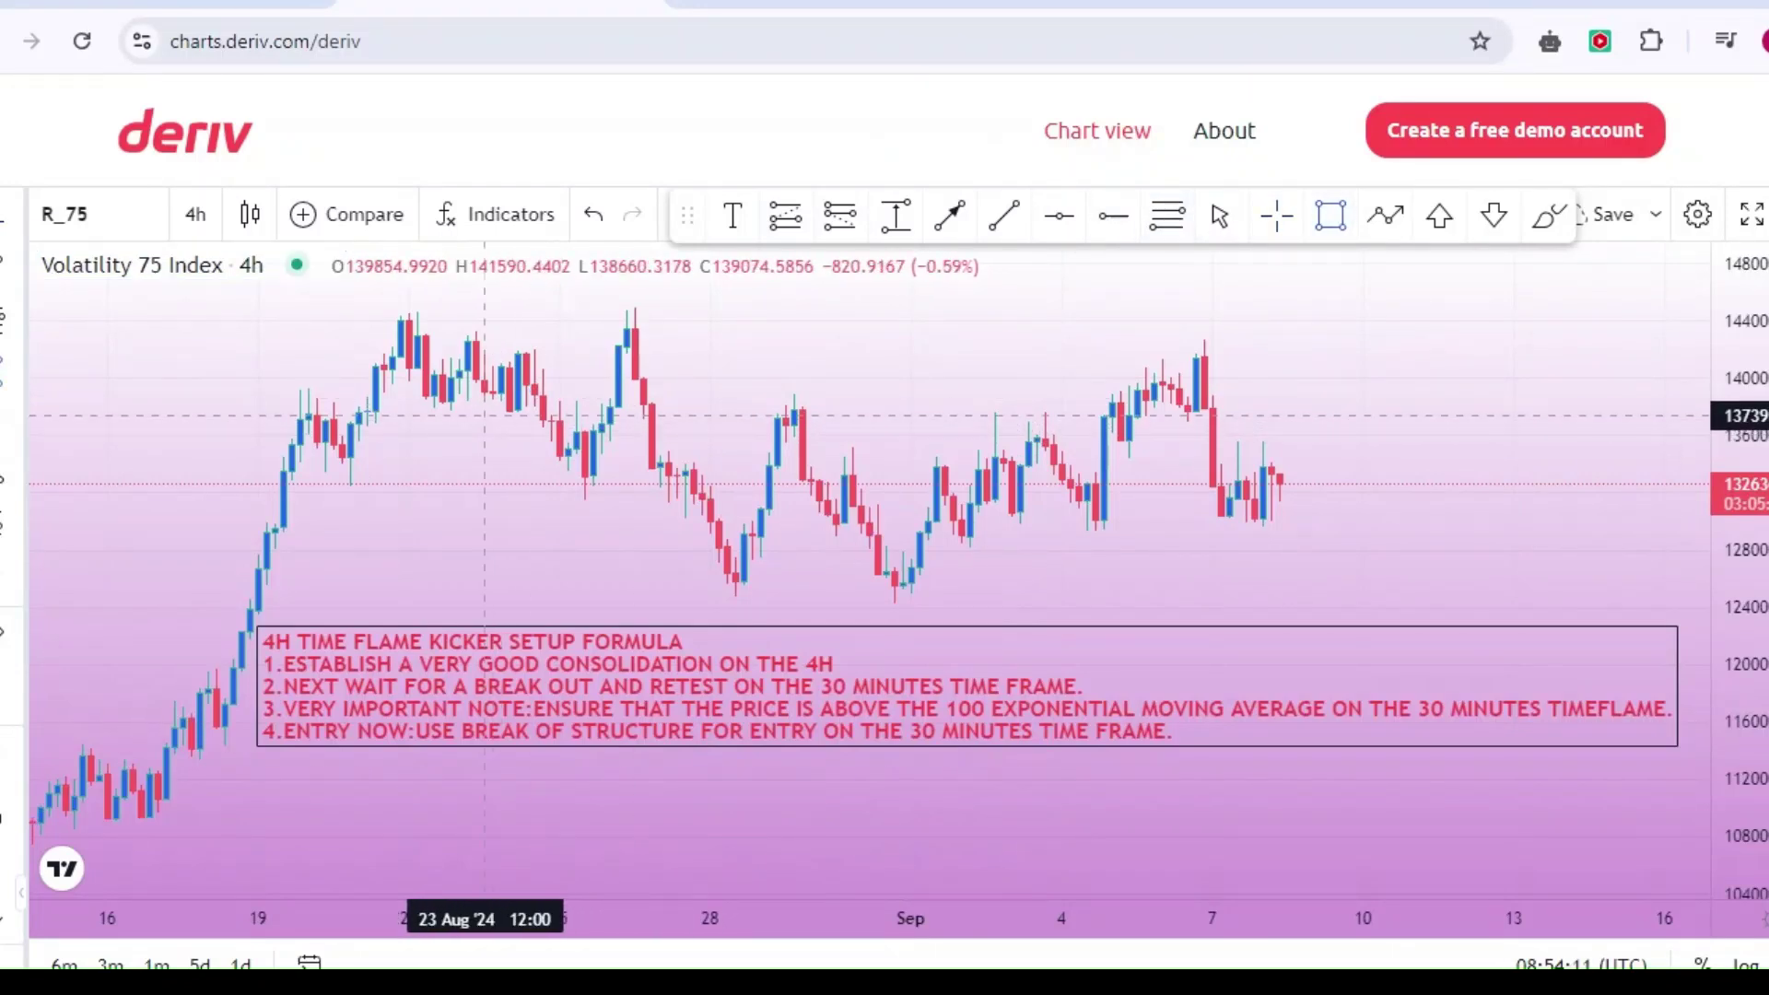
pyautogui.moveTo(399, 318)
pyautogui.mouseDown()
pyautogui.moveTo(568, 382)
pyautogui.moveTo(1346, 498)
pyautogui.moveTo(1370, 506)
pyautogui.moveTo(1395, 594)
pyautogui.mouseUp()
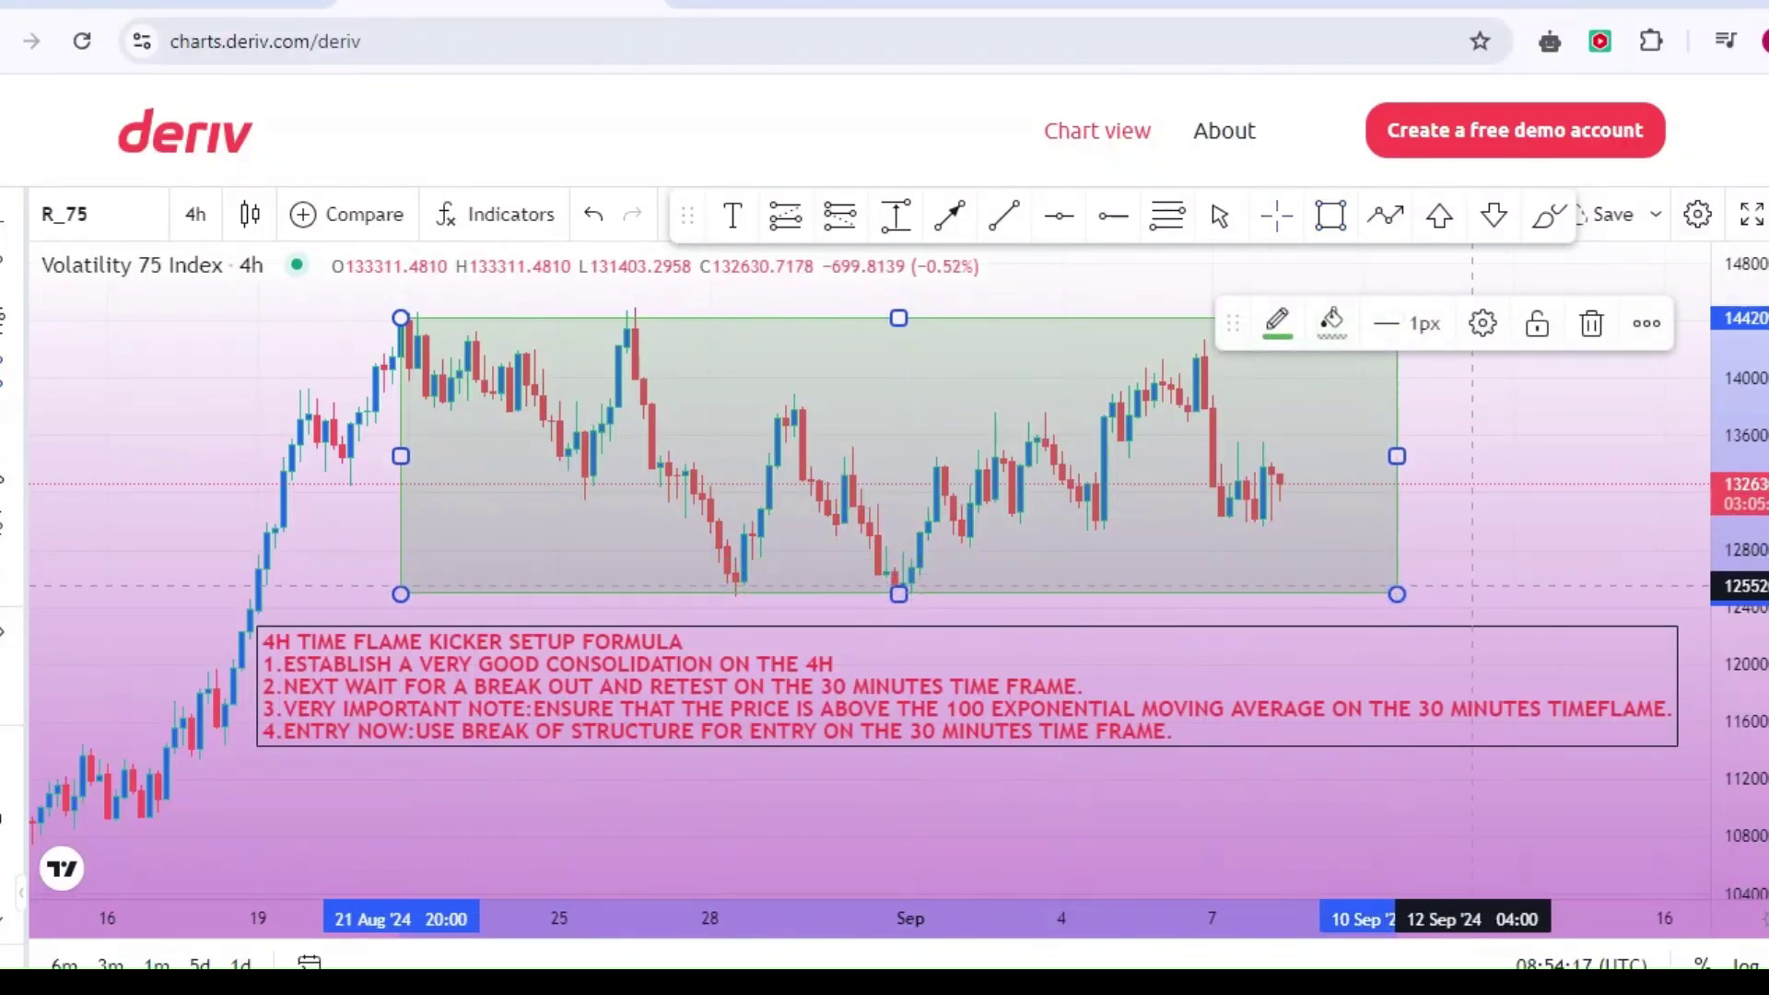
pyautogui.click(1533, 590)
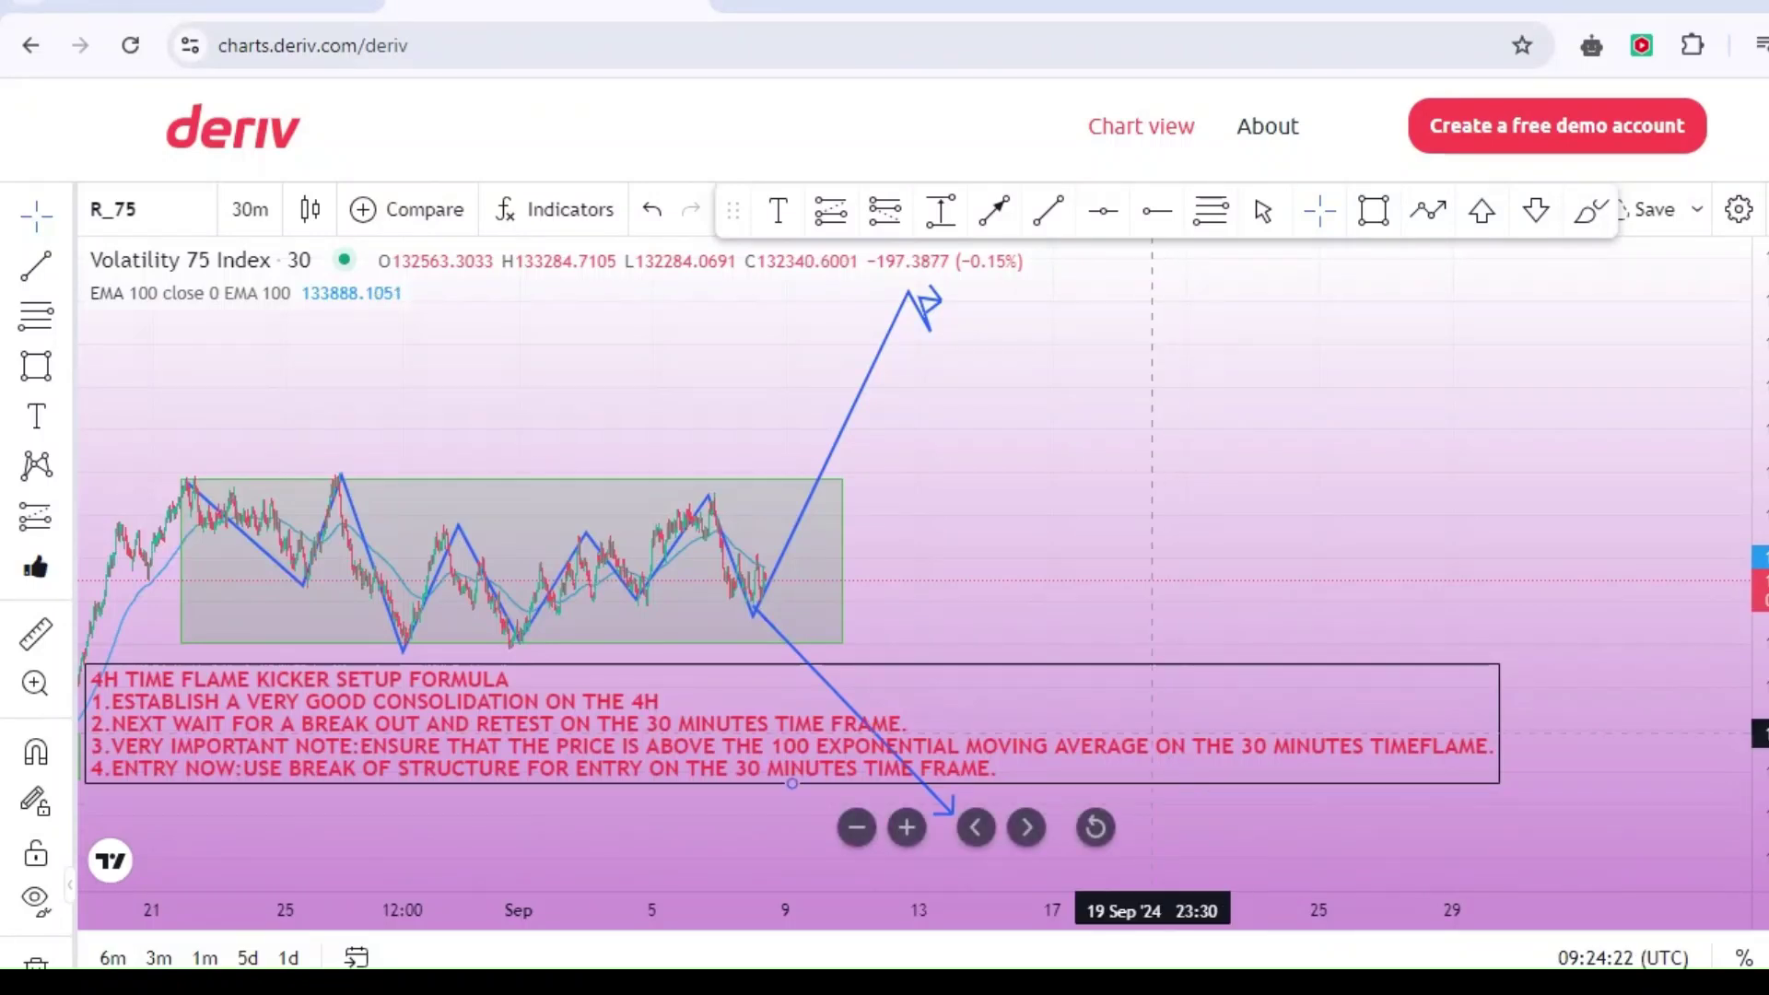
# Pan the 30m chart right so the box, zigzag and breakout arrows sit centred.
pyautogui.moveTo(1069, 435); pyautogui.dragTo(1184, 413)
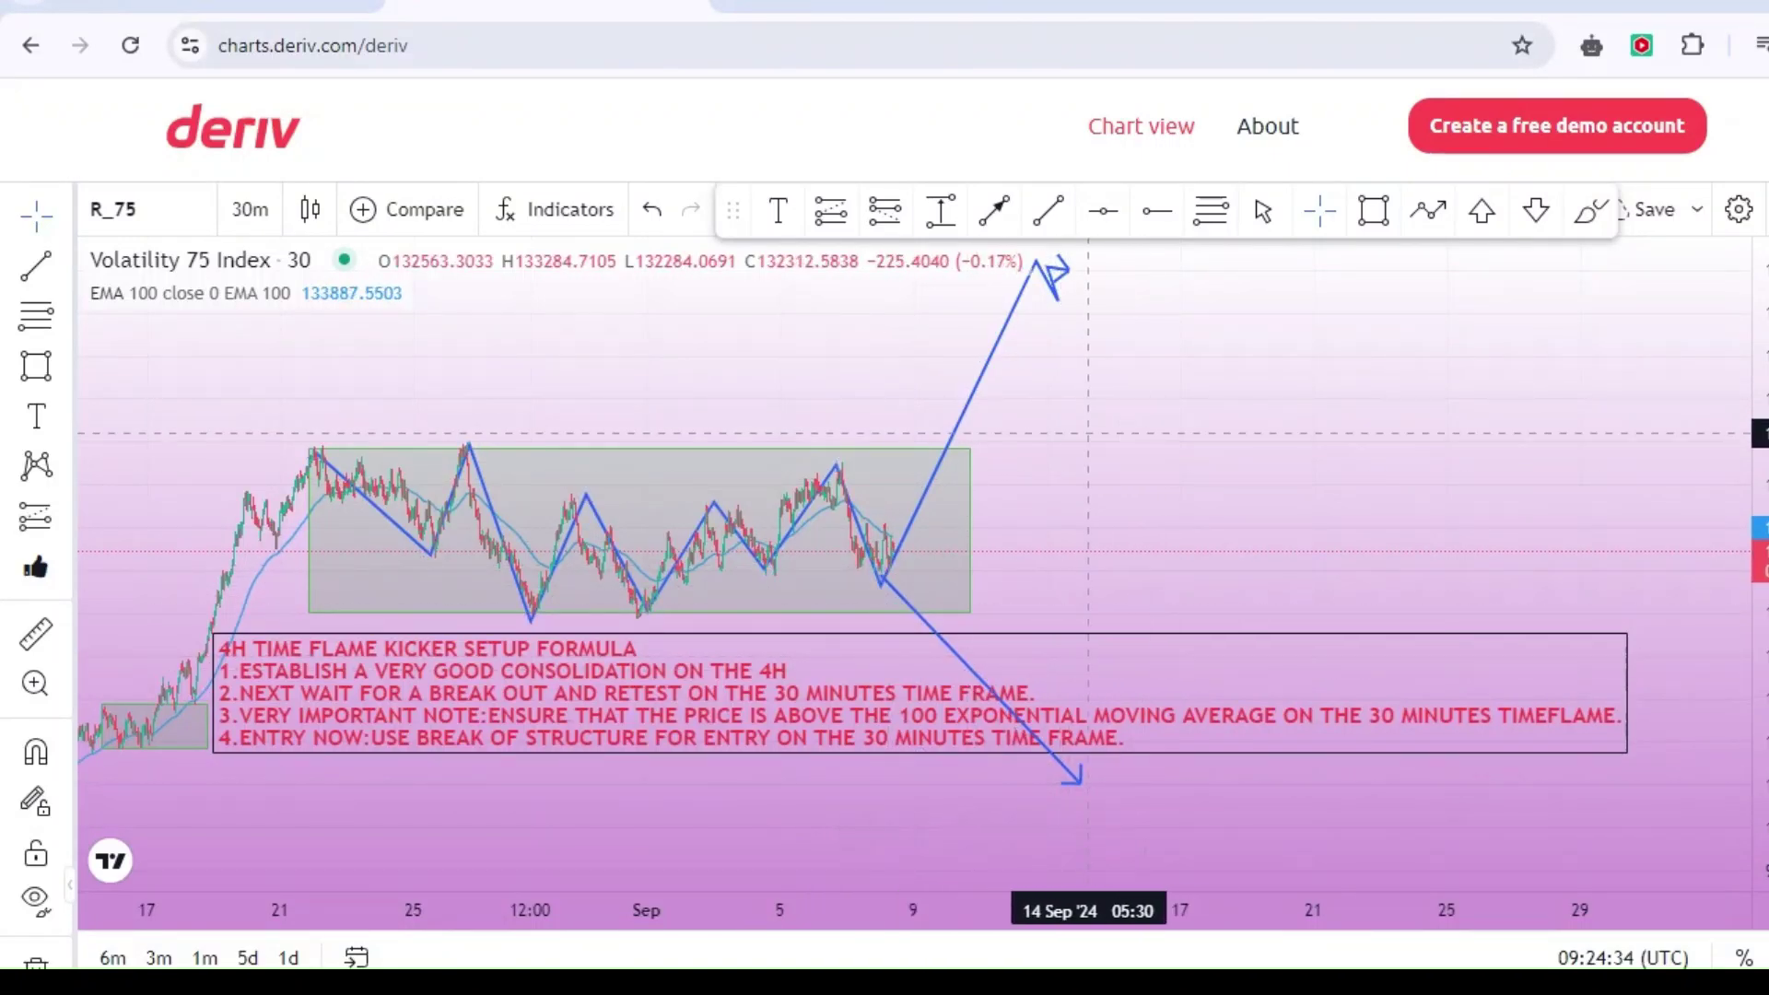
pyautogui.moveTo(1088, 432); pyautogui.dragTo(1362, 418)
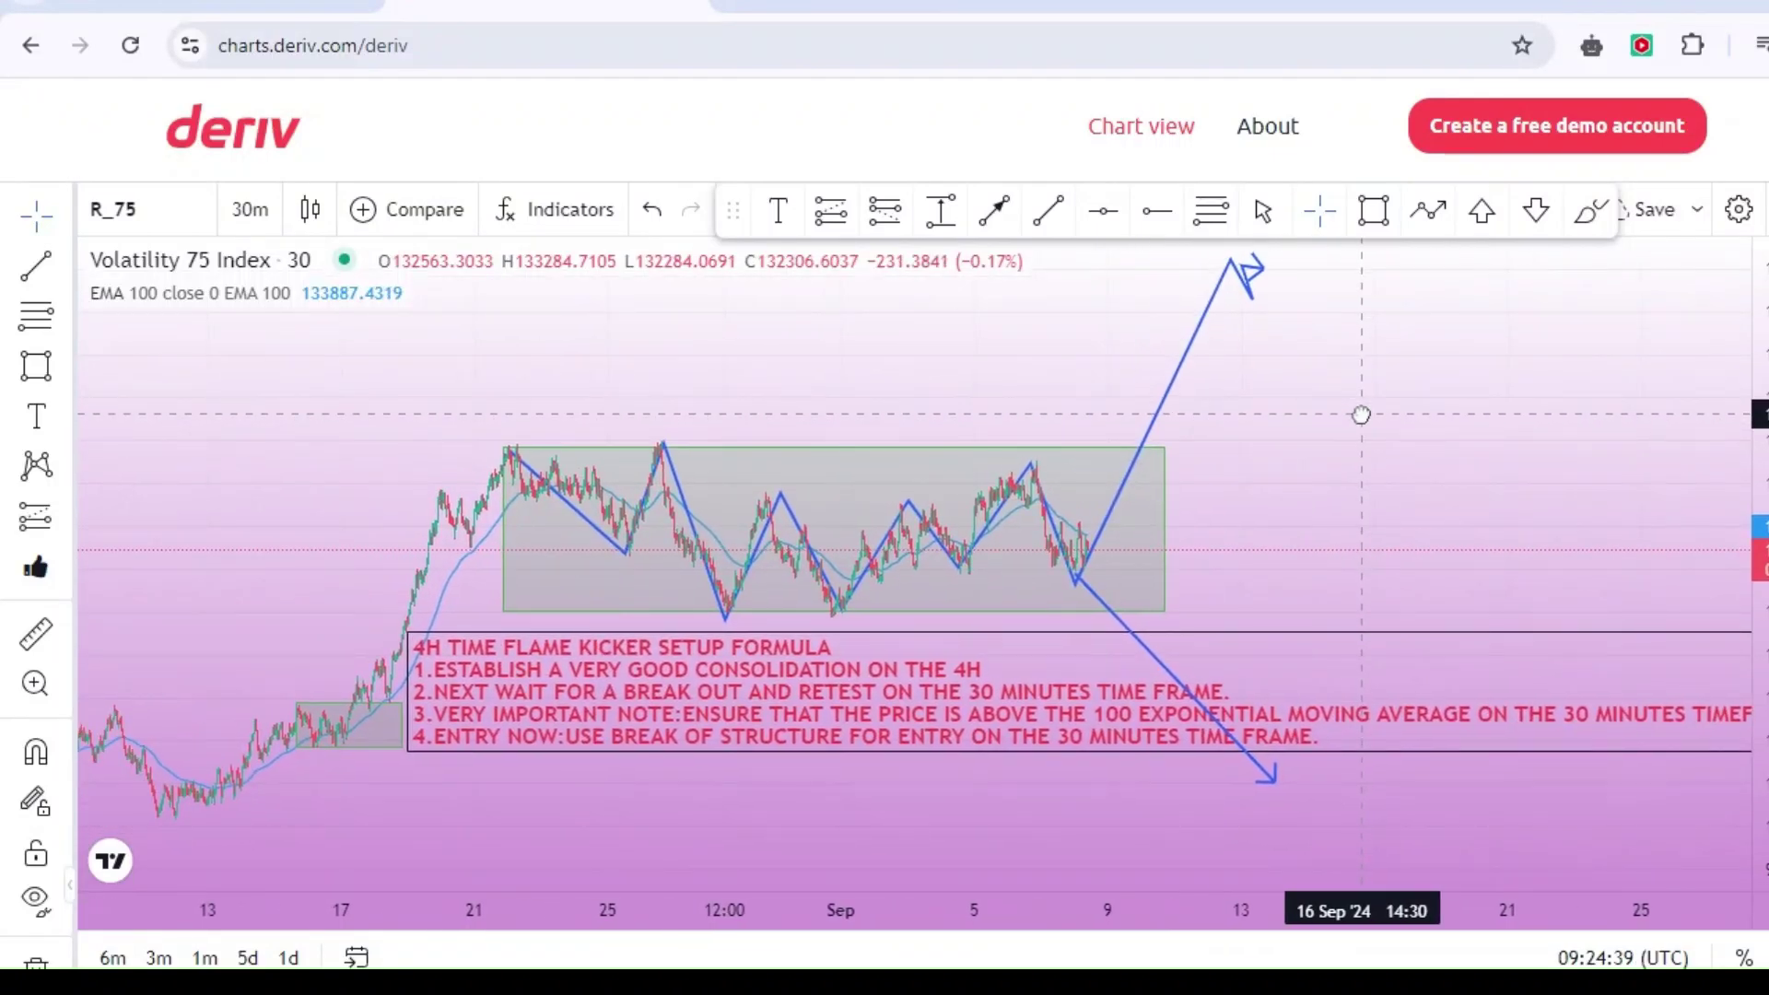
# Delete the consolidation rectangle, blue zigzag path and downward arrow line from the chart.
pyautogui.click(919, 450)
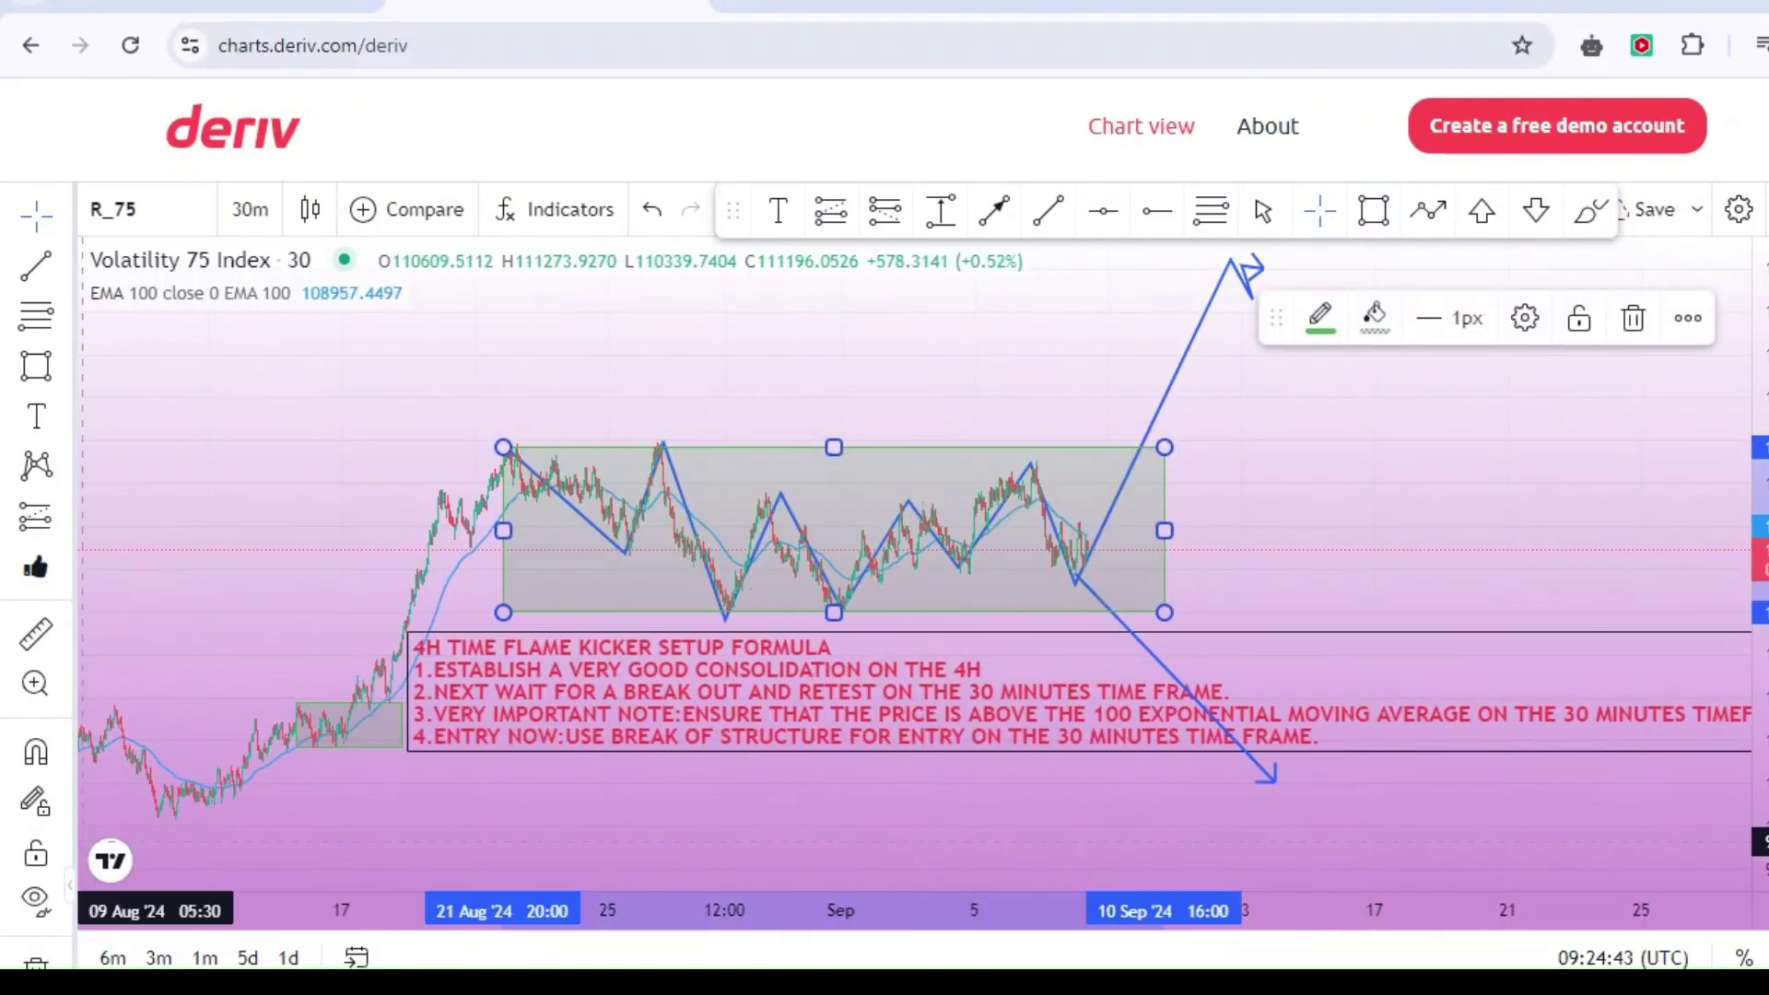
pyautogui.click(1632, 320)
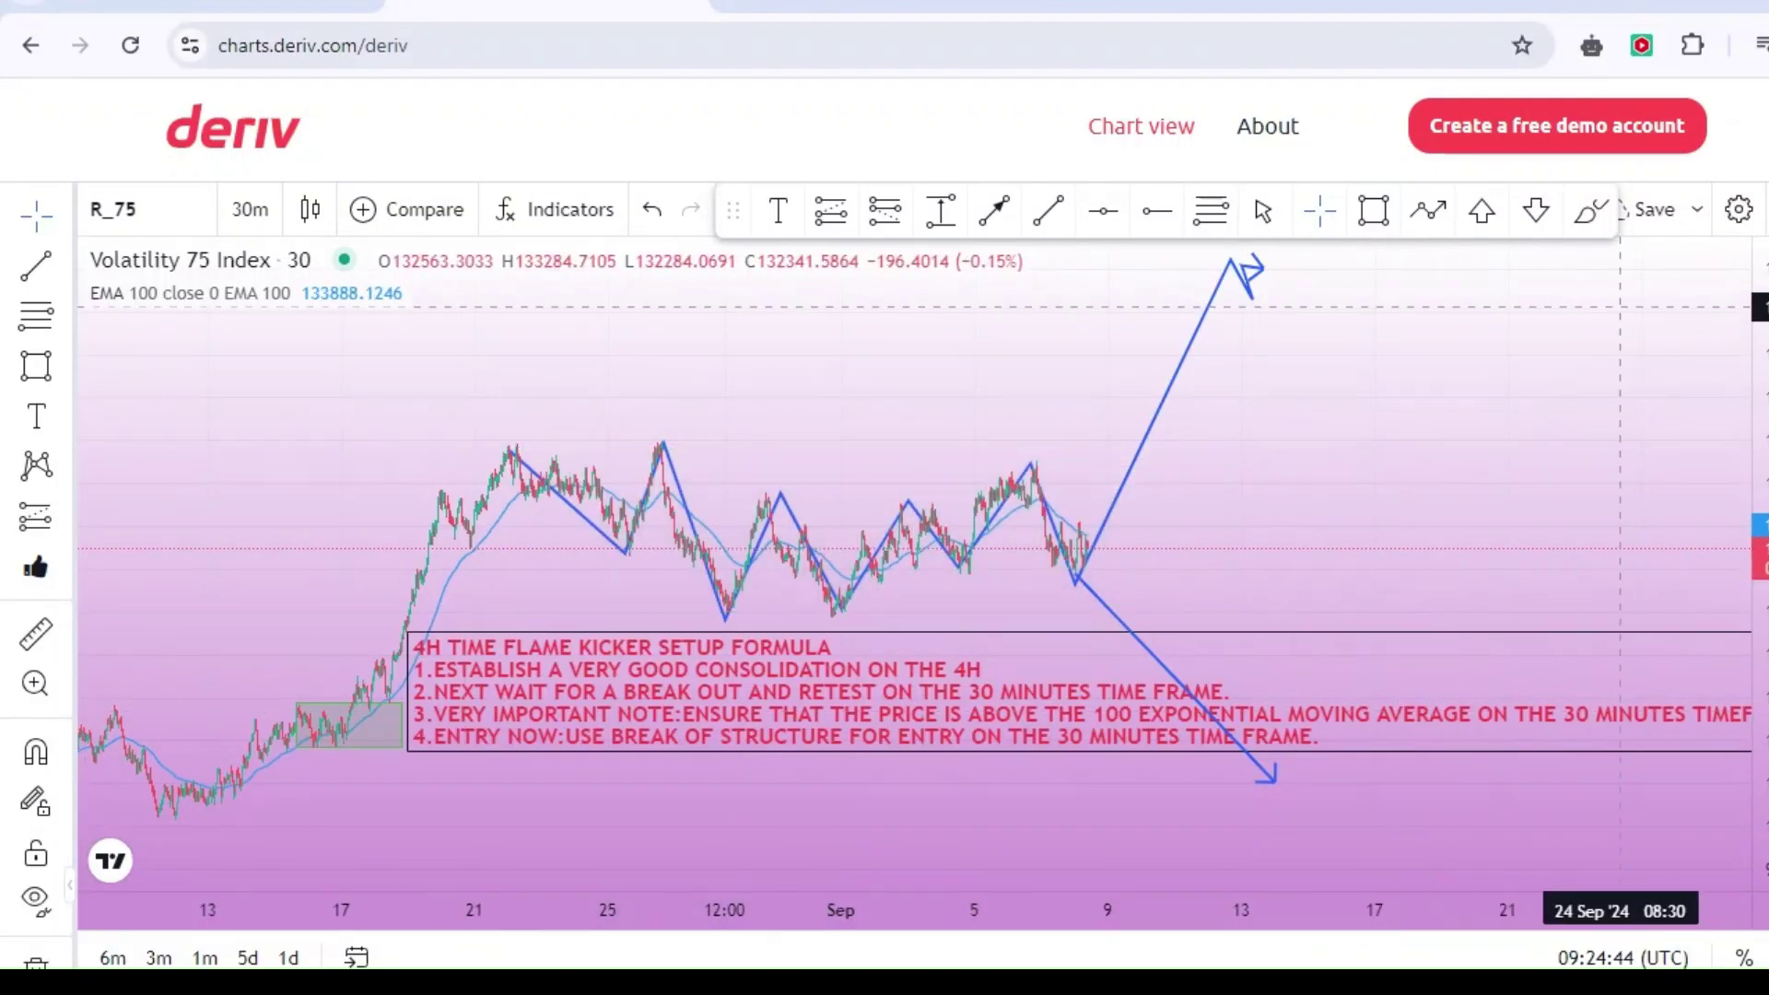
pyautogui.click(1242, 269)
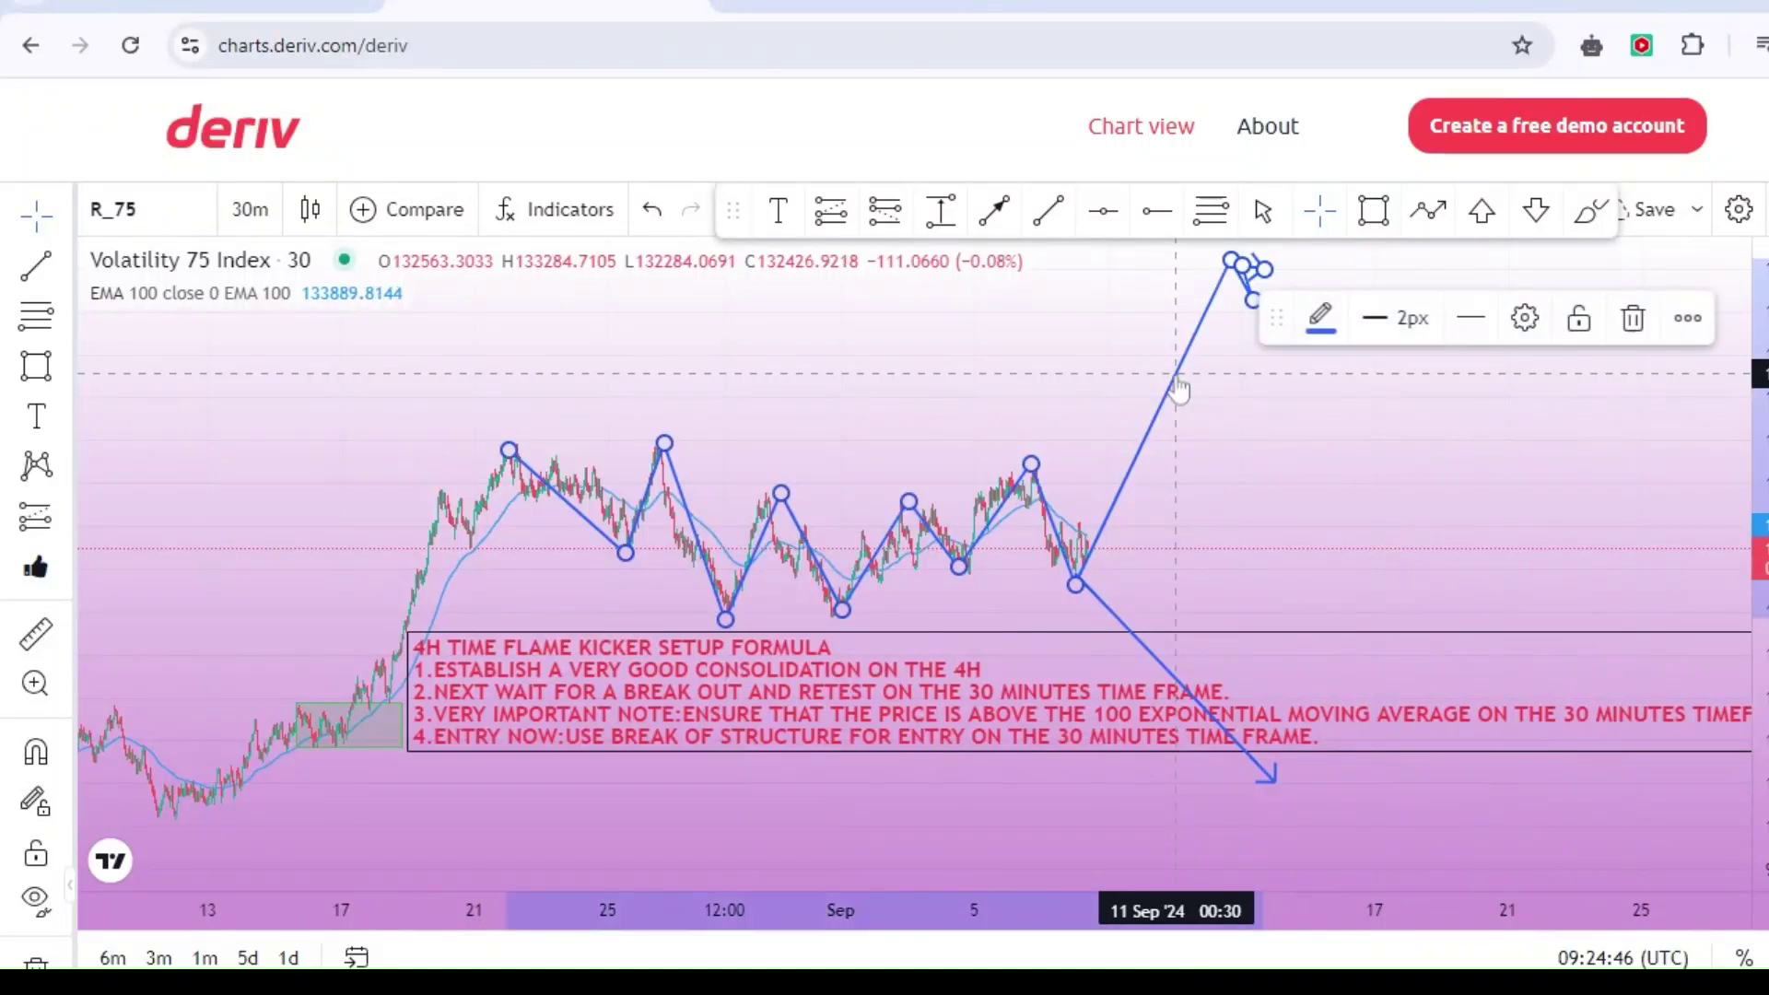
pyautogui.click(1633, 320)
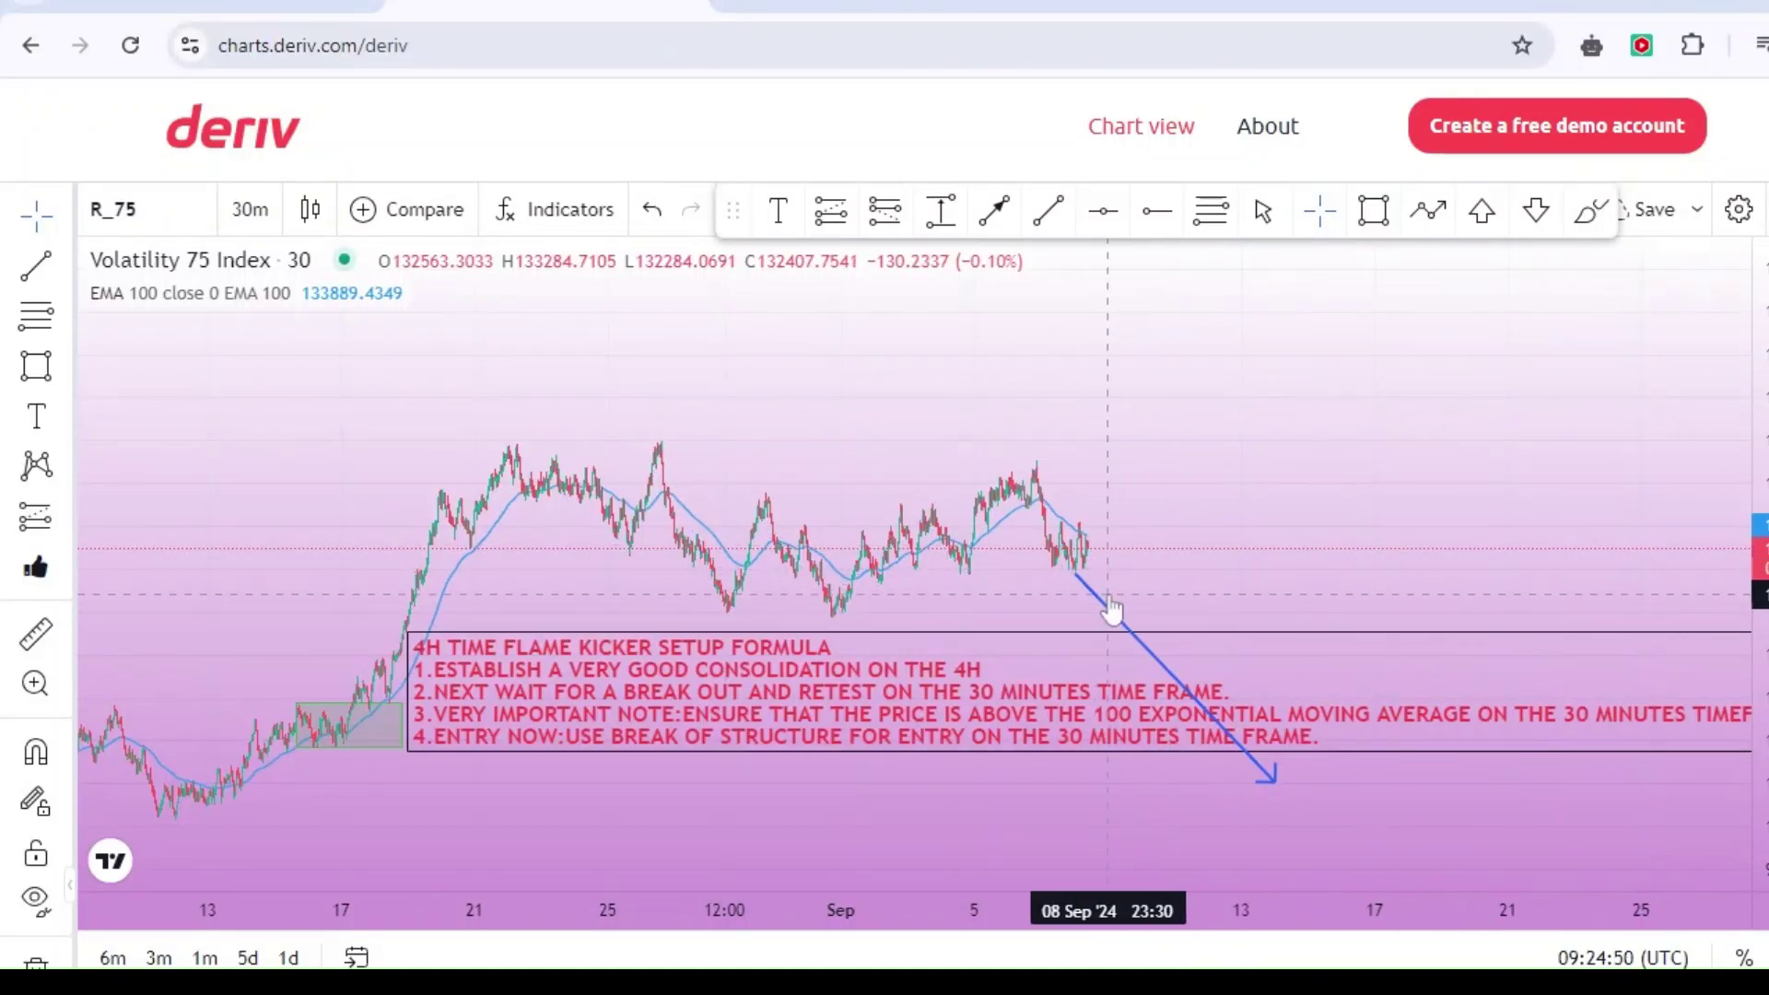
pyautogui.click(1105, 615)
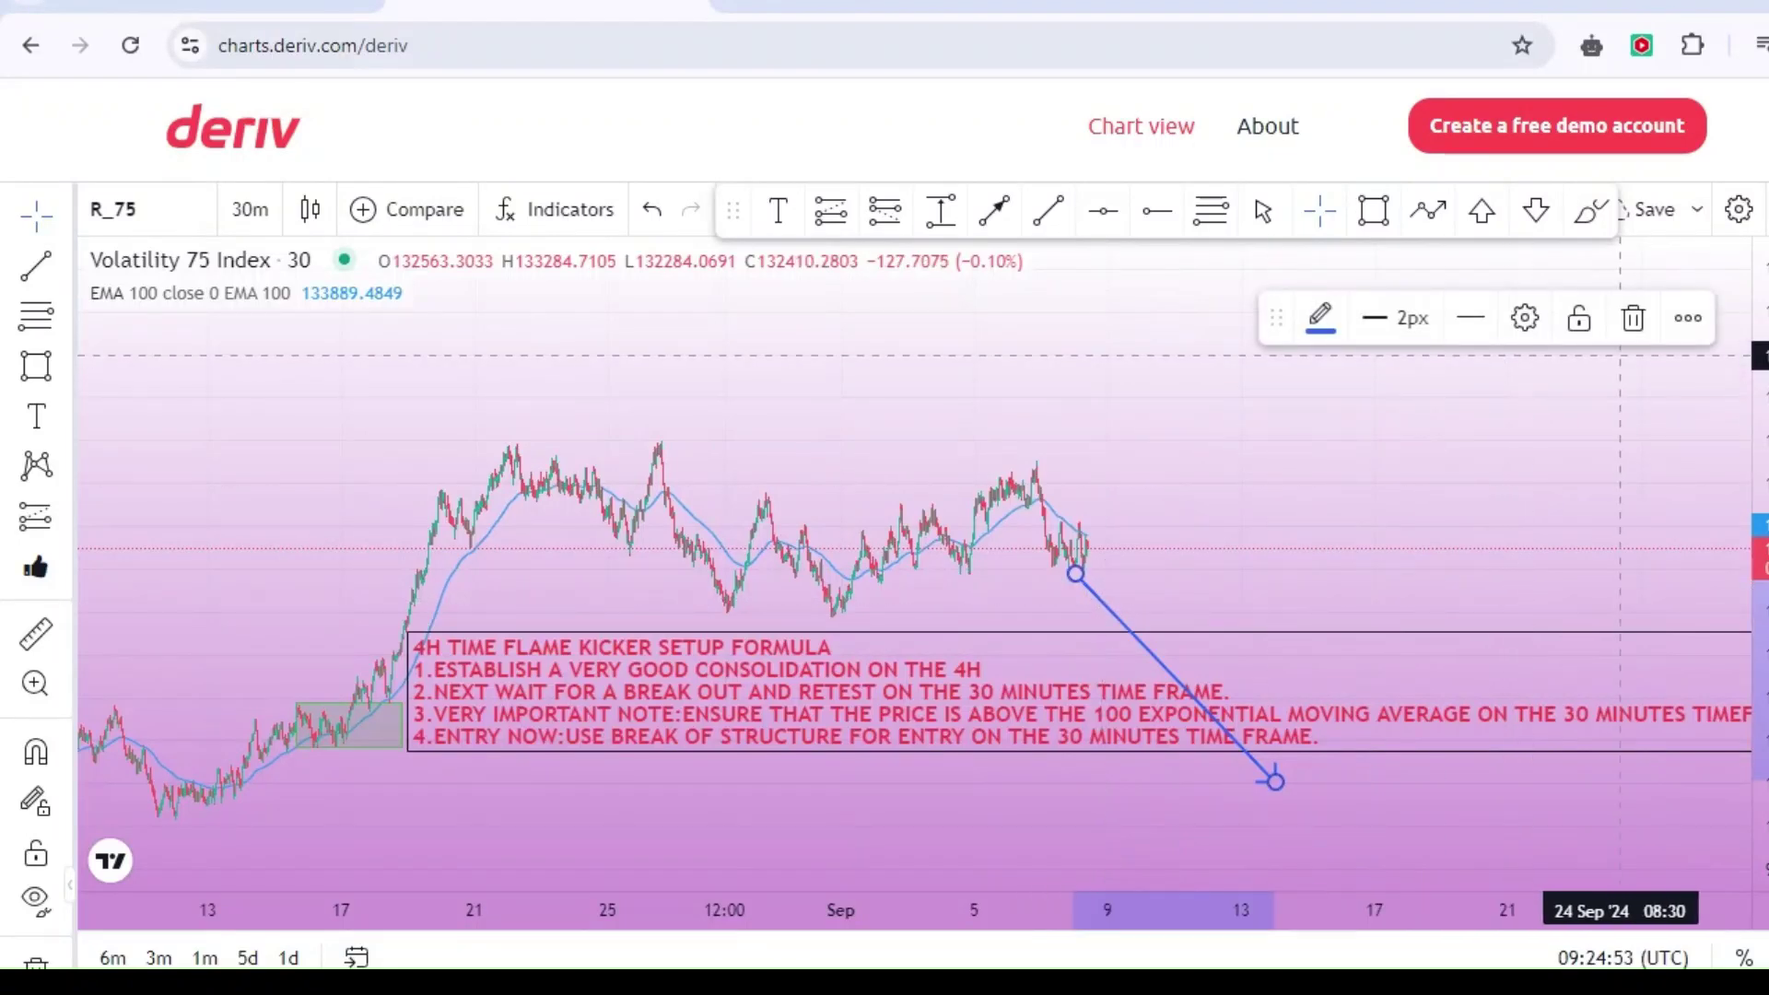
pyautogui.click(1633, 319)
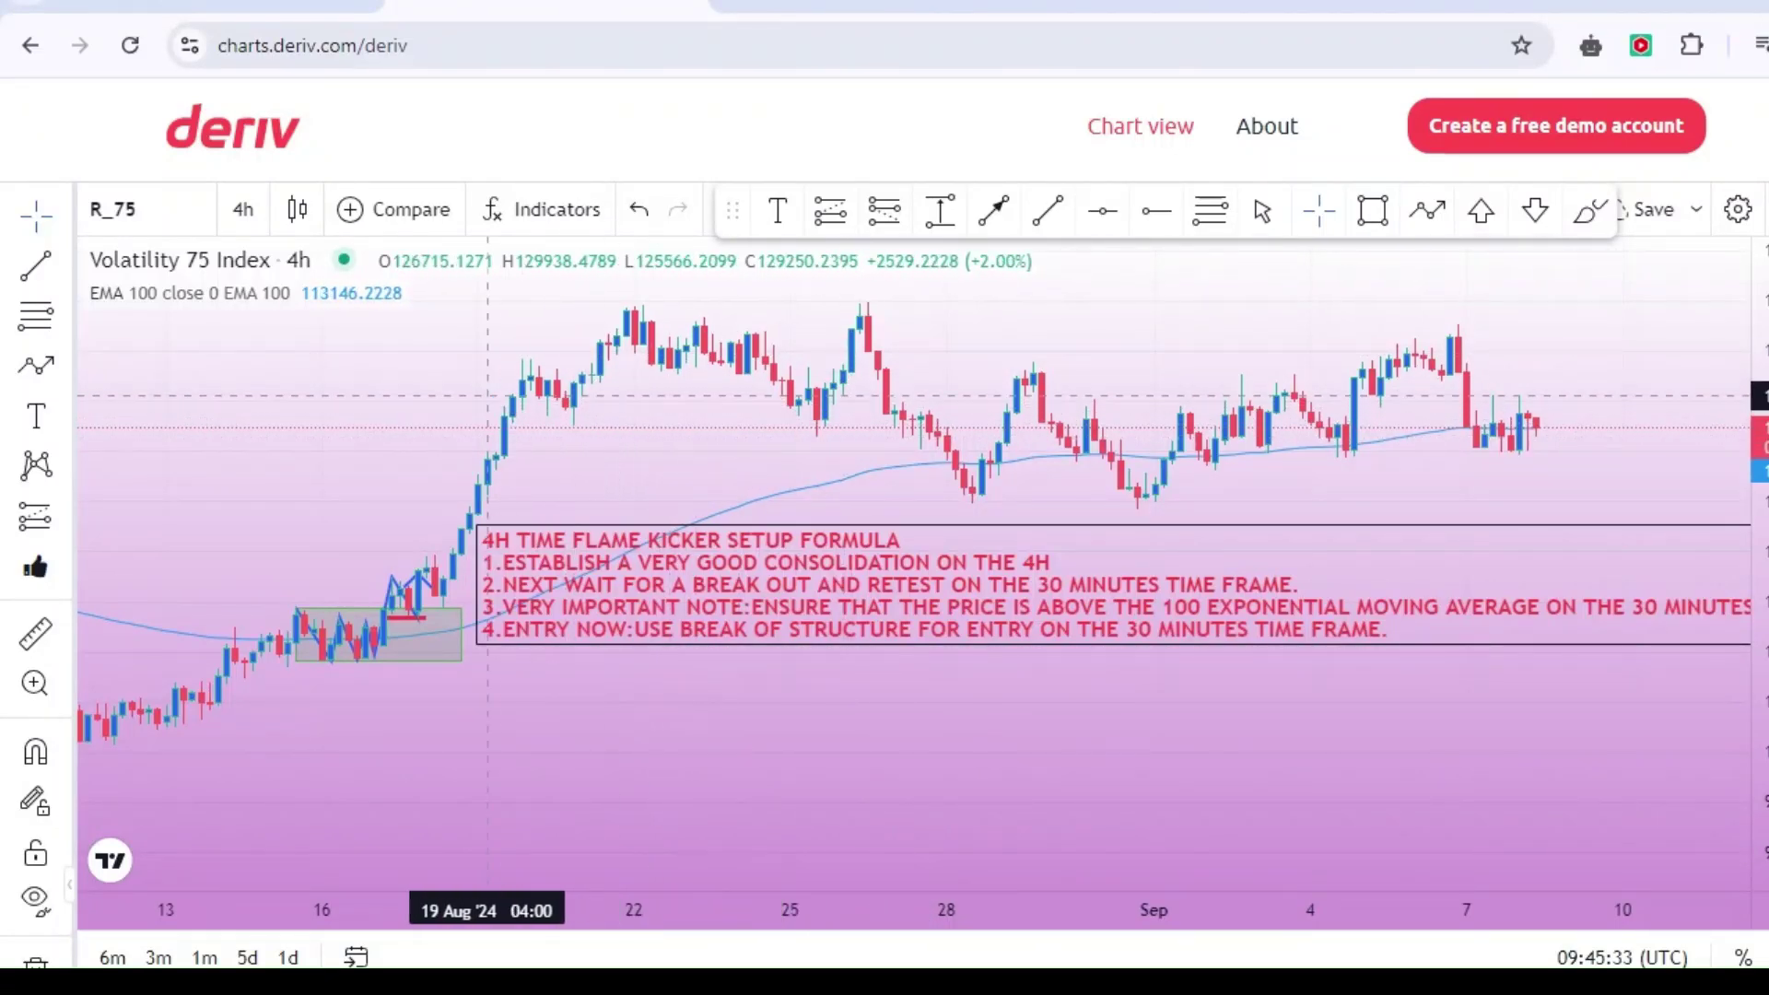
# Pan the 4h chart back to 15–18 Aug and zoom in on the consolidation box.
pyautogui.moveTo(402, 419); pyautogui.dragTo(316, 426)
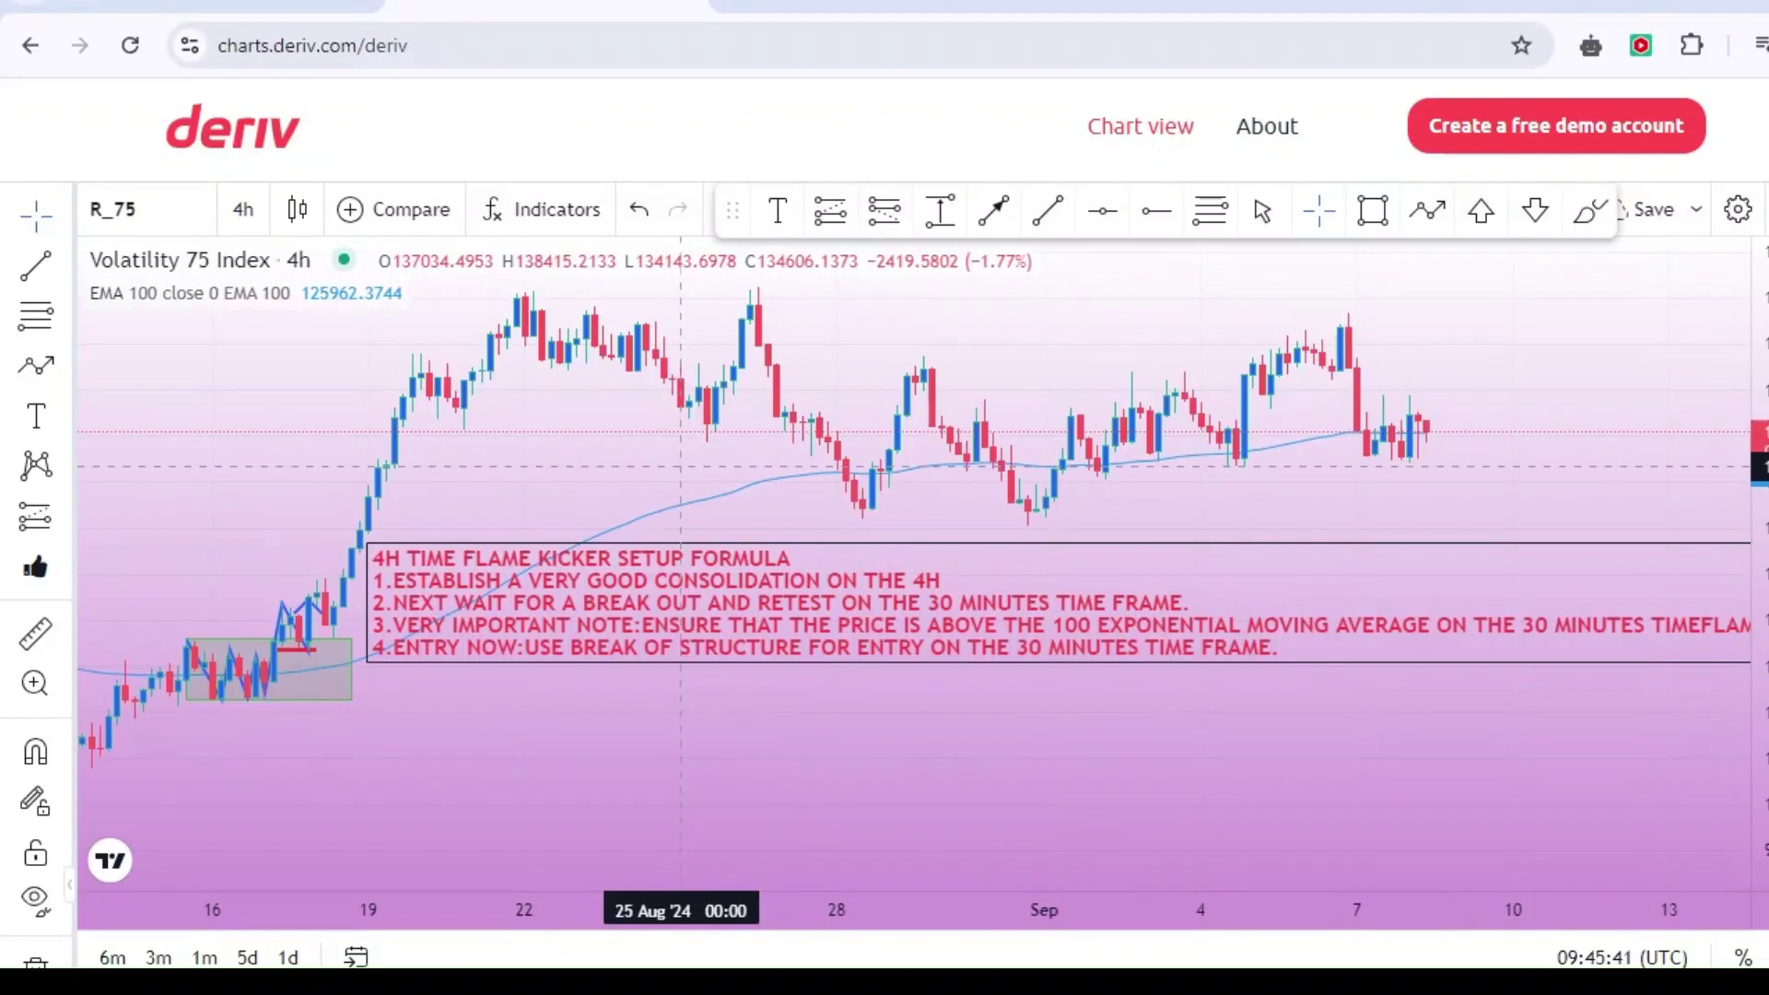
pyautogui.moveTo(717, 497); pyautogui.dragTo(787, 471)
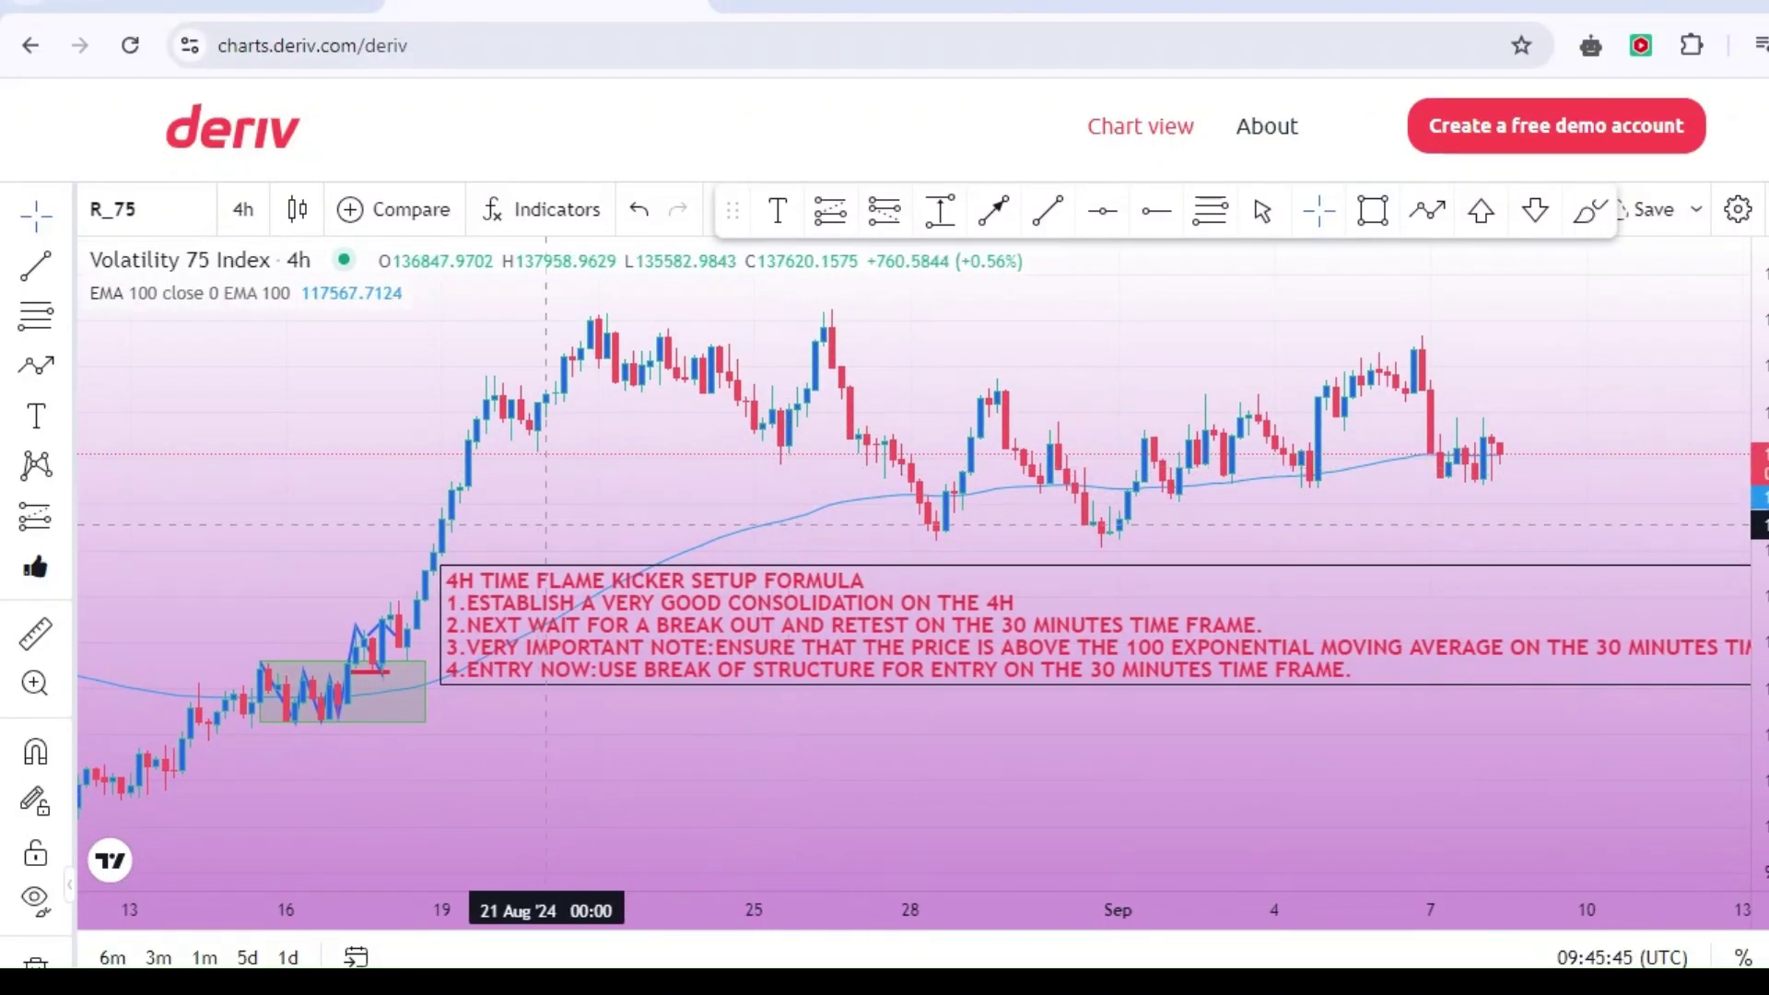
pyautogui.moveTo(546, 525); pyautogui.dragTo(1097, 266)
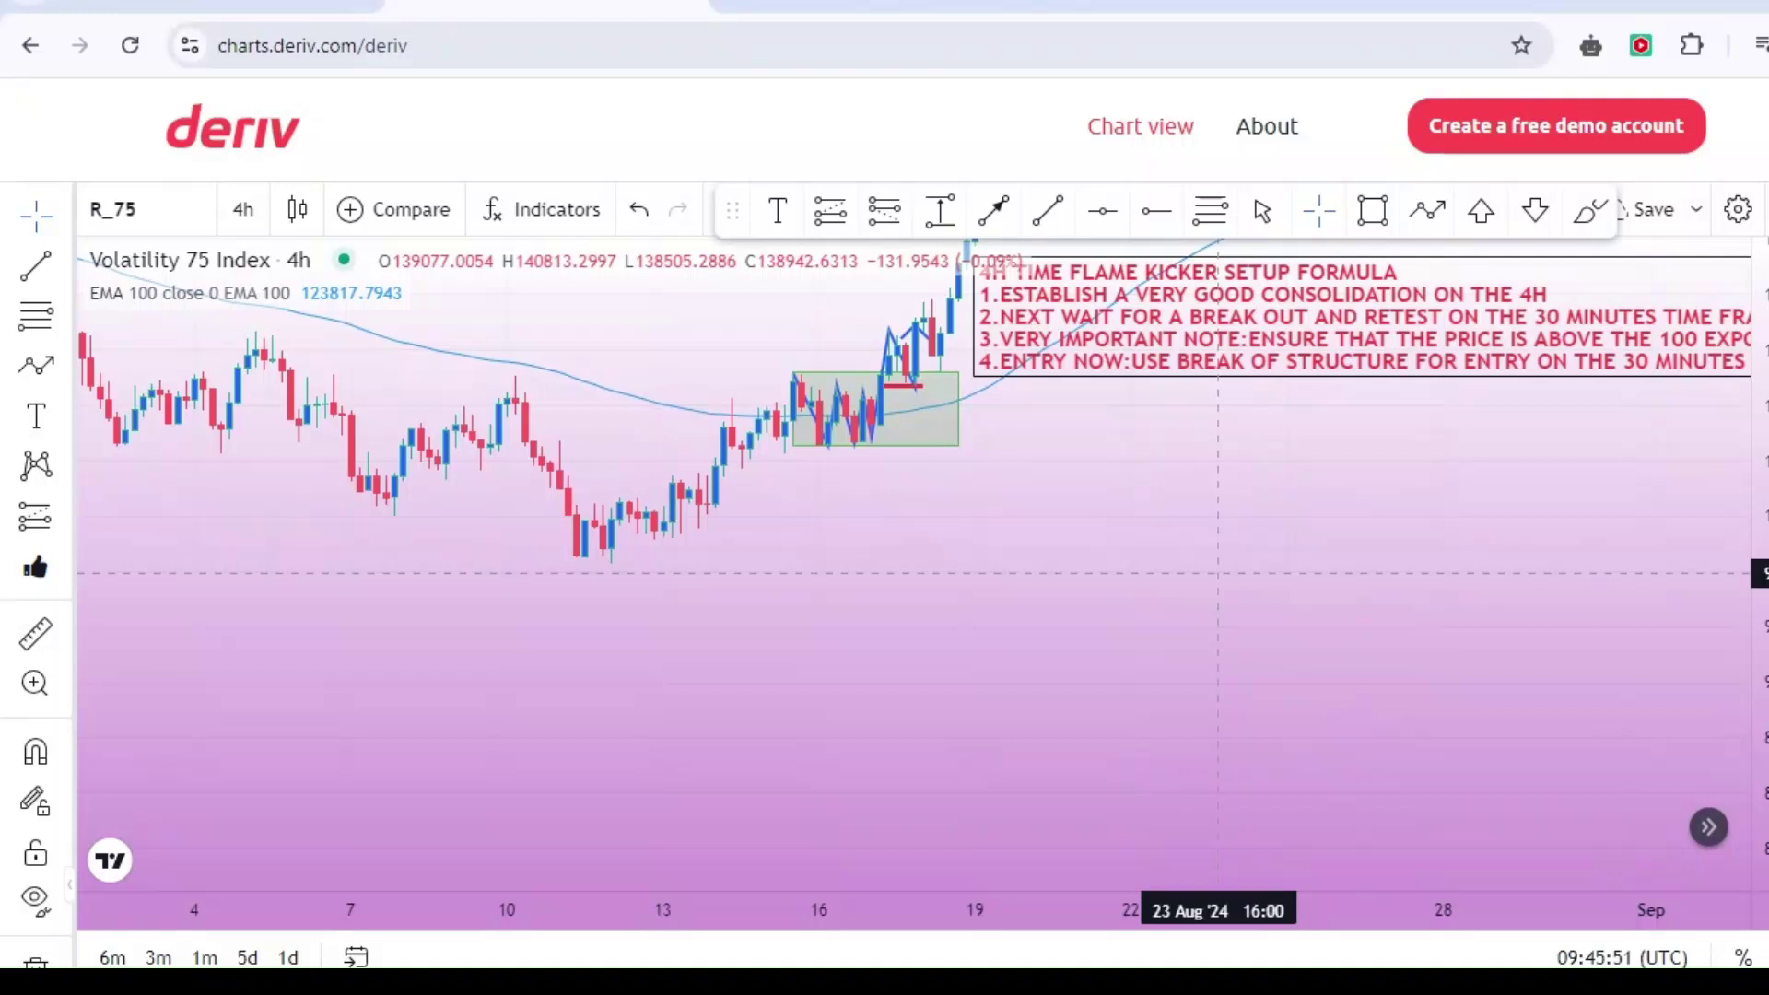
pyautogui.scroll(5, 1036, 582)
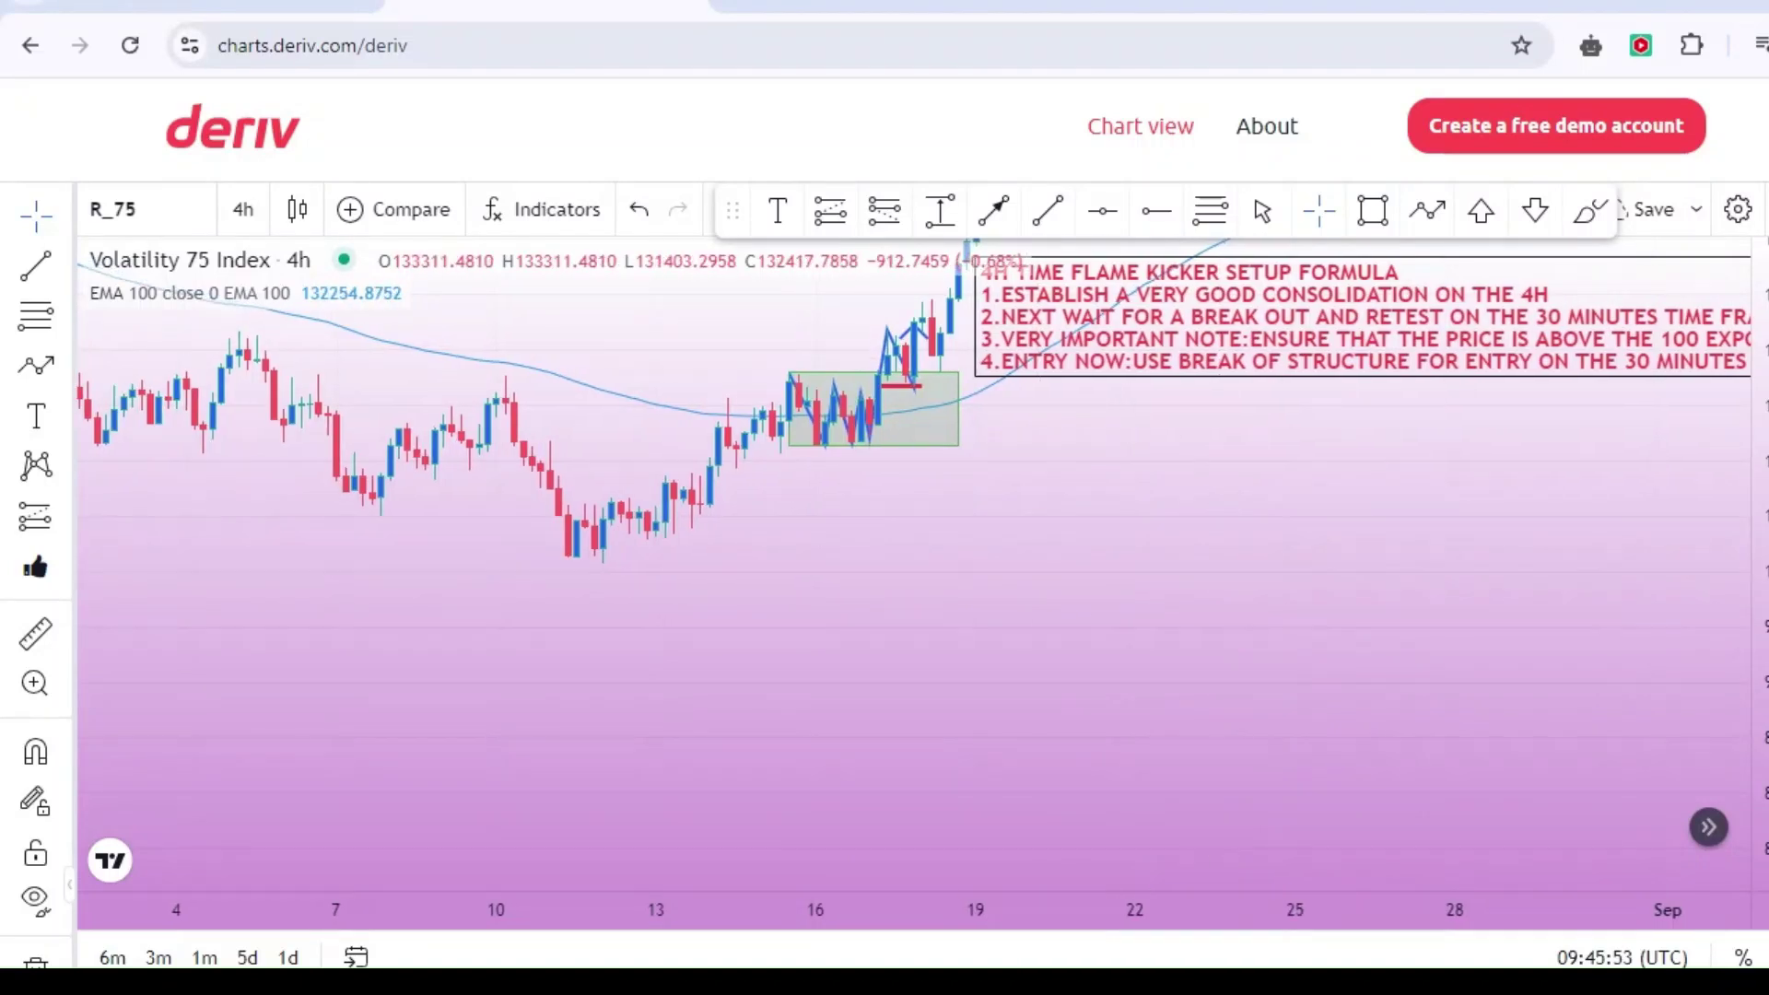
pyautogui.scroll(3, 1037, 582)
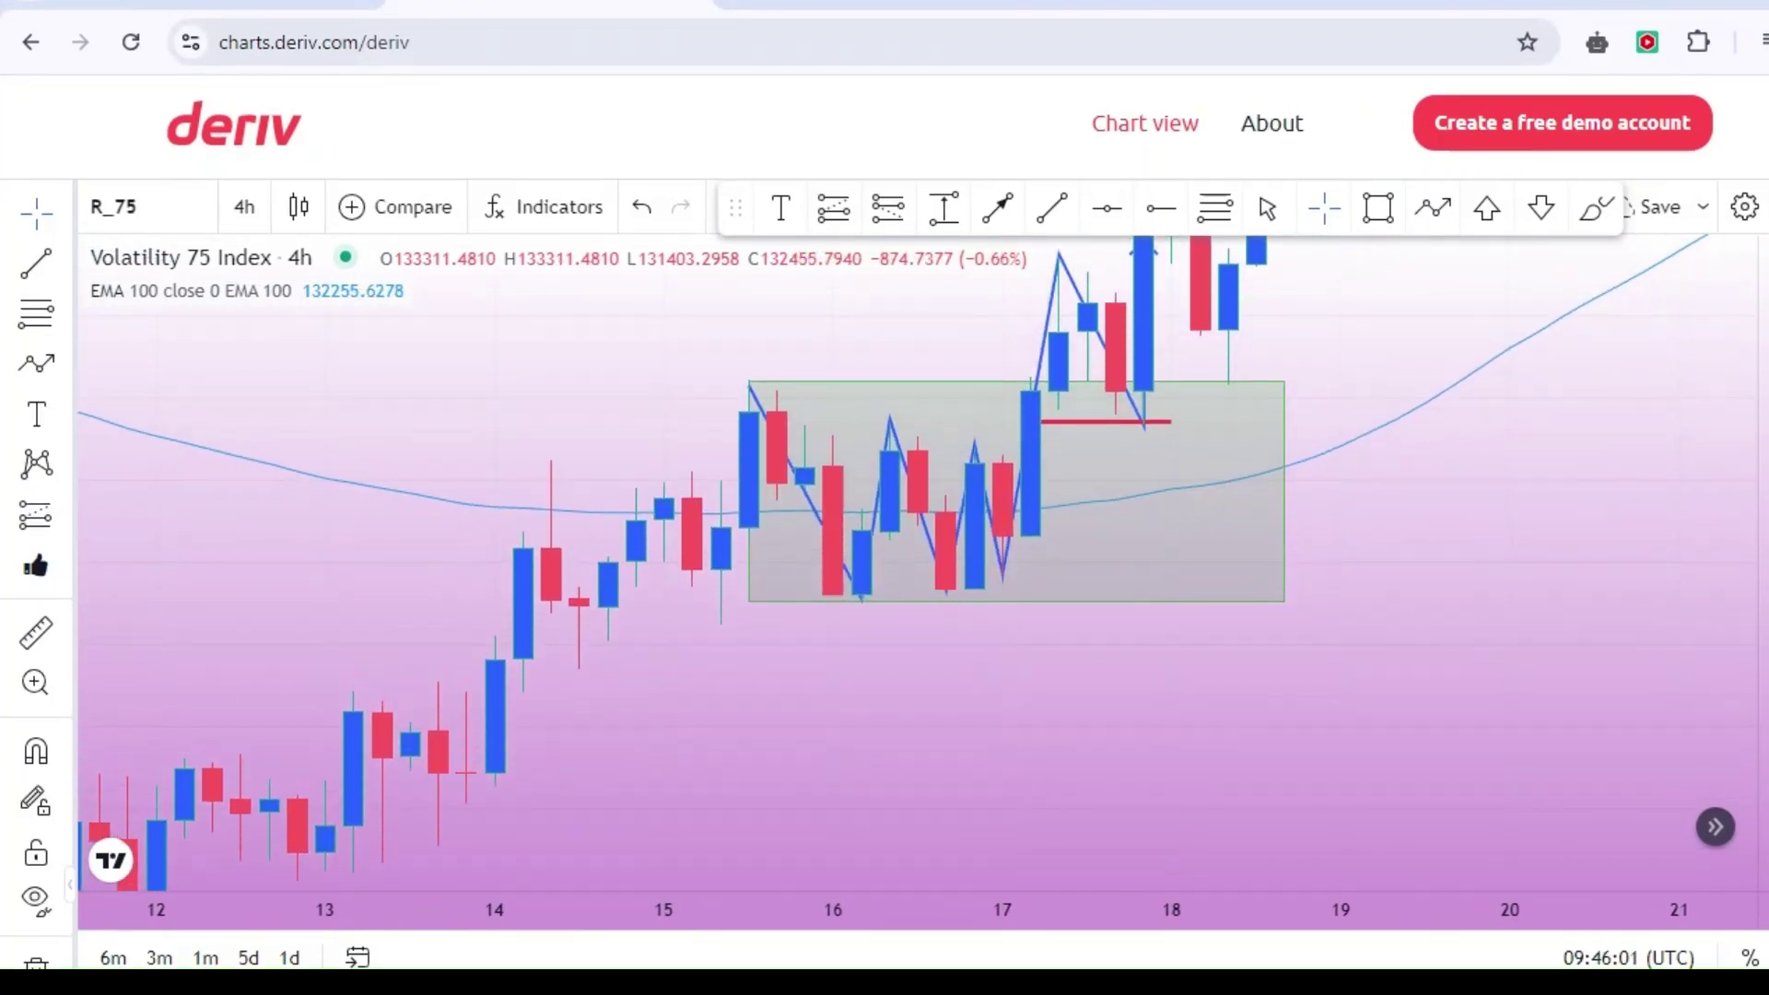
# Delete the old zigzag path from the 4h chart.
pyautogui.scroll(3, 987, 498)
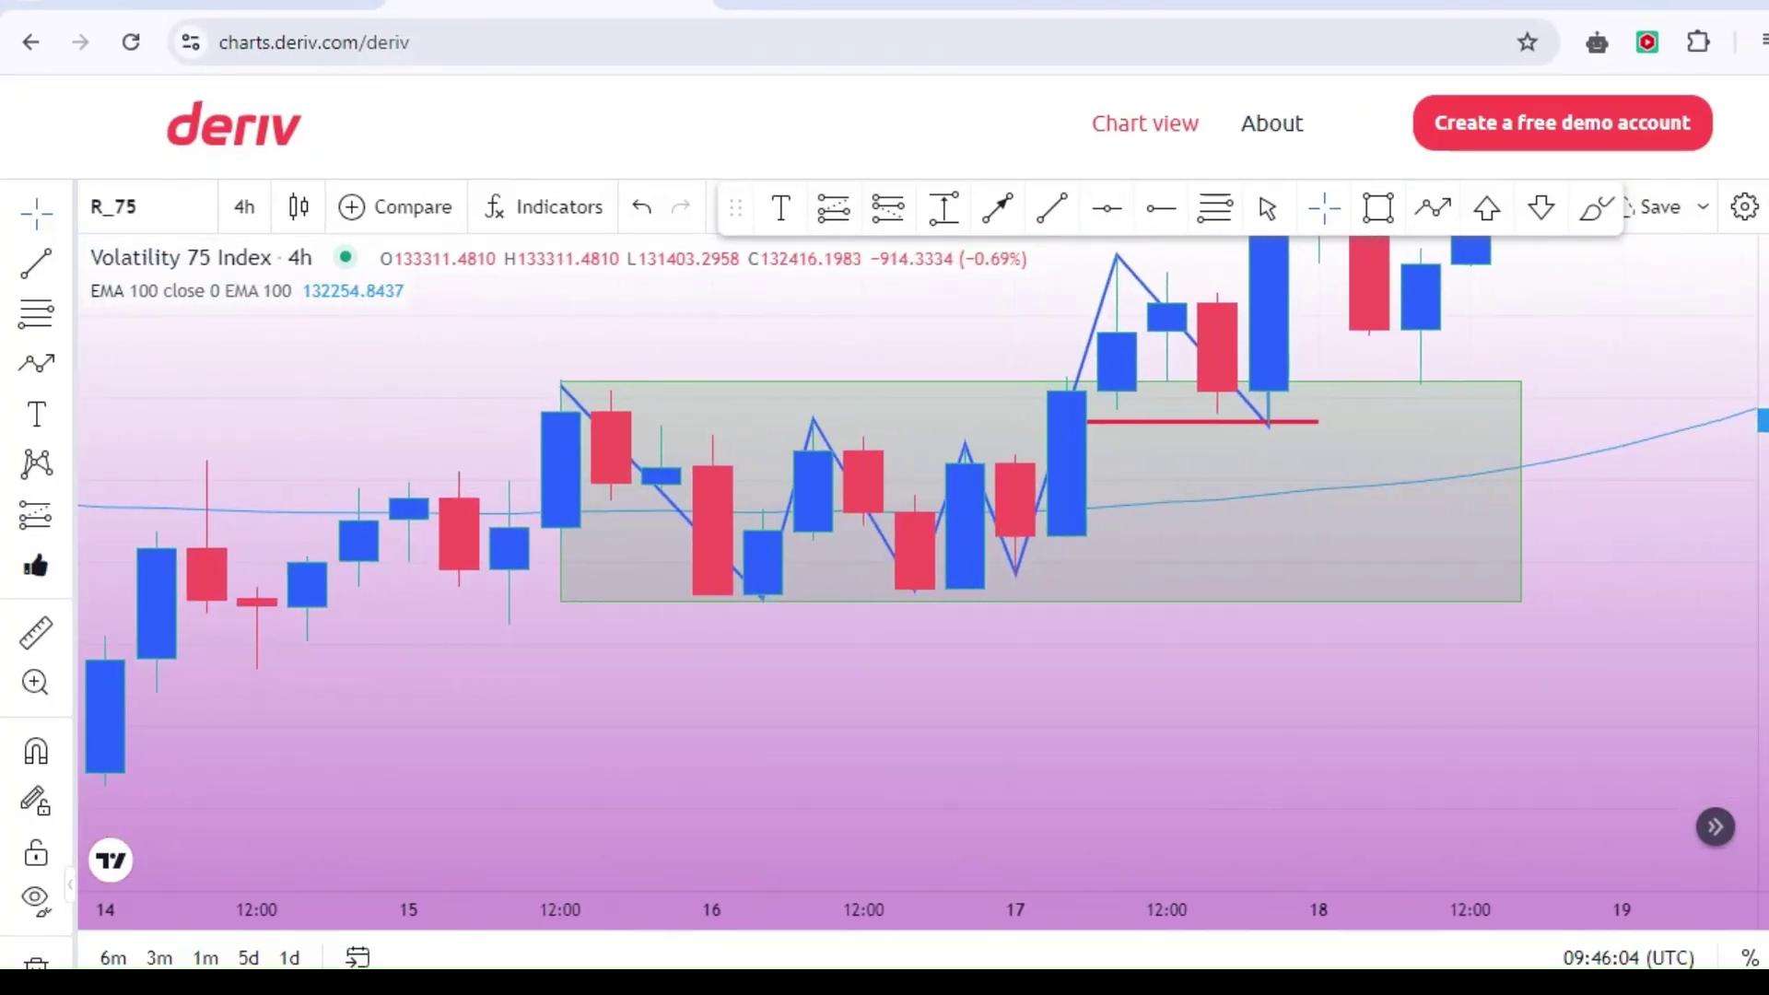
pyautogui.click(1133, 278)
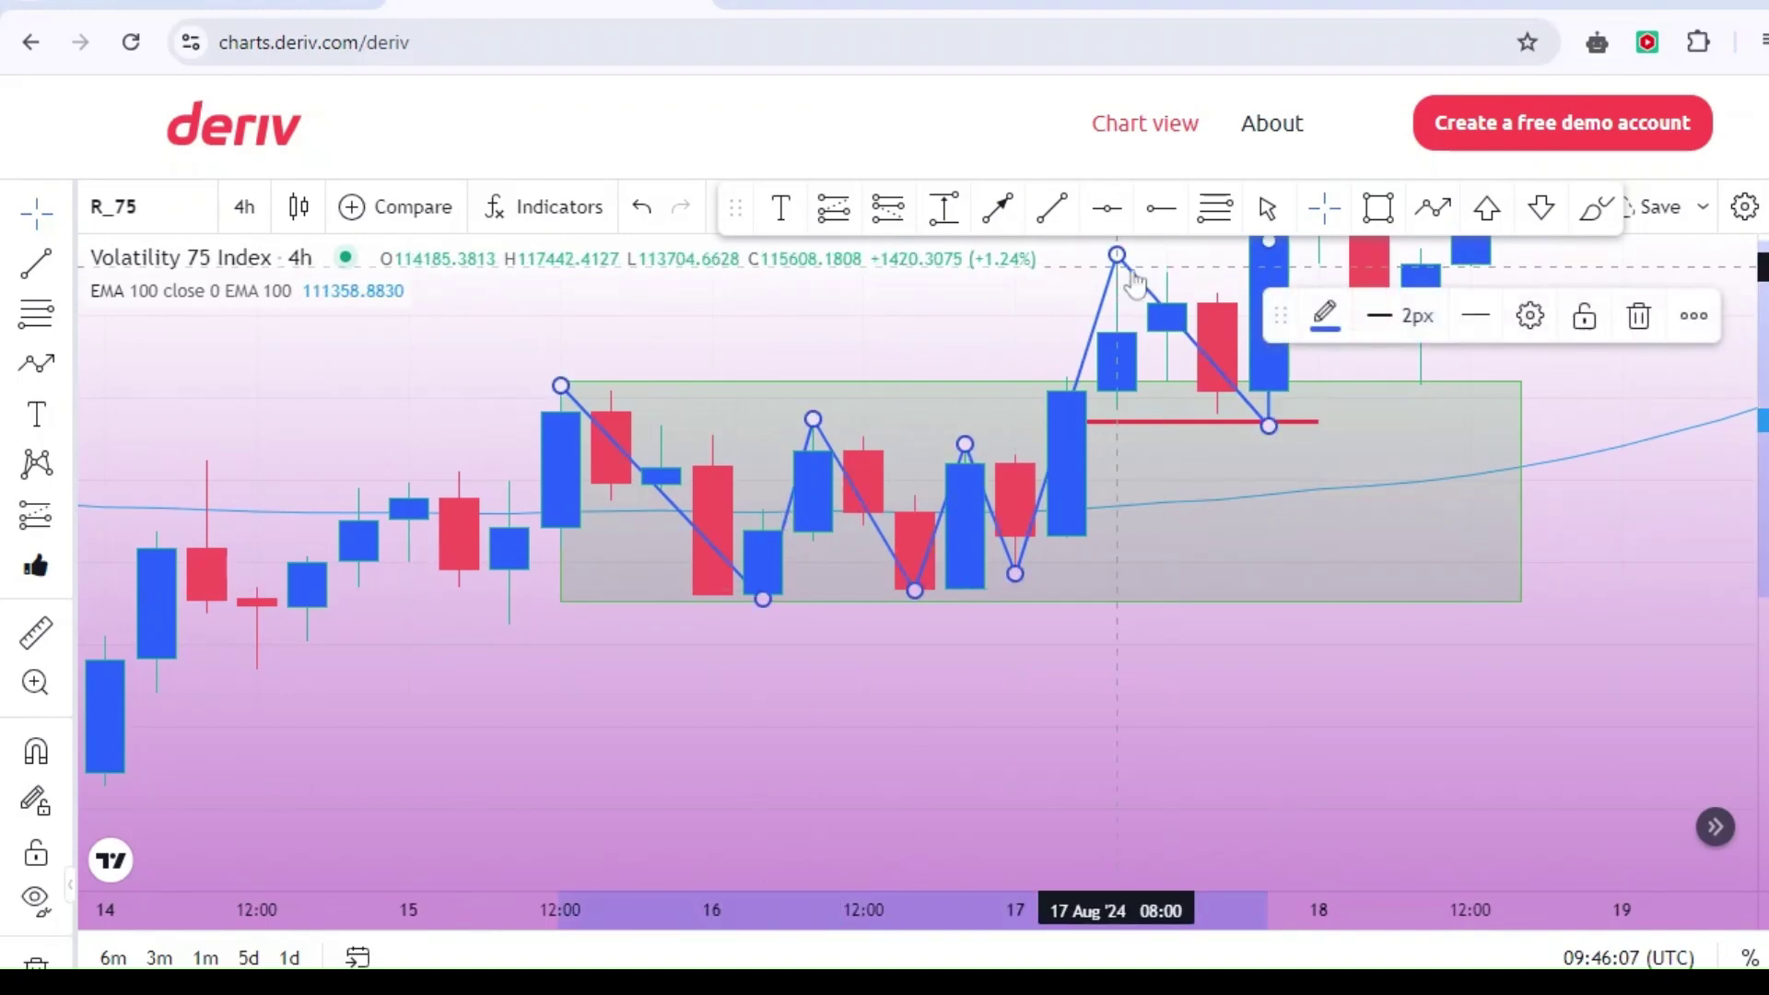
pyautogui.press('Delete')
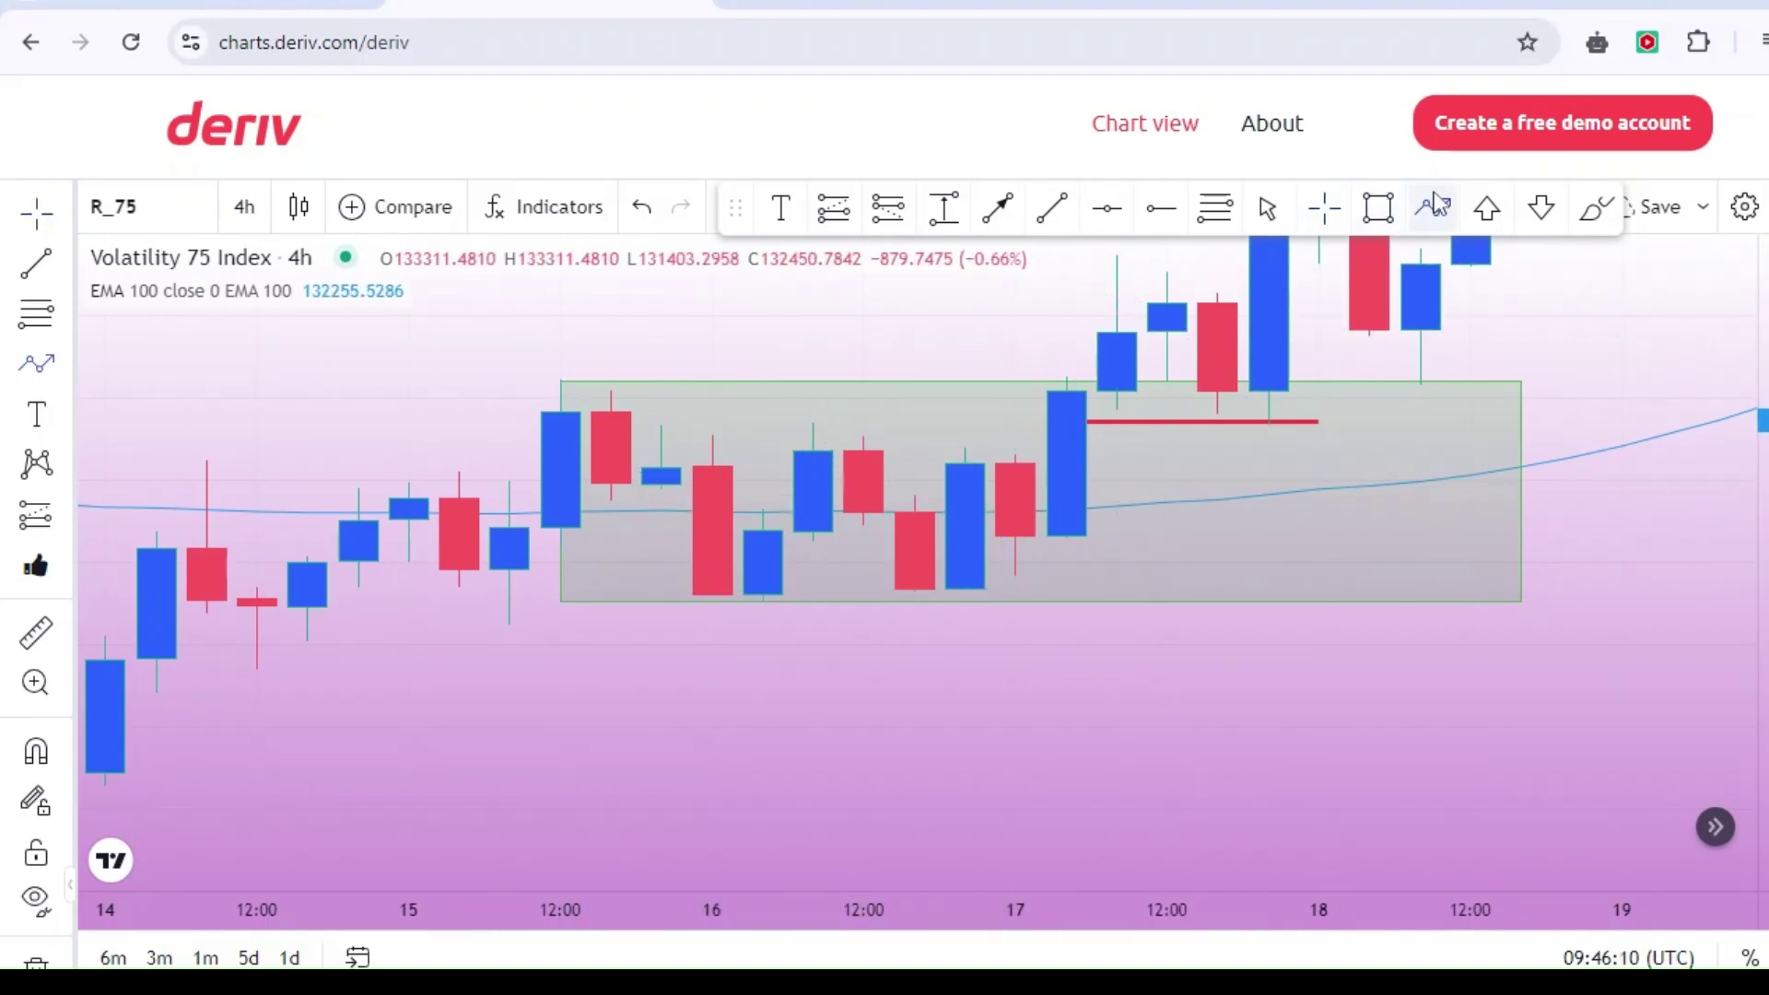
# Draw a new path from the box top to floor, mid-box high, floor again, then breaking out above.
pyautogui.click(560, 384)
pyautogui.click(762, 606)
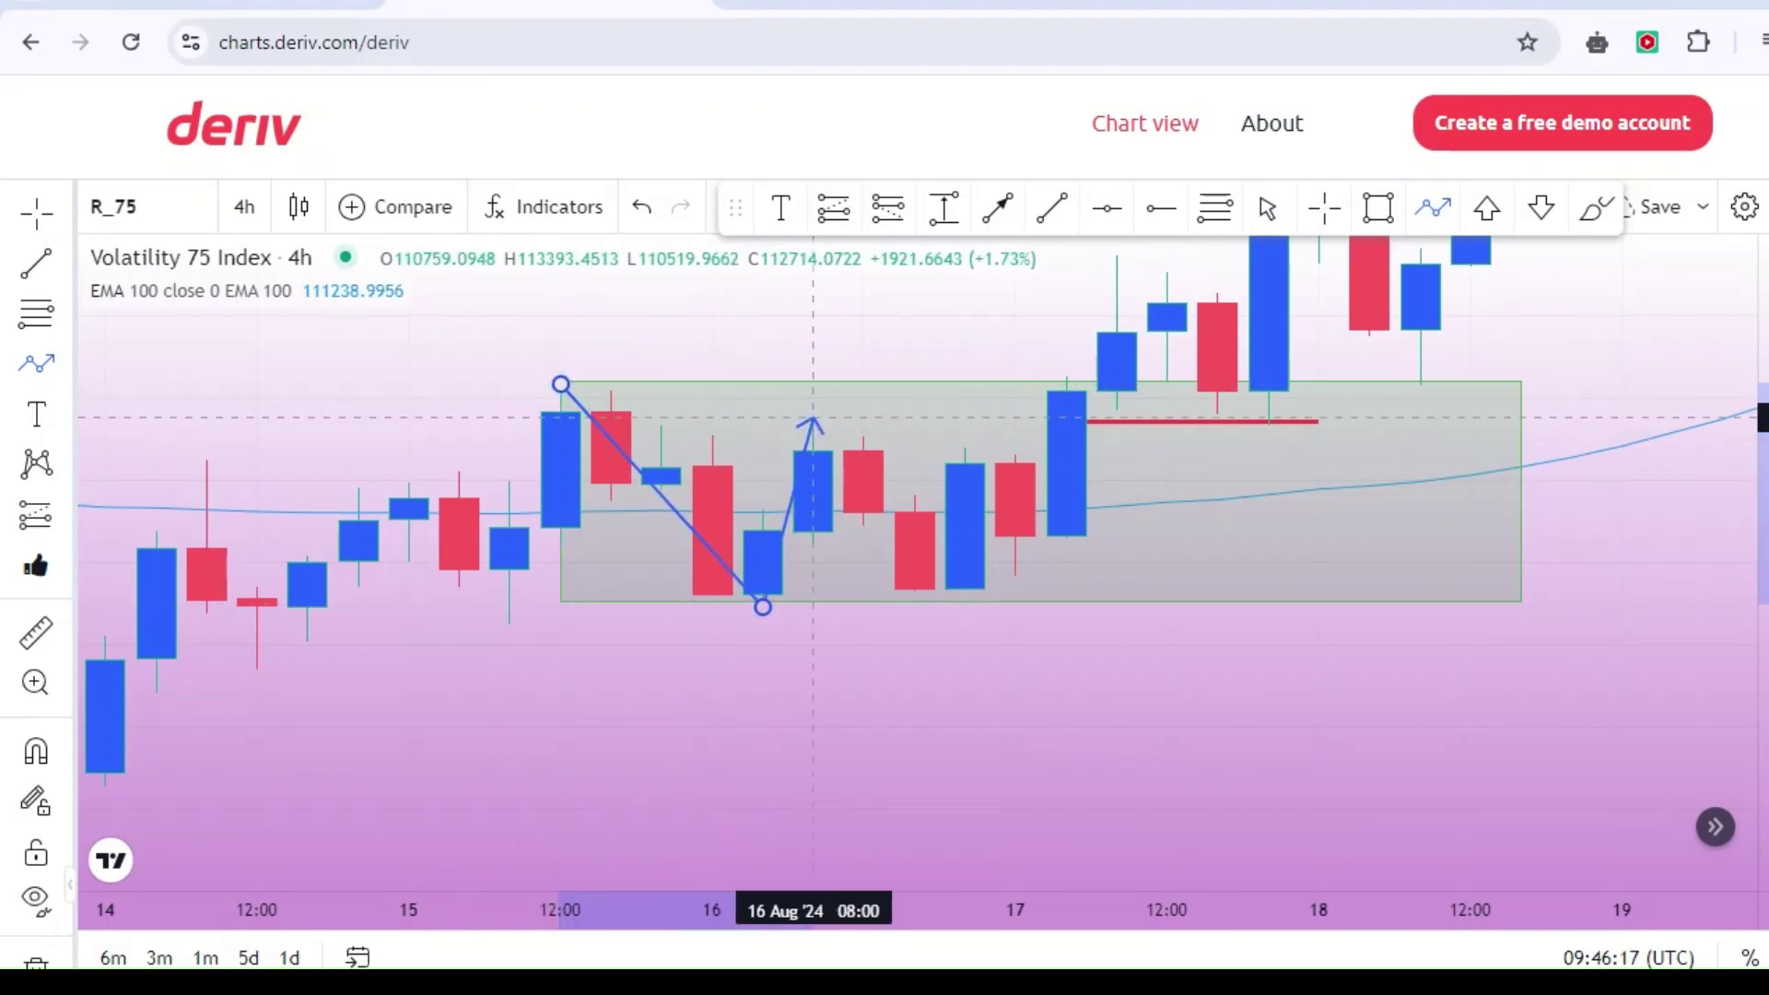
pyautogui.click(813, 418)
pyautogui.click(964, 589)
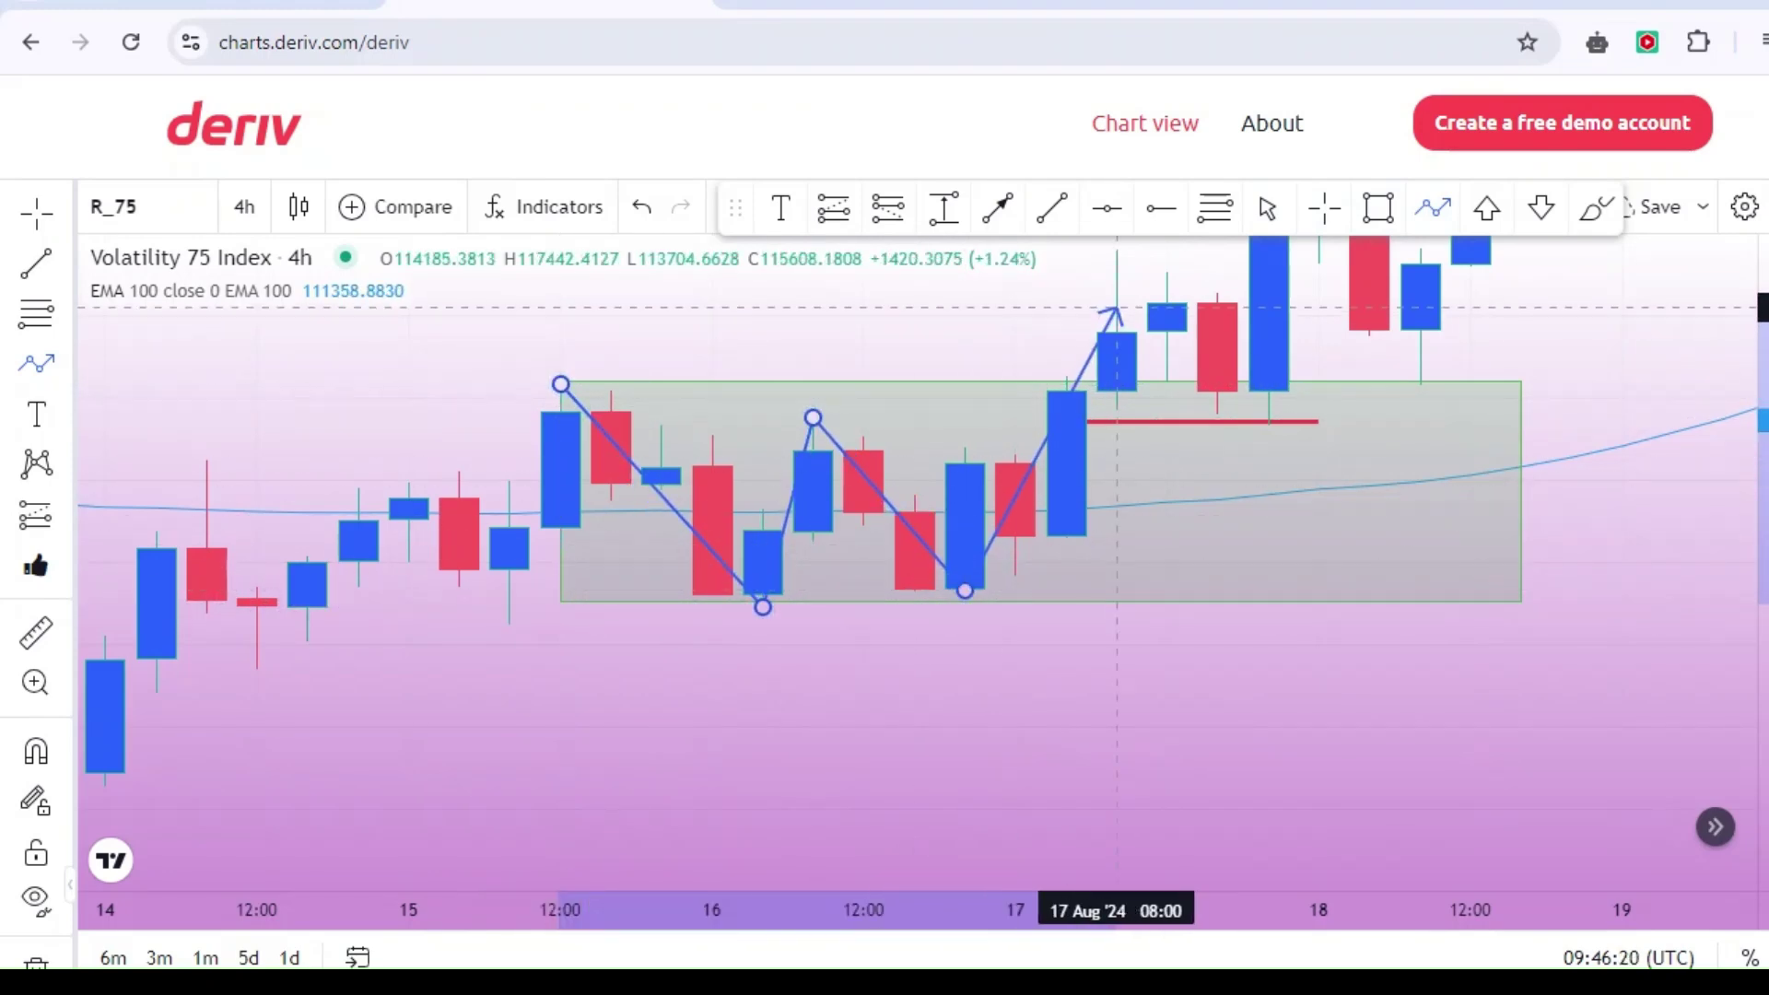
pyautogui.doubleClick(1116, 262)
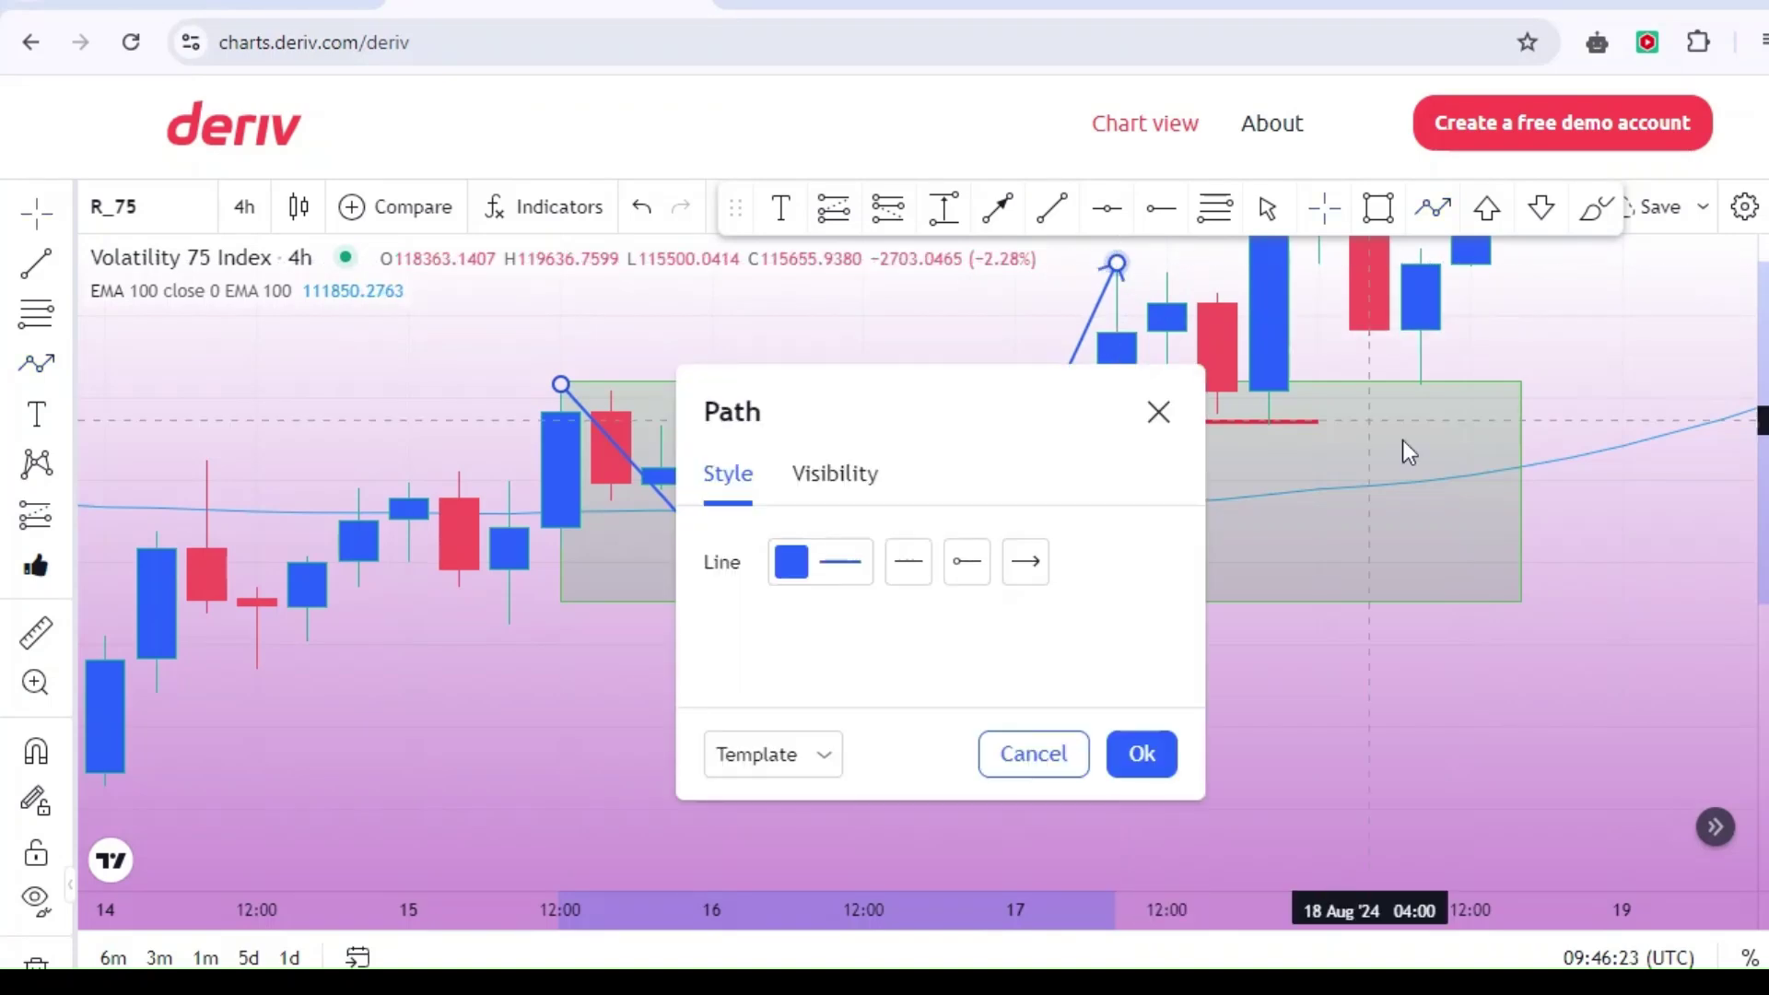
pyautogui.press('Escape')
pyautogui.scroll(-5, 1571, 322)
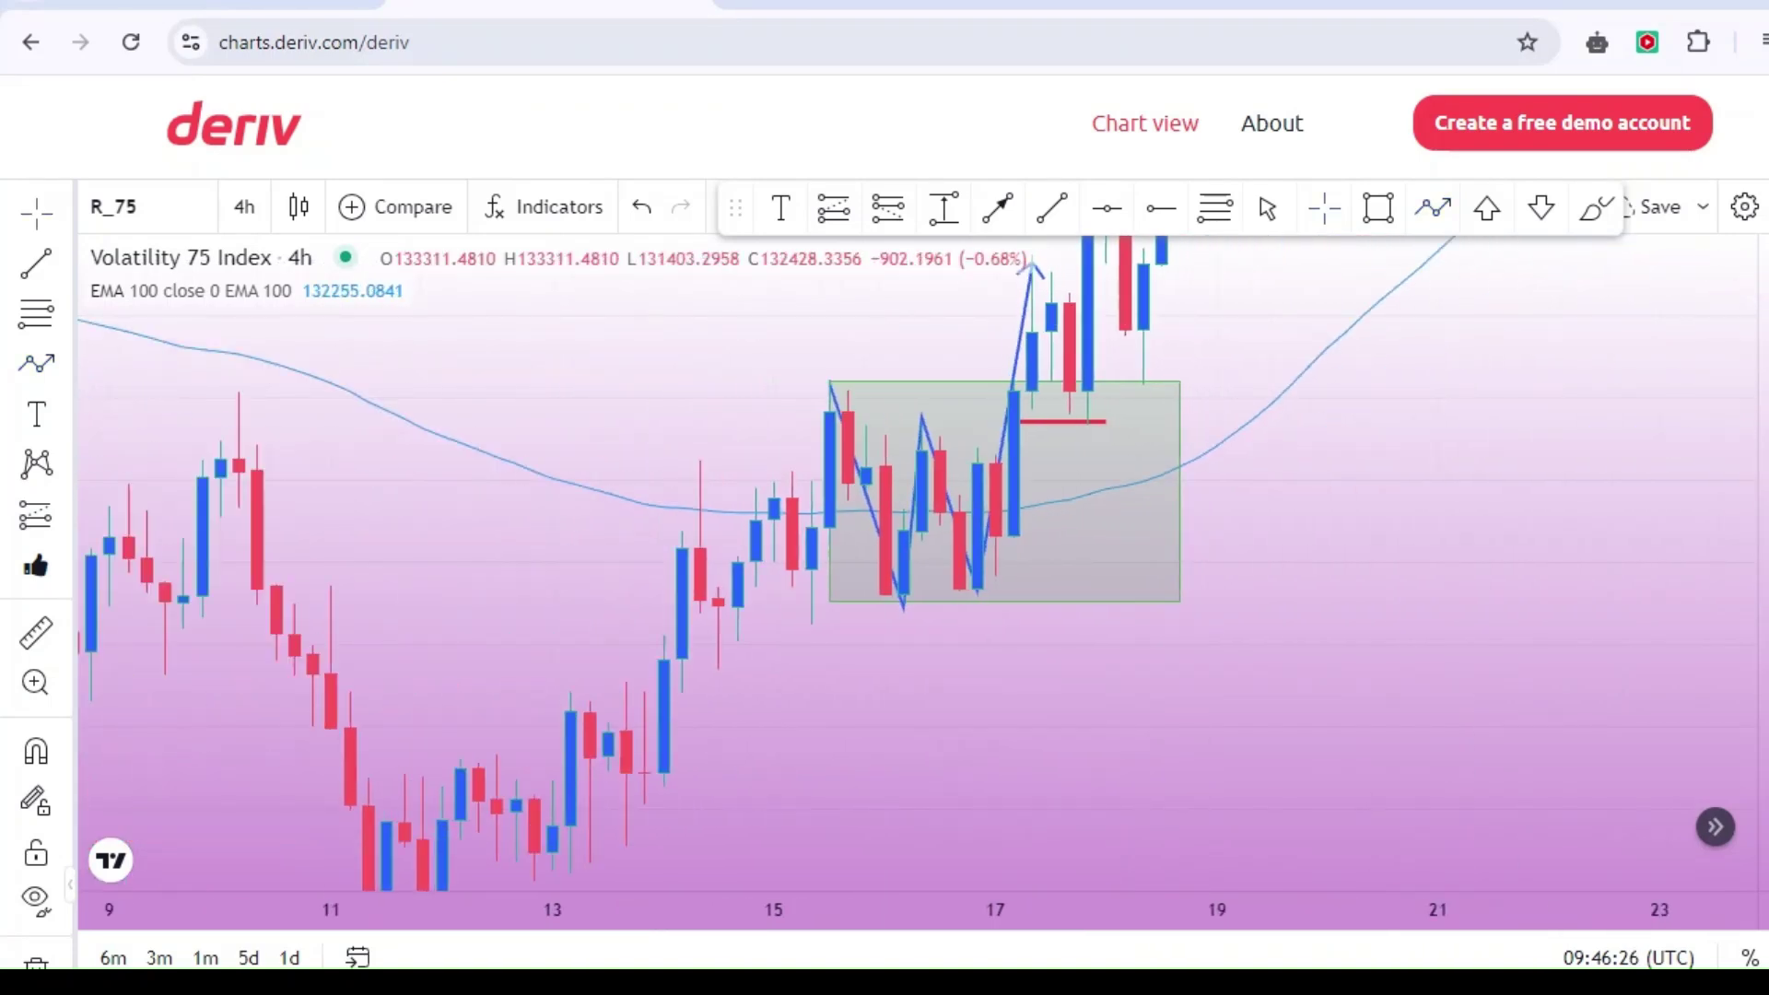
# Remove the blue zigzag from the 30m chart and stretch the price scale so the box looks taller.
pyautogui.scroll(3, 1064, 460)
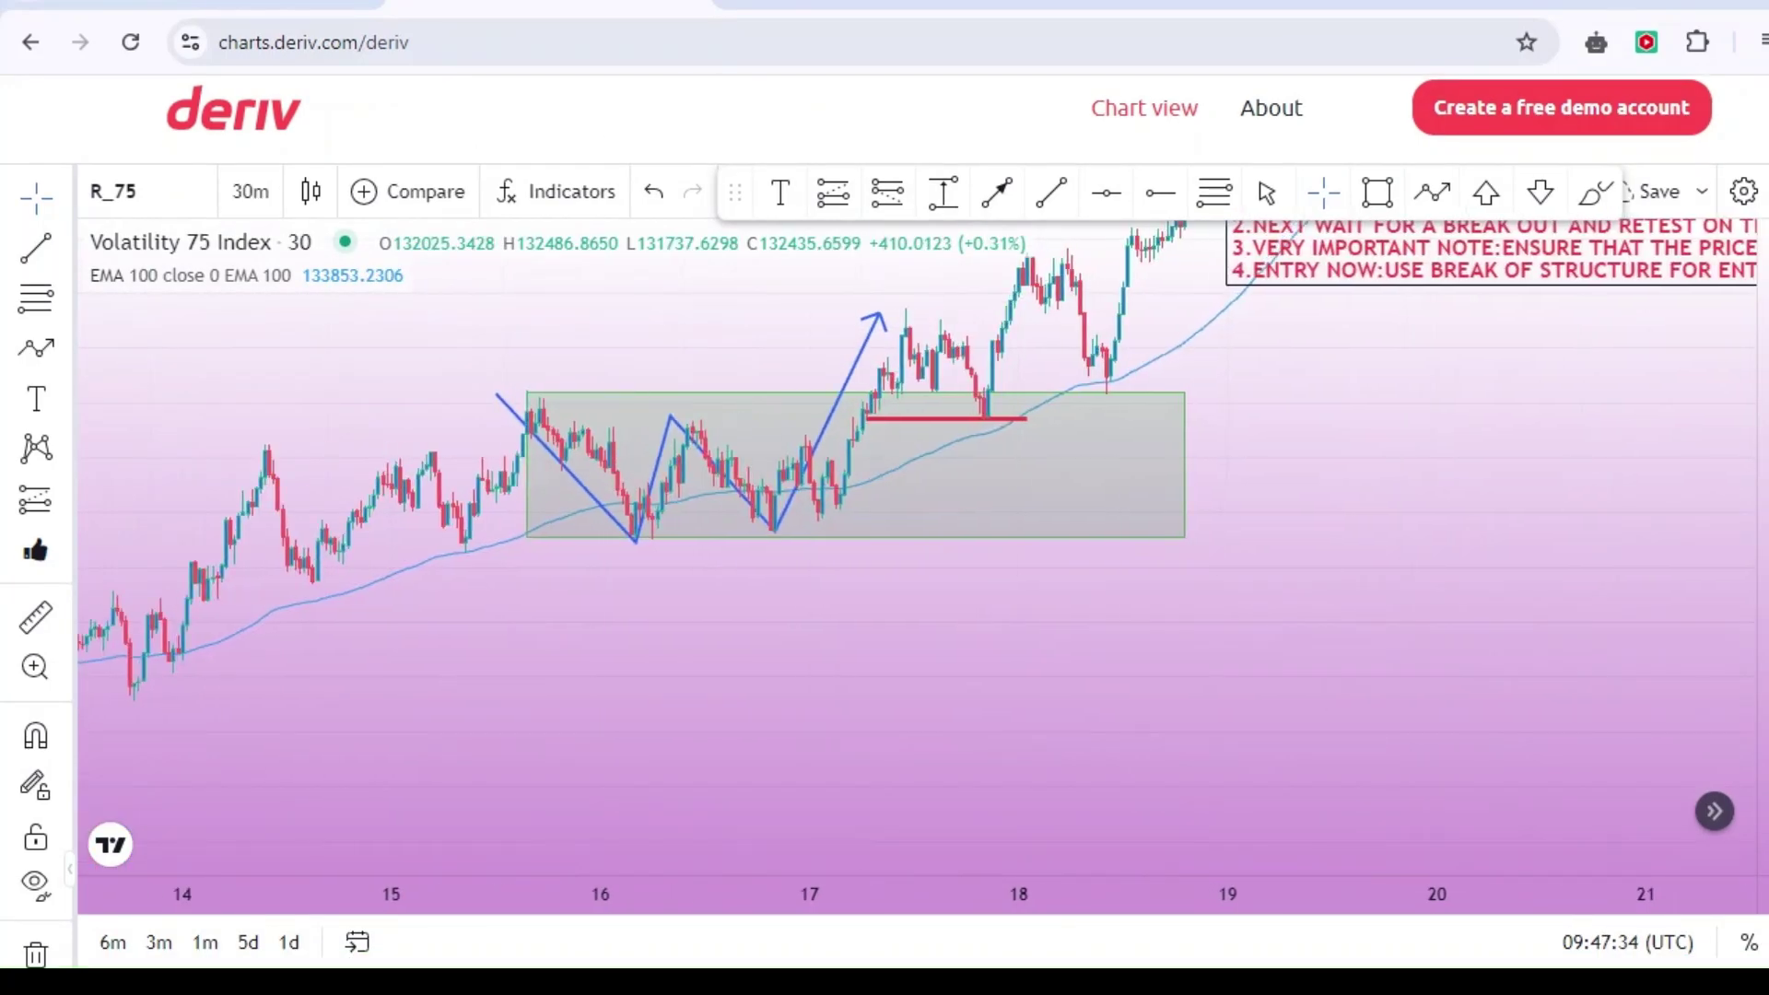
pyautogui.scroll(3, 1189, 461)
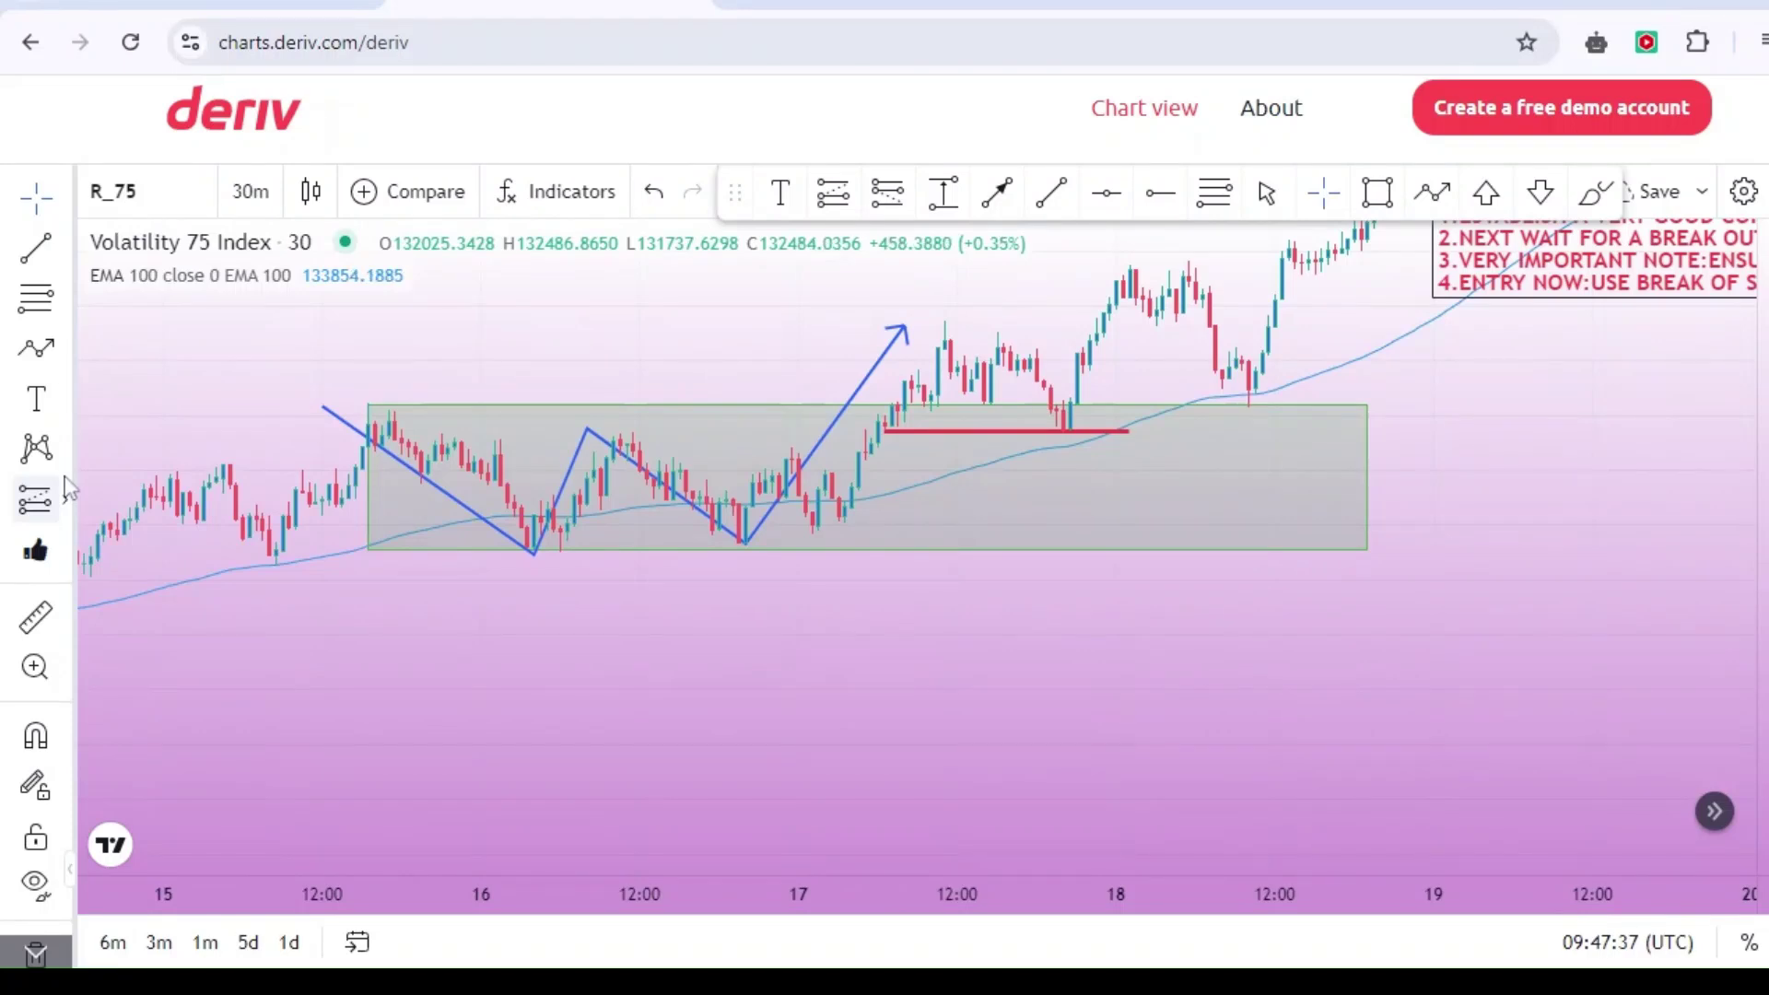
pyautogui.click(353, 429)
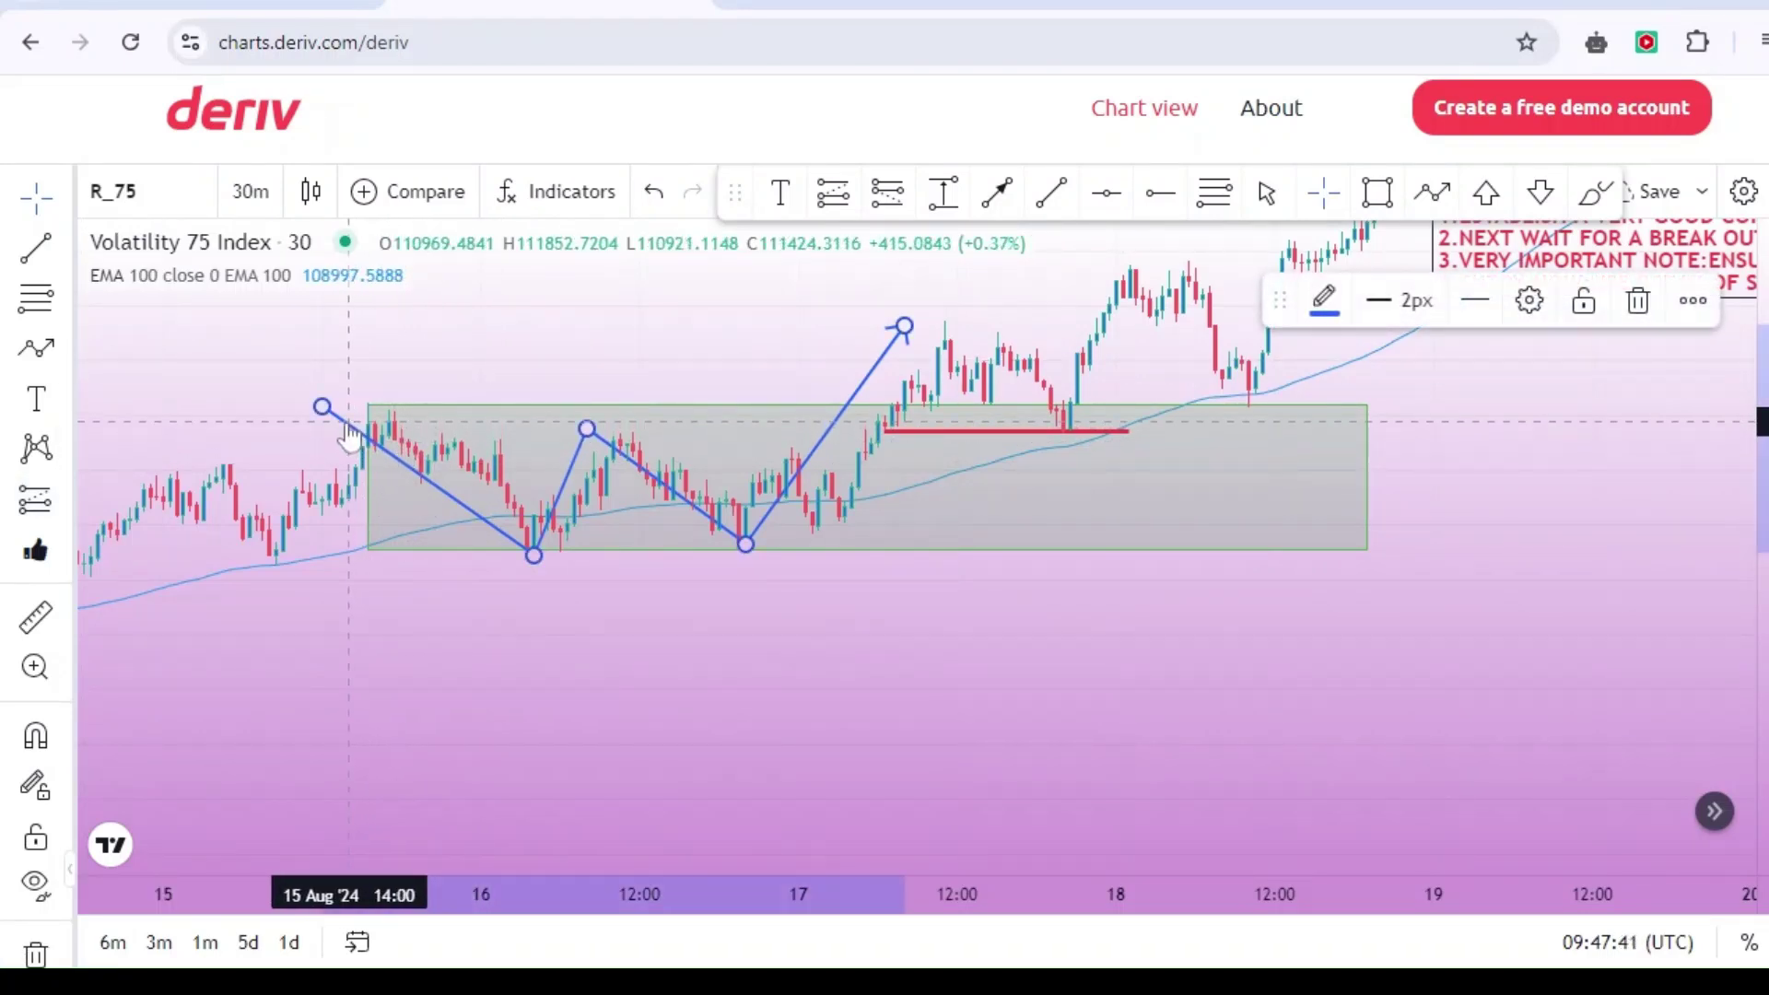
pyautogui.press('Delete')
pyautogui.moveTo(348, 421); pyautogui.dragTo(440, 568)
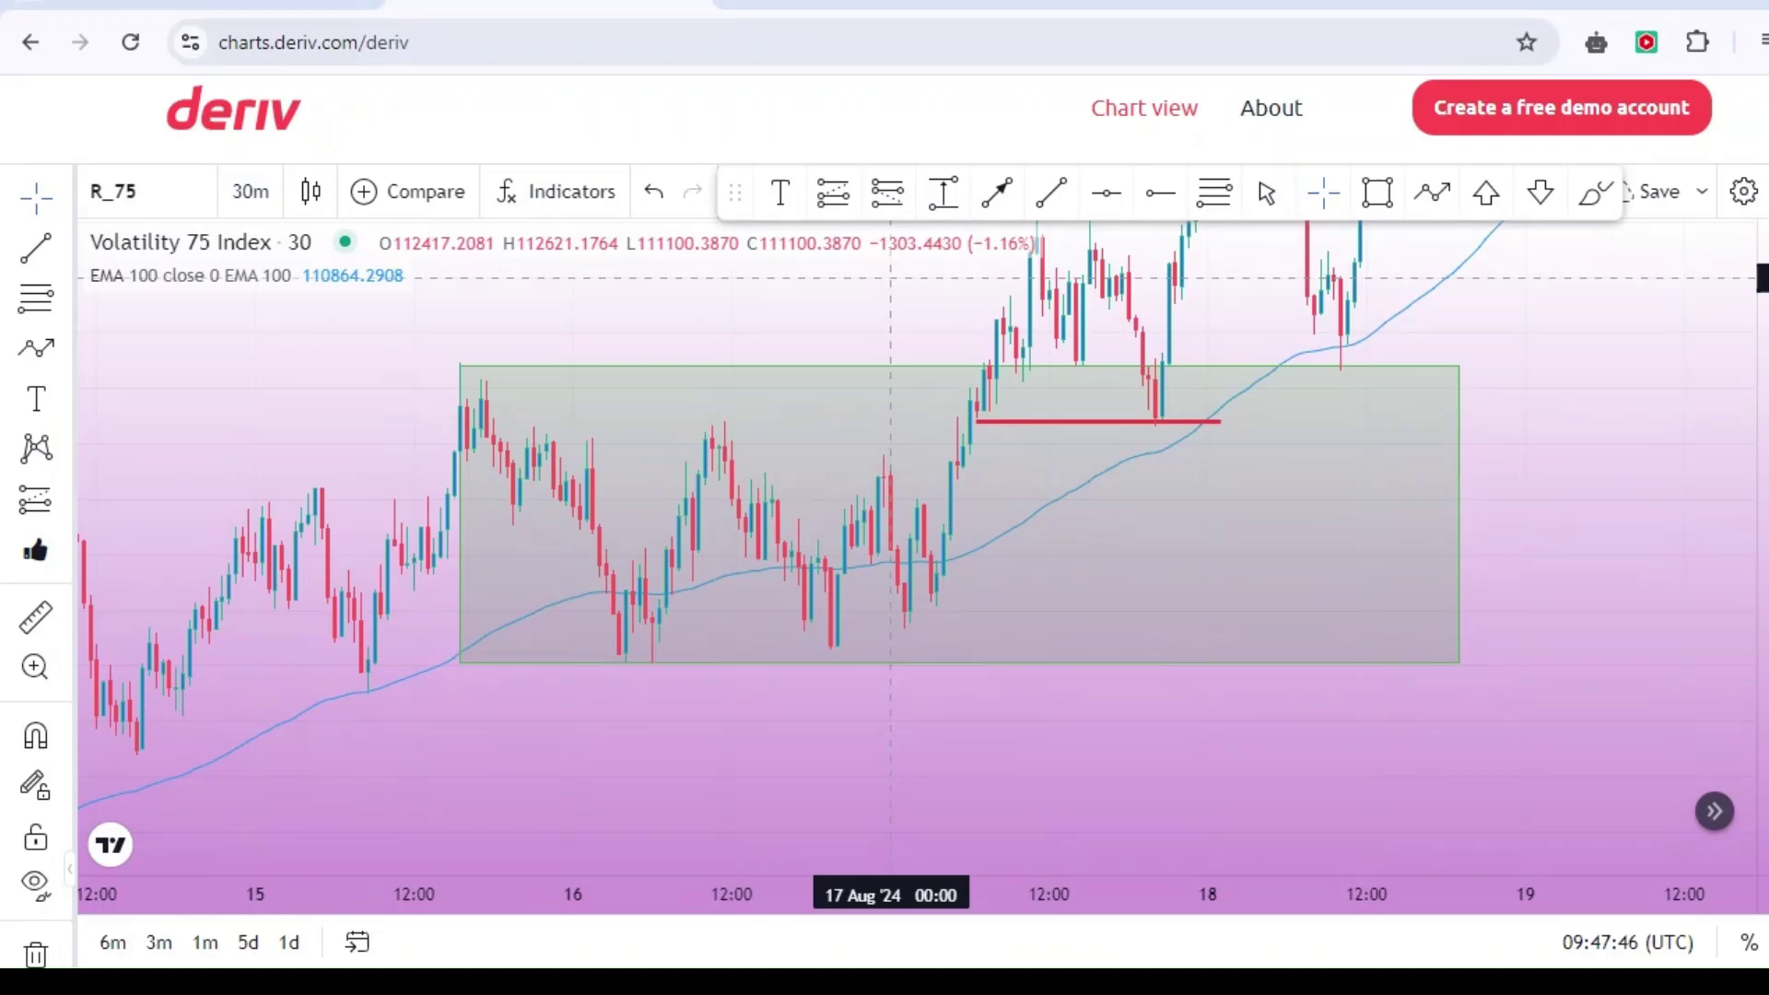
# Start a zigzag at the box's top-left, swinging through a high, the floor, a smaller peak and a low.
pyautogui.click(1432, 189)
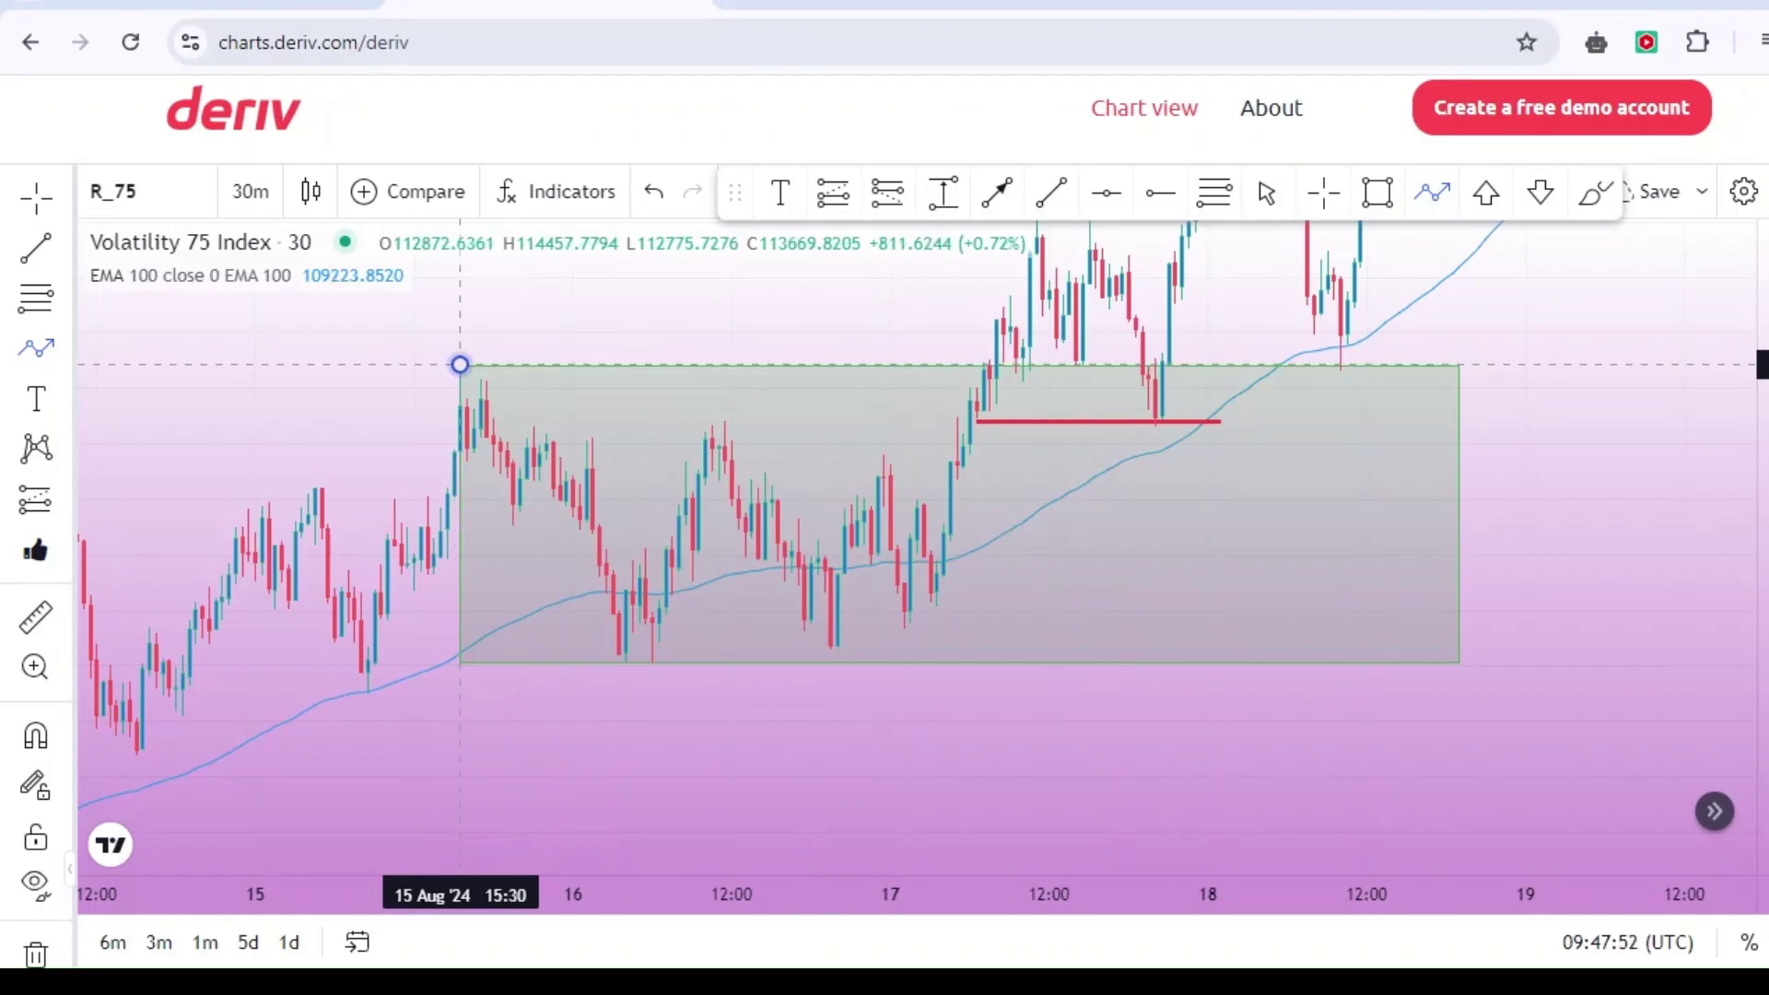
pyautogui.click(459, 364)
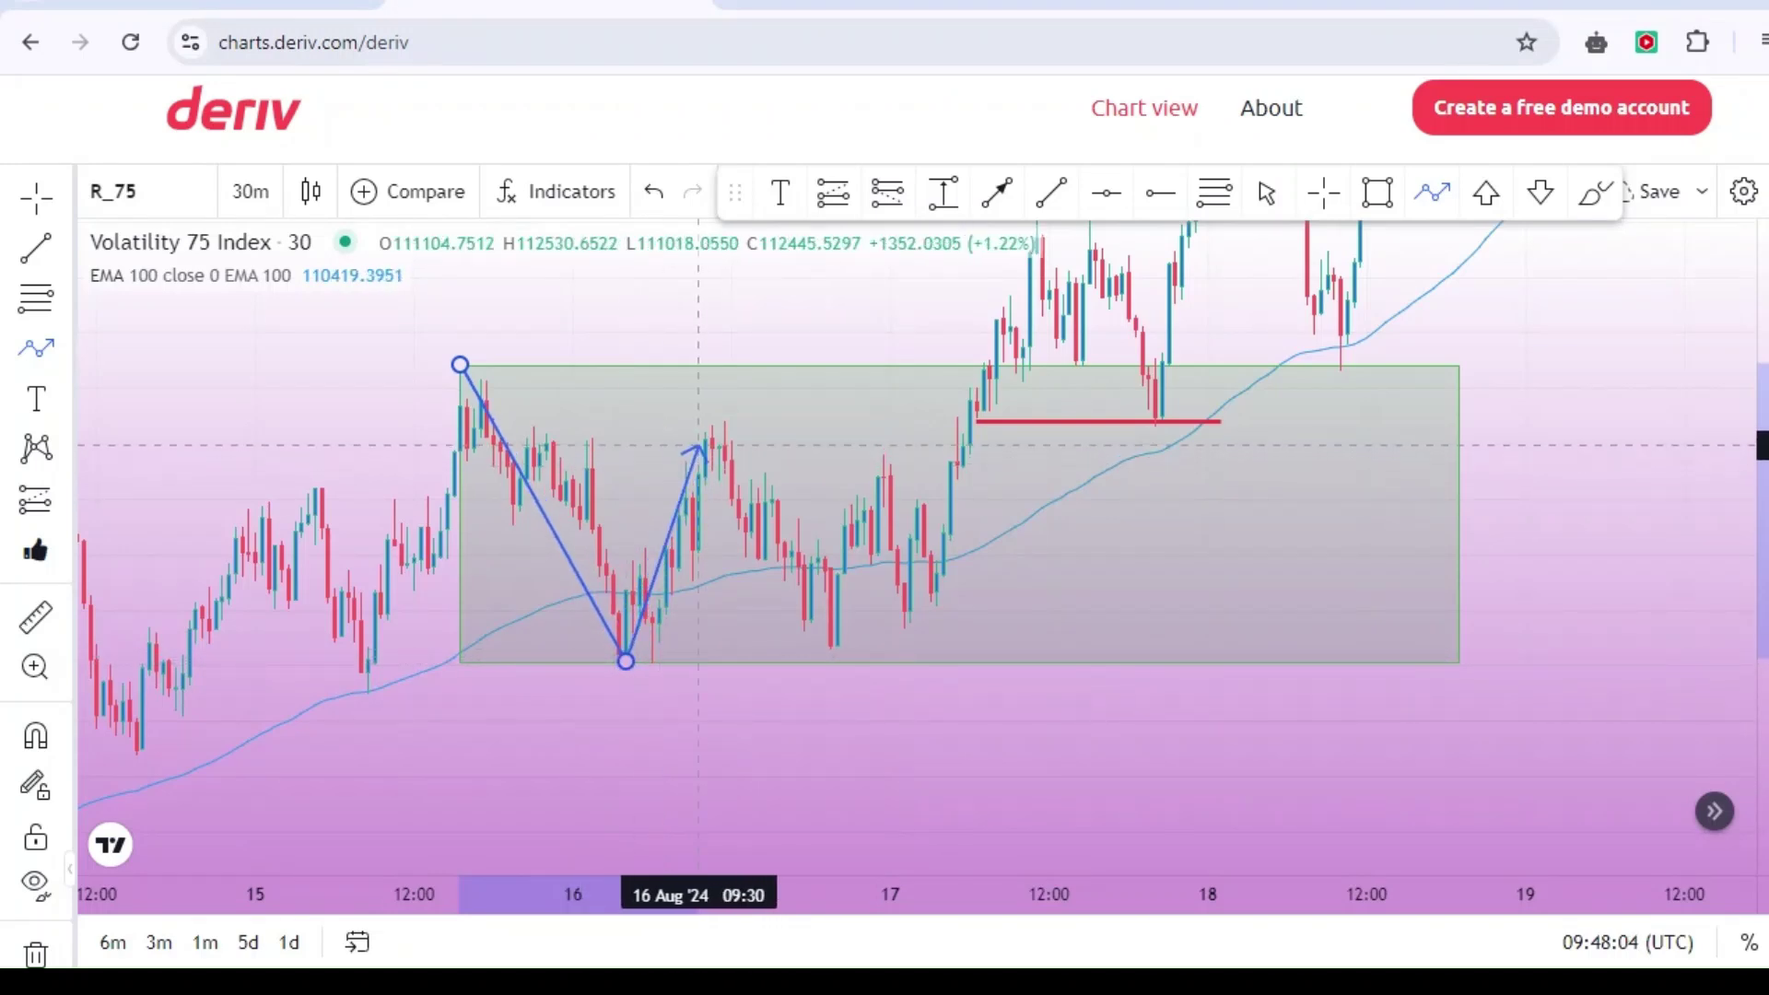
pyautogui.click(724, 418)
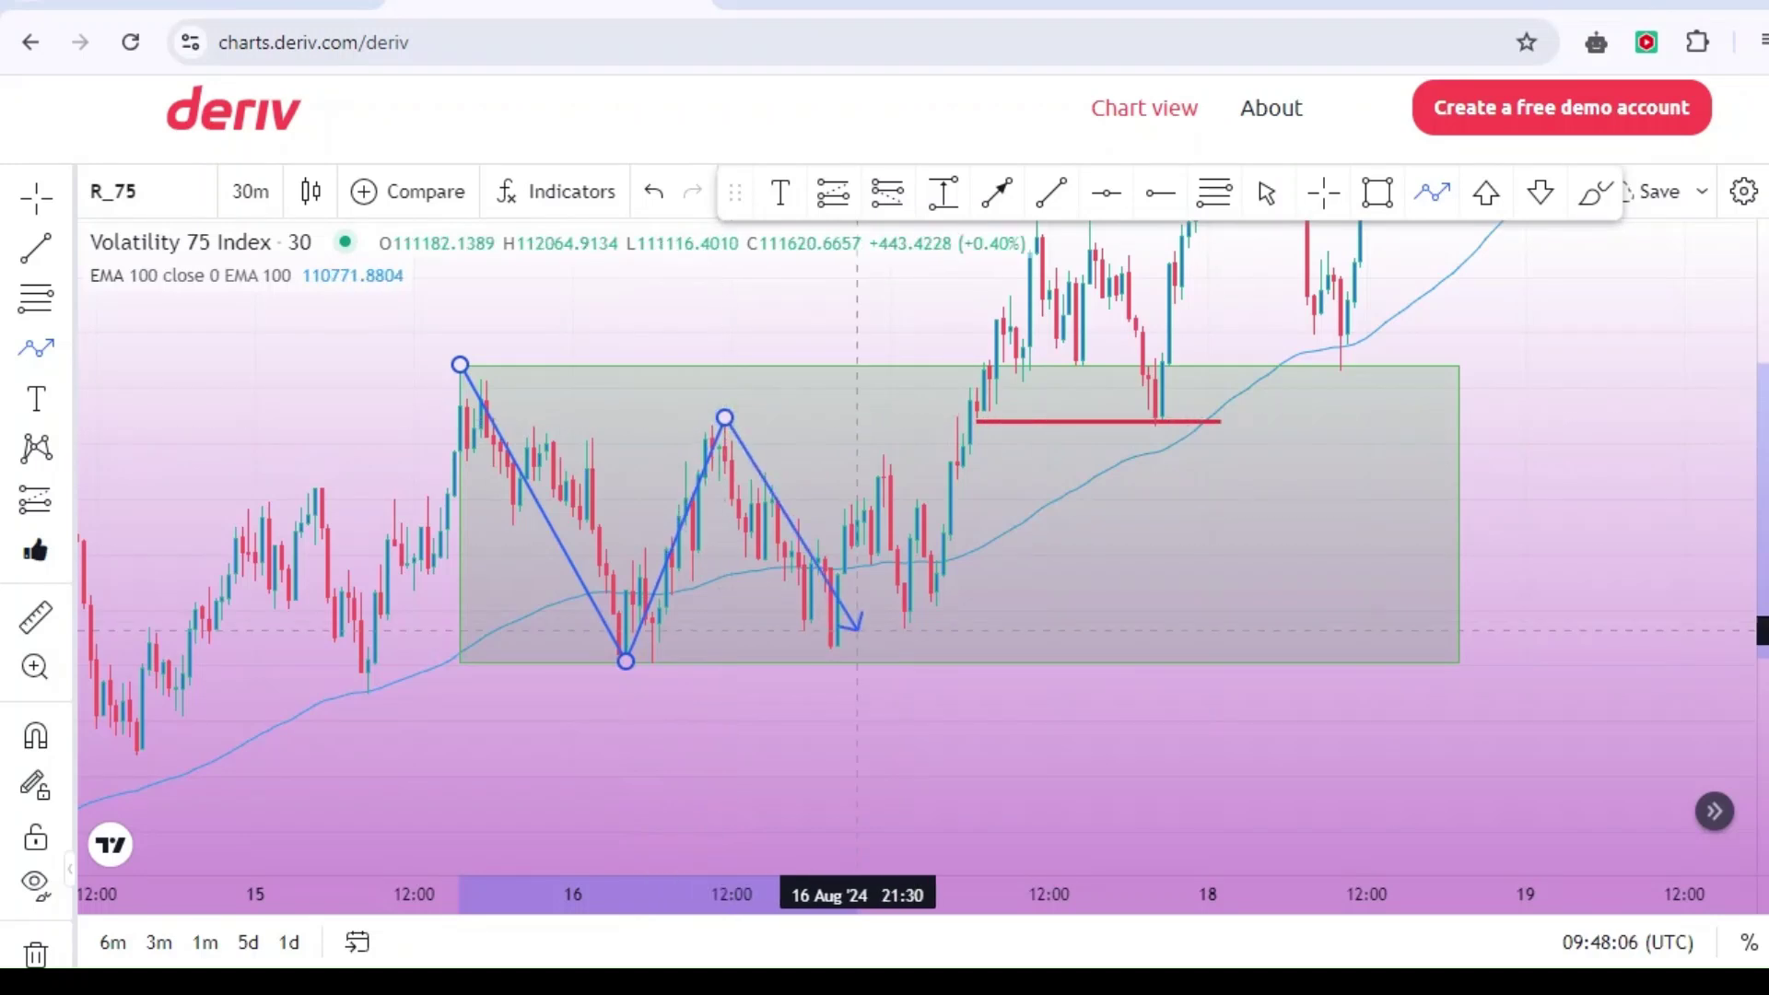
pyautogui.click(831, 649)
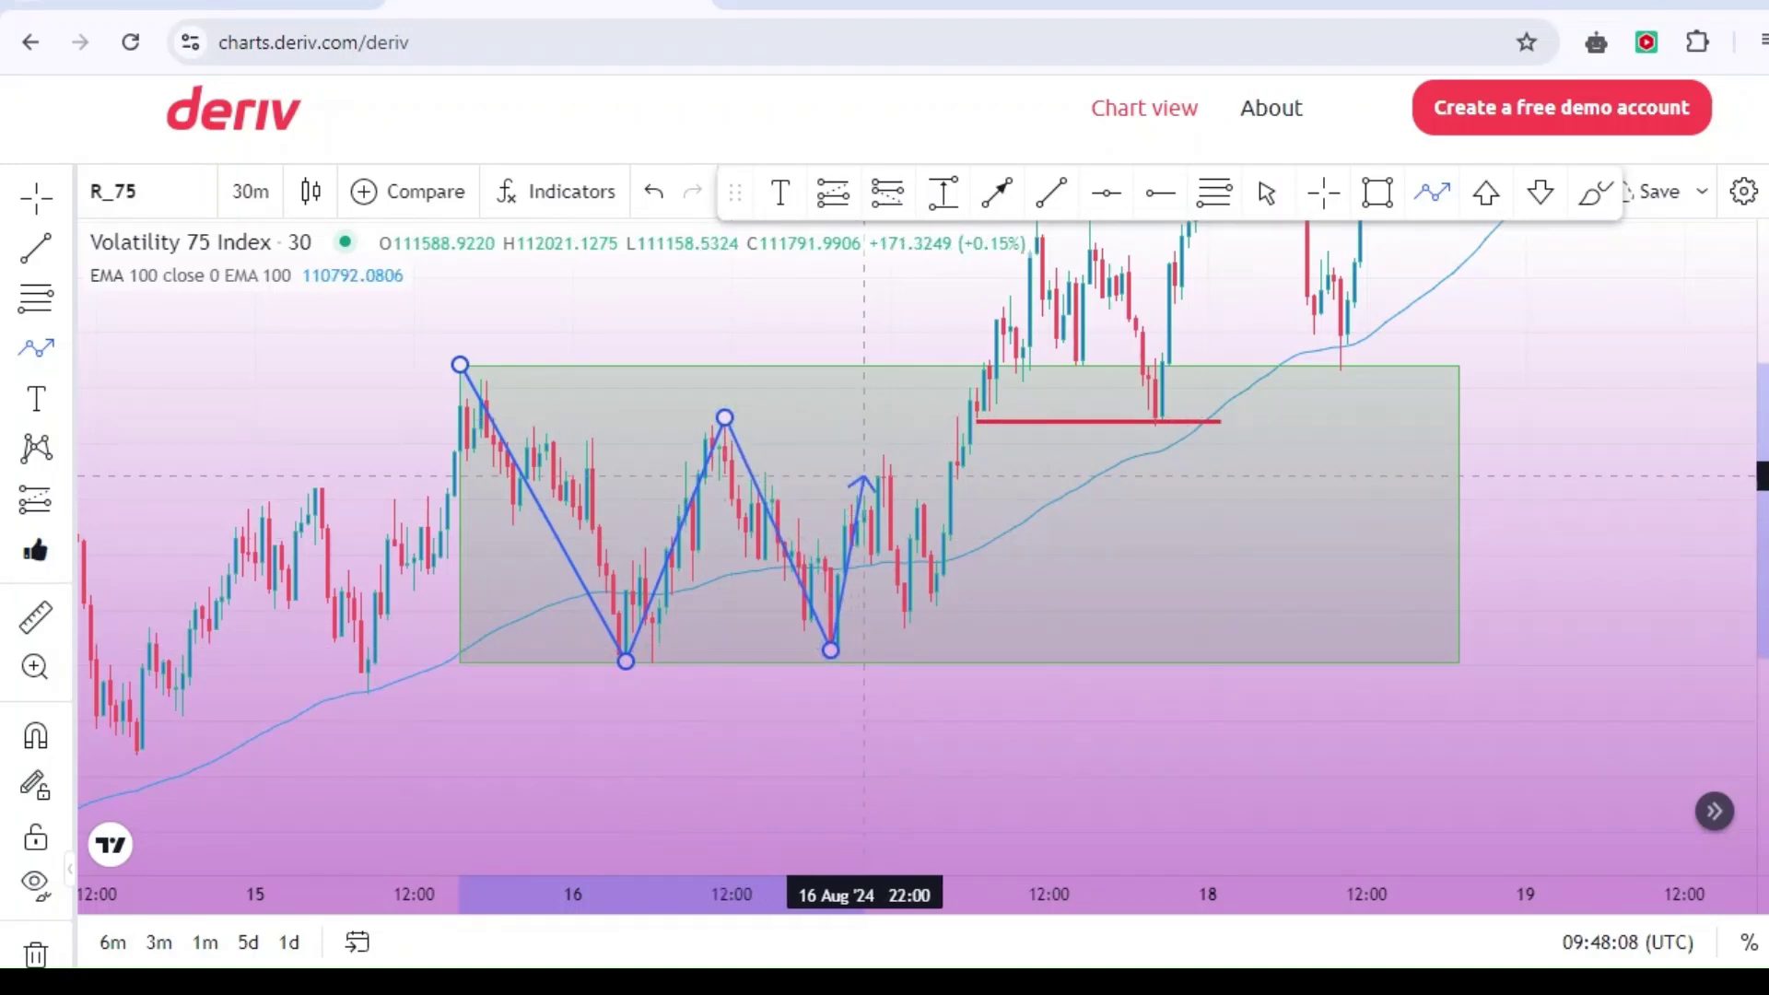
pyautogui.click(883, 456)
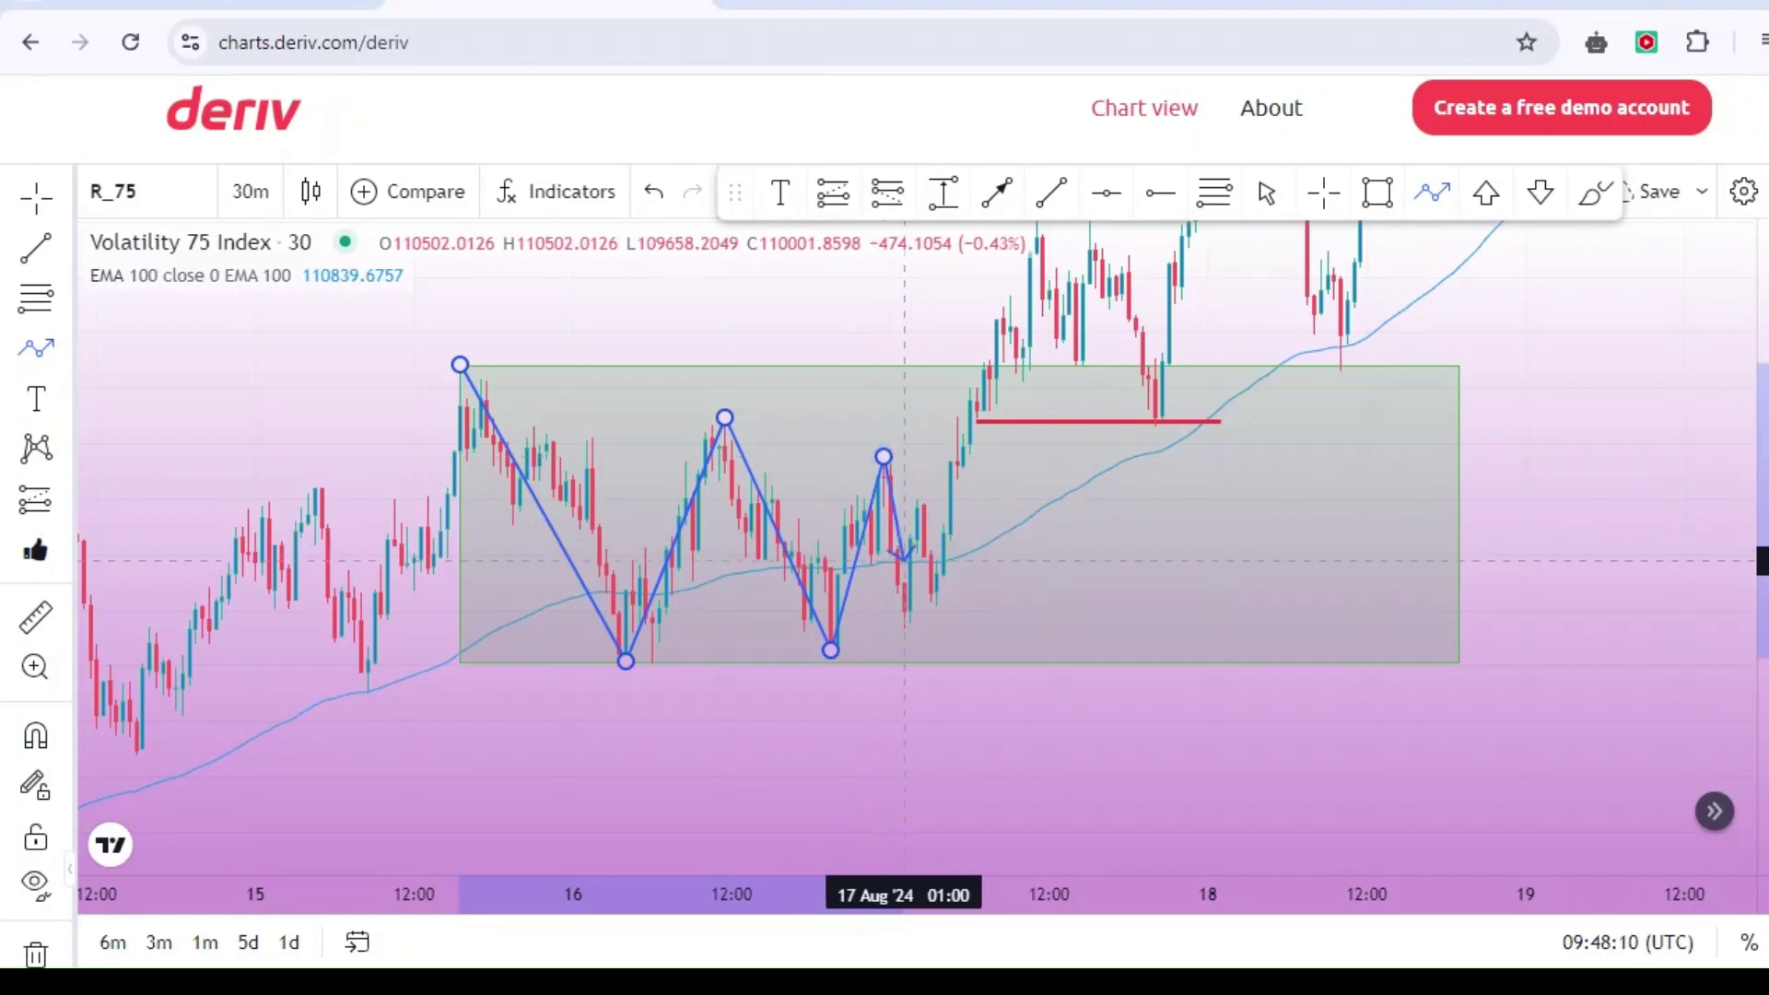
pyautogui.click(909, 627)
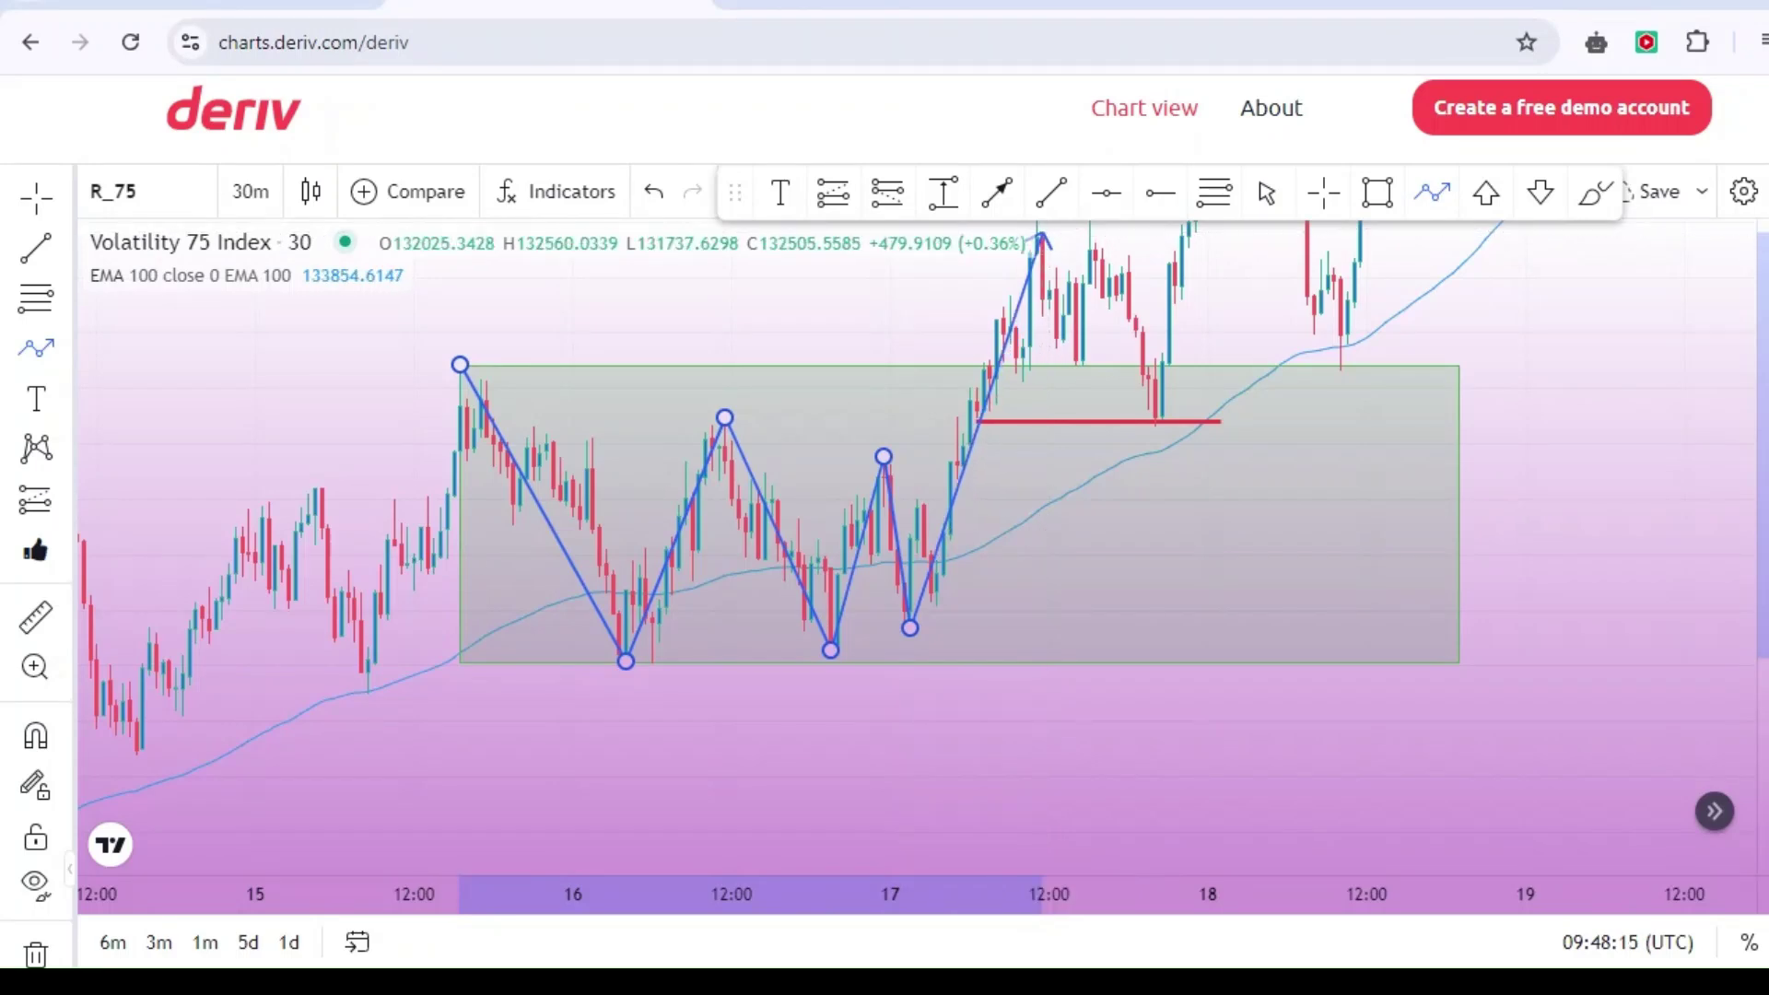
# Extend the zigzag above the box, down to the retest low, and up to a final high.
pyautogui.click(1038, 228)
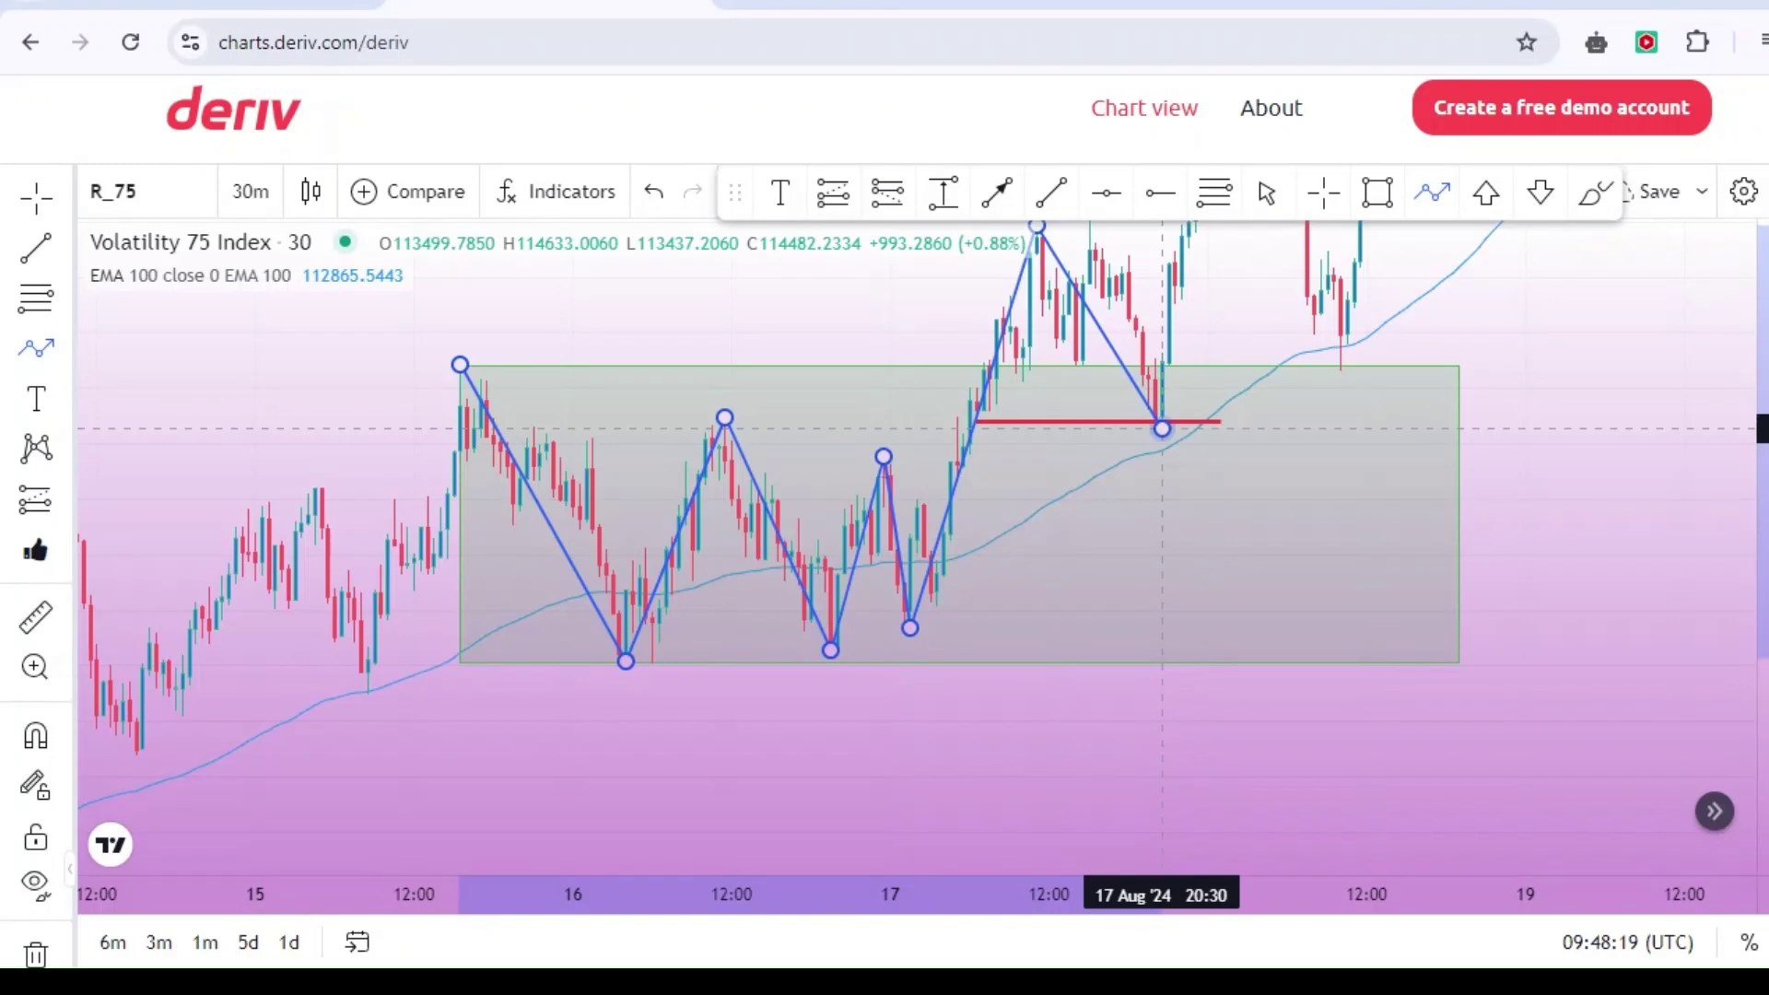
pyautogui.click(1161, 428)
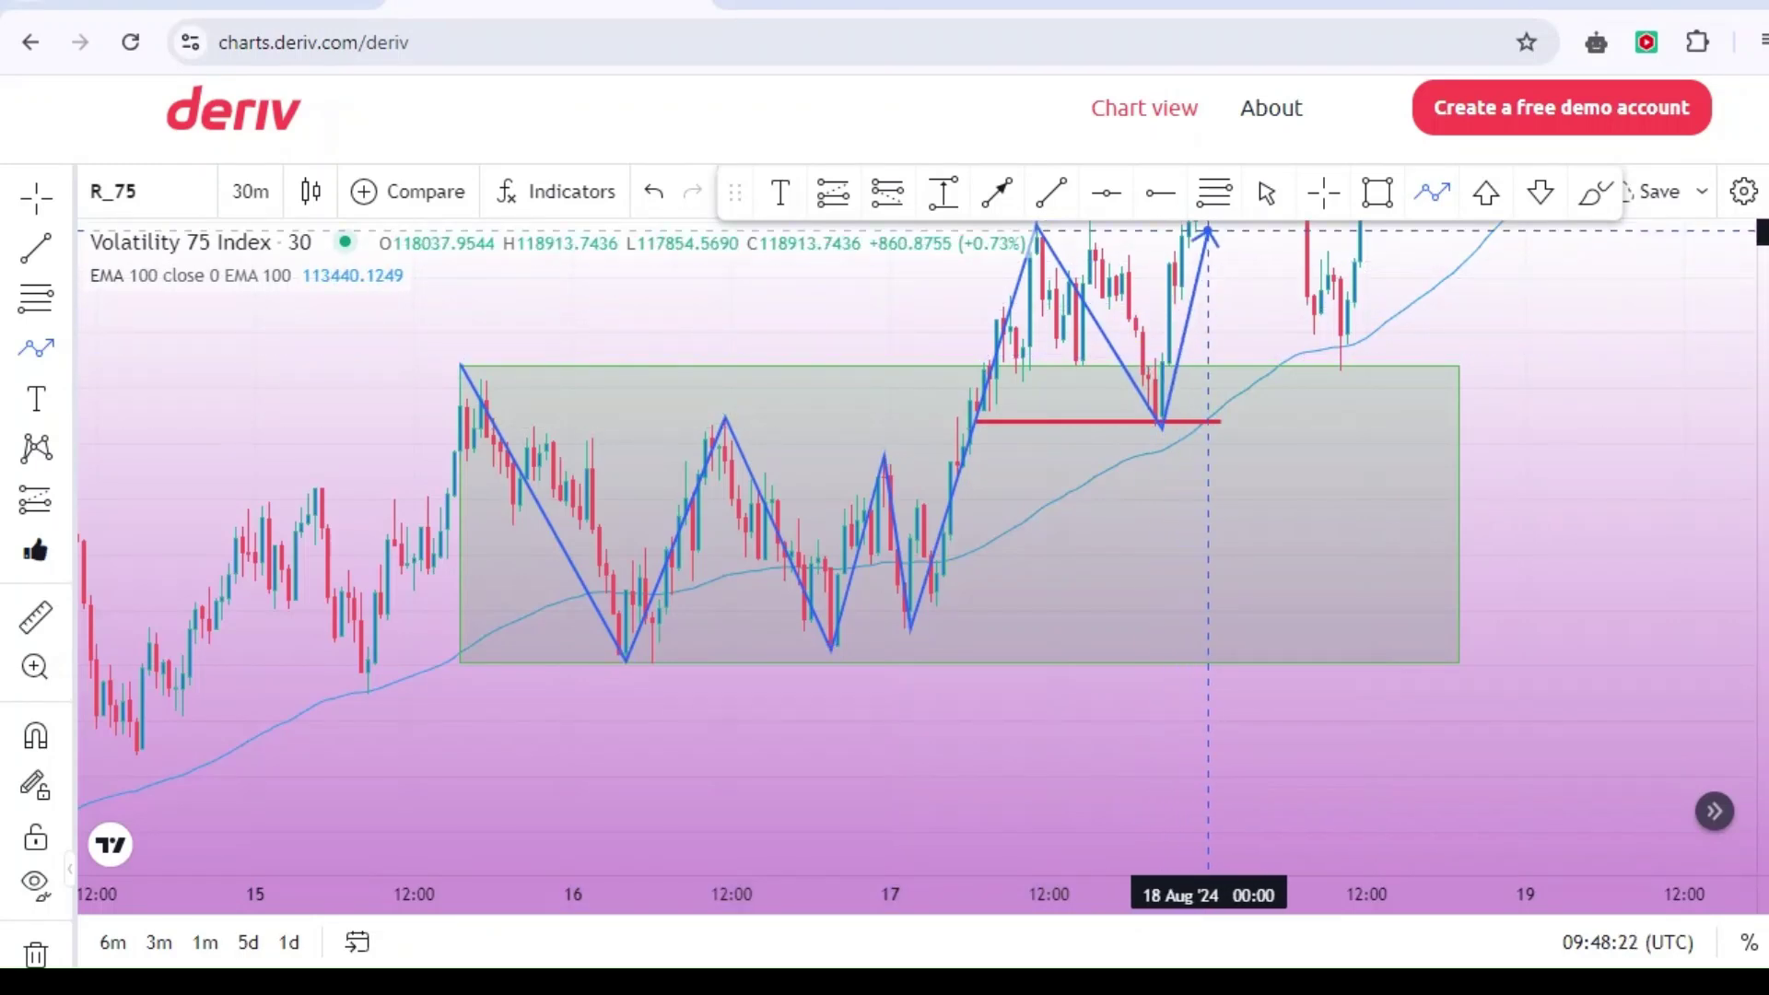
pyautogui.click(1208, 225)
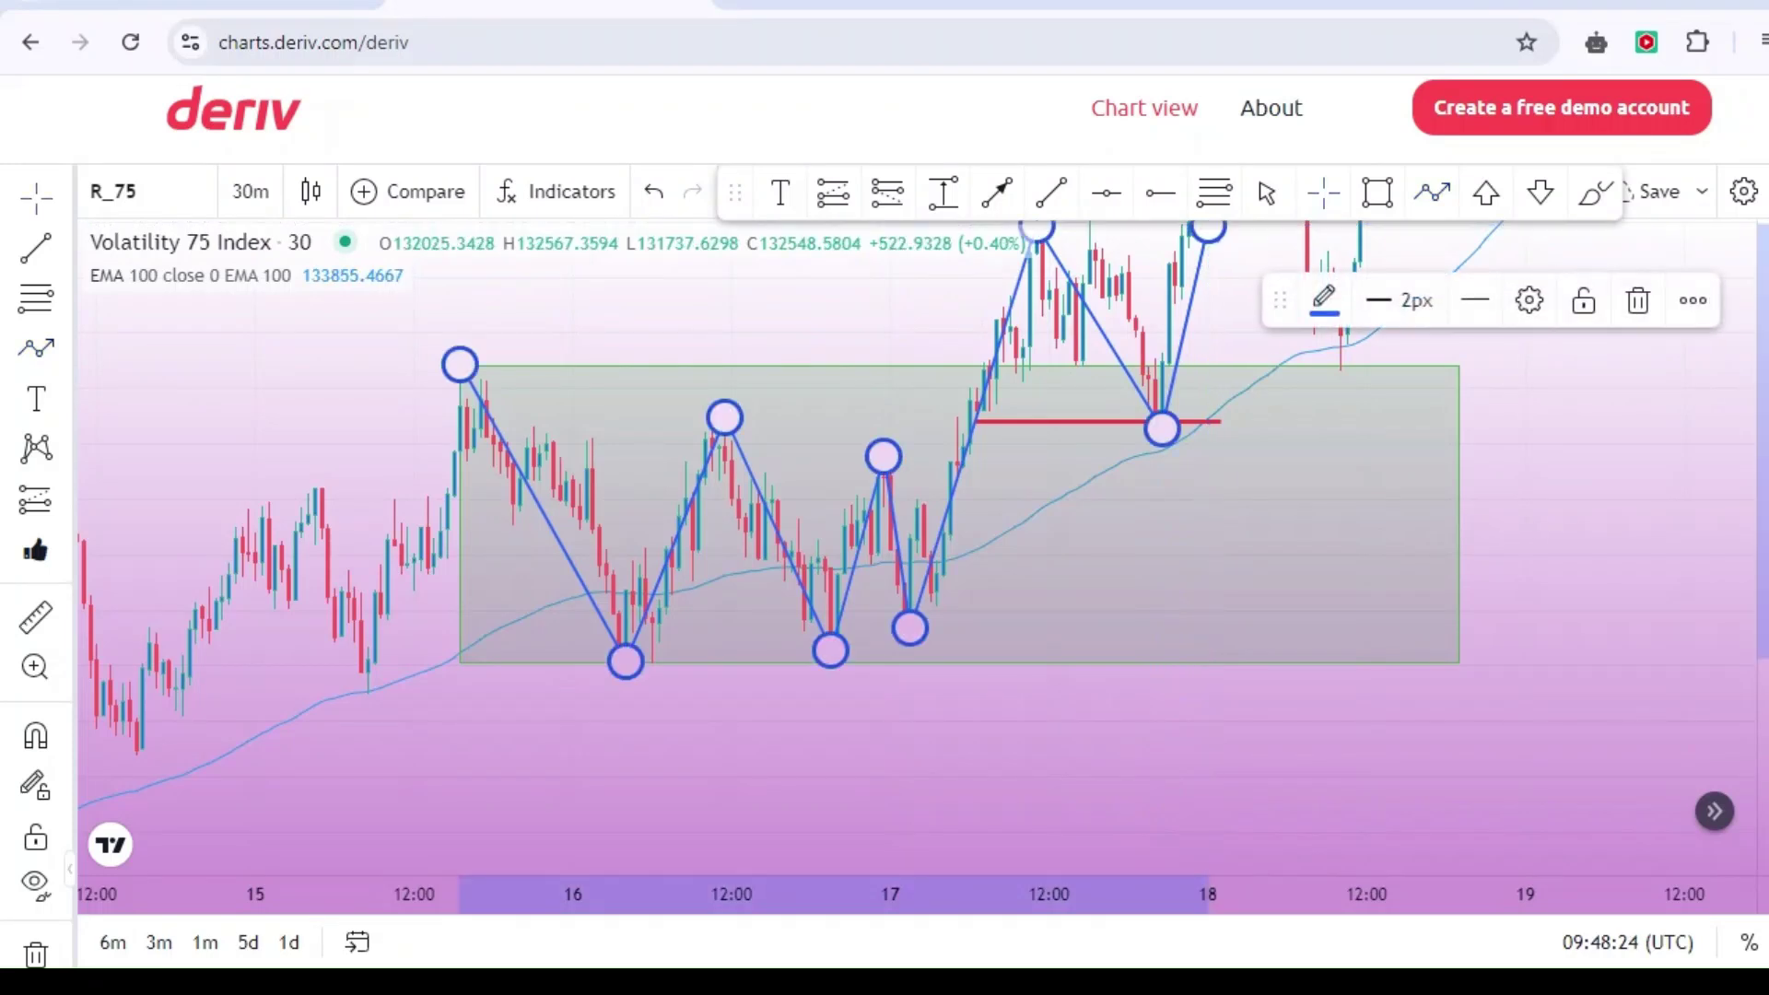
pyautogui.press('Escape')
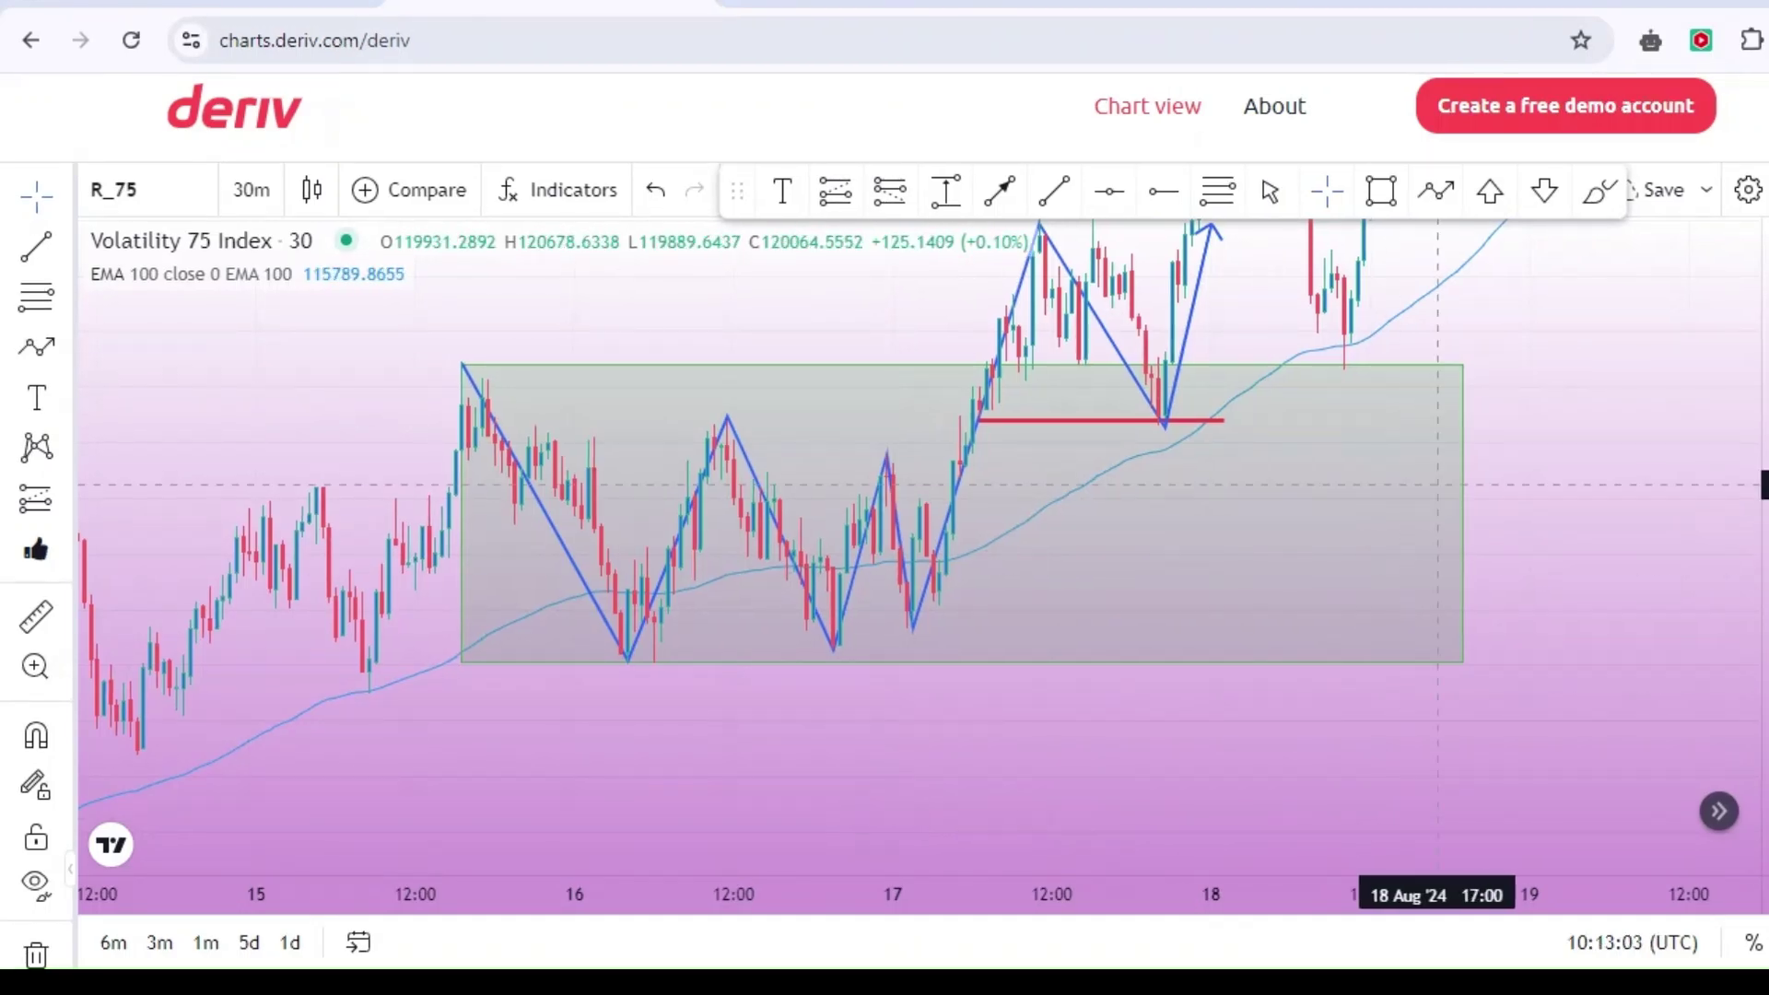
# Place a long position at the retest low with its stop-loss raised just under the entry.
pyautogui.moveTo(1467, 347); pyautogui.dragTo(1319, 498)
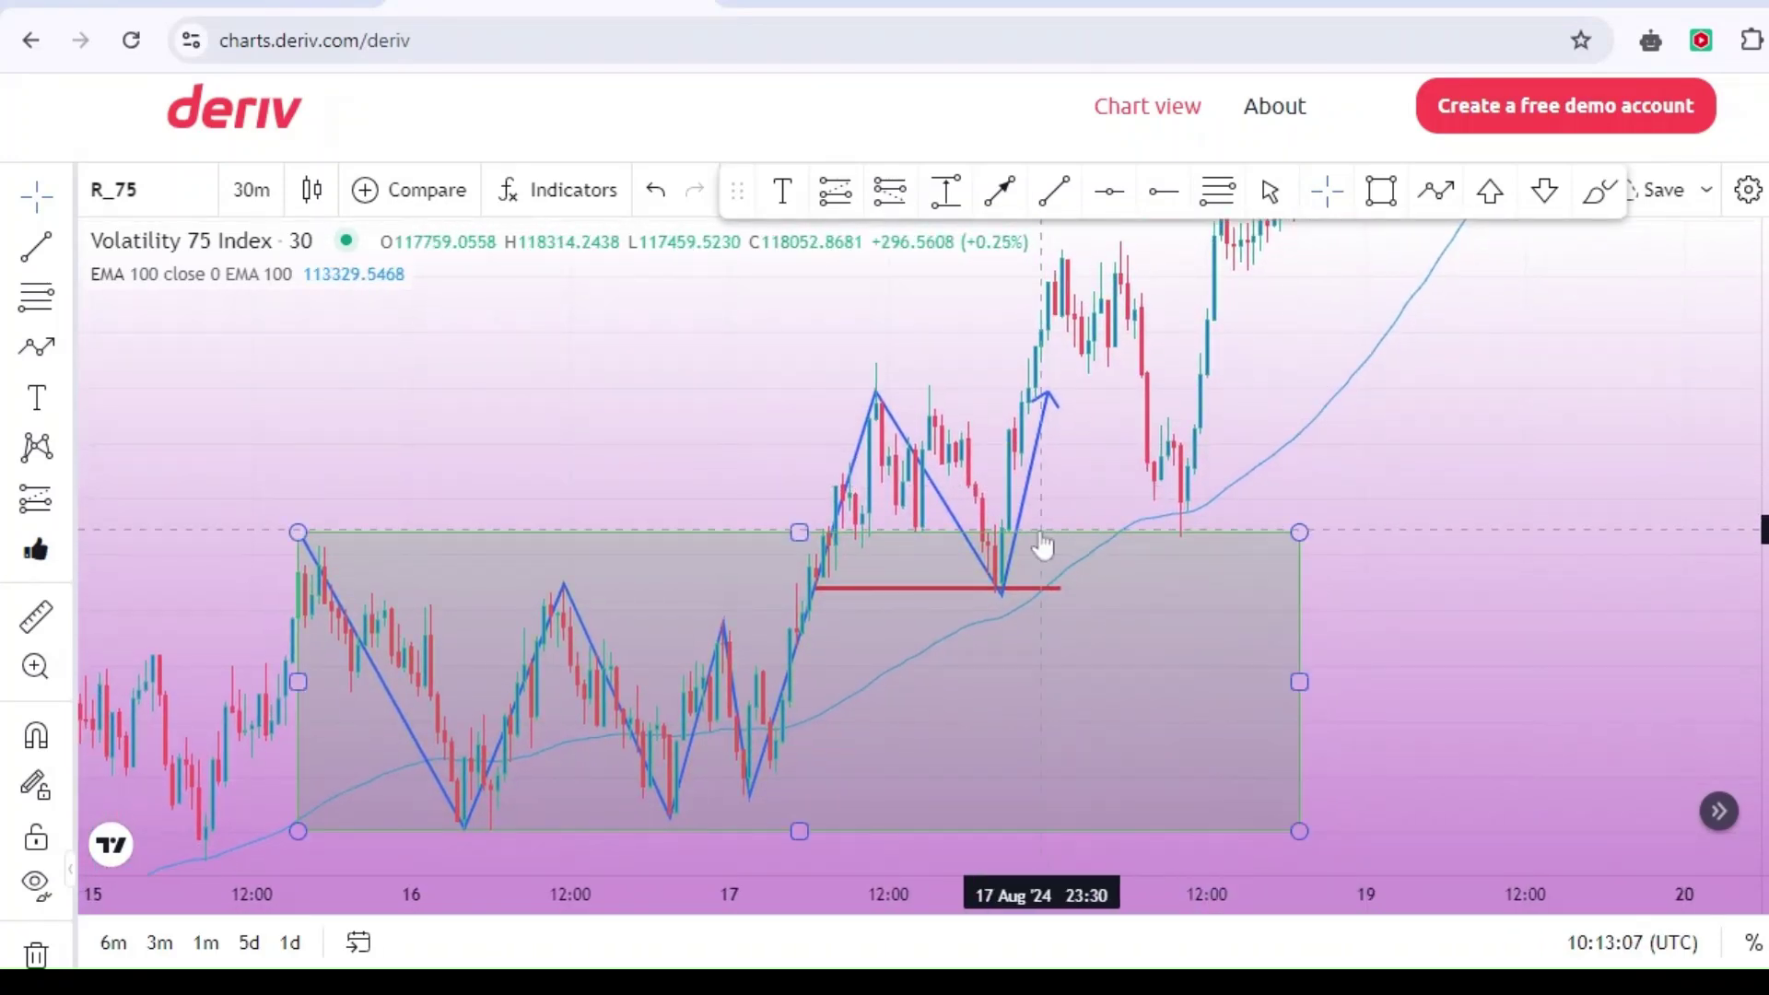
pyautogui.click(835, 190)
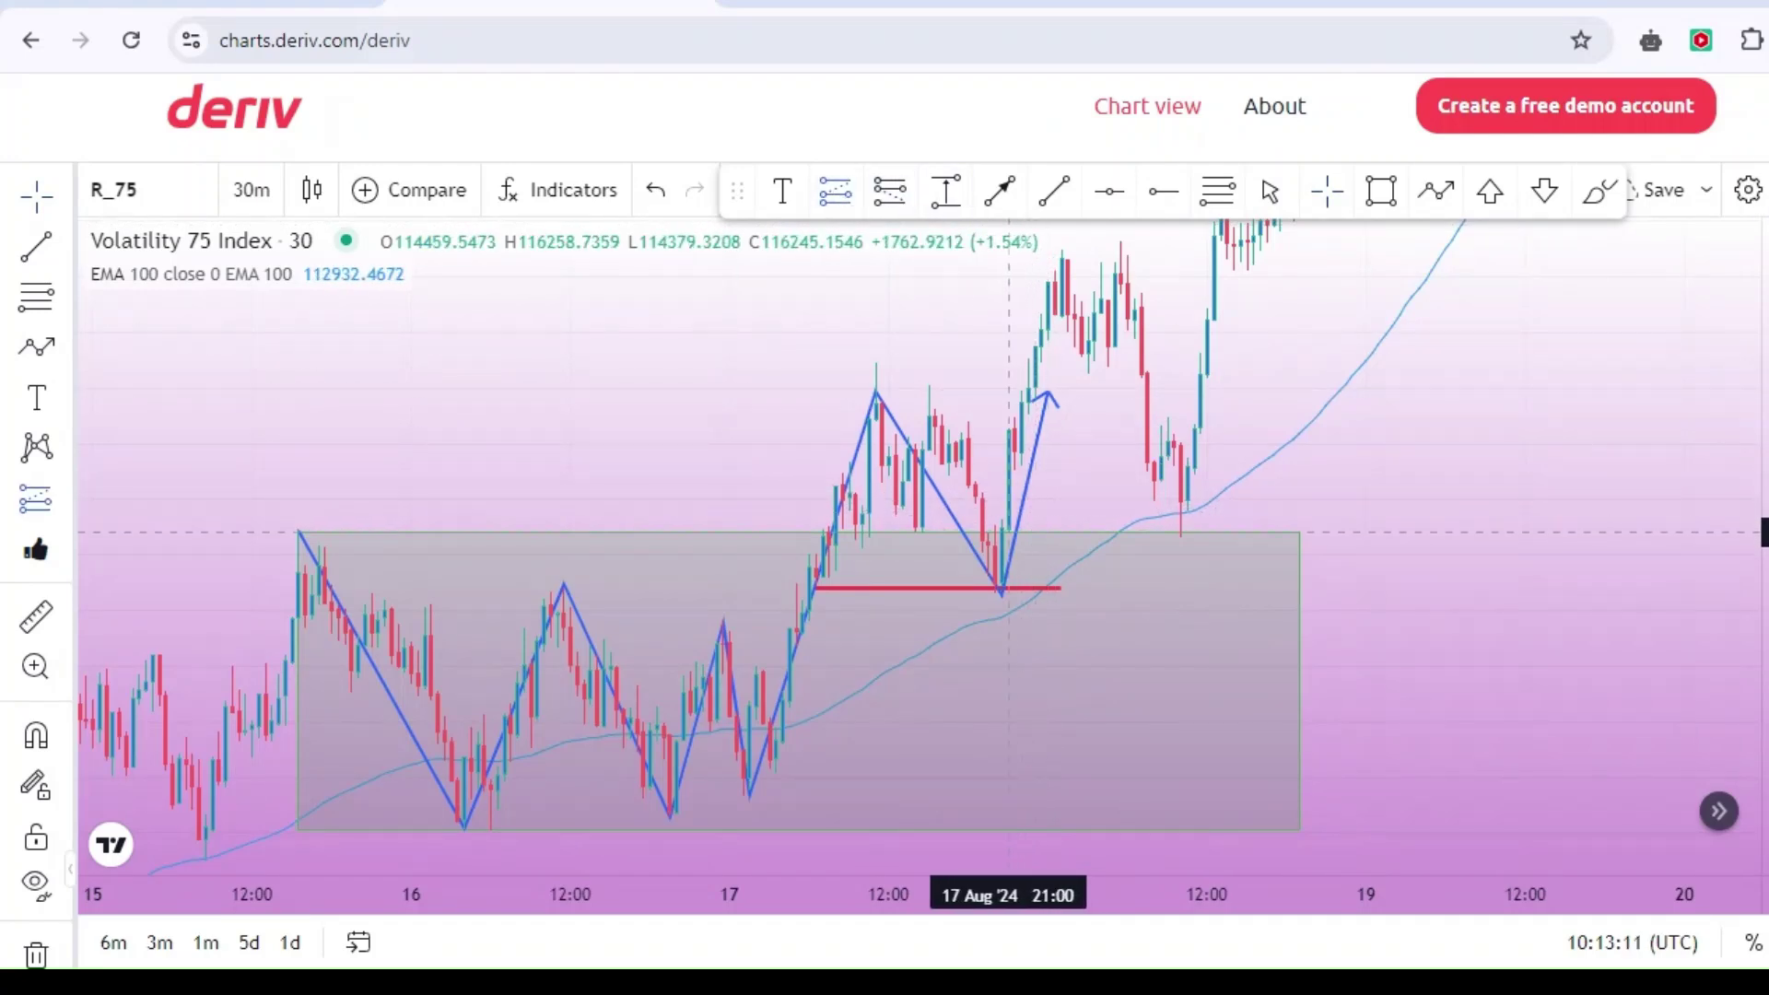
pyautogui.click(1009, 533)
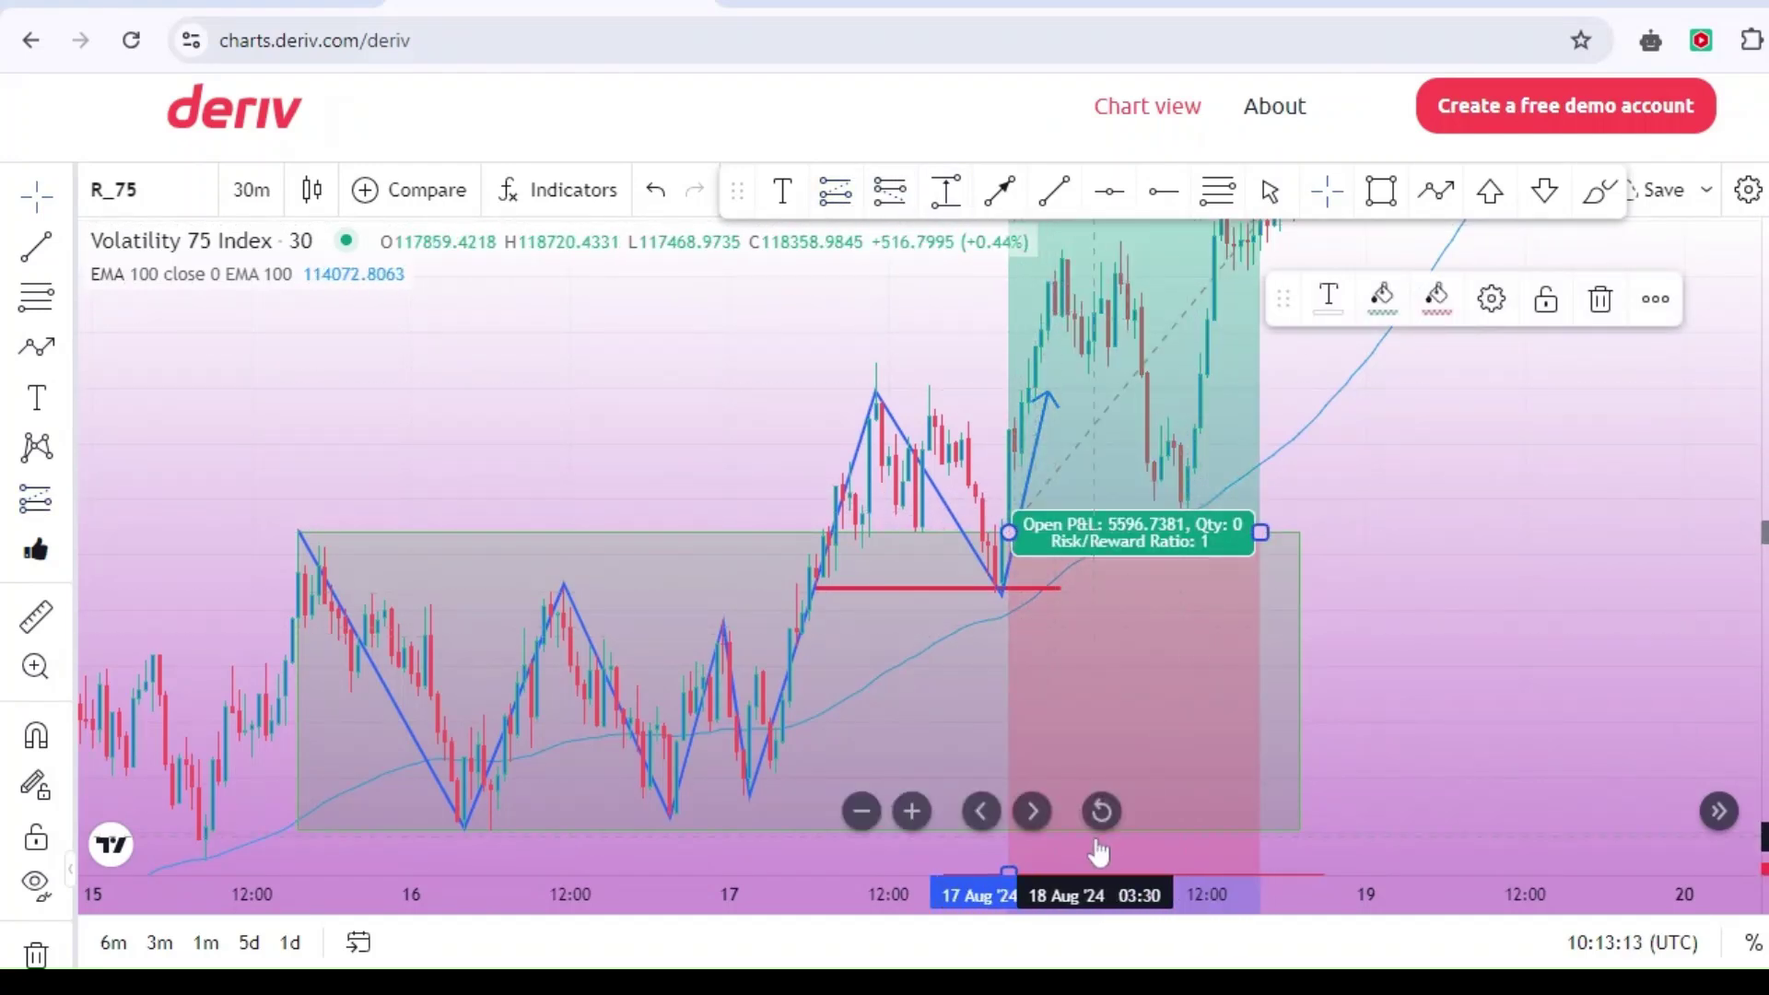
pyautogui.moveTo(1009, 873); pyautogui.dragTo(1009, 602)
pyautogui.click(1526, 439)
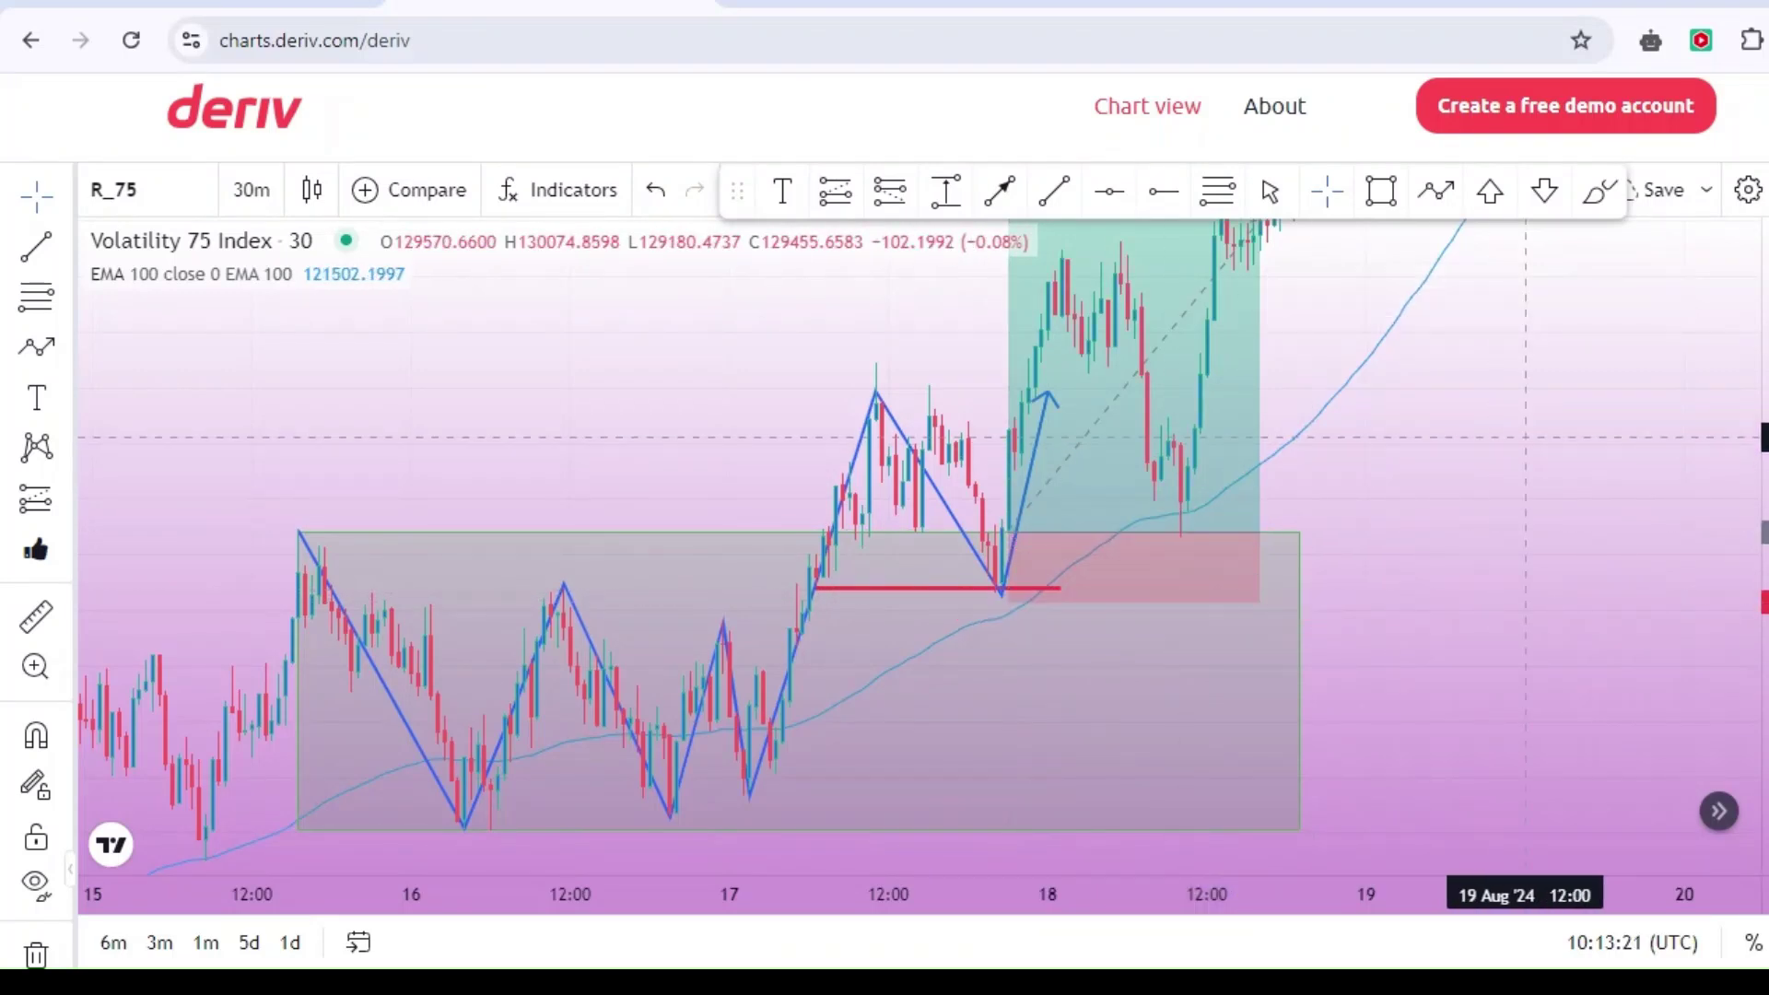
pyautogui.moveTo(1526, 439); pyautogui.dragTo(1444, 625)
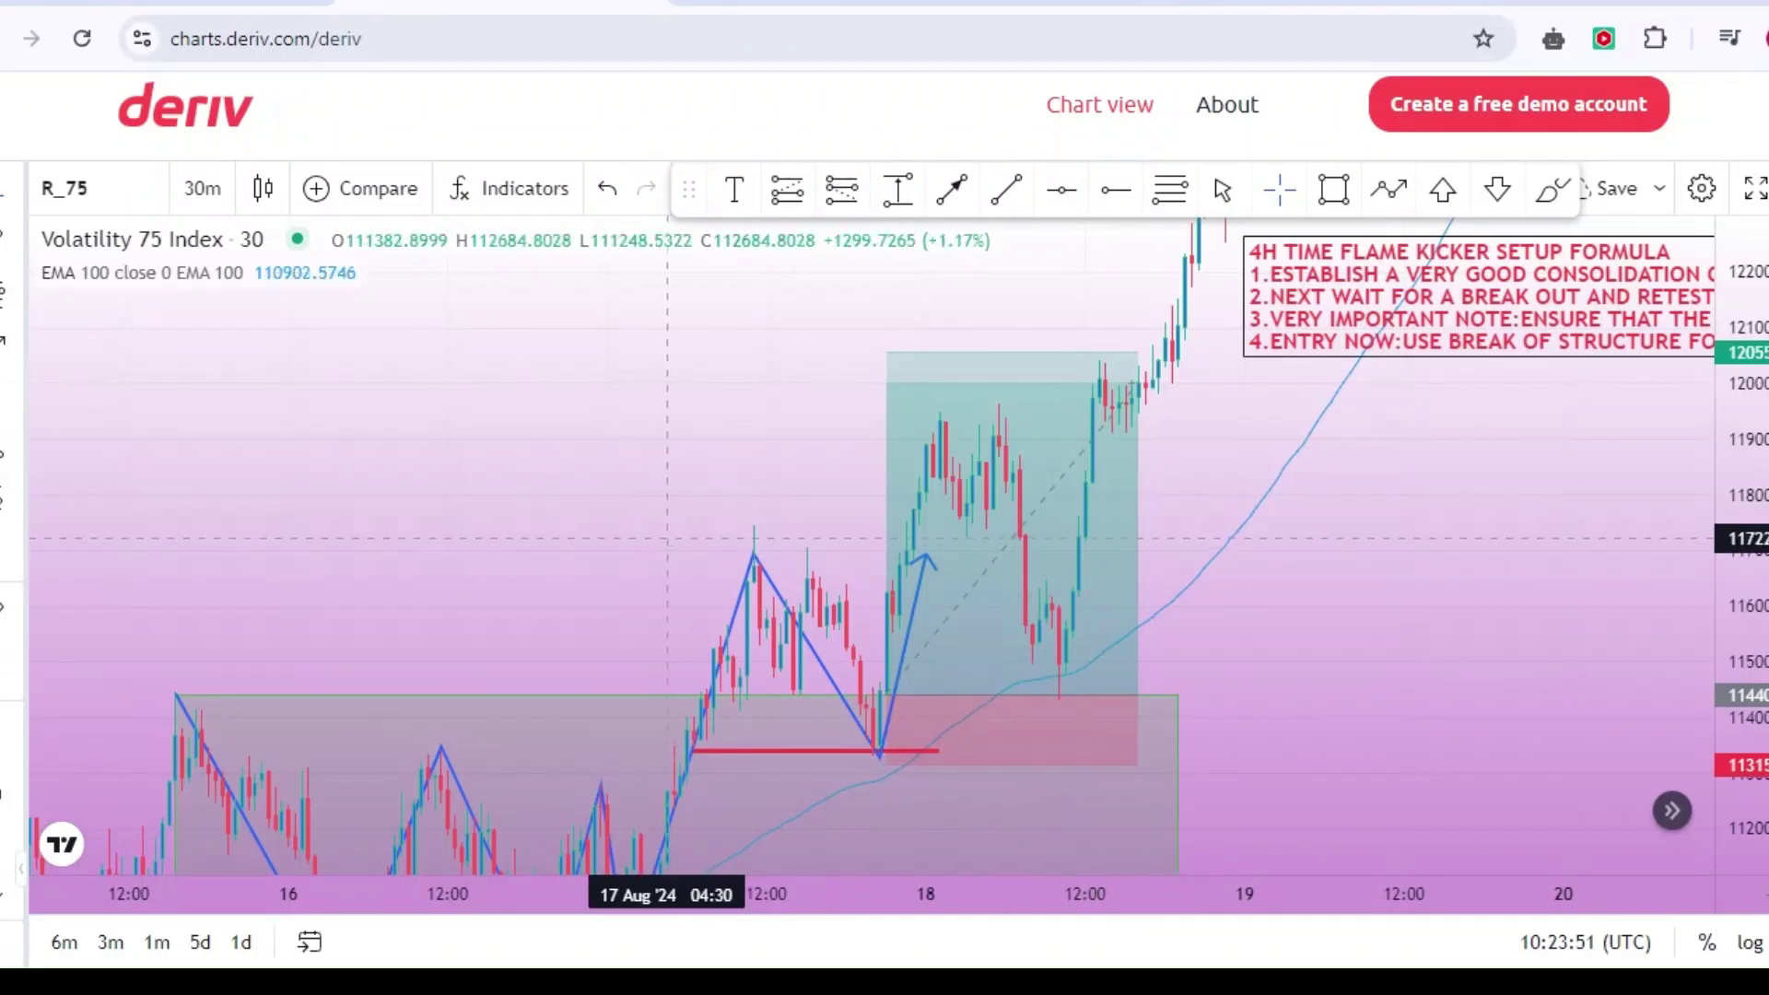
# Lower the long position's profit target until the risk/reward ratio reads 3.56.
pyautogui.moveTo(622, 539)
pyautogui.mouseDown()
pyautogui.moveTo(474, 545)
pyautogui.moveTo(422, 446)
pyautogui.mouseUp()
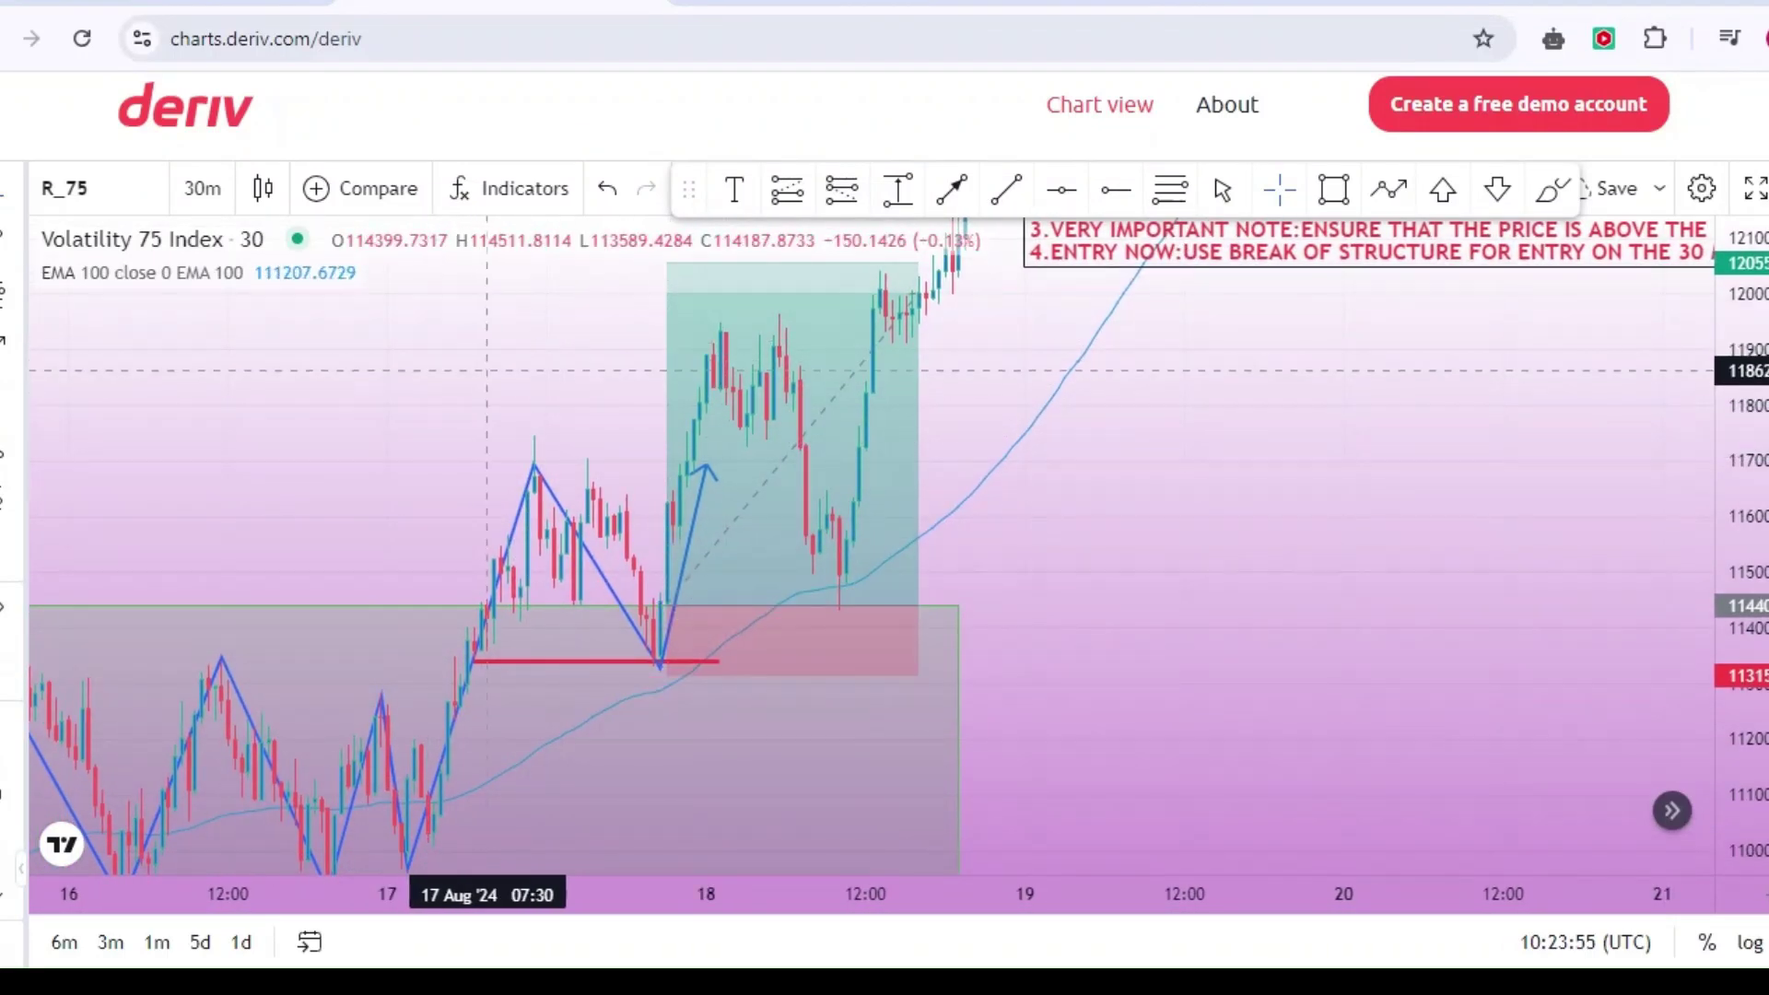
pyautogui.moveTo(552, 386)
pyautogui.mouseDown()
pyautogui.moveTo(1196, 422)
pyautogui.moveTo(1090, 450)
pyautogui.mouseUp()
pyautogui.click(1253, 433)
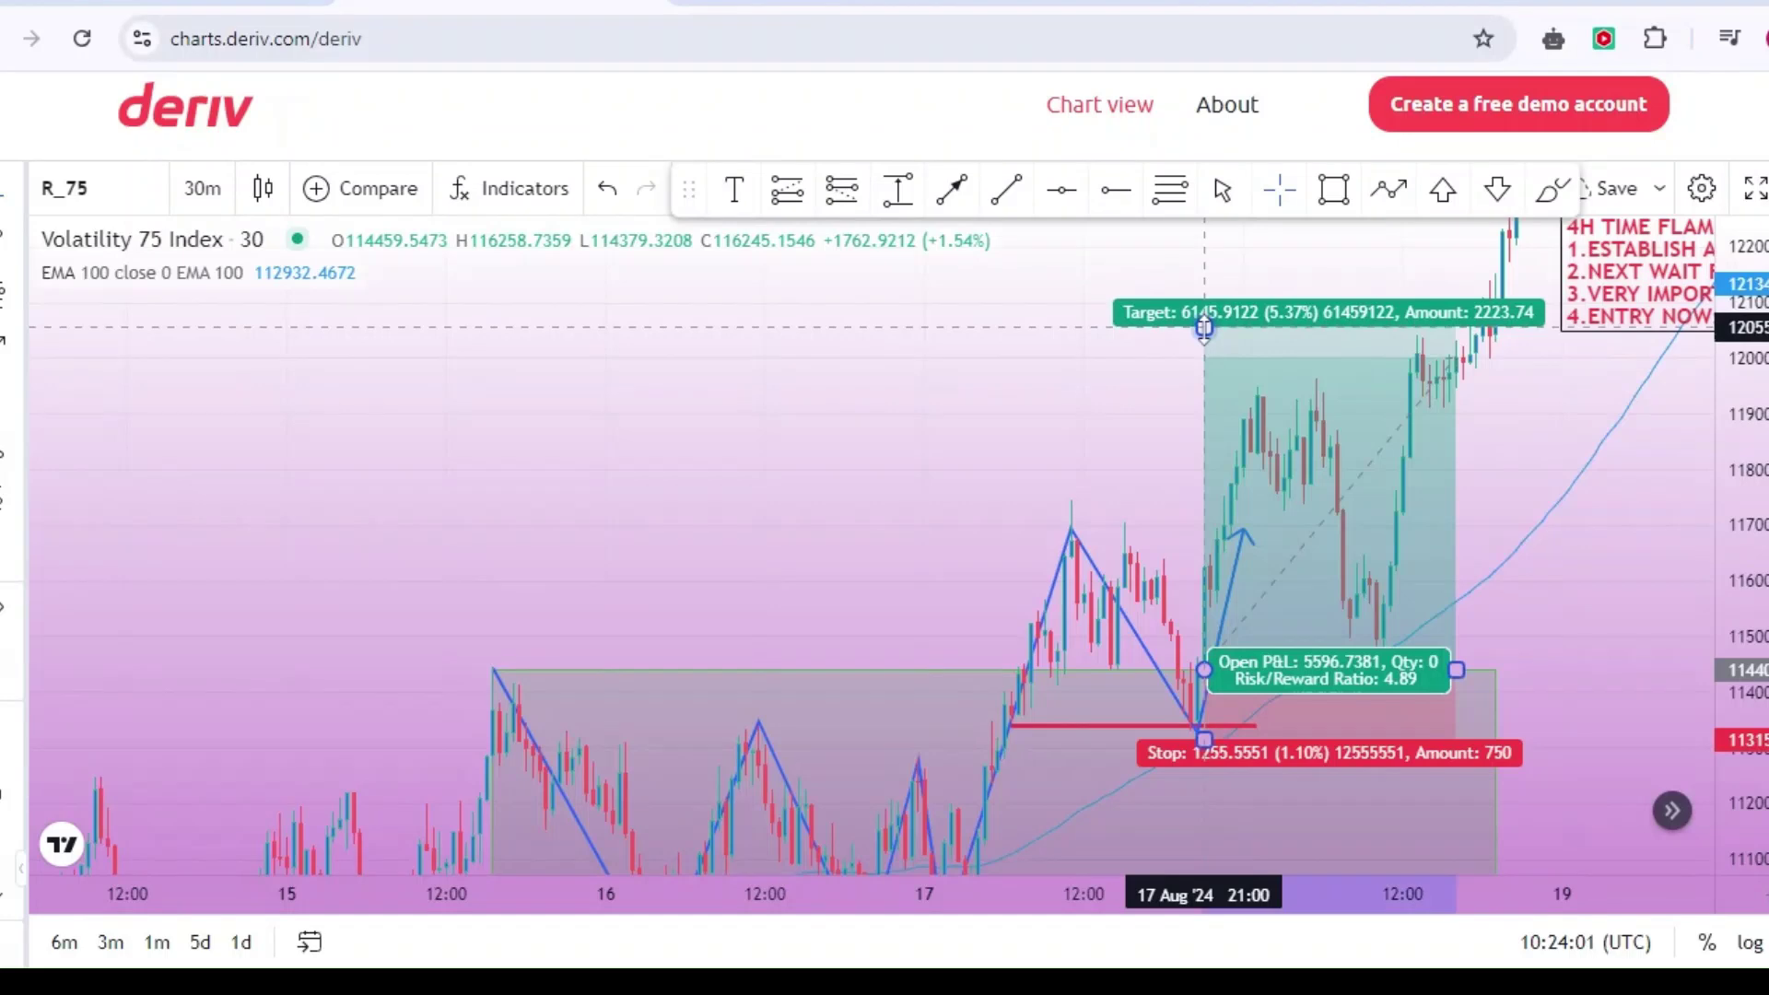
pyautogui.moveTo(1205, 329); pyautogui.dragTo(1205, 408)
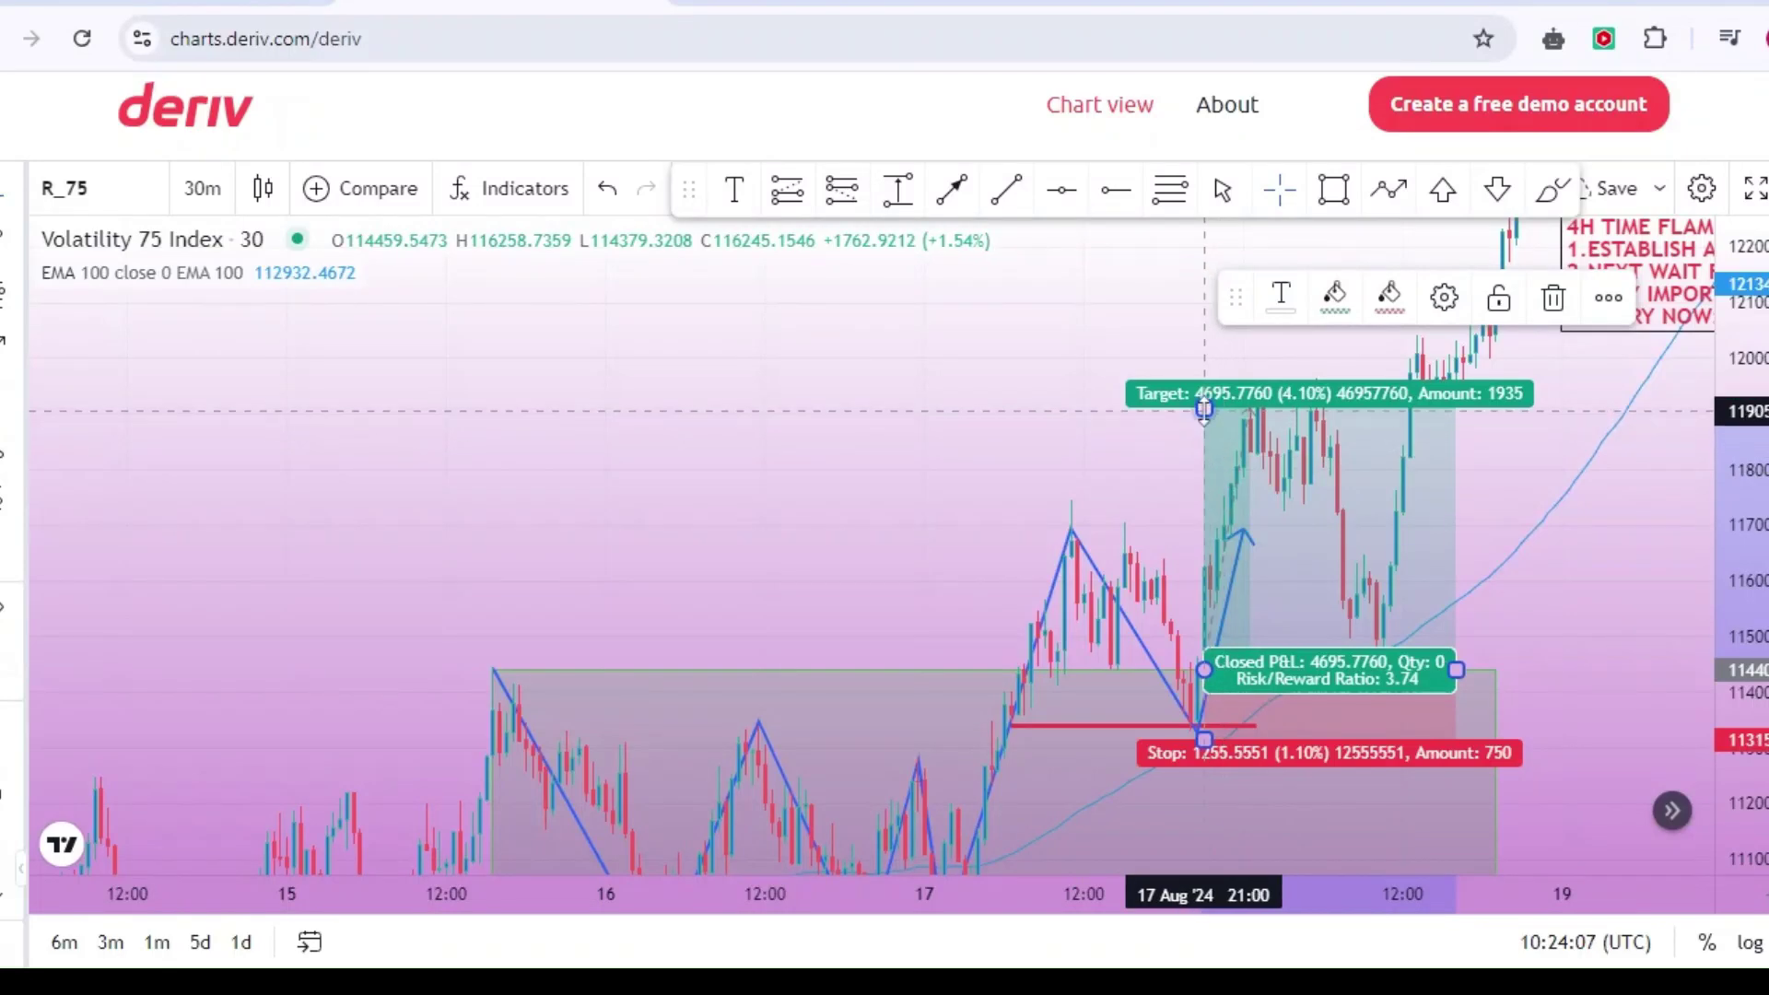
pyautogui.moveTo(1204, 408); pyautogui.dragTo(1205, 421)
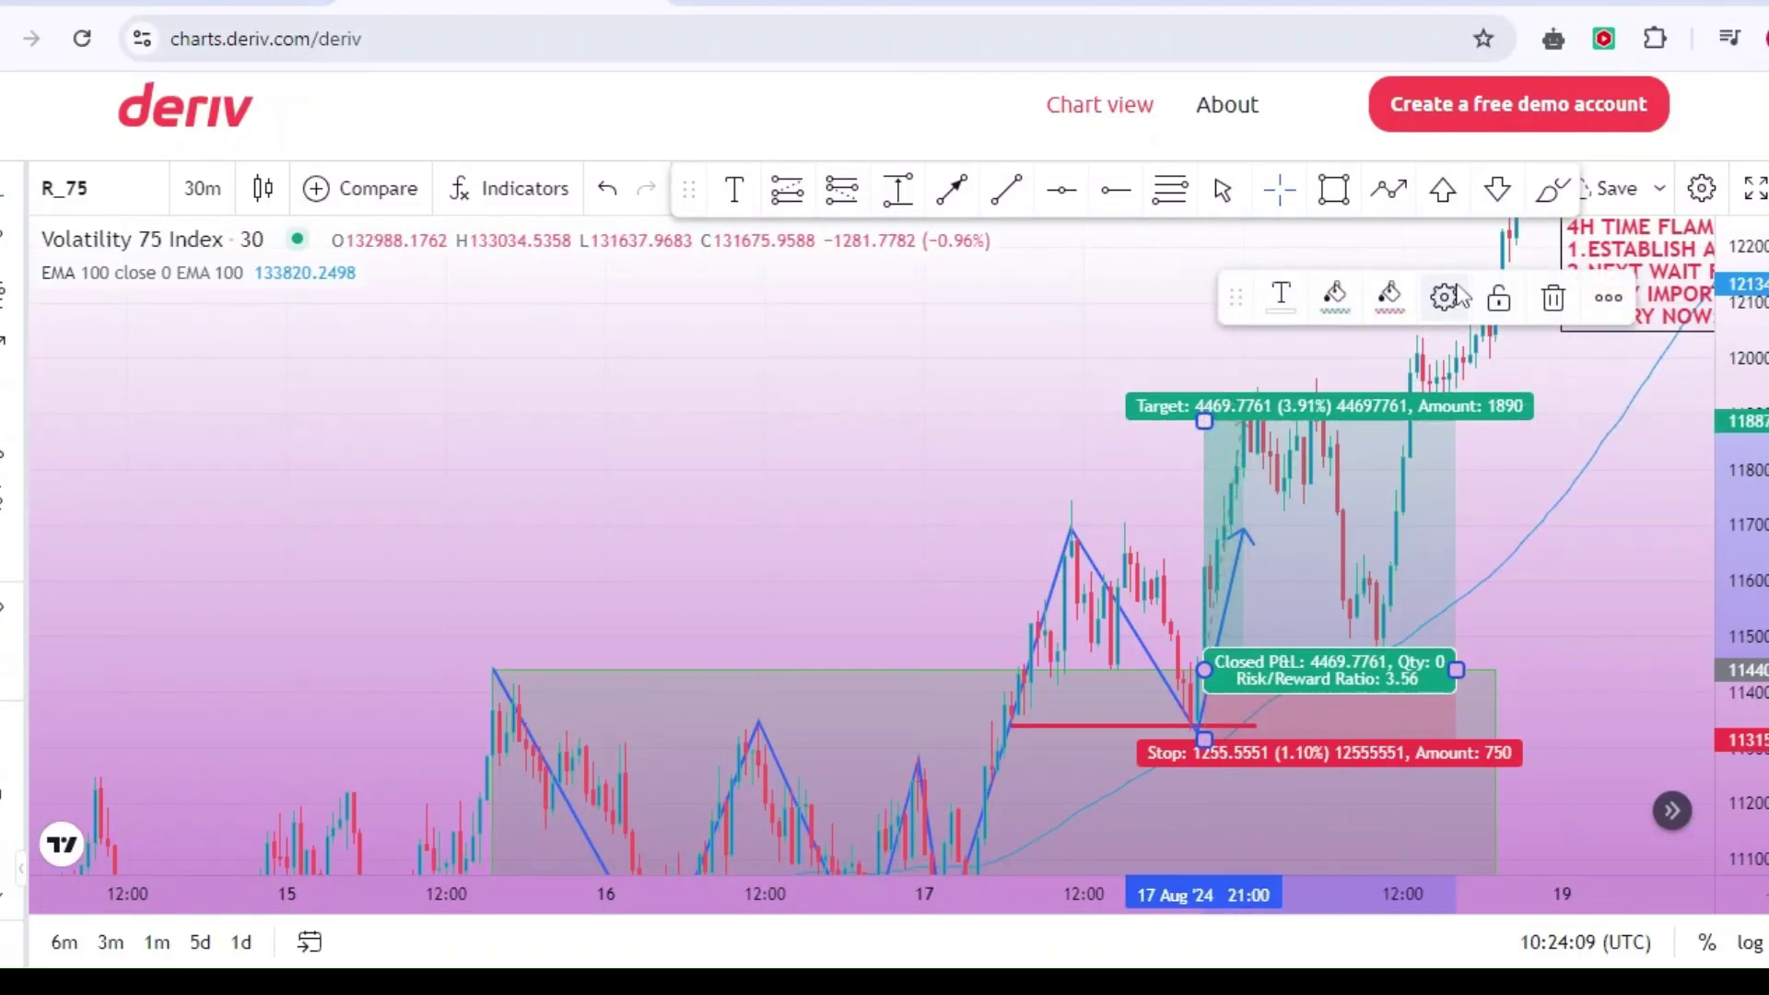
# Apply the long position's settings so its target, stop and P&L text labels are hidden.
pyautogui.click(1445, 297)
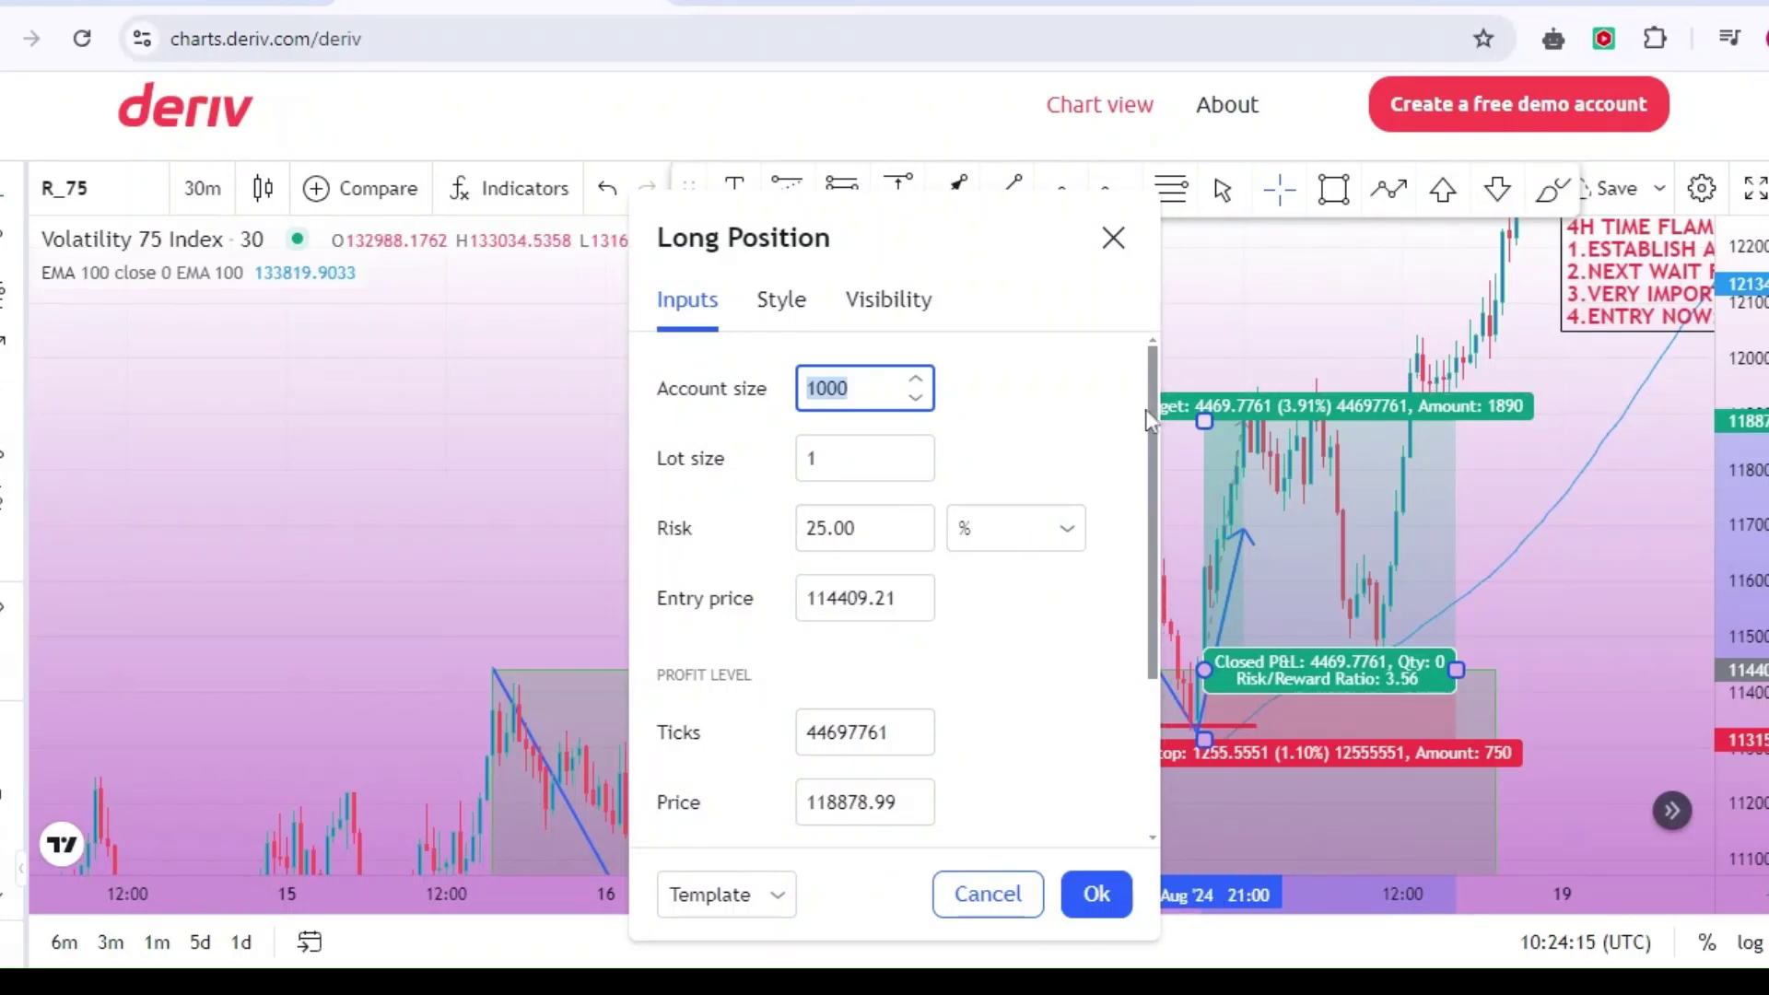
pyautogui.moveTo(1154, 419); pyautogui.dragTo(1151, 647)
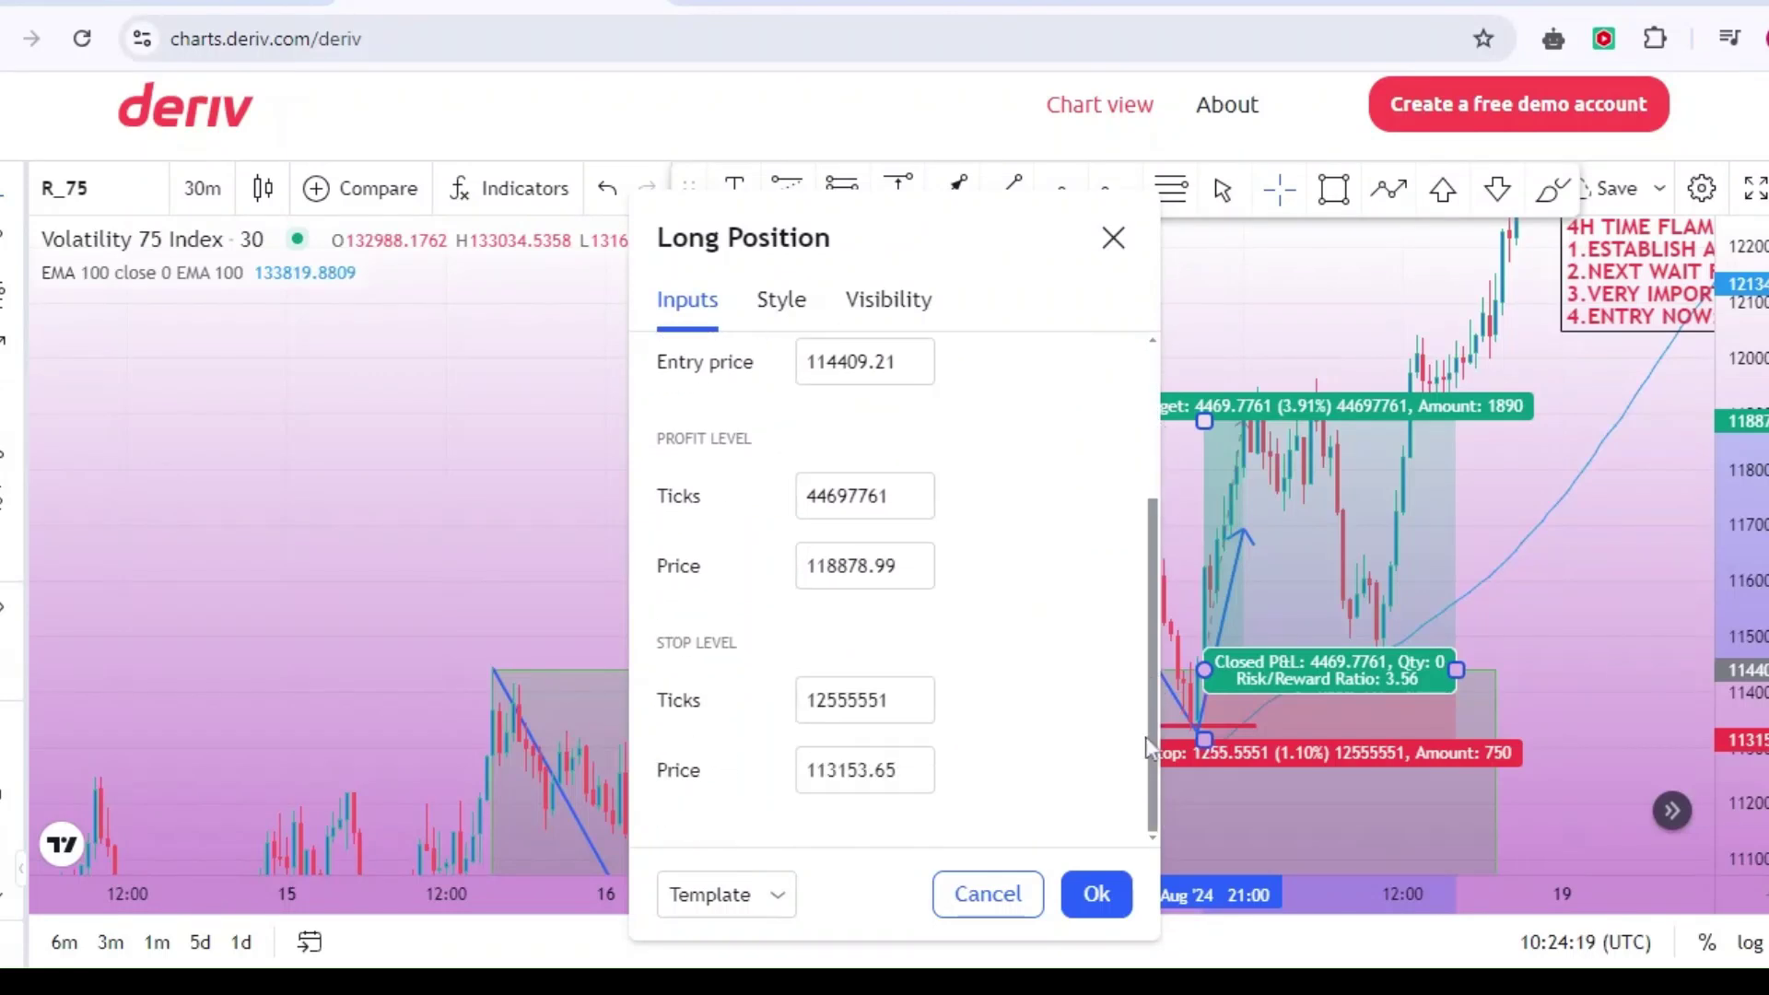
pyautogui.click(1108, 894)
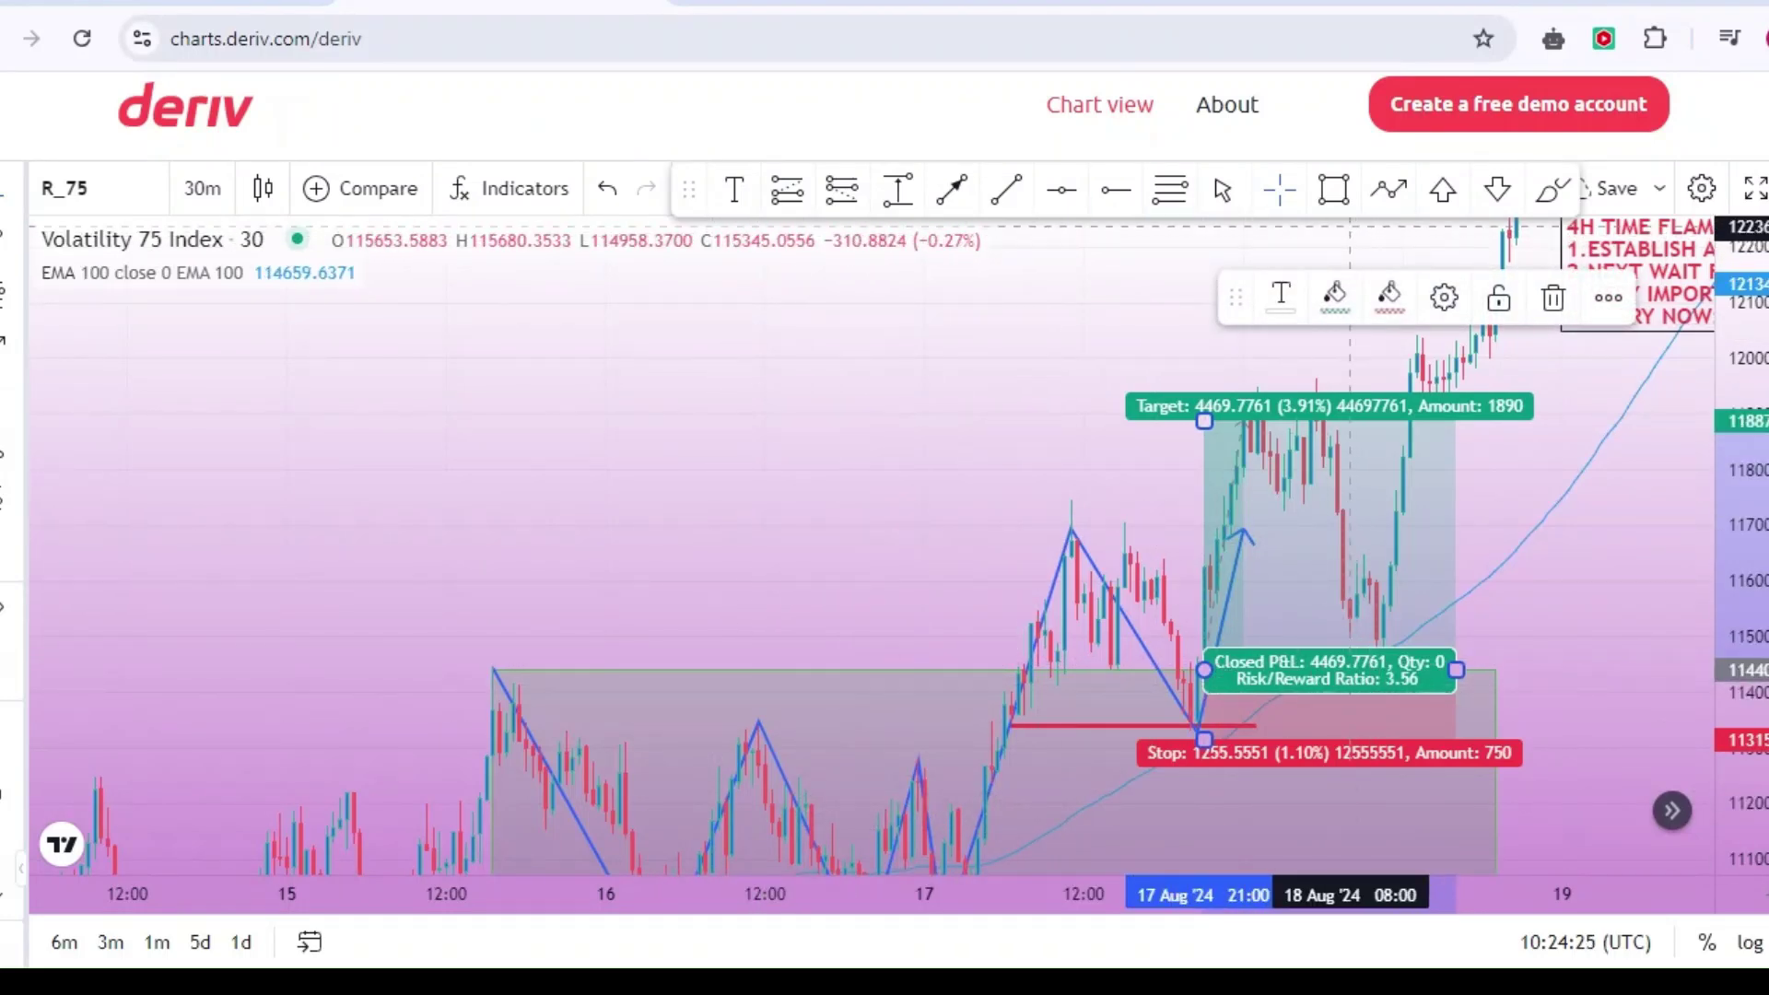
pyautogui.click(1276, 299)
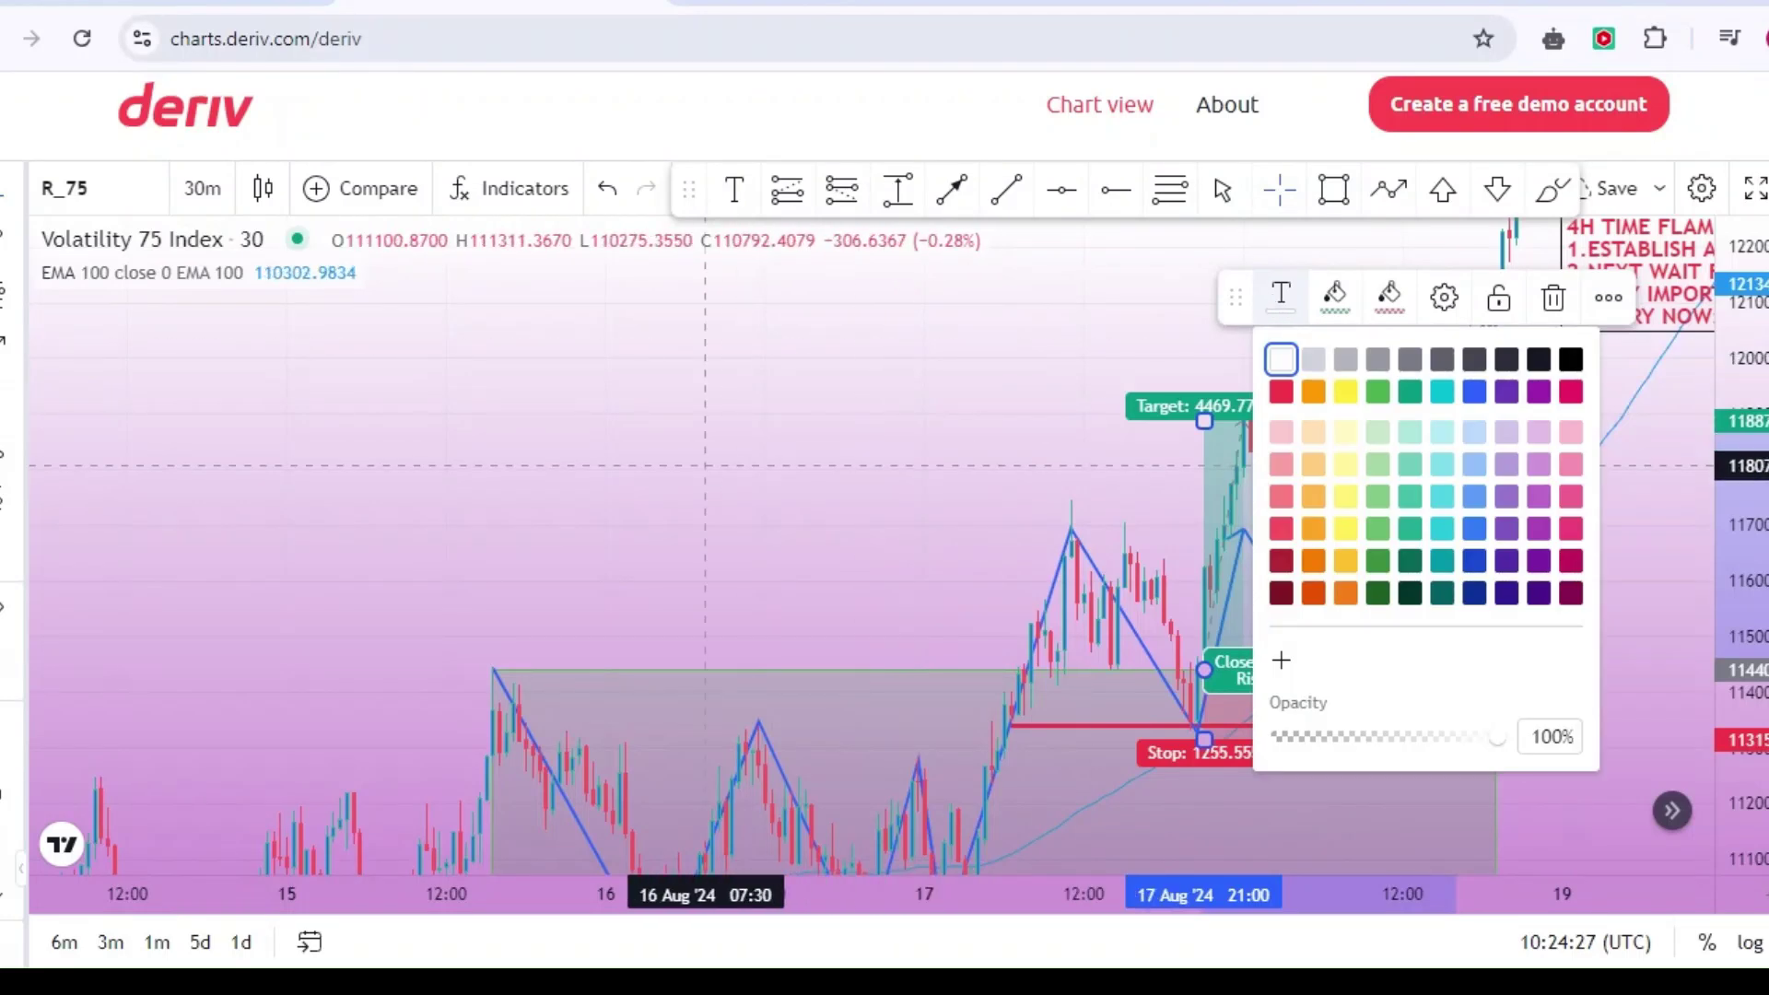
pyautogui.click(700, 465)
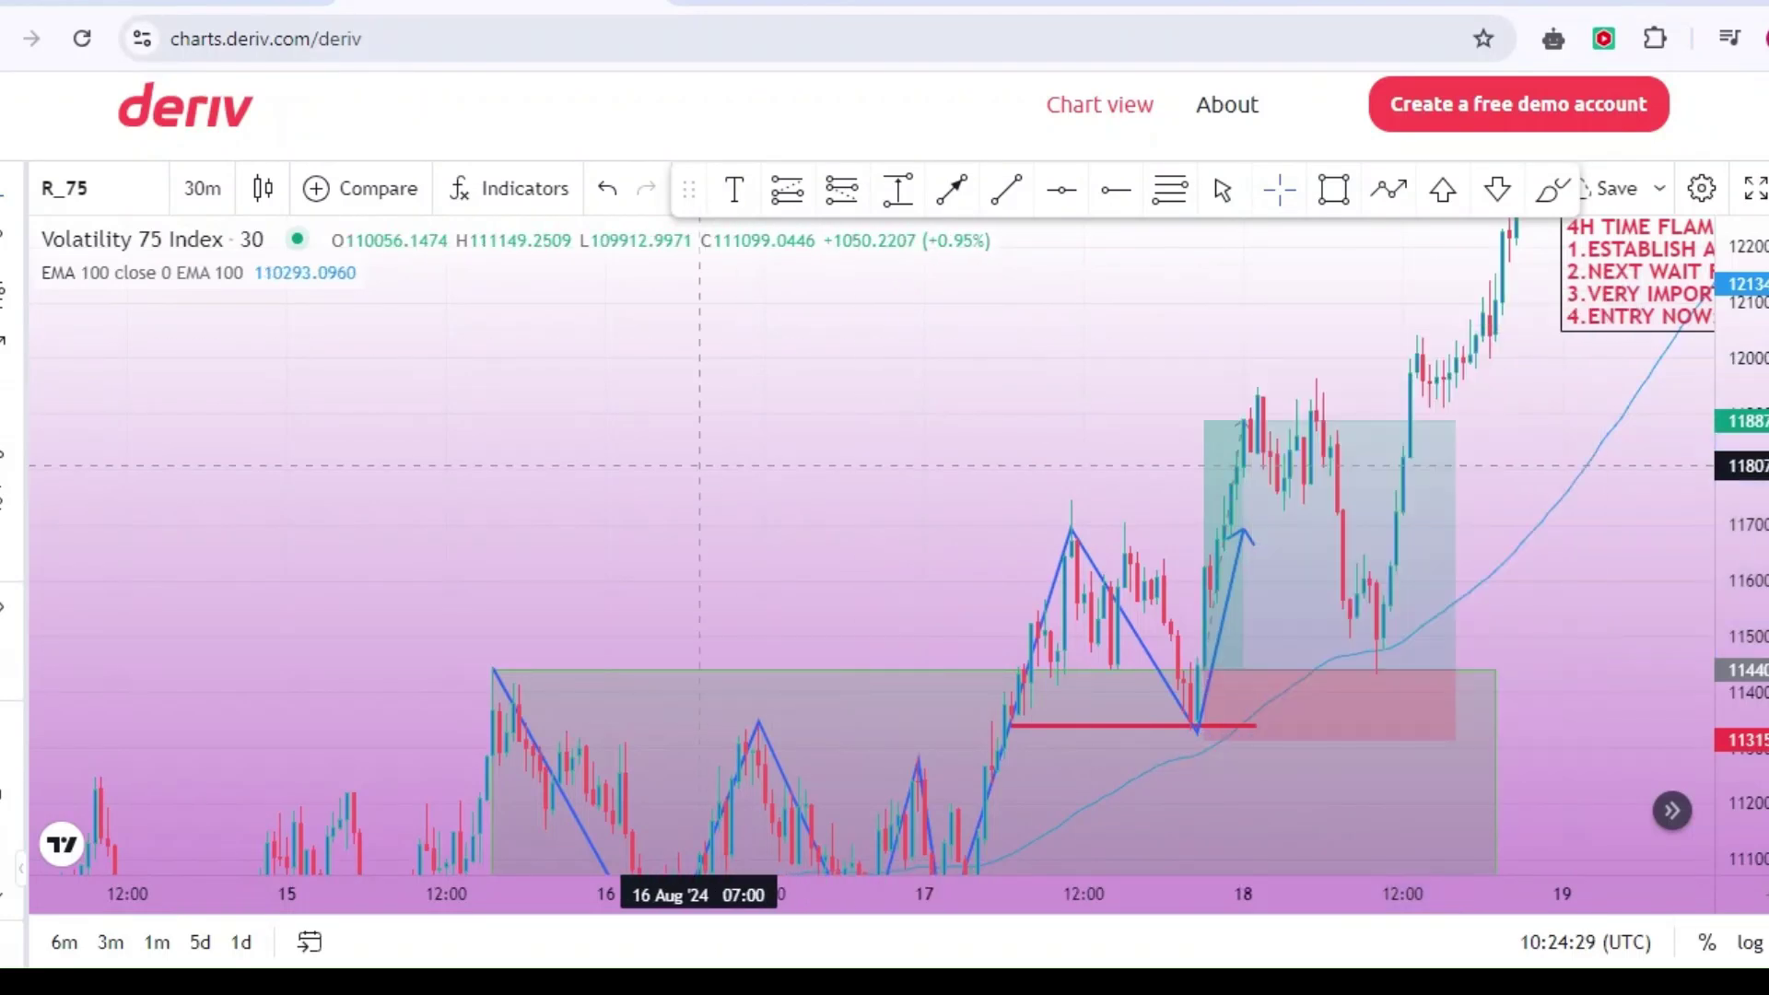
pyautogui.write('TR')
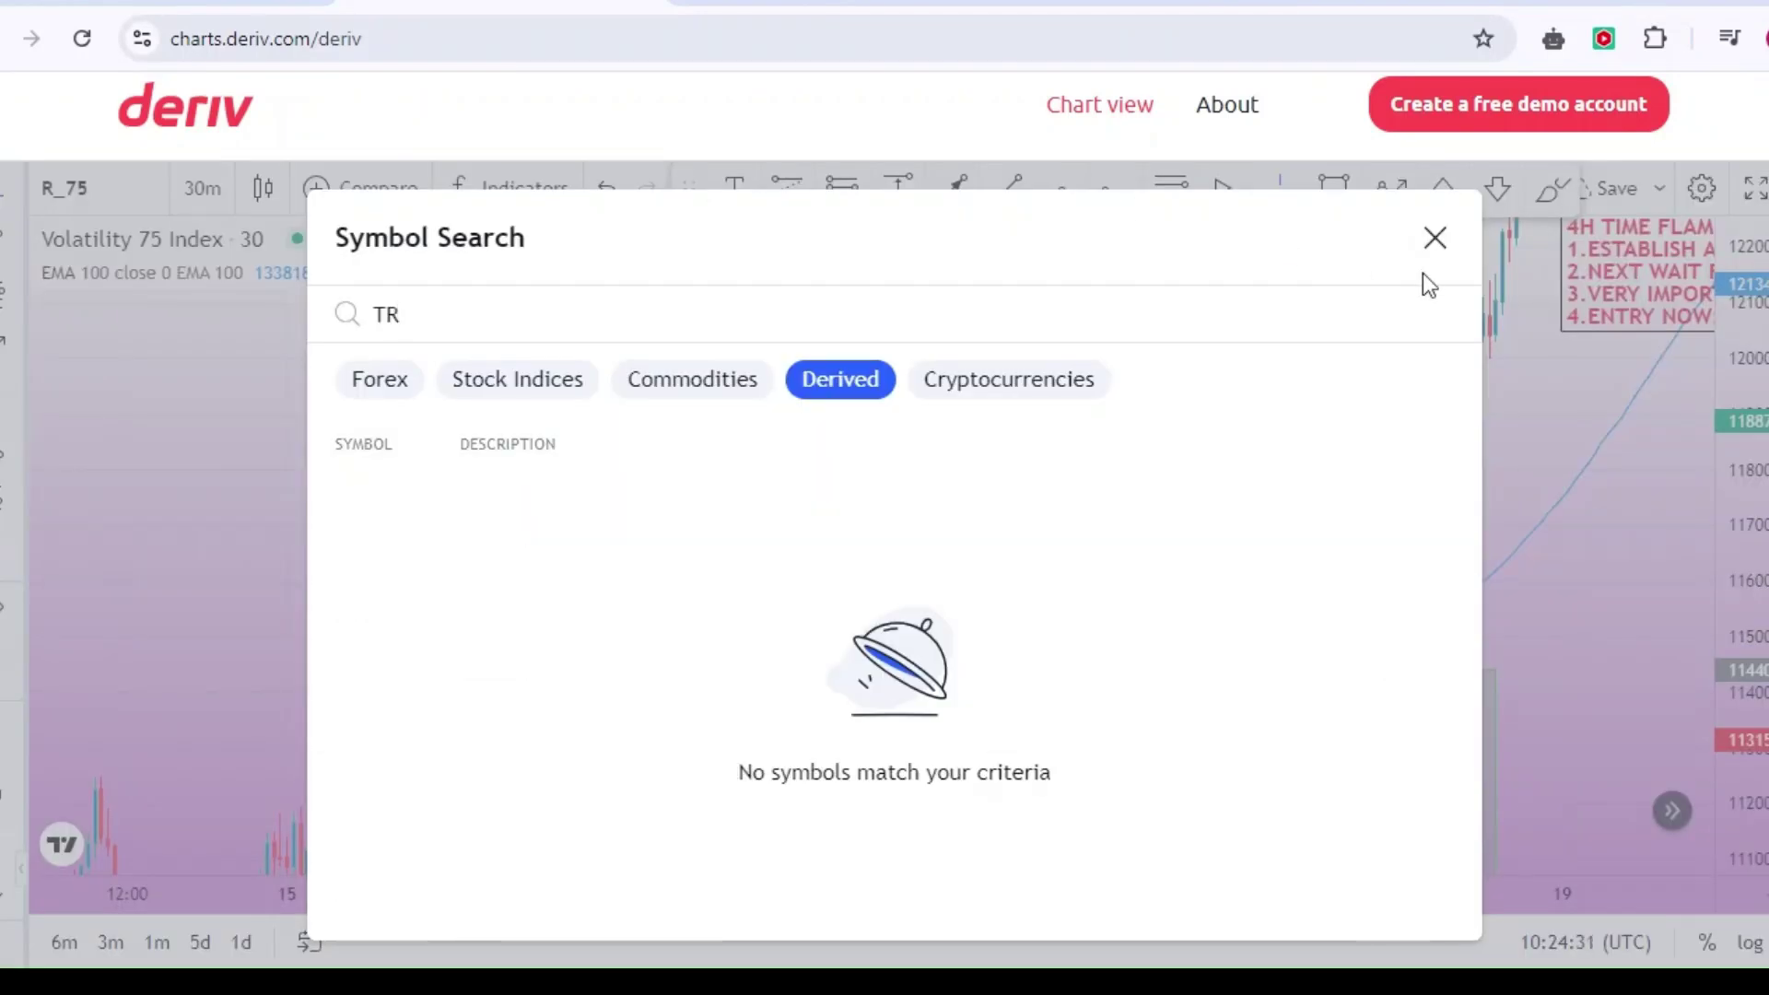
pyautogui.click(1435, 244)
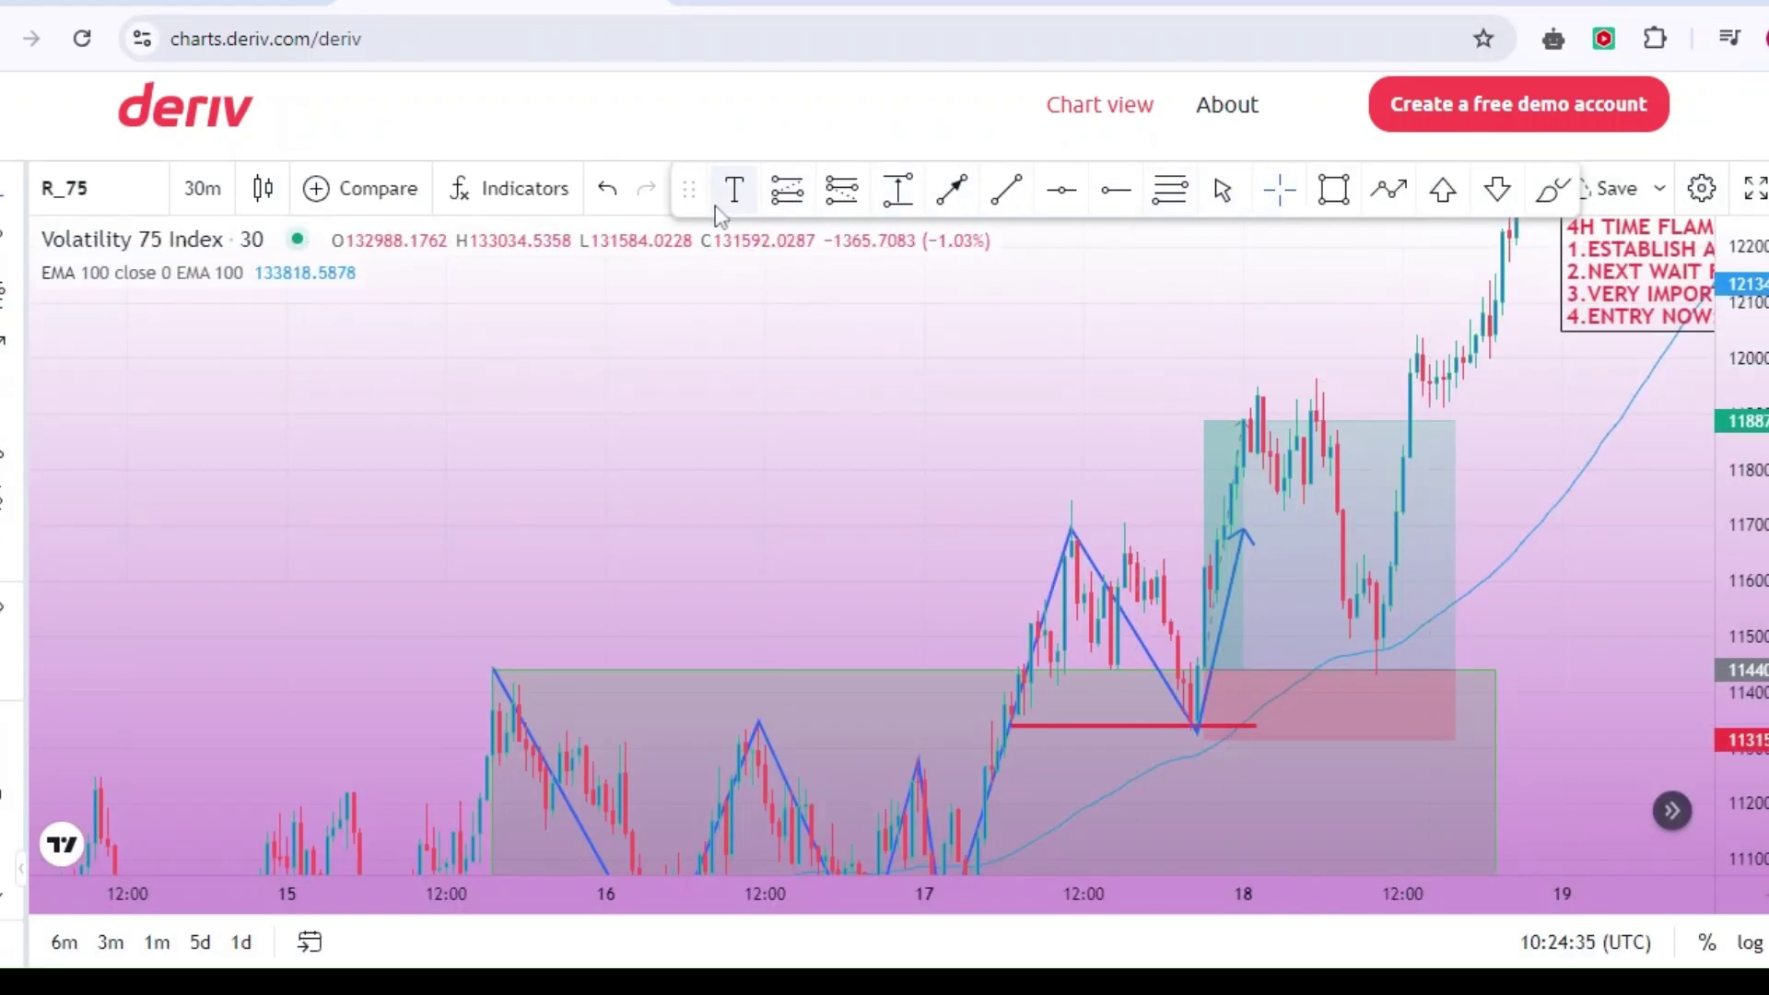
# Add a red bold text label 'TARGET RATIO 1,2 OR 1,3' above the breakout zigzag.
pyautogui.click(764, 350)
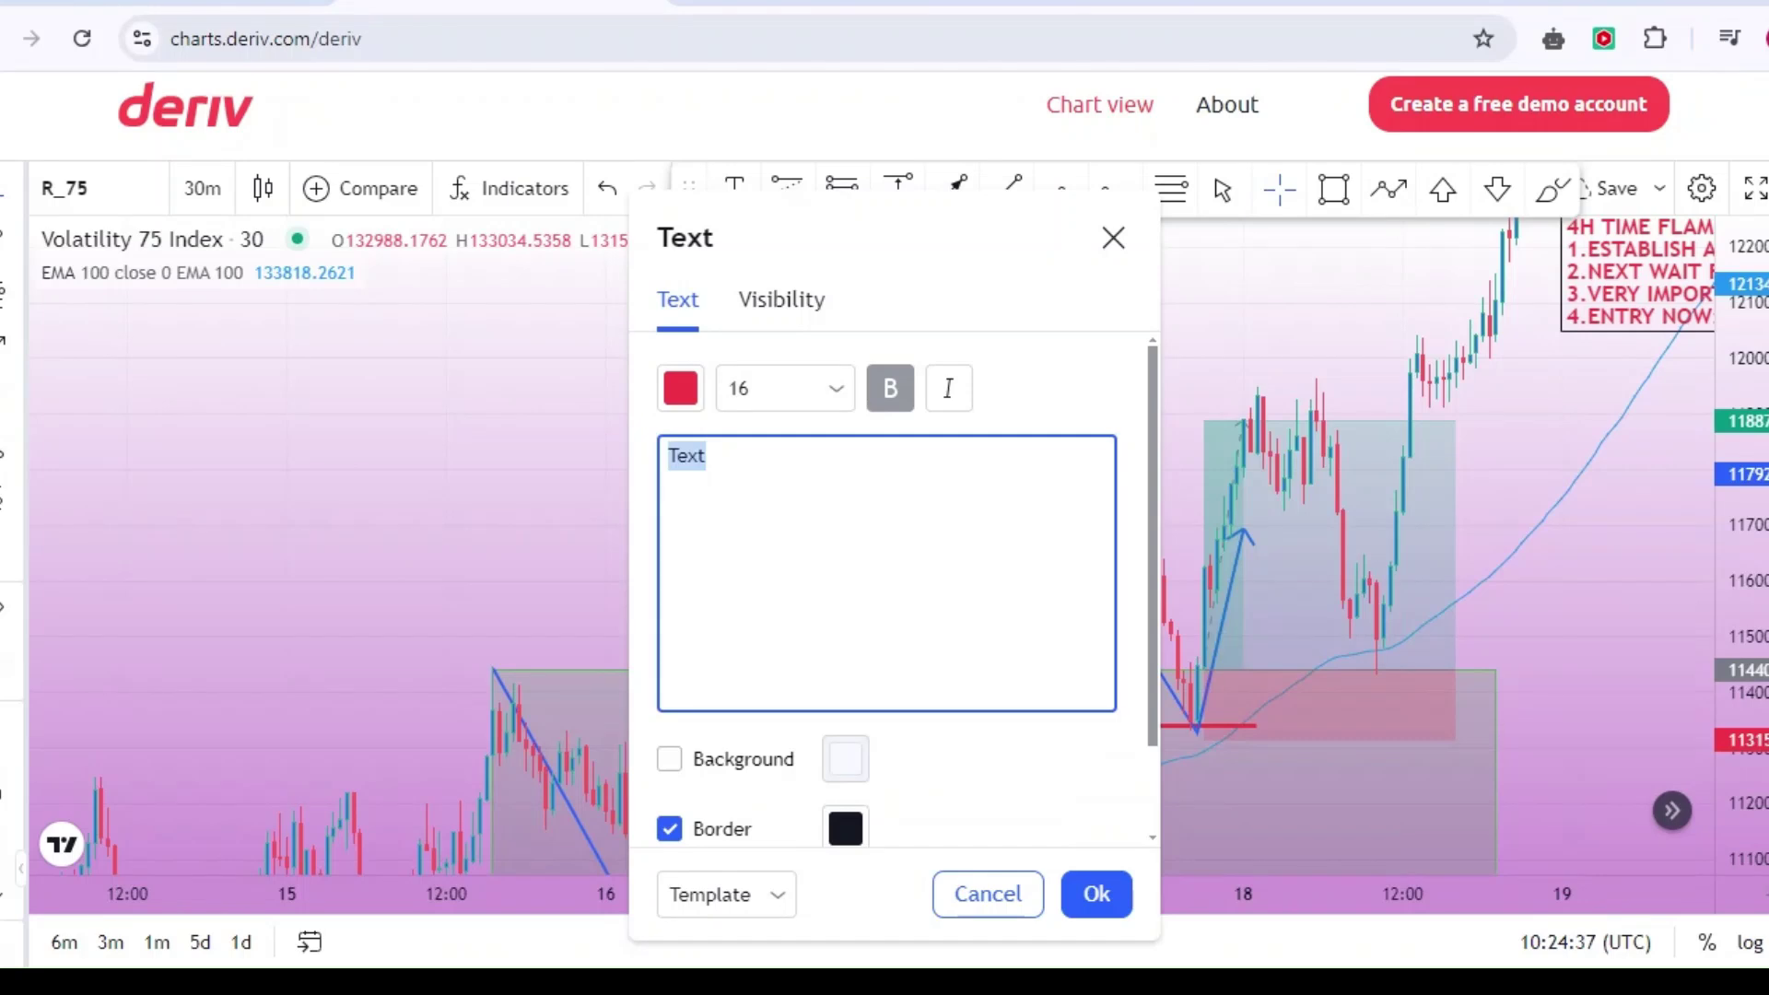
pyautogui.write('T')
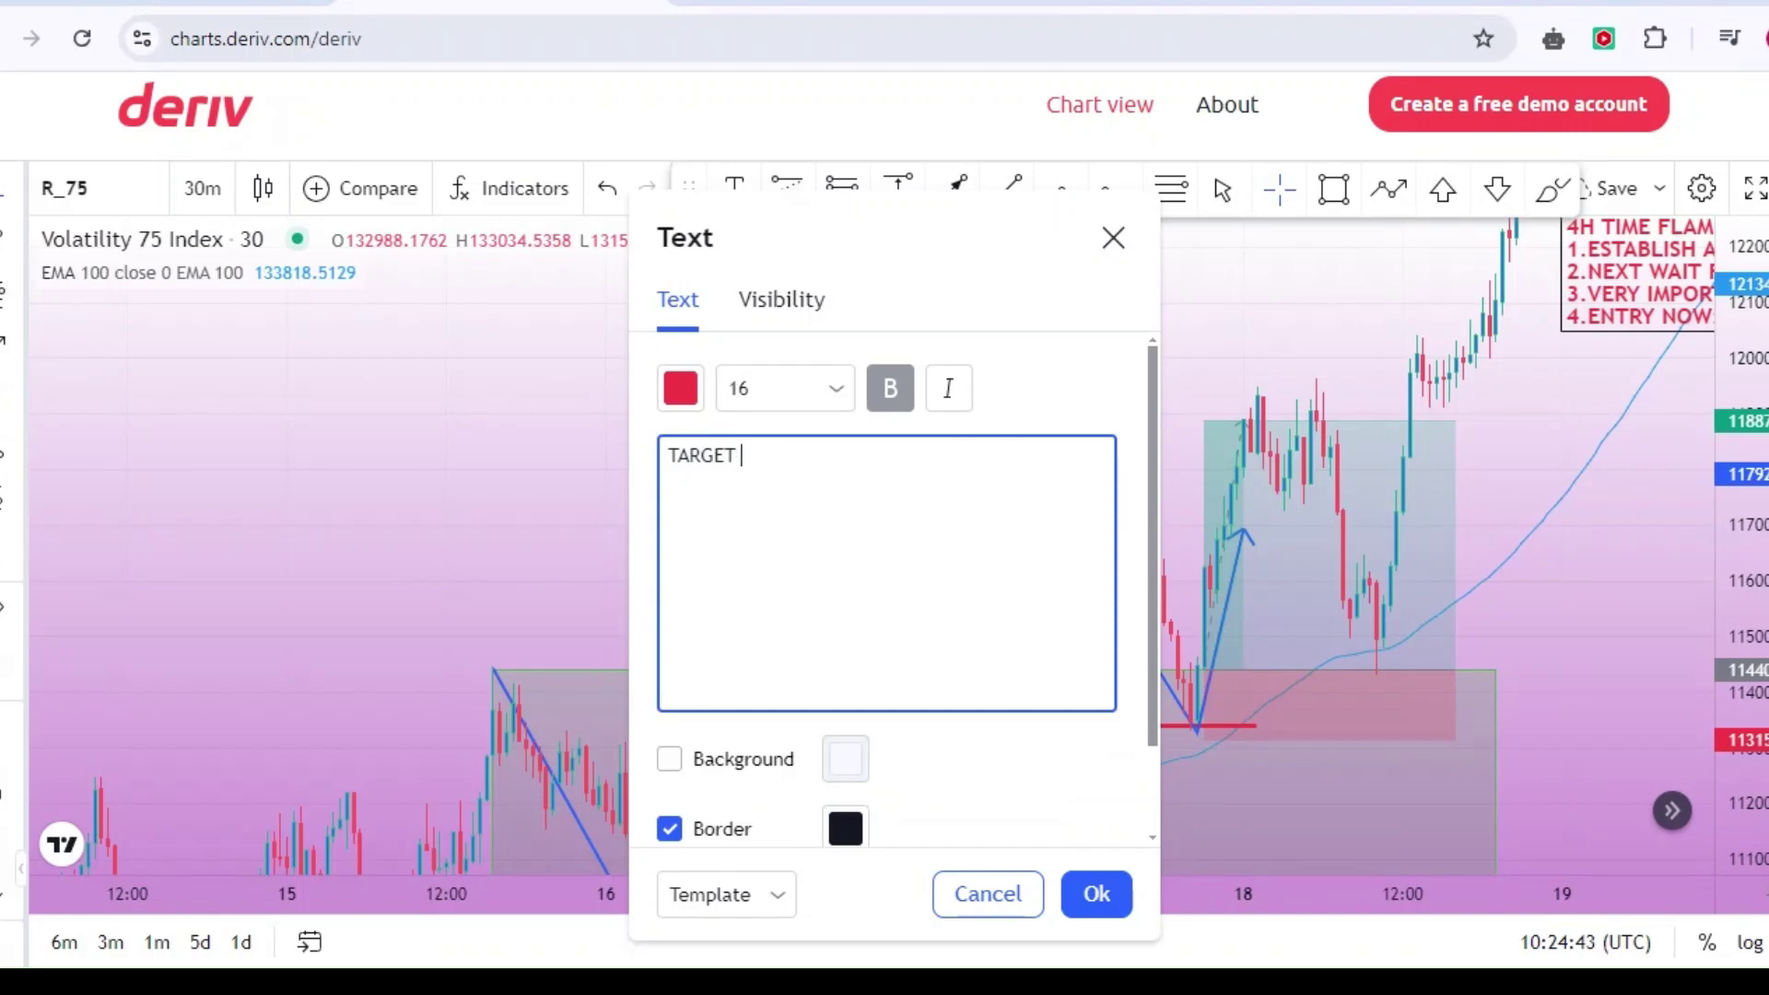
pyautogui.write('ARGET RATIO 1,2 OR 1,3')
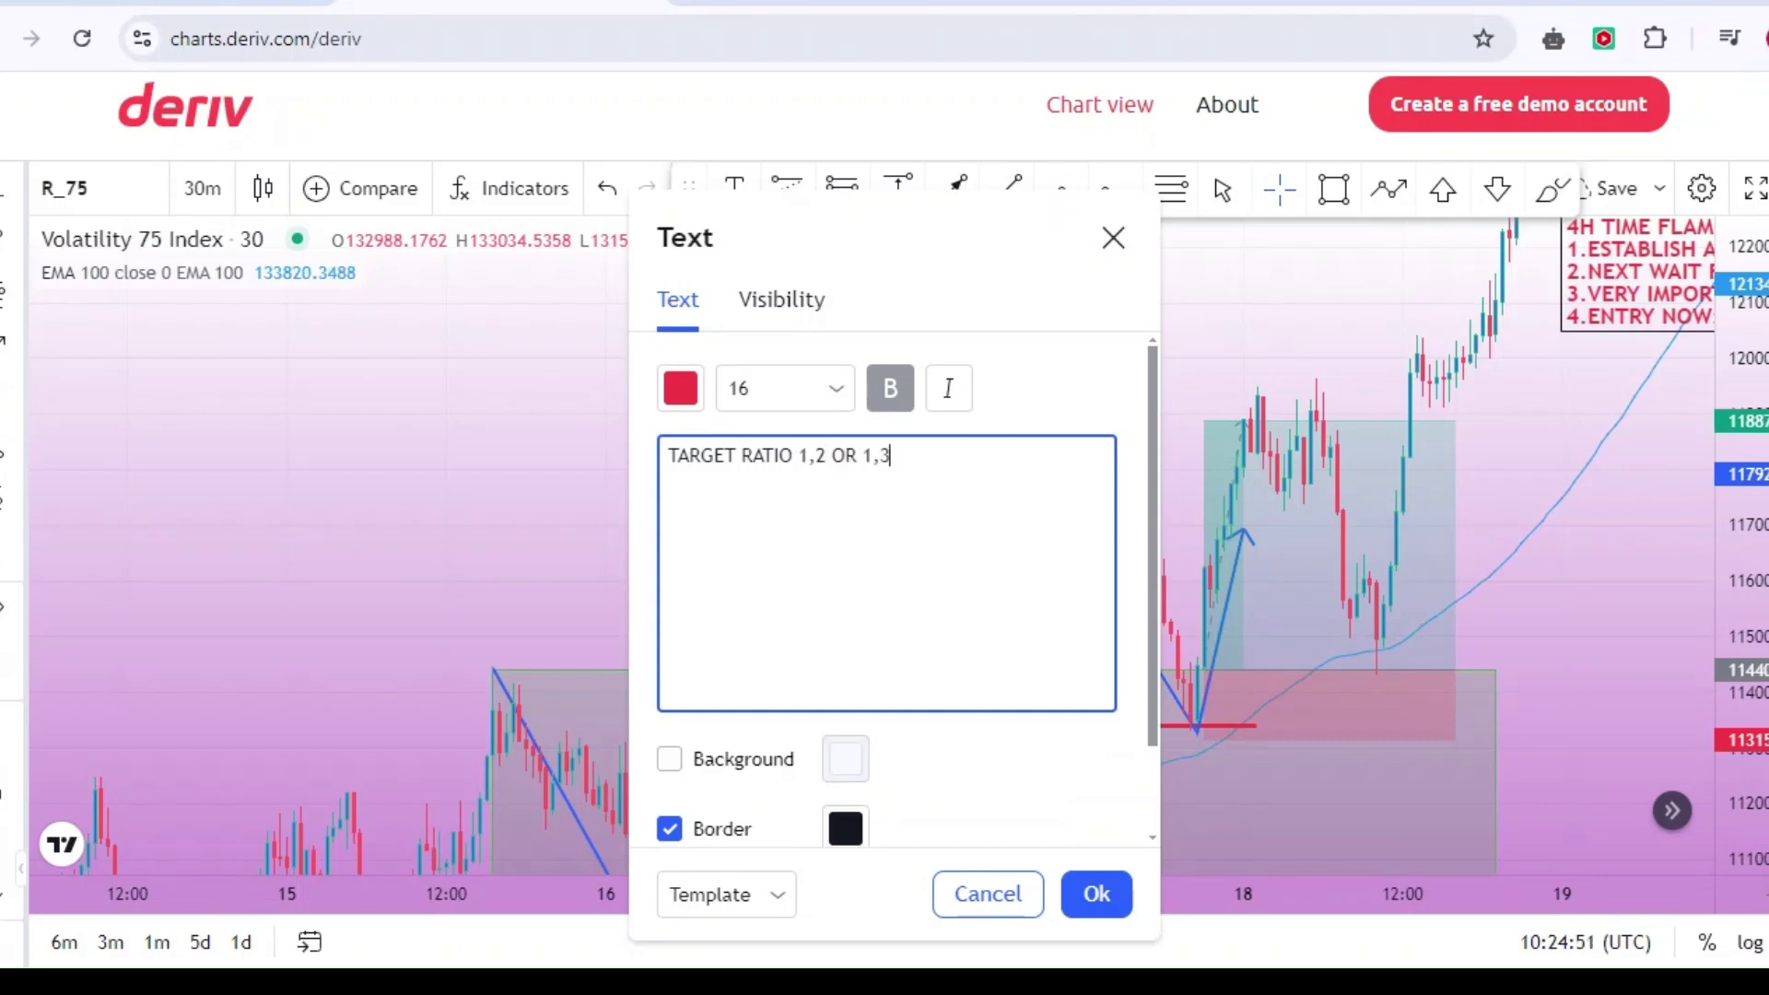
pyautogui.click(1097, 894)
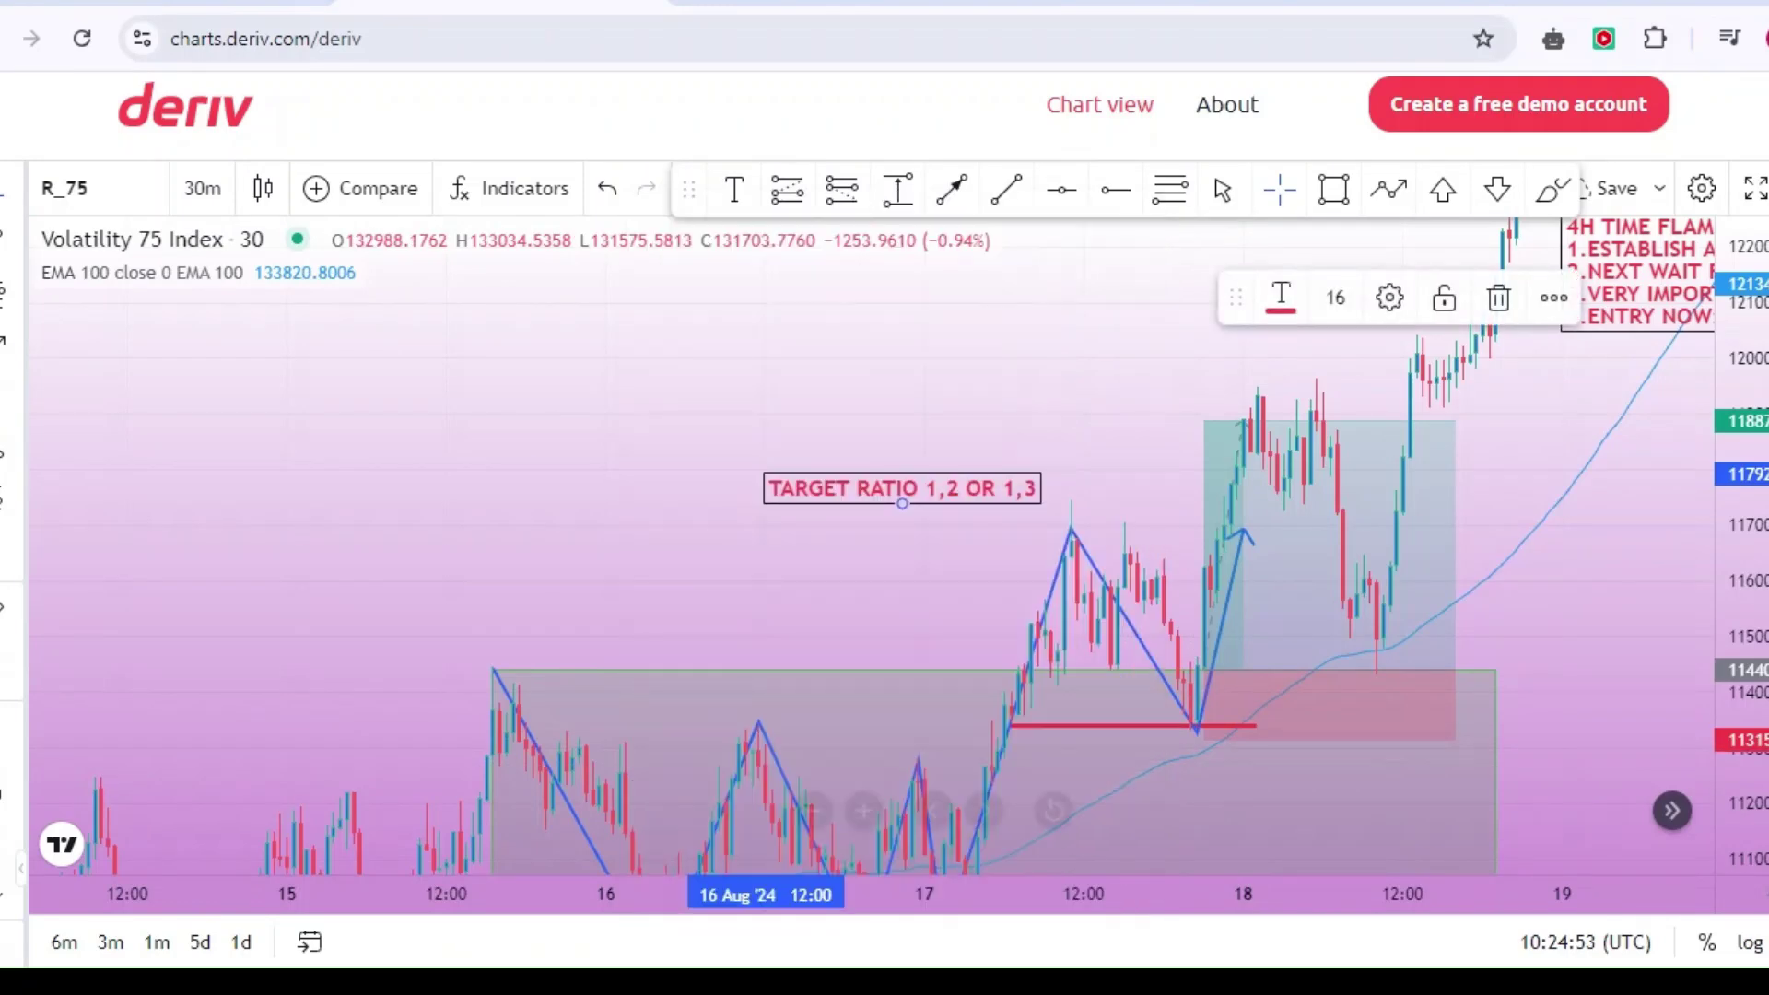
pyautogui.click(659, 489)
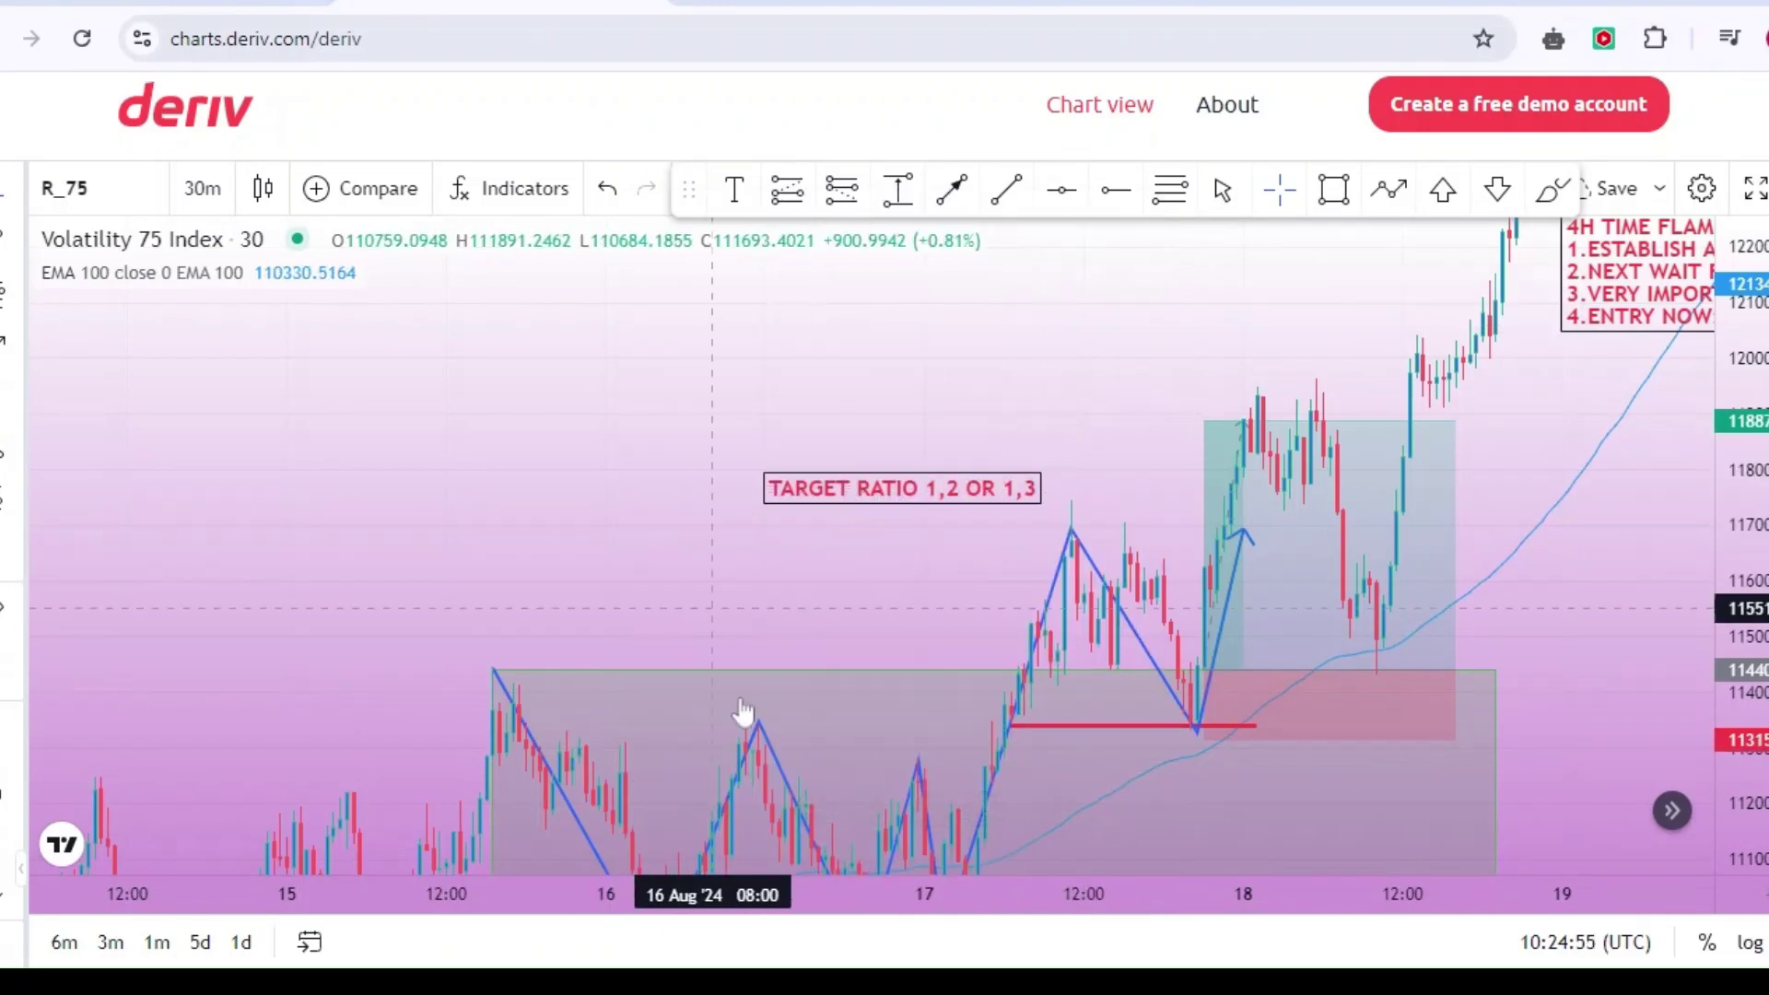